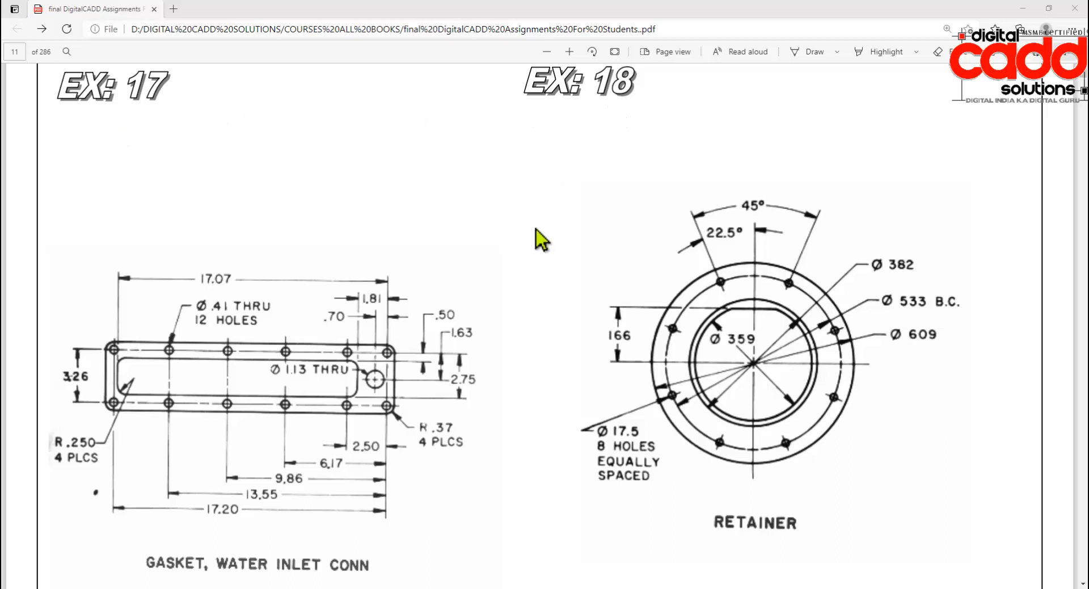
# Examine the EX: 17 gasket and EX: 18 retainer drawings, temporarily framing both drawings and their .50 and Ø 533 B.C. dimensions in red.
pyautogui.scroll(-2, 466, 288)
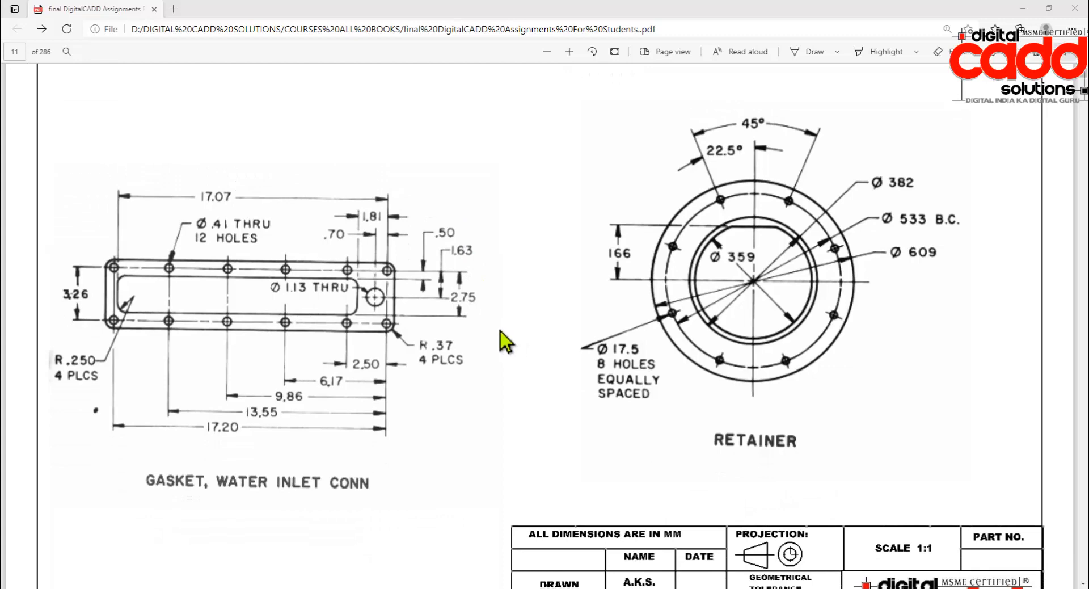
pyautogui.moveTo(32, 174)
pyautogui.mouseDown()
pyautogui.moveTo(390, 494)
pyautogui.moveTo(511, 517)
pyautogui.mouseUp()
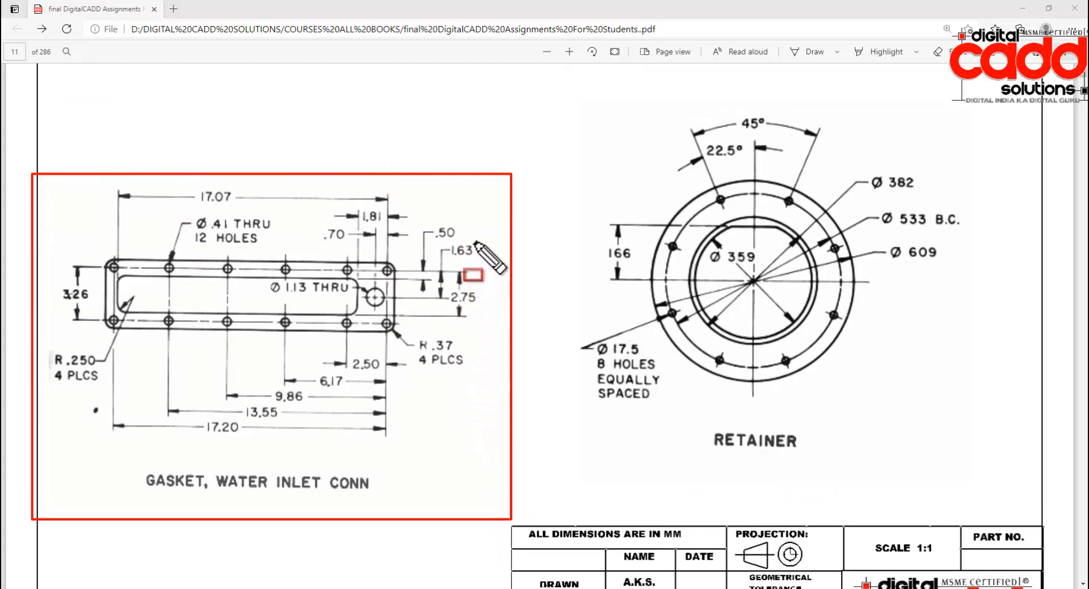
pyautogui.moveTo(463, 220); pyautogui.dragTo(416, 244)
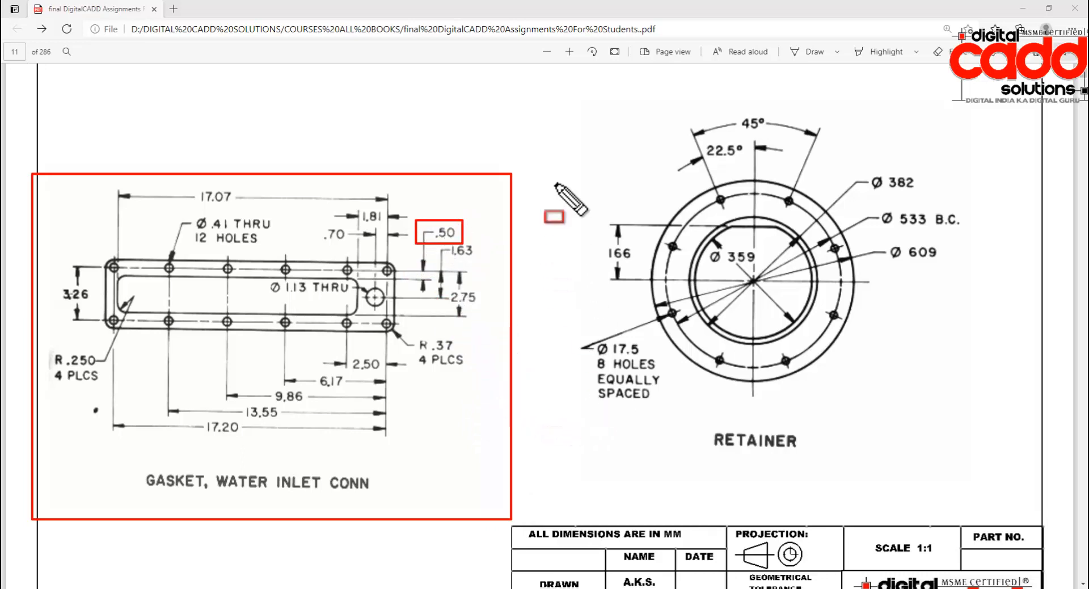
pyautogui.moveTo(550, 86)
pyautogui.mouseDown()
pyautogui.moveTo(716, 325)
pyautogui.moveTo(919, 488)
pyautogui.moveTo(972, 478)
pyautogui.mouseUp()
pyautogui.moveTo(968, 209); pyautogui.dragTo(878, 230)
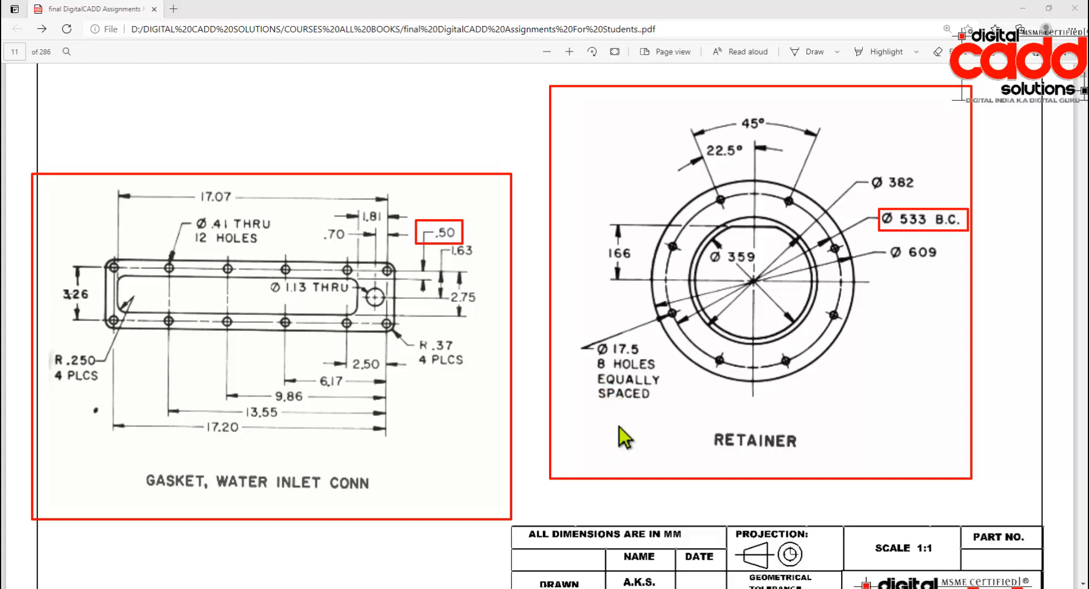
pyautogui.press('Escape')
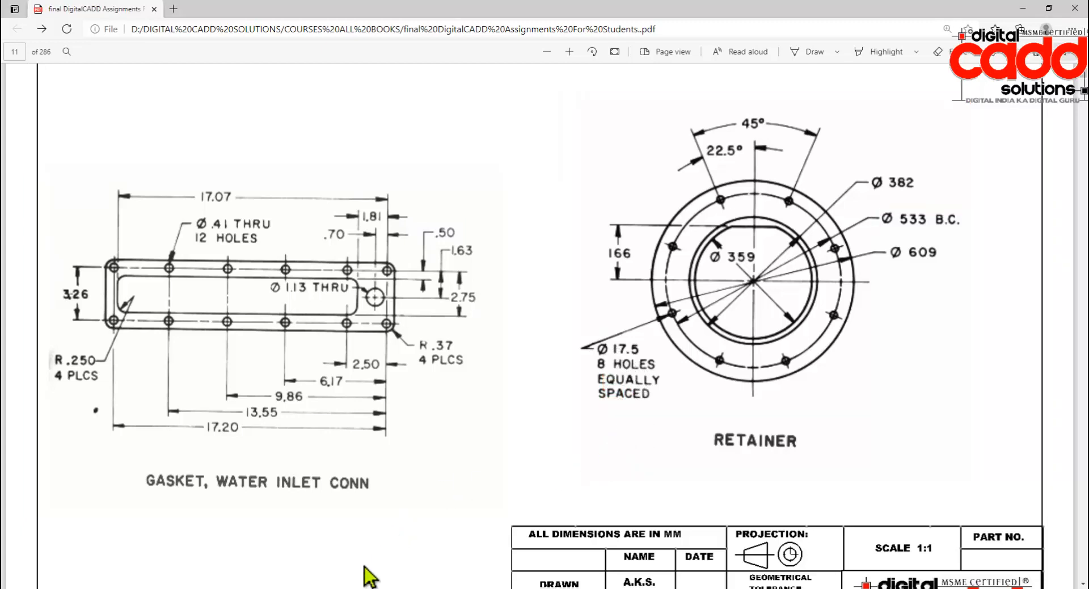
# Switch to the digitalcadd.com website and review the overview of the AutoCAD Mechanical 2020 (2D + 3D) Premium Course.
pyautogui.click(320, 545)
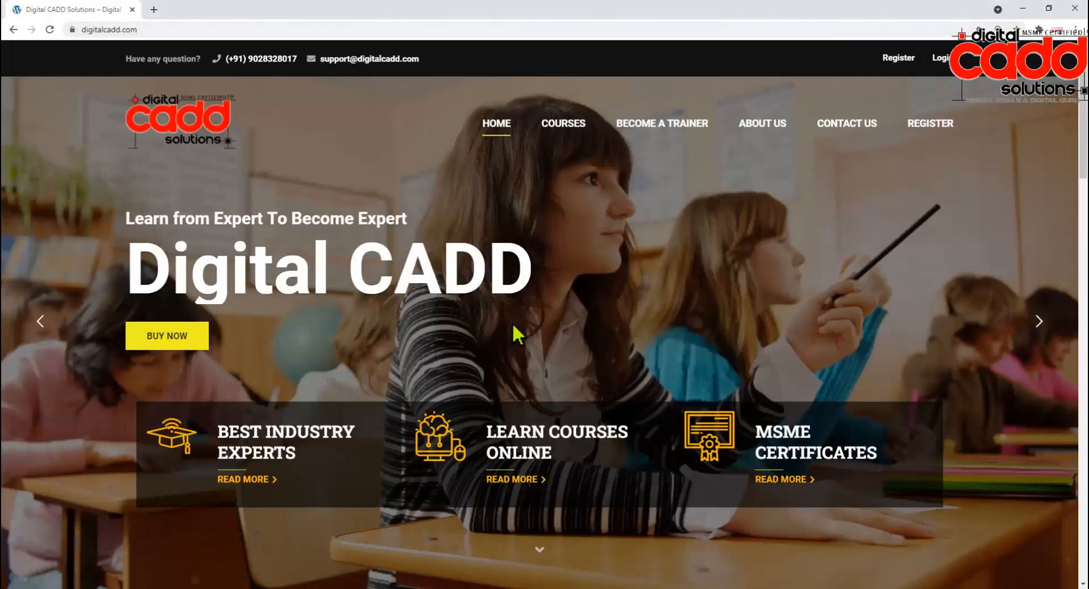
pyautogui.scroll(-10, 519, 329)
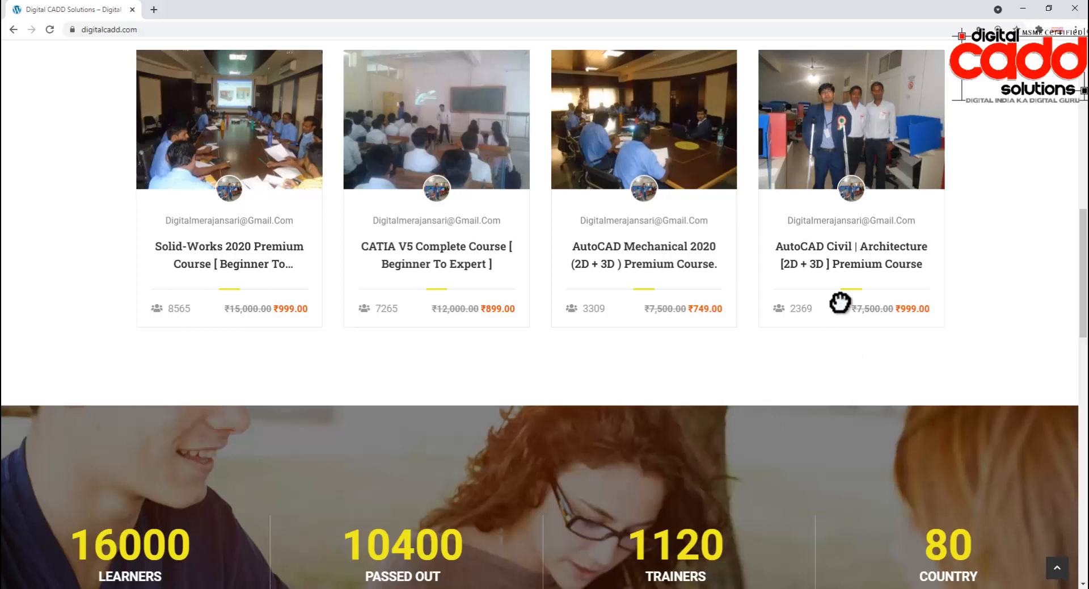
pyautogui.click(677, 259)
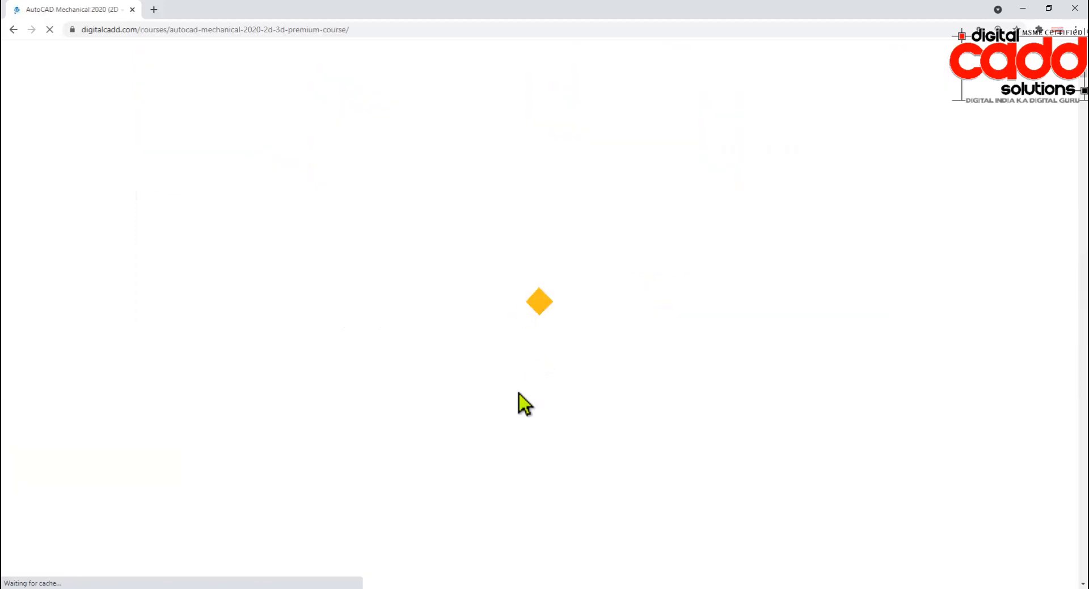
pyautogui.scroll(-20, 519, 400)
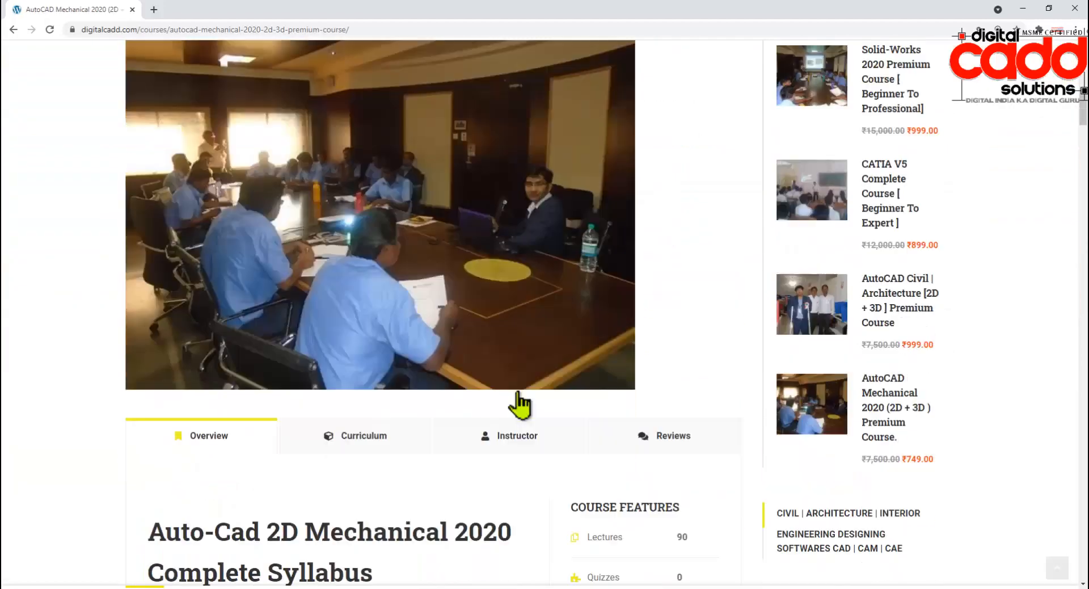
pyautogui.scroll(18, 525, 403)
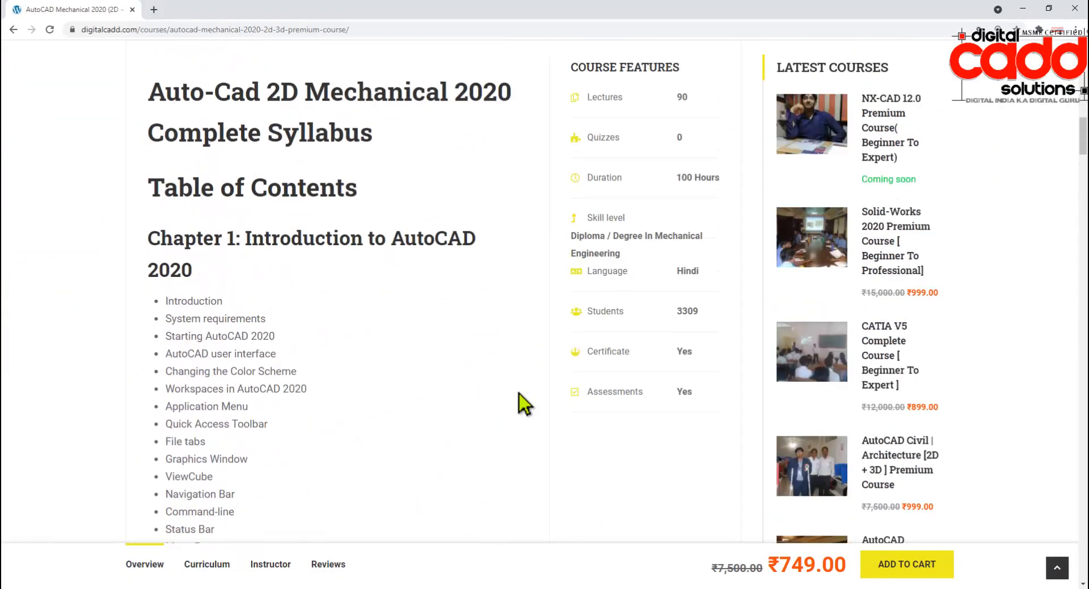
pyautogui.scroll(-4, 514, 404)
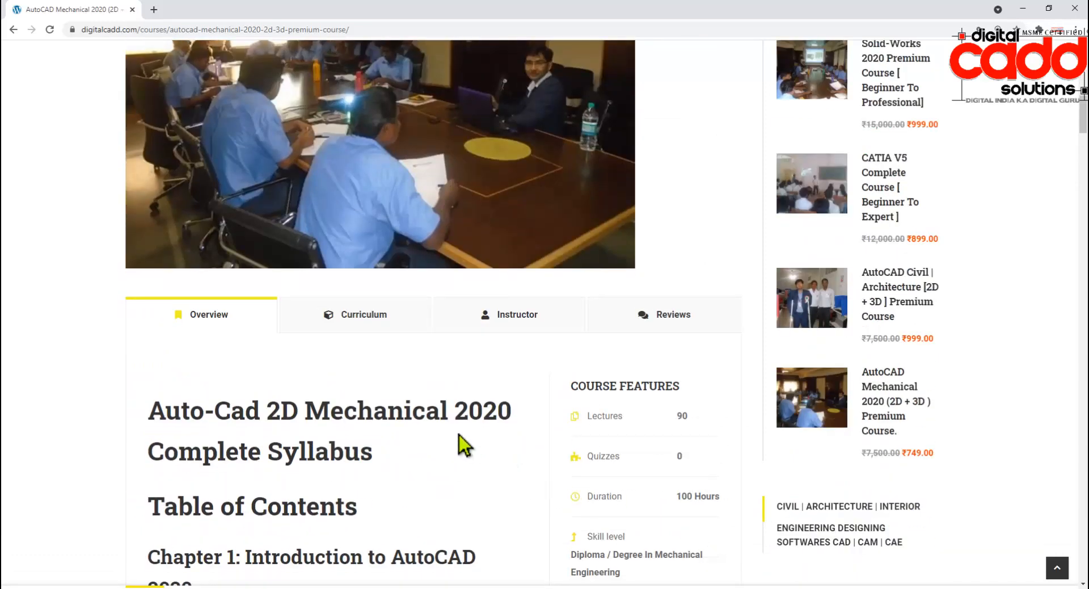
# Browse the course curriculum, looking through the lectures of the basic 2D, orthographic projection, isometric and machine drawing sections.
pyautogui.click(376, 319)
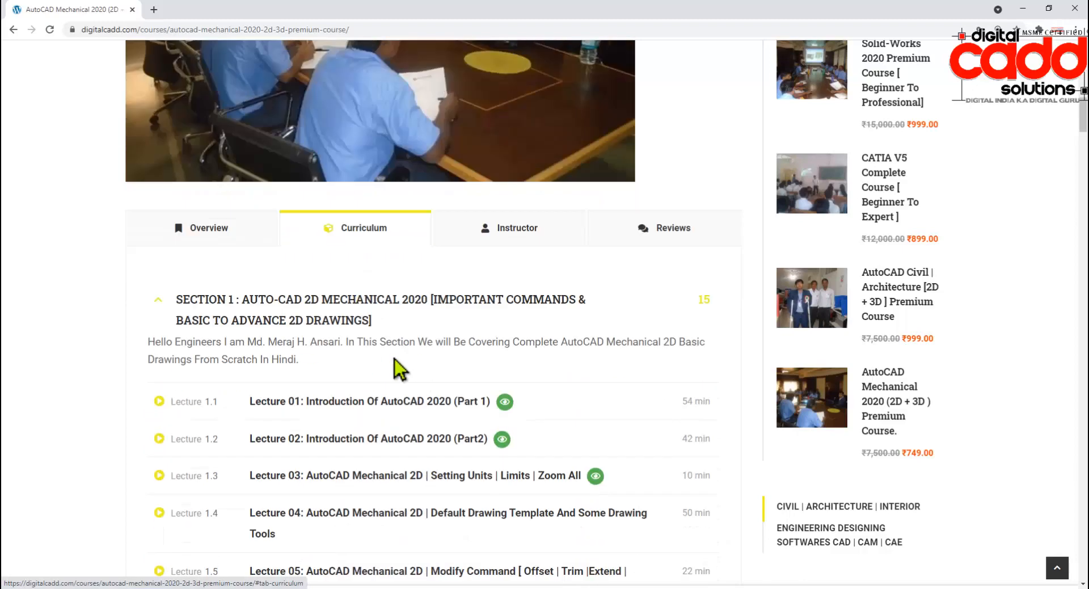
pyautogui.scroll(-15, 400, 295)
pyautogui.scroll(-17, 417, 375)
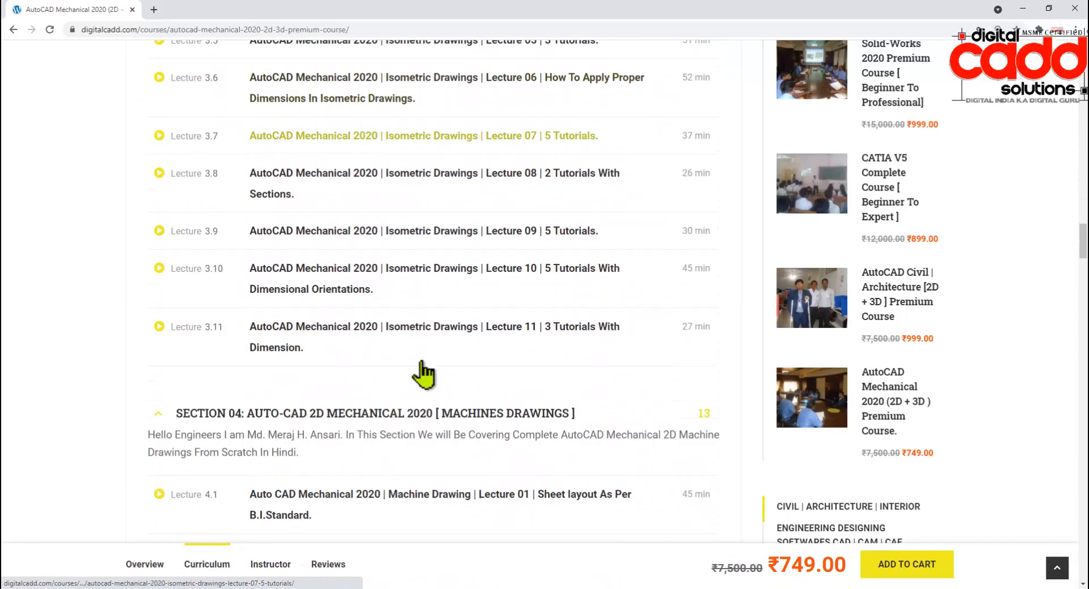
pyautogui.scroll(15, 423, 377)
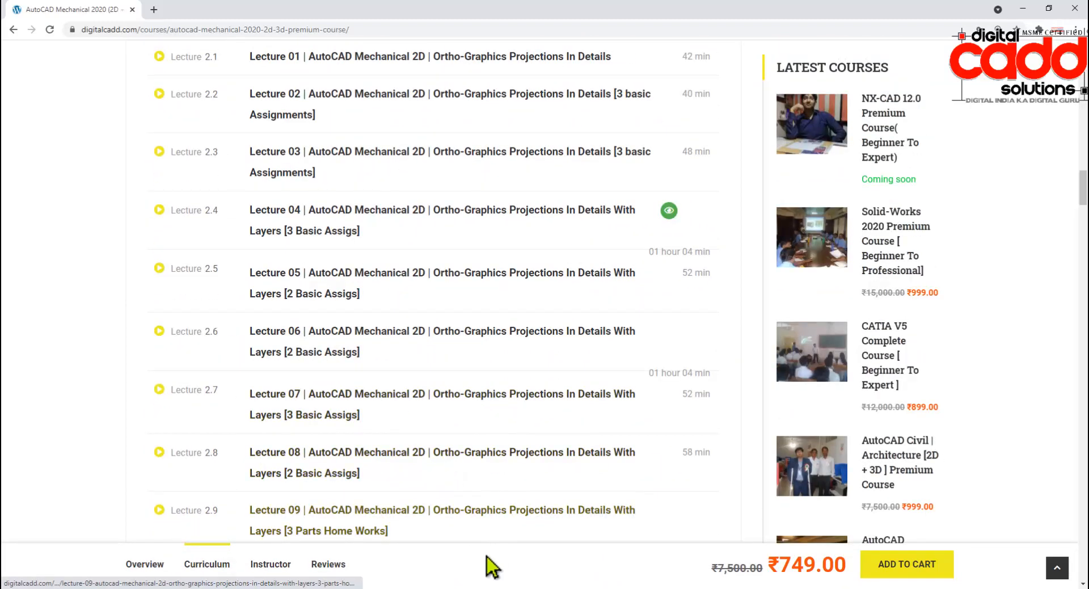
pyautogui.scroll(-4, 524, 417)
pyautogui.scroll(-15, 524, 417)
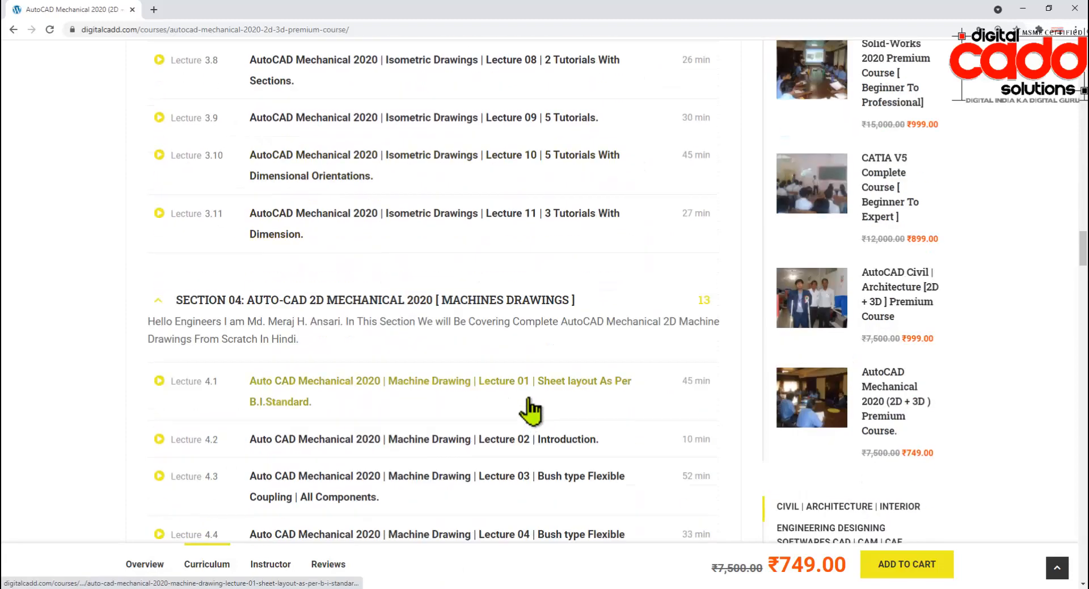
pyautogui.scroll(20, 528, 419)
pyautogui.scroll(12, 532, 420)
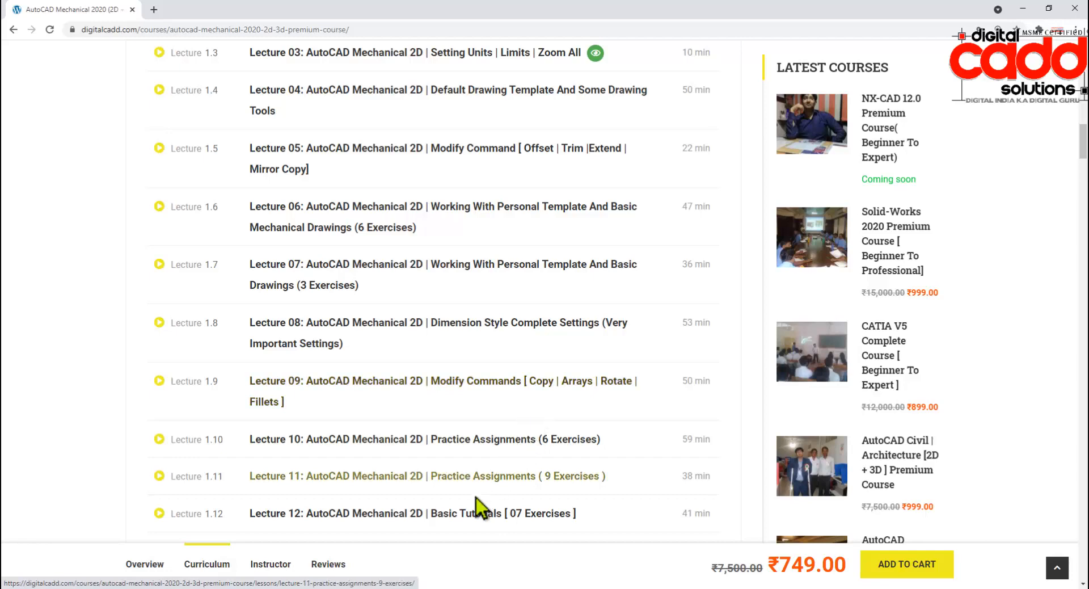
# Switch to AutoCAD 2020, create a new drawing from the acadiso.dwt template and maximize the program window.
pyautogui.click(376, 588)
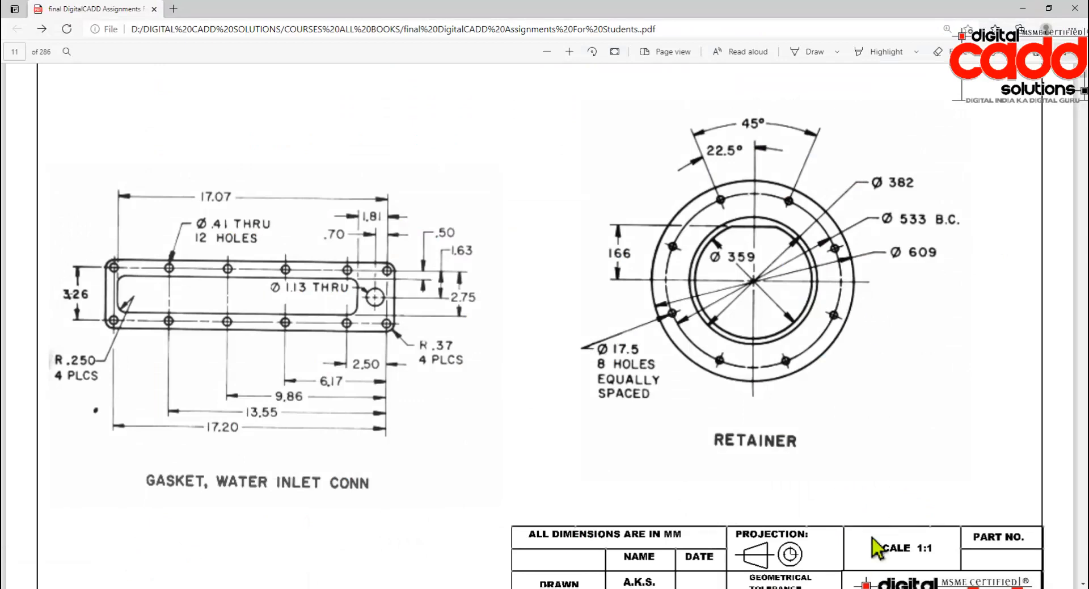
pyautogui.hotkey('alt', 'Tab')
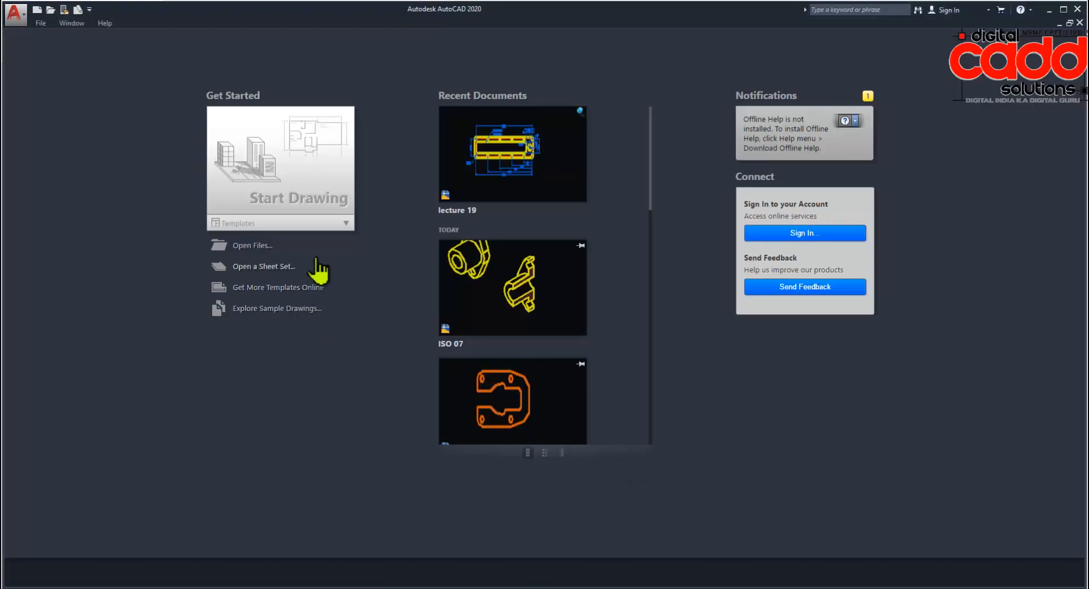
pyautogui.click(342, 224)
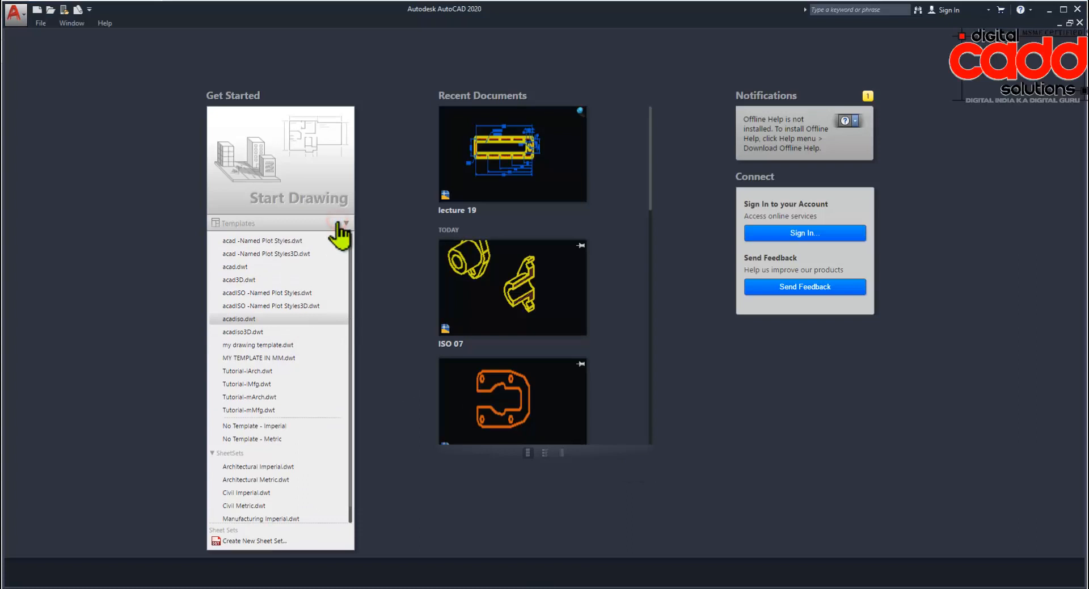
pyautogui.click(262, 320)
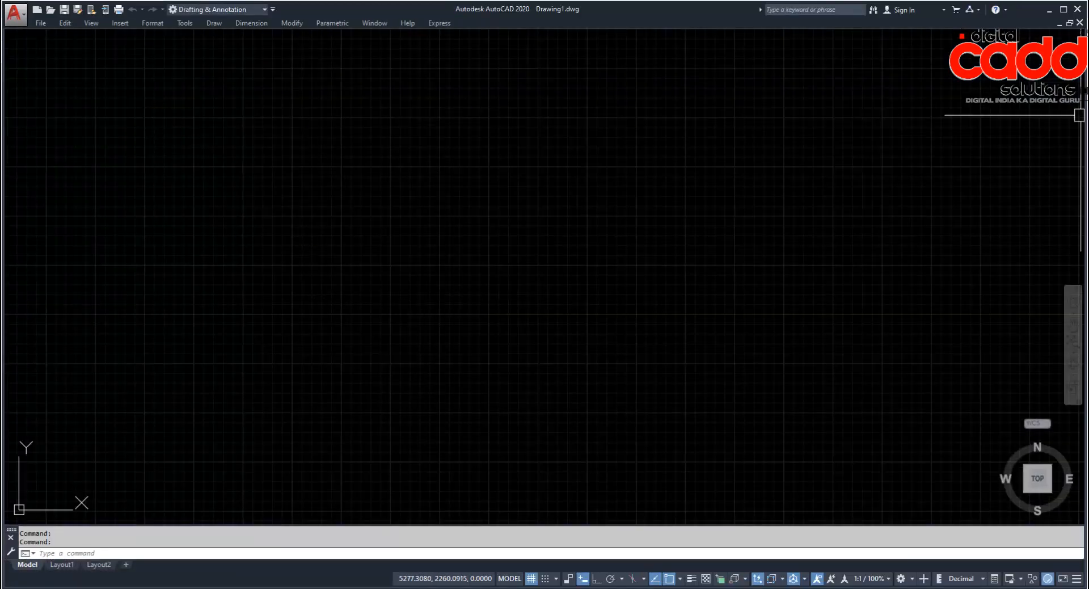
pyautogui.click(1064, 9)
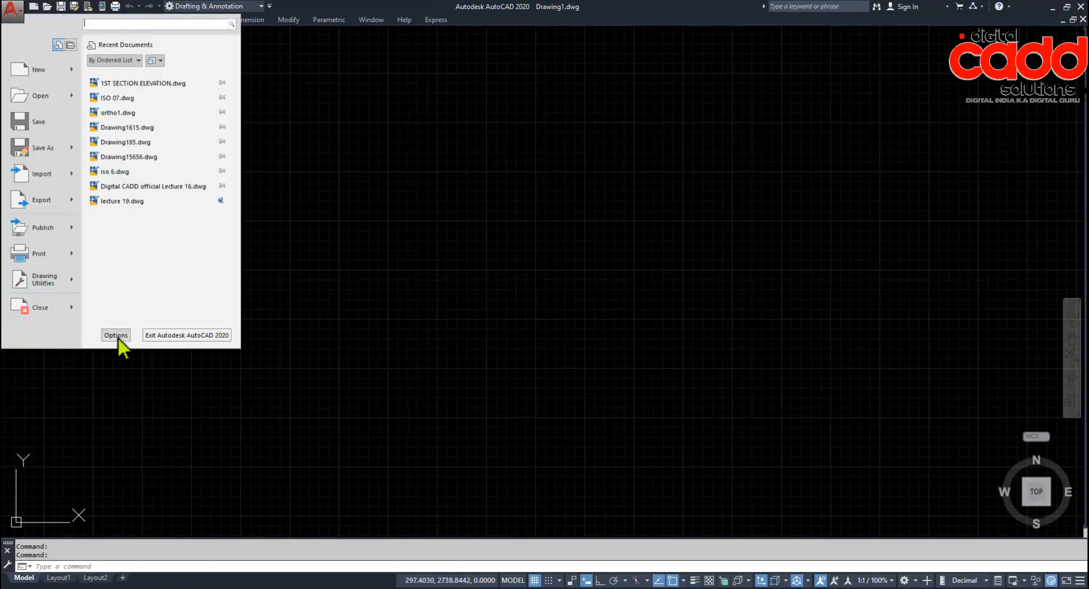
# Reset the unnamed user profile to AutoCAD's default state in the program options.
pyautogui.click(118, 335)
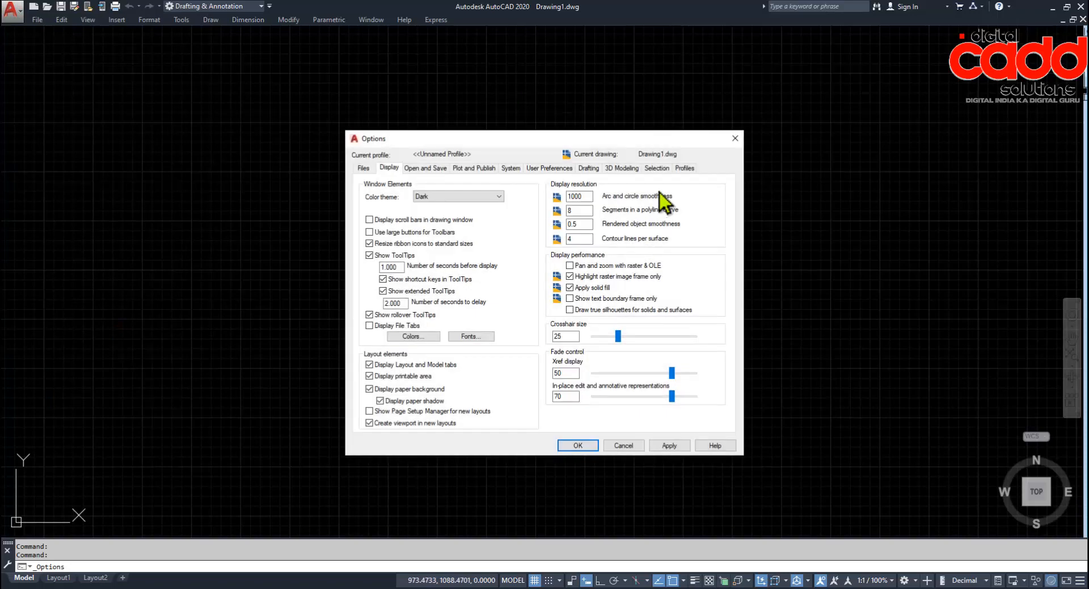
pyautogui.click(683, 168)
pyautogui.click(699, 310)
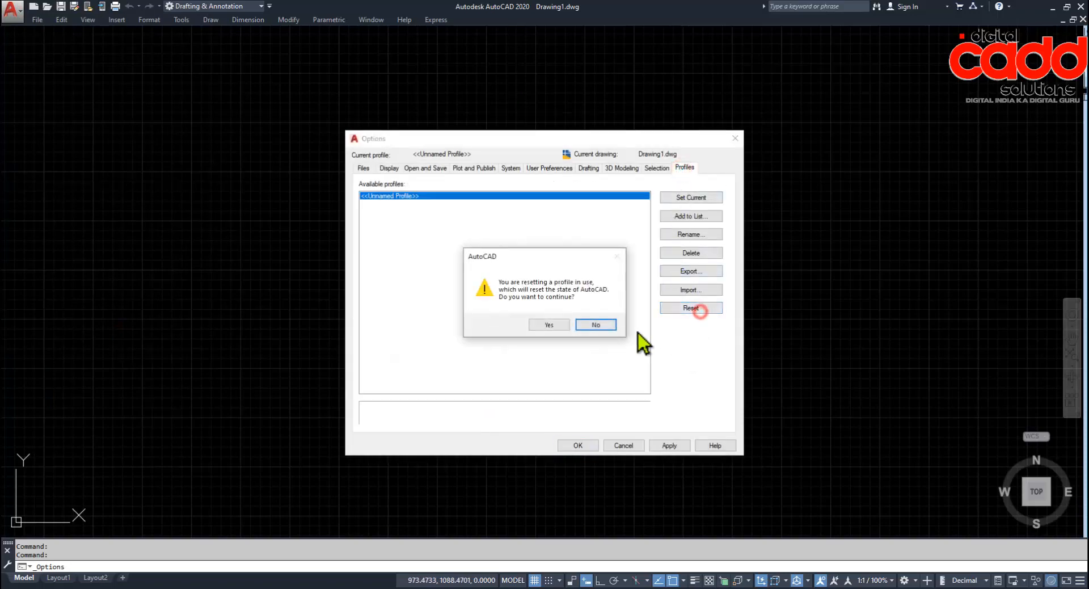
pyautogui.click(560, 318)
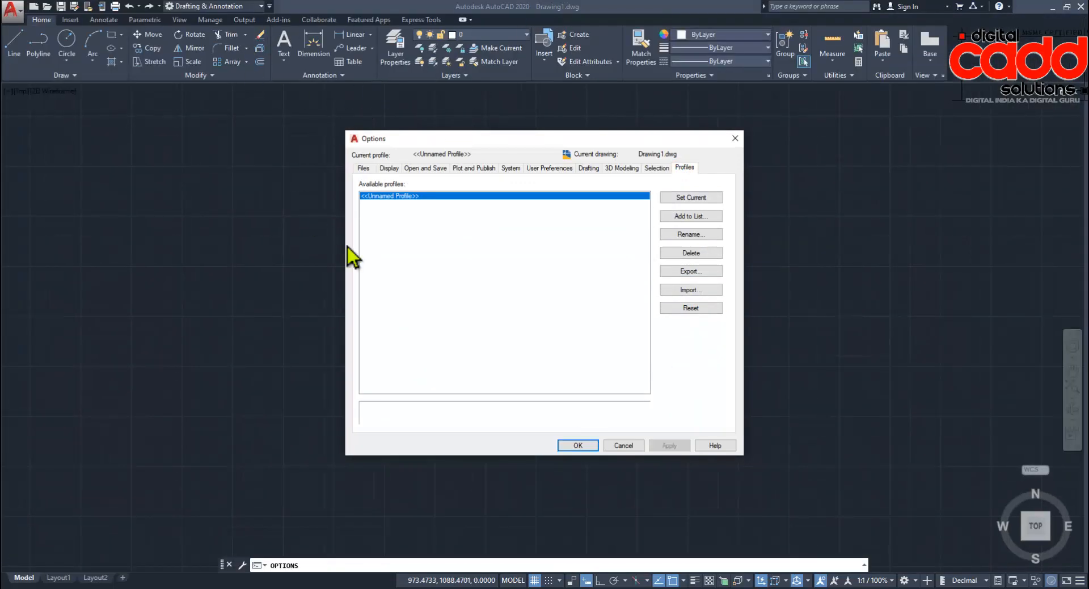
pyautogui.click(578, 445)
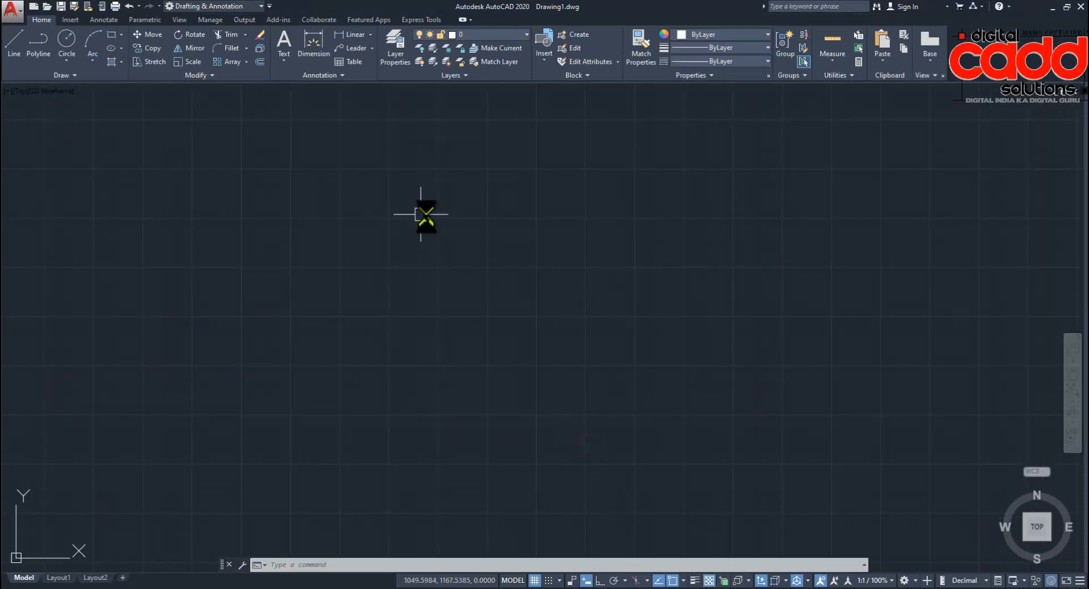
# Reopen the program options to review the profile settings and close them without changes.
pyautogui.rightClick(444, 204)
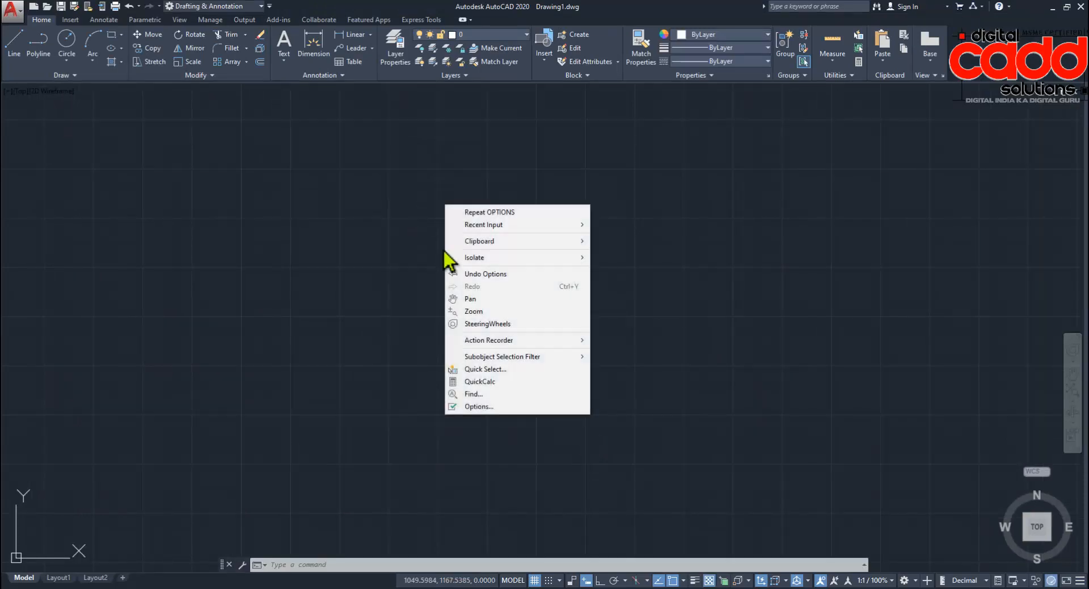
pyautogui.click(493, 406)
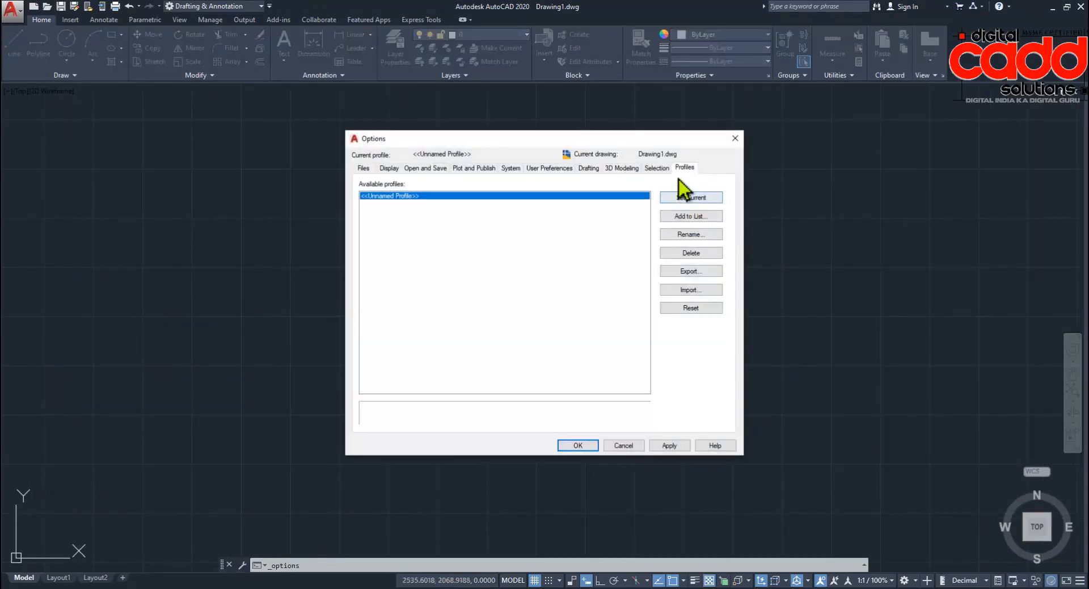
pyautogui.click(571, 445)
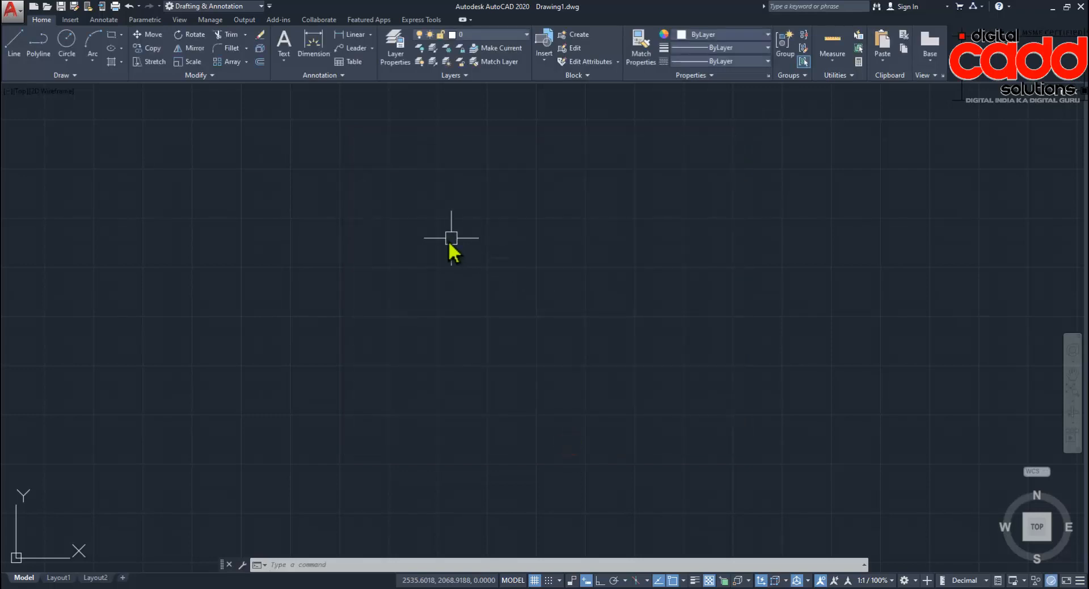
# Show the classic menu bar above the ribbon and check its list of Draw commands.
pyautogui.click(268, 6)
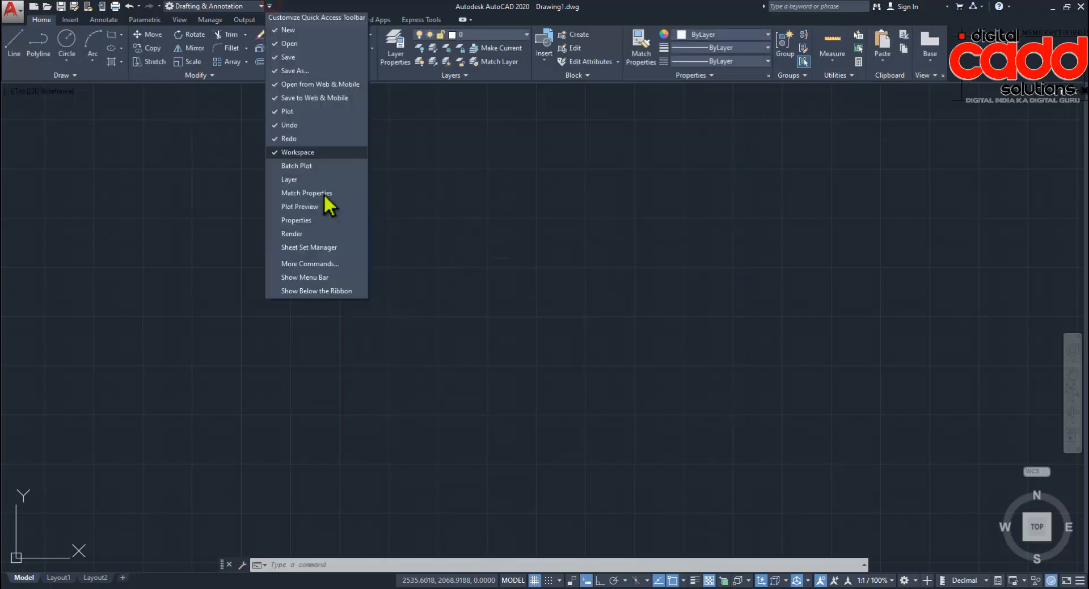
pyautogui.click(313, 277)
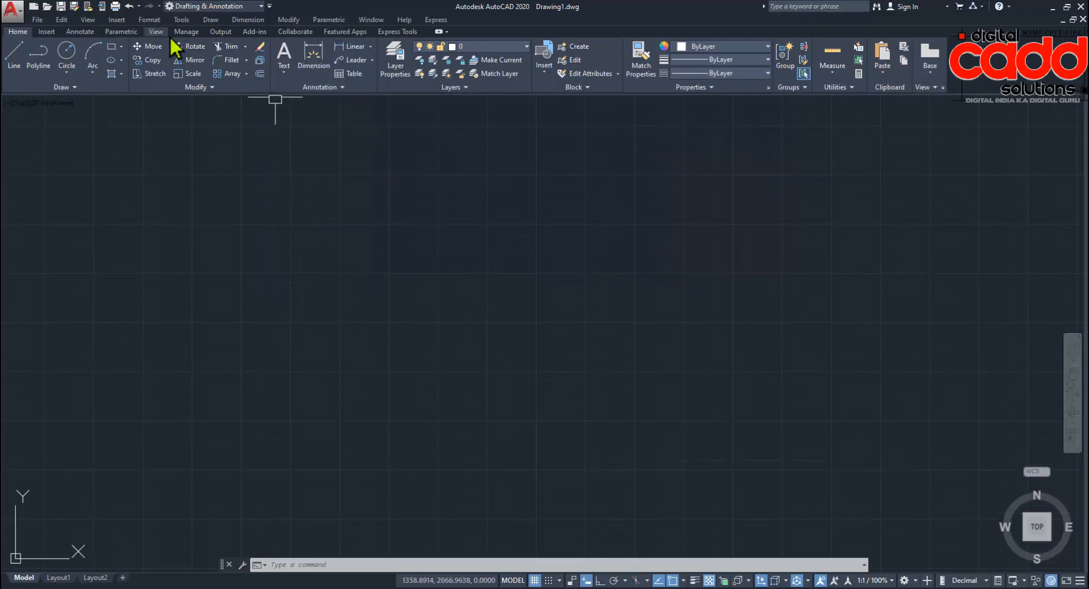
pyautogui.click(207, 20)
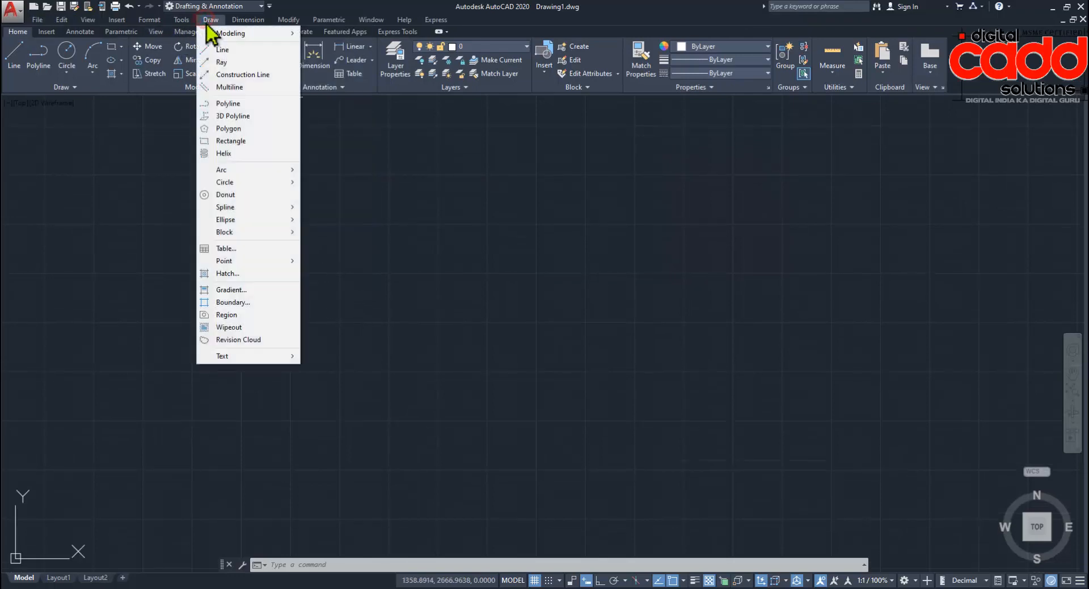
pyautogui.click(450, 170)
pyautogui.click(343, 151)
# Turn on the display of drawing file tabs and return to the main drafting tools.
pyautogui.click(155, 32)
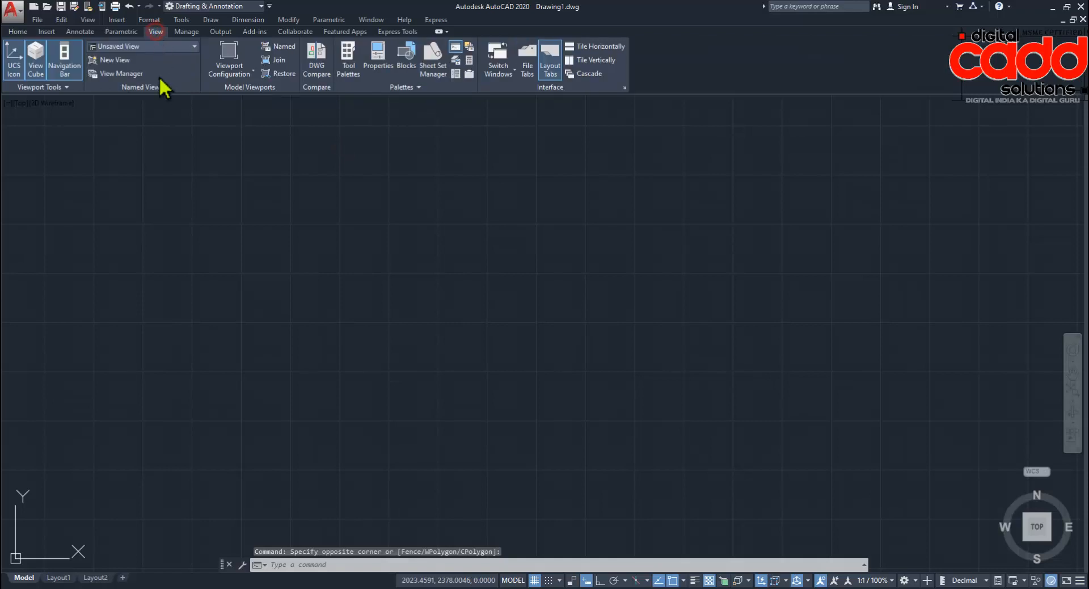
pyautogui.click(529, 66)
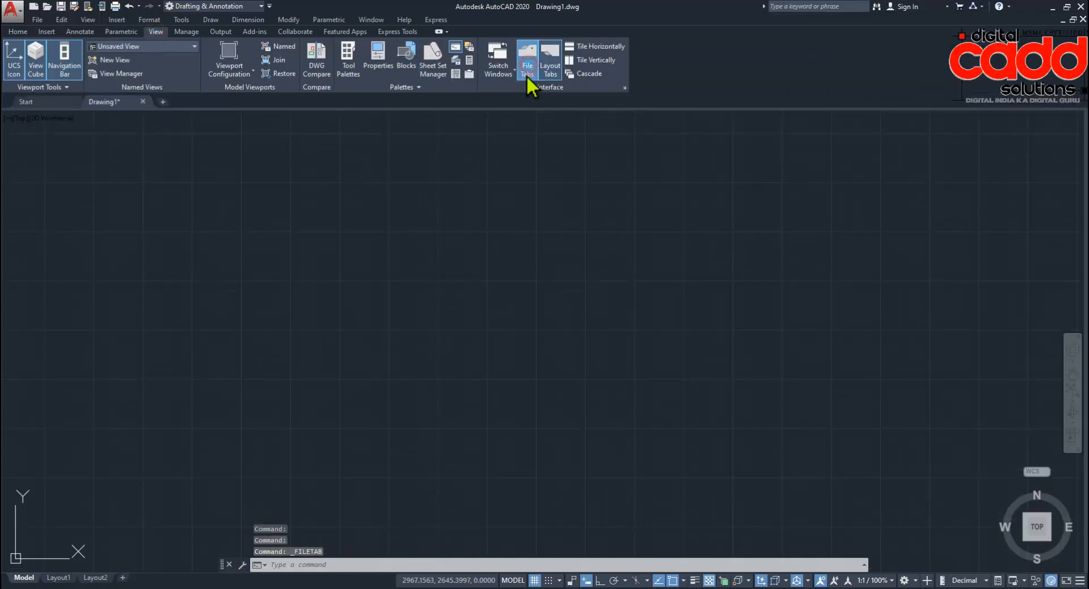
pyautogui.click(18, 32)
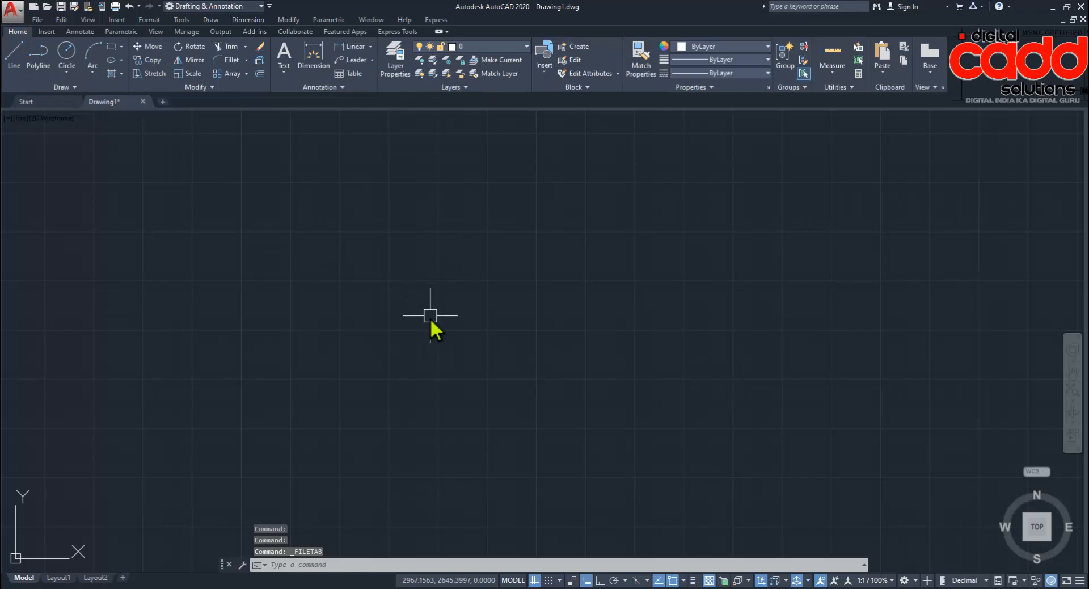
# Turn the drawing grid off and Ortho mode on.
pyautogui.click(535, 579)
pyautogui.click(600, 580)
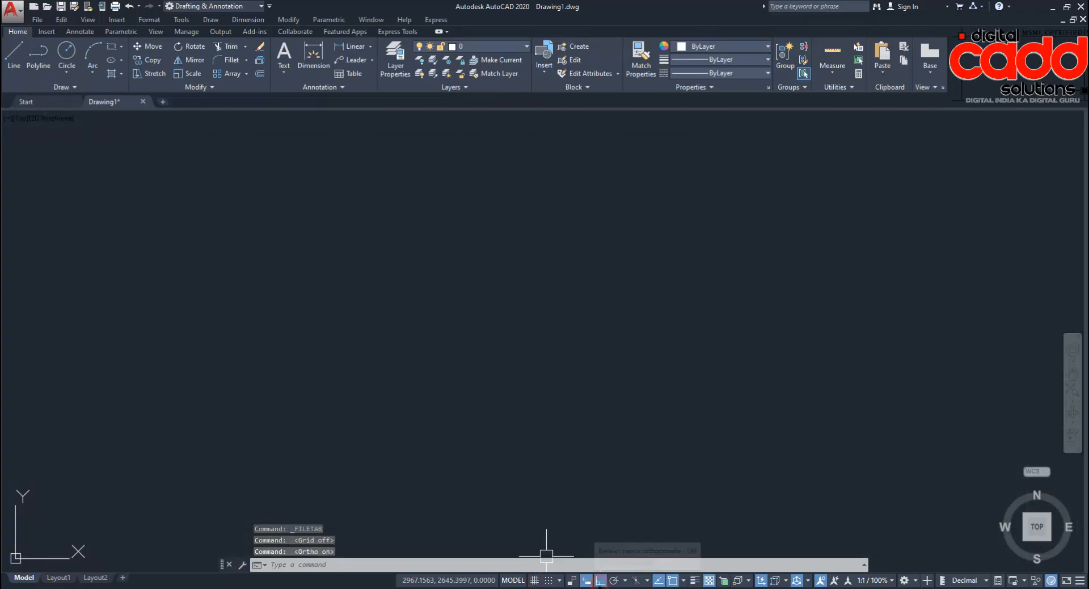
# Enable all object snap modes for the drawing and dock the command line below the drawing area.
pyautogui.click(683, 579)
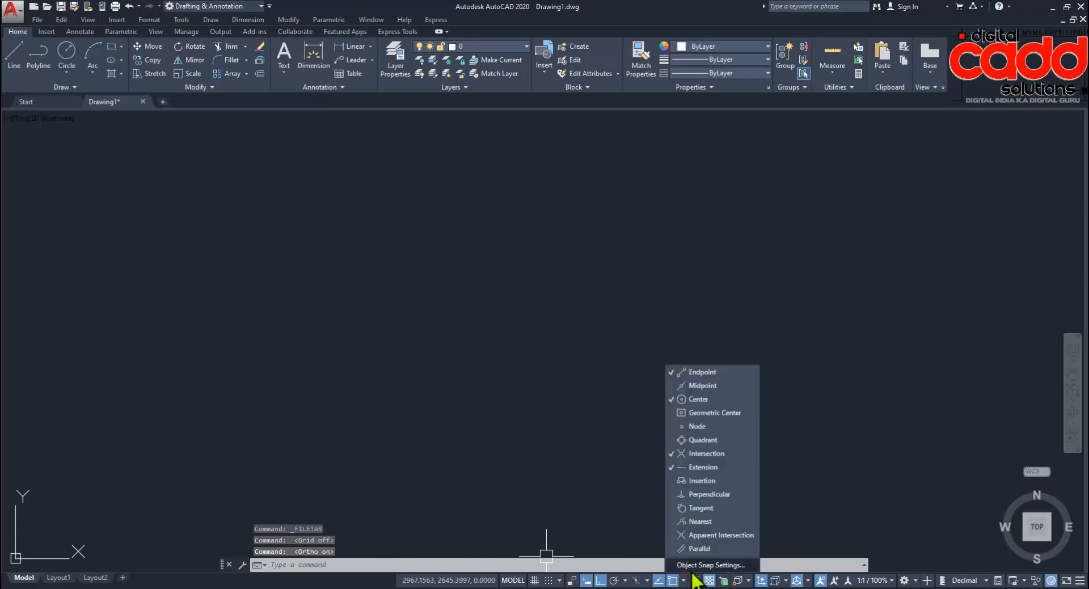
pyautogui.click(683, 580)
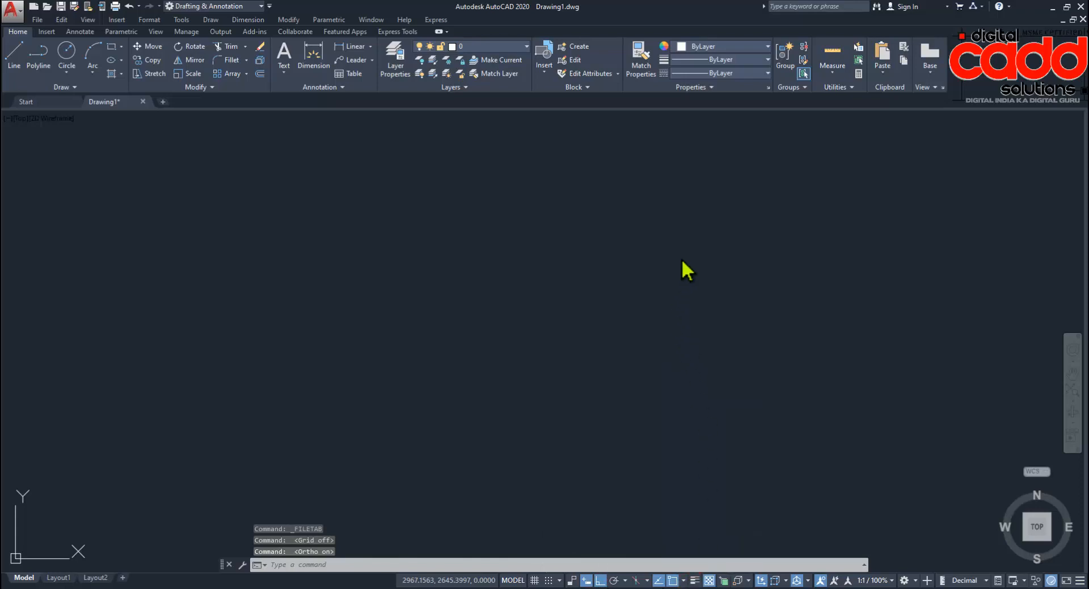
pyautogui.click(637, 234)
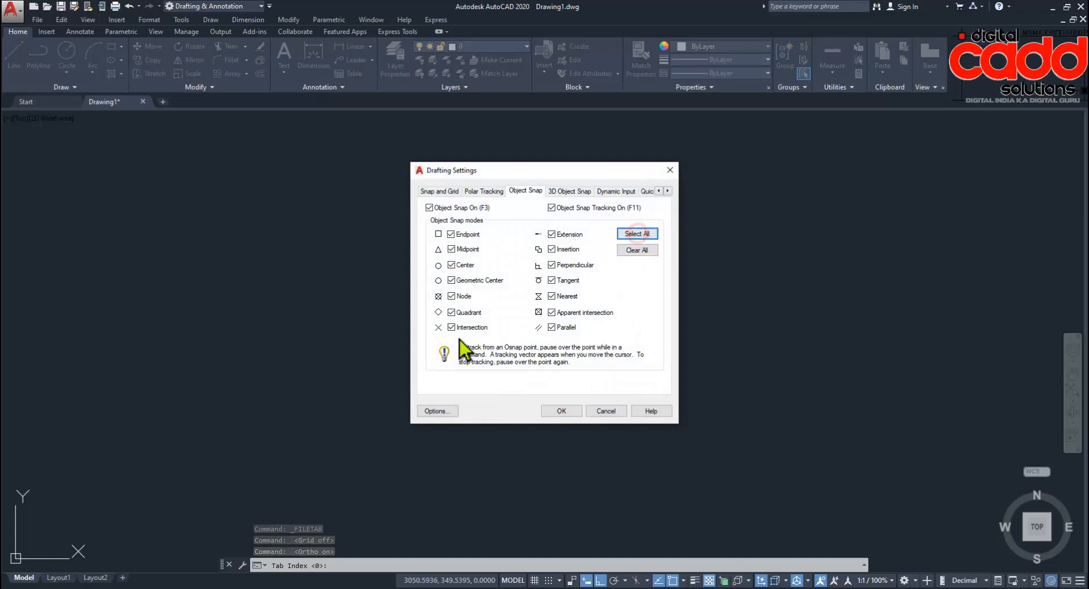
pyautogui.click(561, 411)
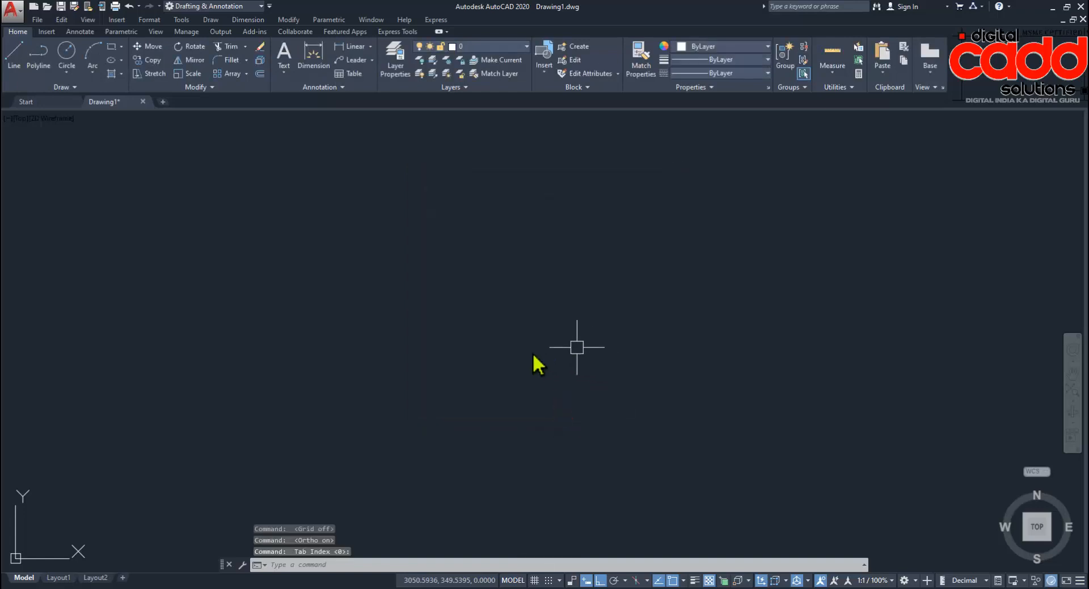
pyautogui.moveTo(222, 564); pyautogui.dragTo(221, 575)
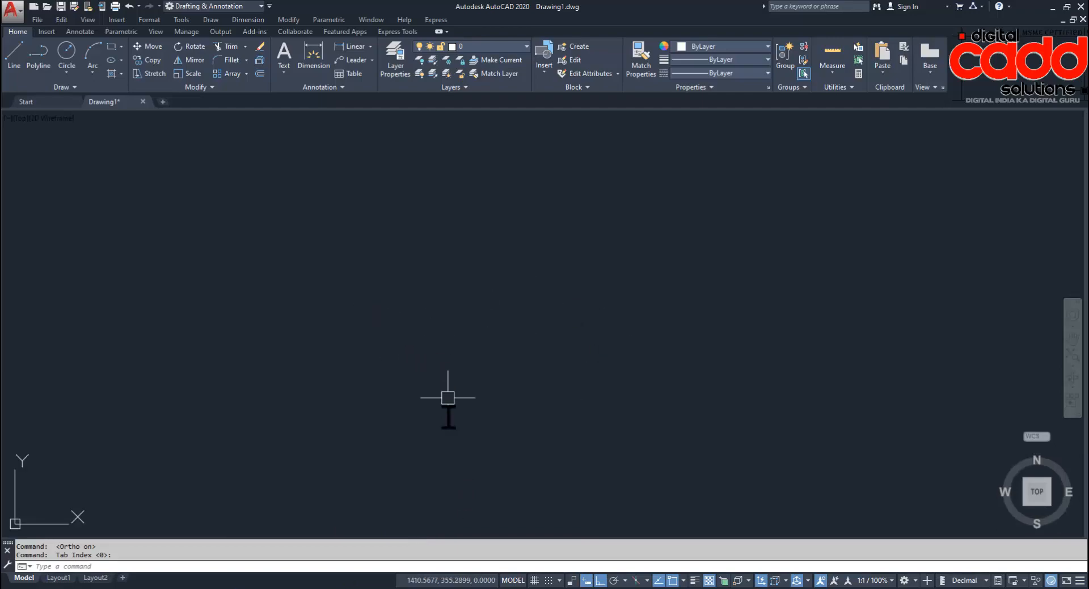
# Switch to the assignments PDF in the browser and arrange it side by side with the AutoCAD window.
pyautogui.hotkey('alt', 'Tab')
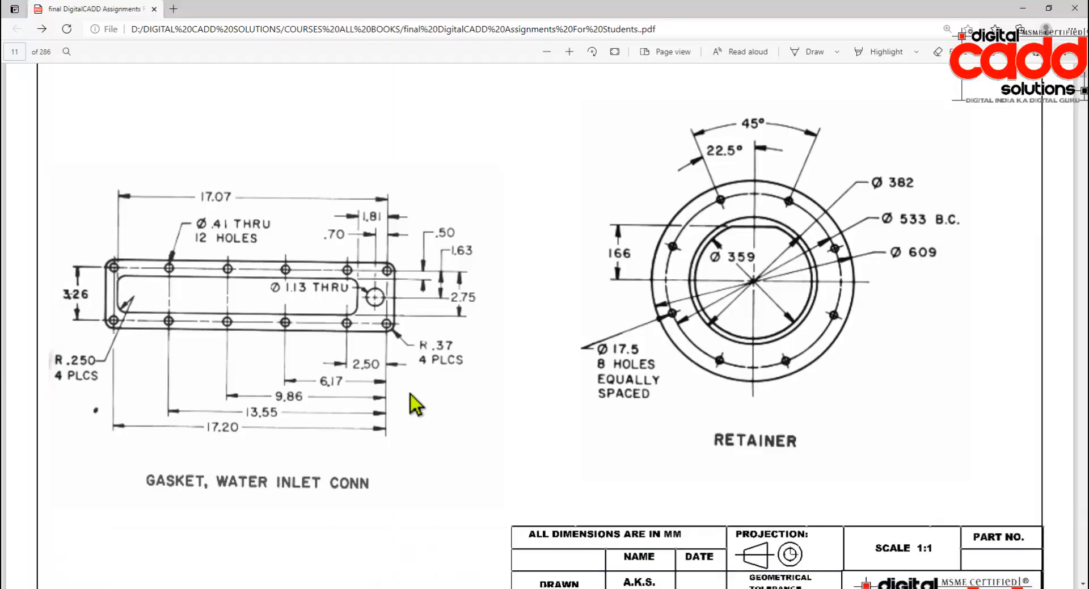
pyautogui.click(1049, 8)
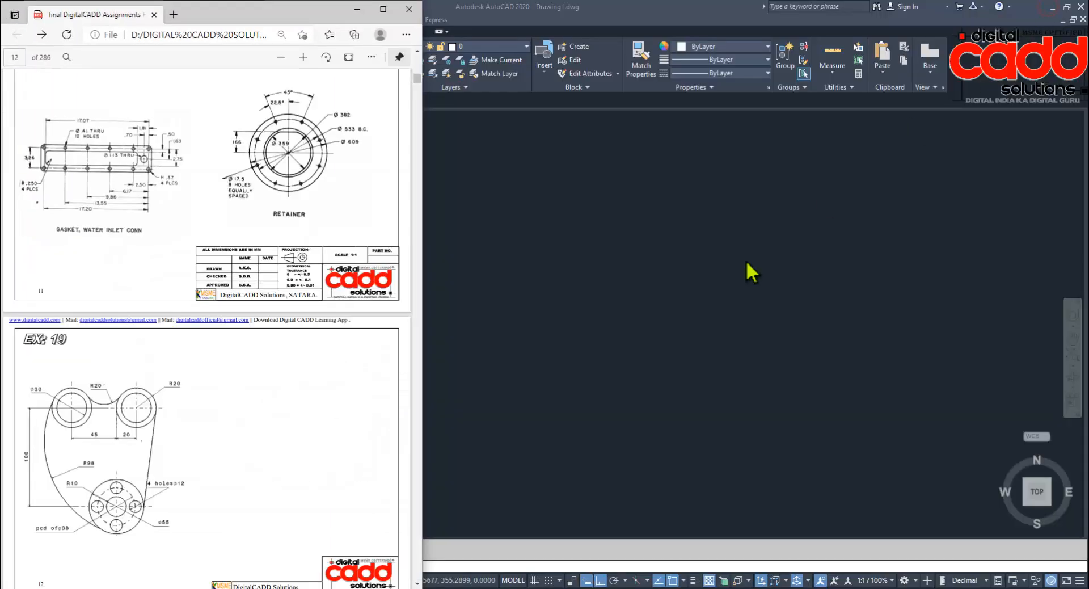
pyautogui.click(632, 332)
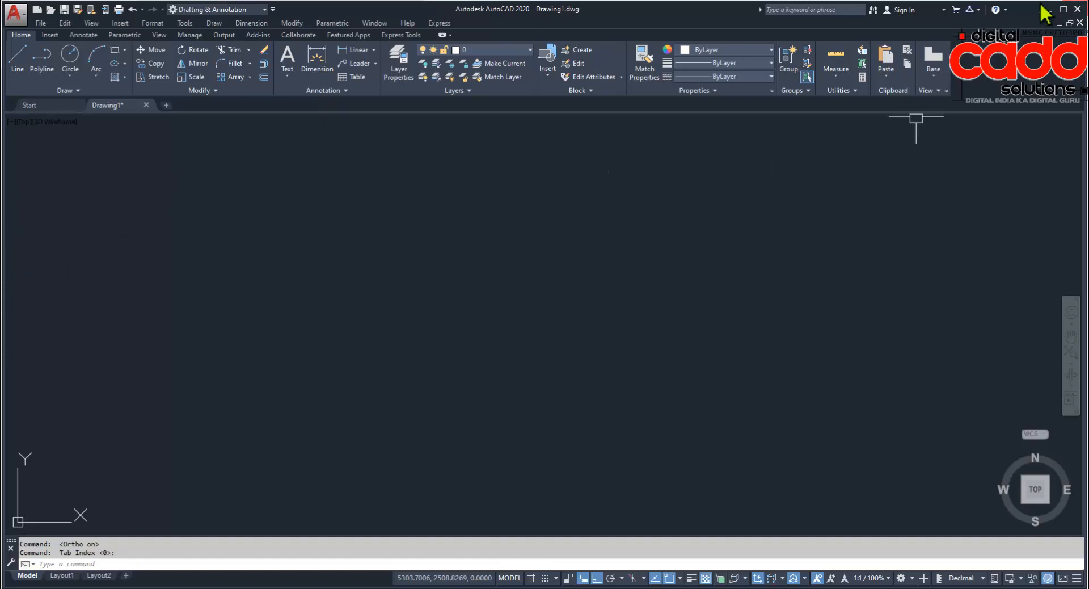
pyautogui.click(1063, 10)
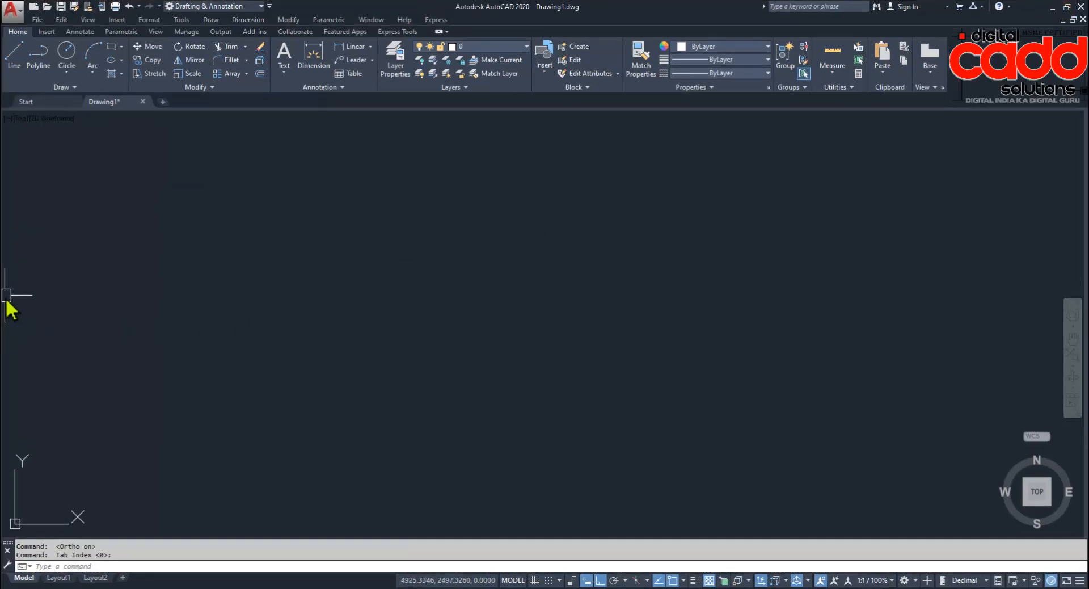
pyautogui.click(1065, 7)
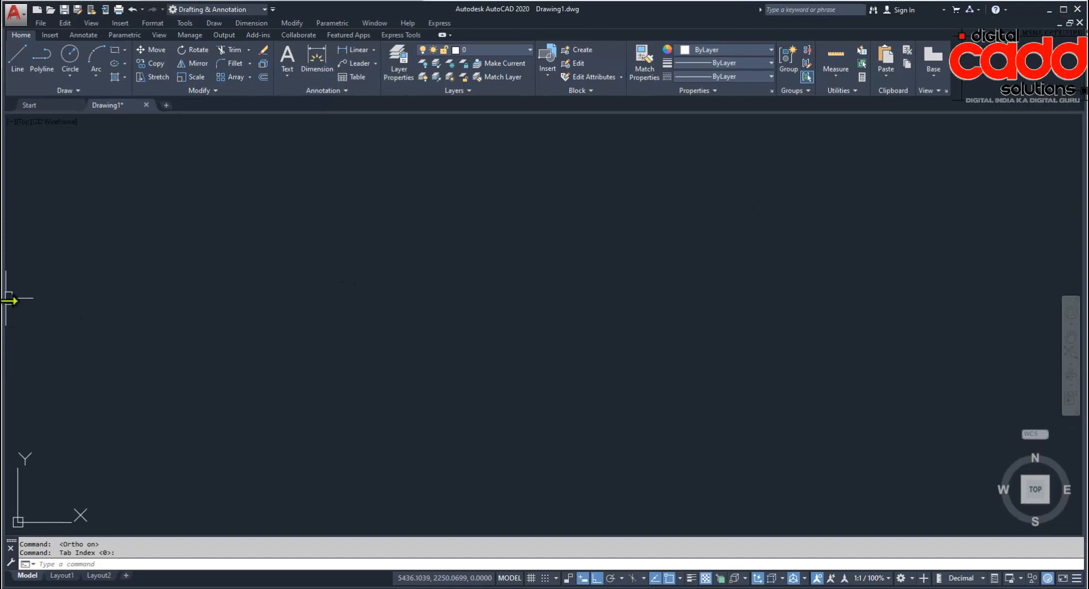
pyautogui.moveTo(6, 301); pyautogui.dragTo(428, 339)
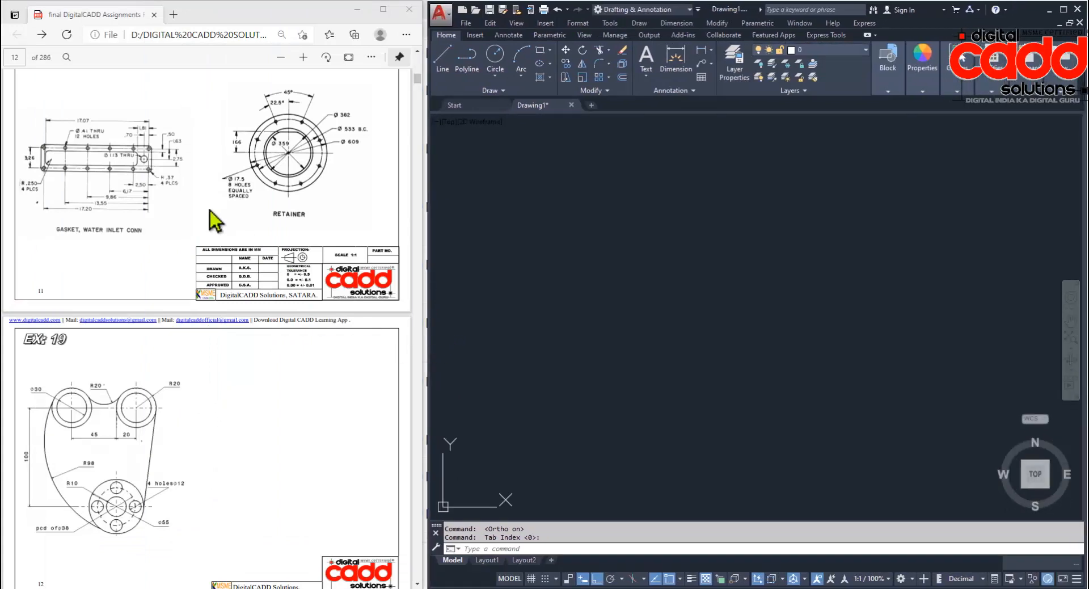
# Enlarge the EX: 17 gasket drawing on page 11 of the PDF and widen the AutoCAD window up to the PDF's edge.
pyautogui.click(227, 179)
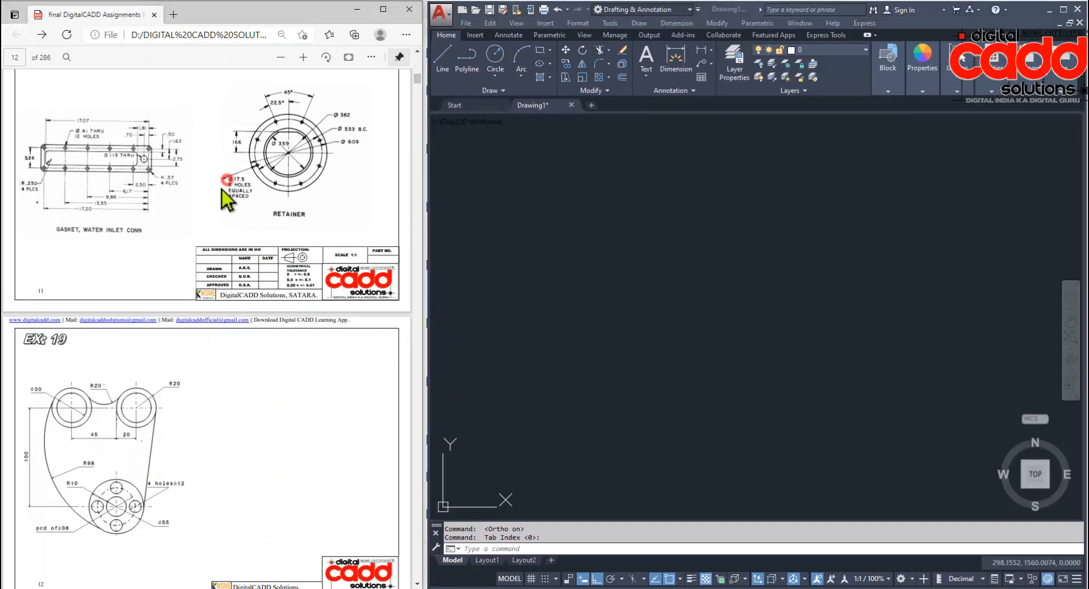
pyautogui.click(347, 61)
pyautogui.scroll(-14, 250, 340)
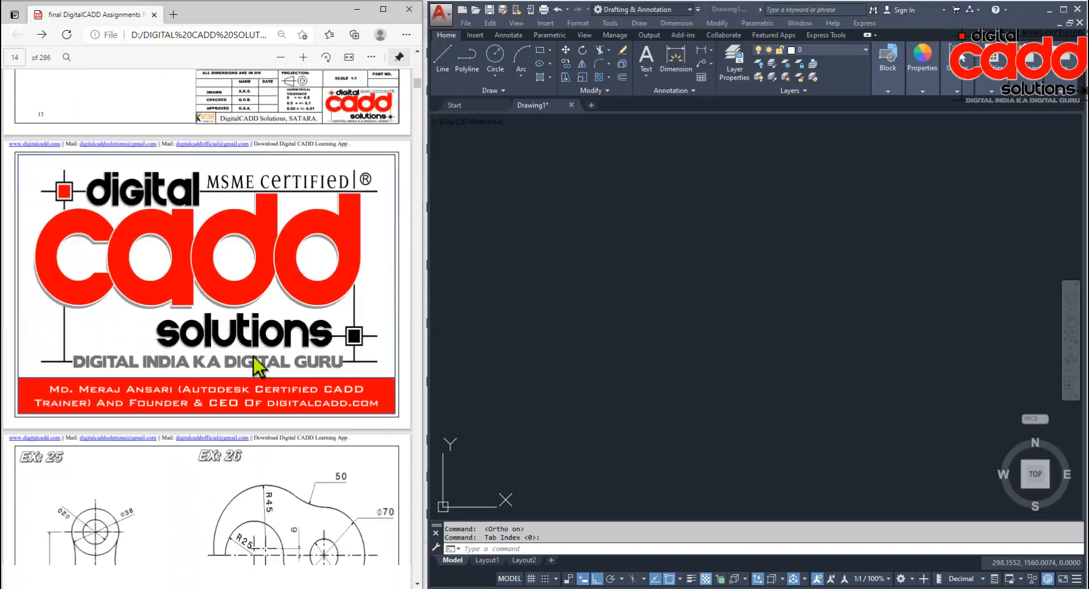
pyautogui.scroll(10, 256, 366)
pyautogui.scroll(8, 254, 369)
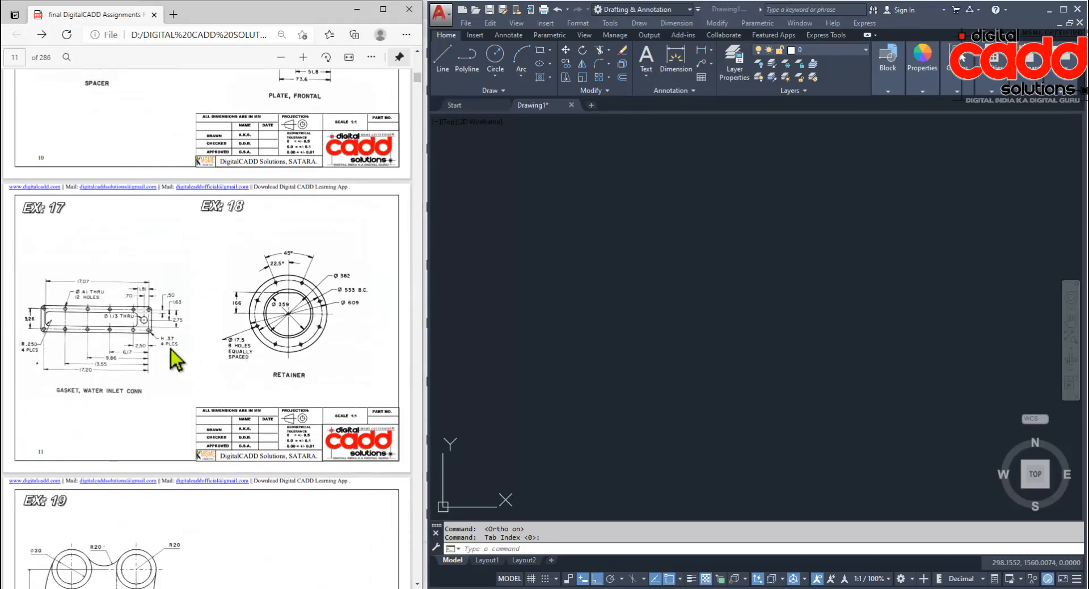
pyautogui.keyDown('ctrl'); pyautogui.scroll(5, 136, 365); pyautogui.keyUp('ctrl')
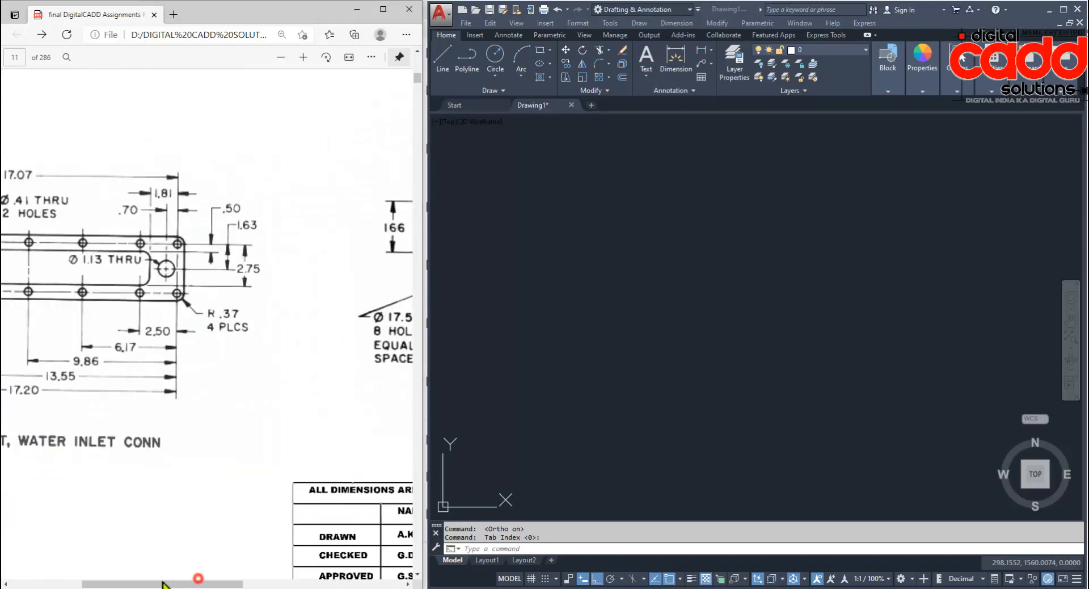
pyautogui.moveTo(175, 583); pyautogui.dragTo(115, 584)
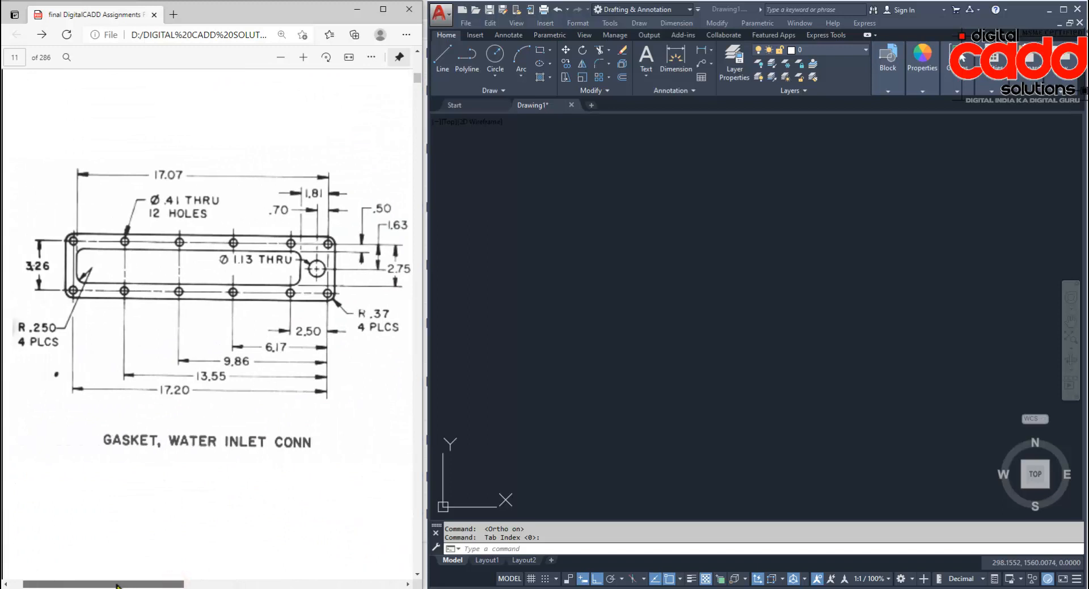
pyautogui.click(686, 287)
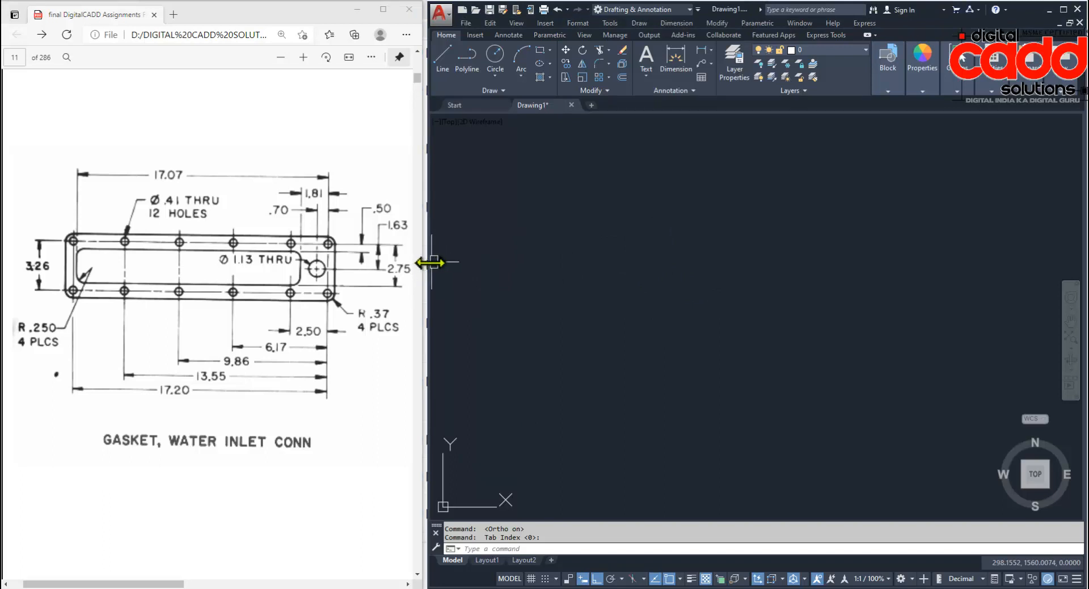
pyautogui.moveTo(428, 263); pyautogui.dragTo(422, 263)
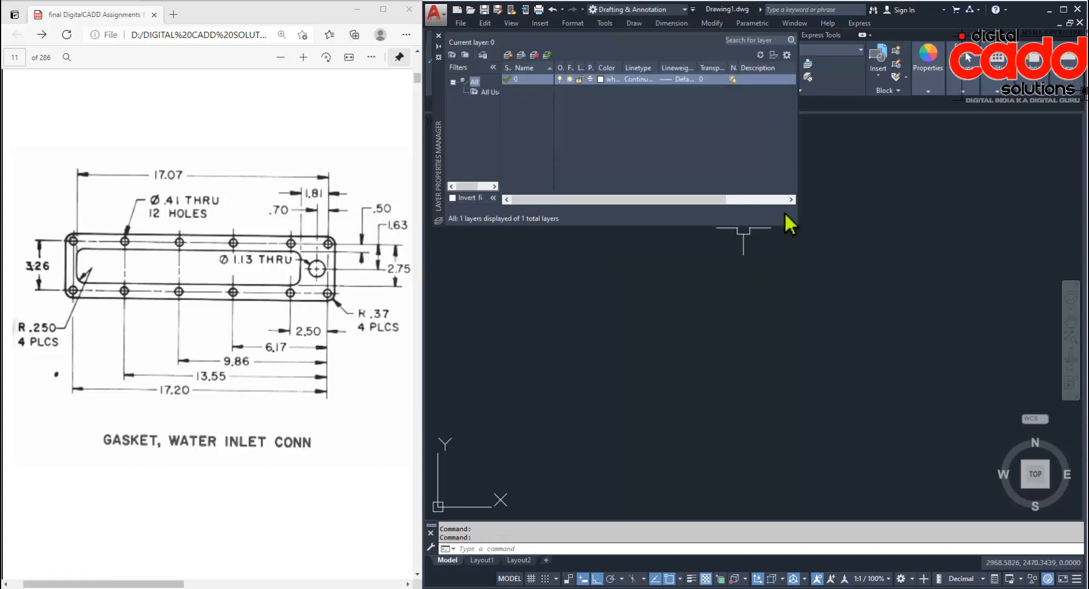
# Create a new layer named DRAWING.
pyautogui.click(507, 56)
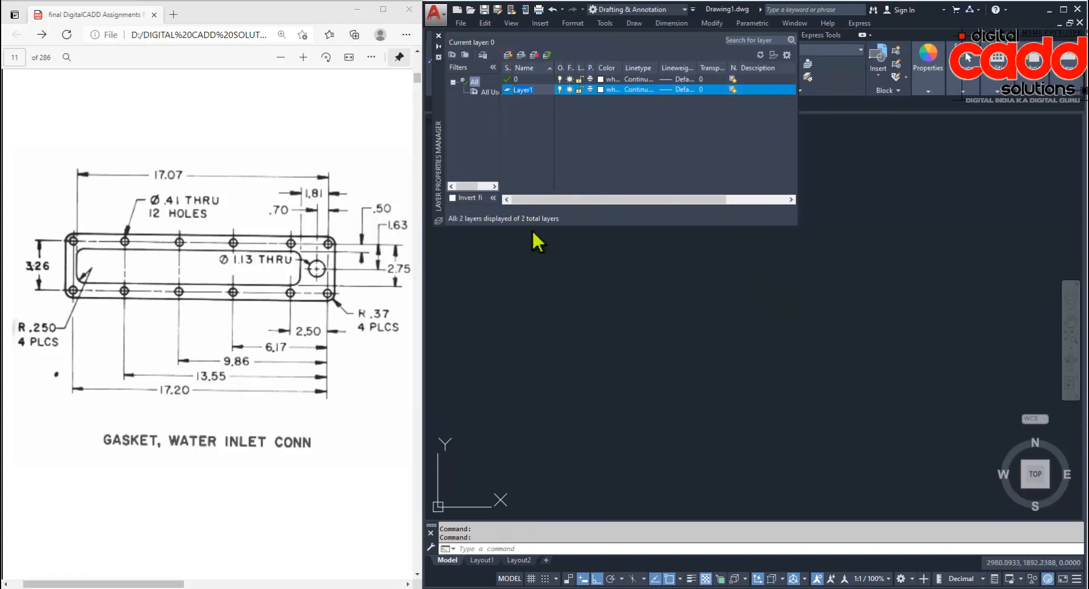
pyautogui.write('DRAWING')
pyautogui.click(533, 231)
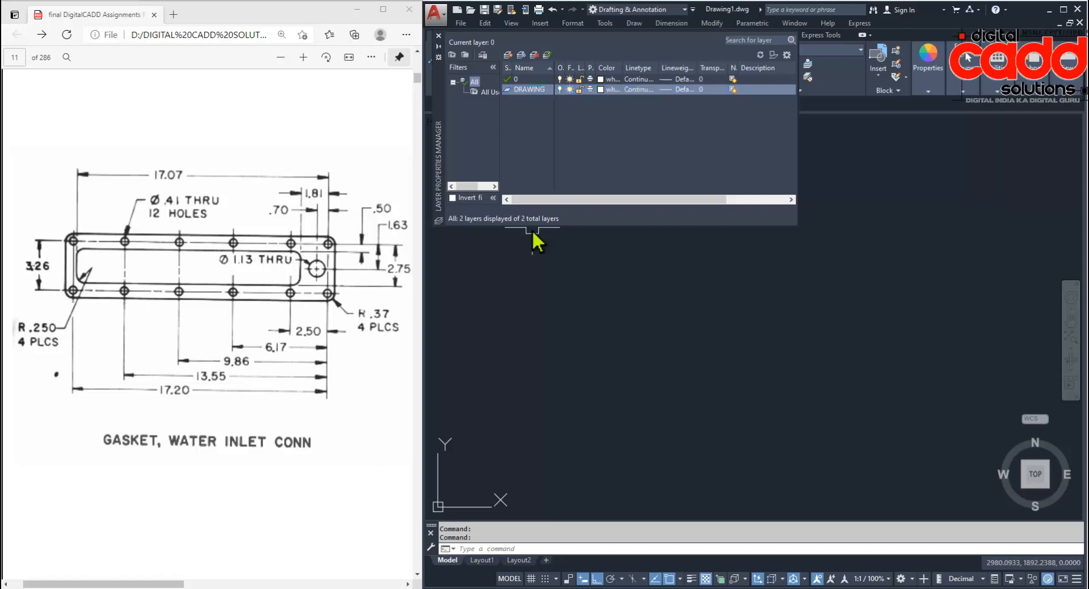
# Set the DRAWING layer's color to yellow and its lineweight to 0.30 mm.
pyautogui.click(603, 89)
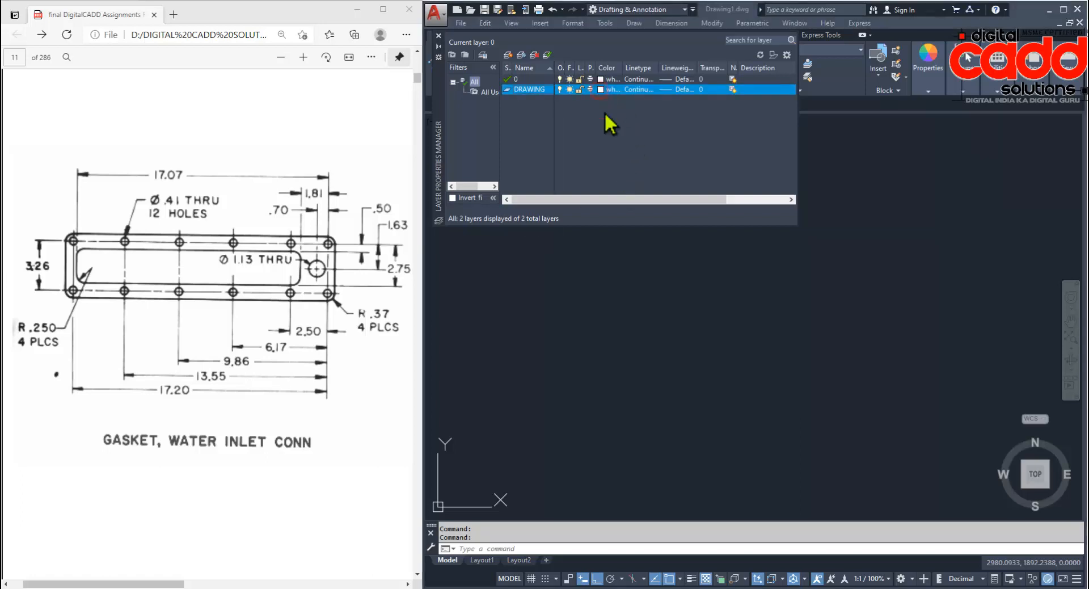
pyautogui.click(676, 325)
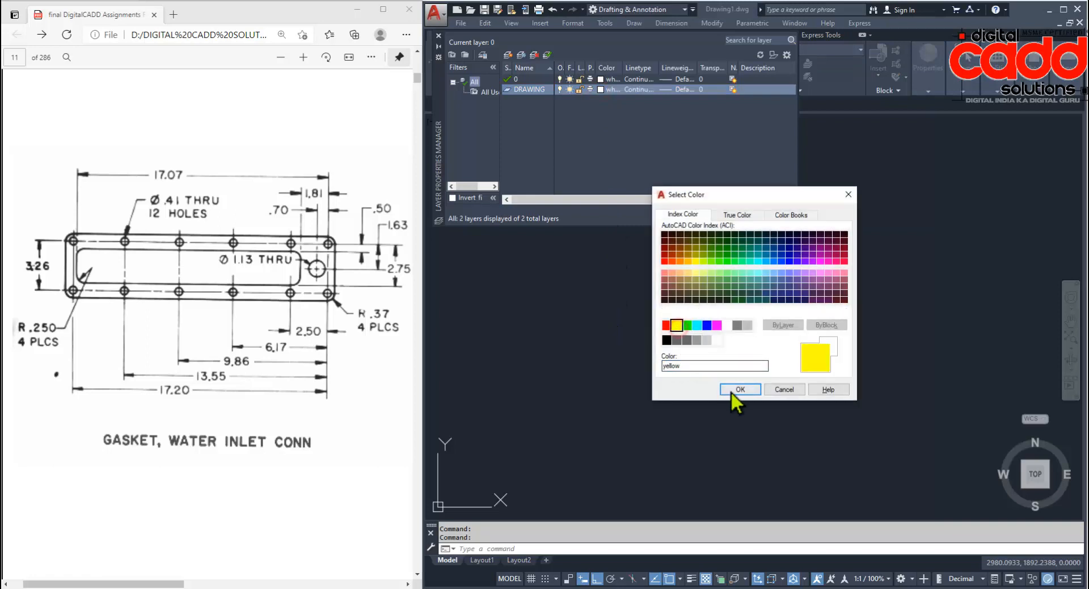
pyautogui.click(733, 390)
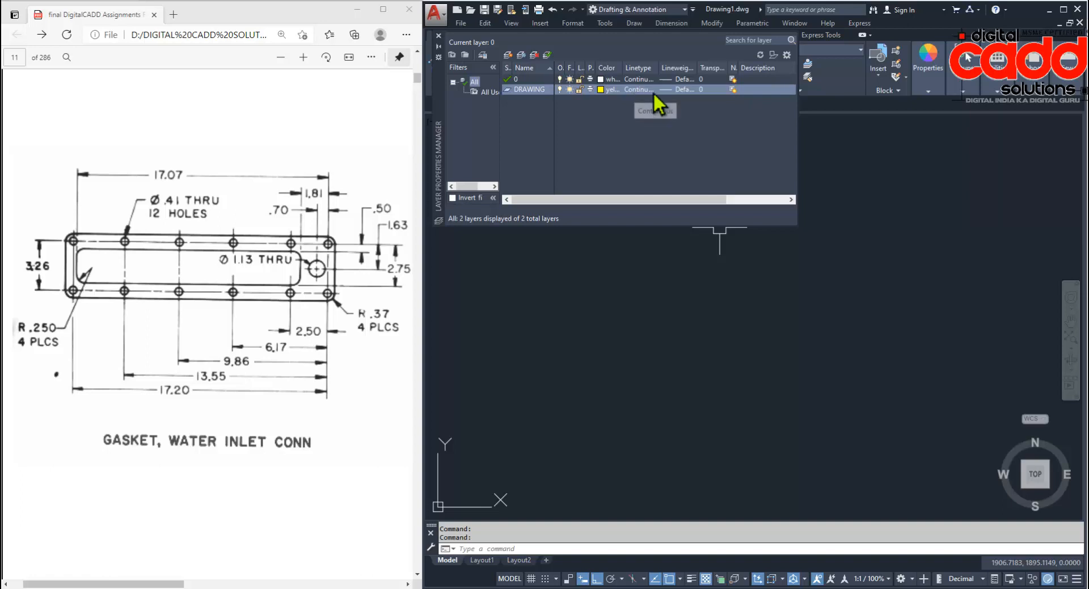
pyautogui.click(669, 90)
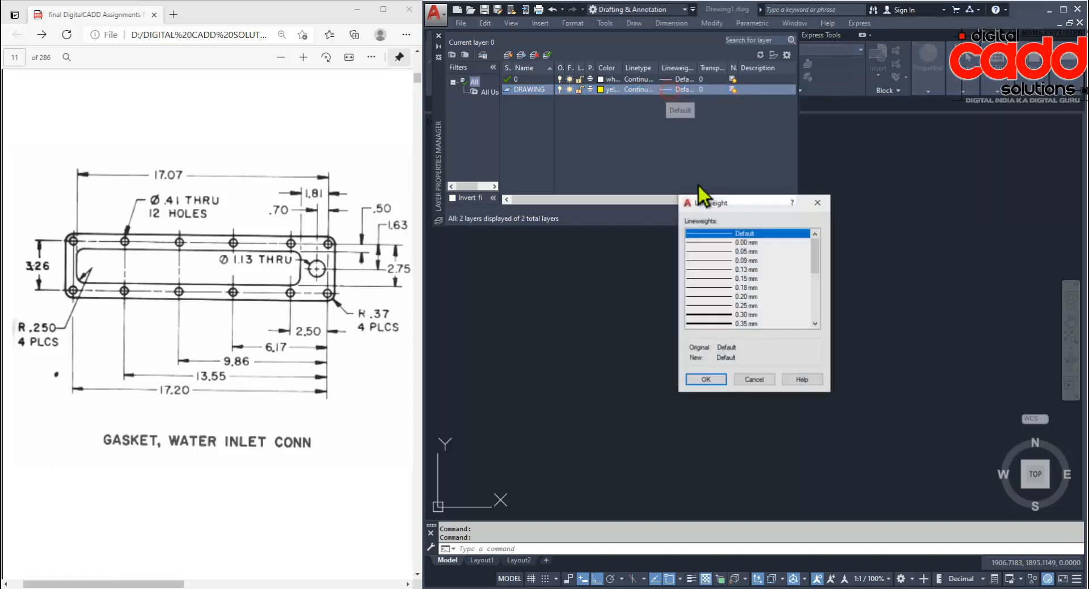
pyautogui.click(746, 316)
pyautogui.click(716, 381)
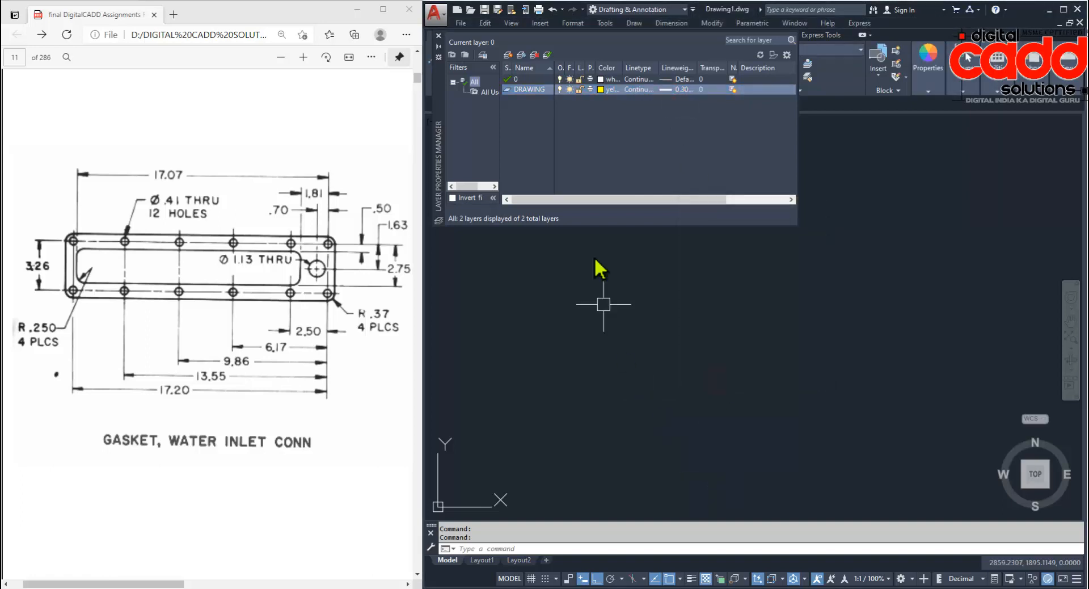
# Create a second layer named CENTER MARK and set its color to red.
pyautogui.click(509, 55)
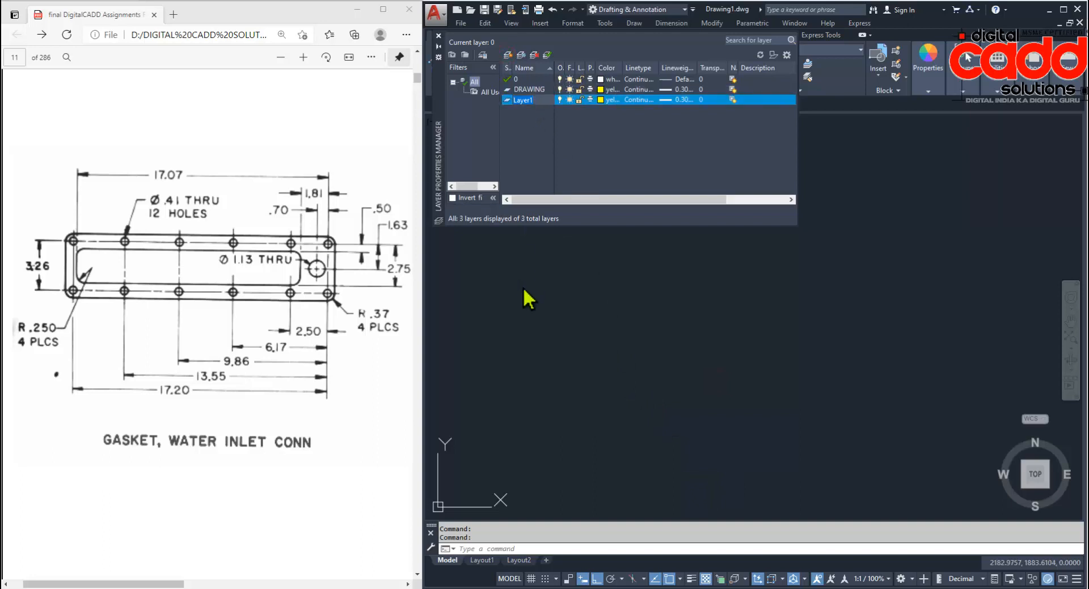
pyautogui.write('CE')
pyautogui.write('NTER MARK')
pyautogui.press('Return')
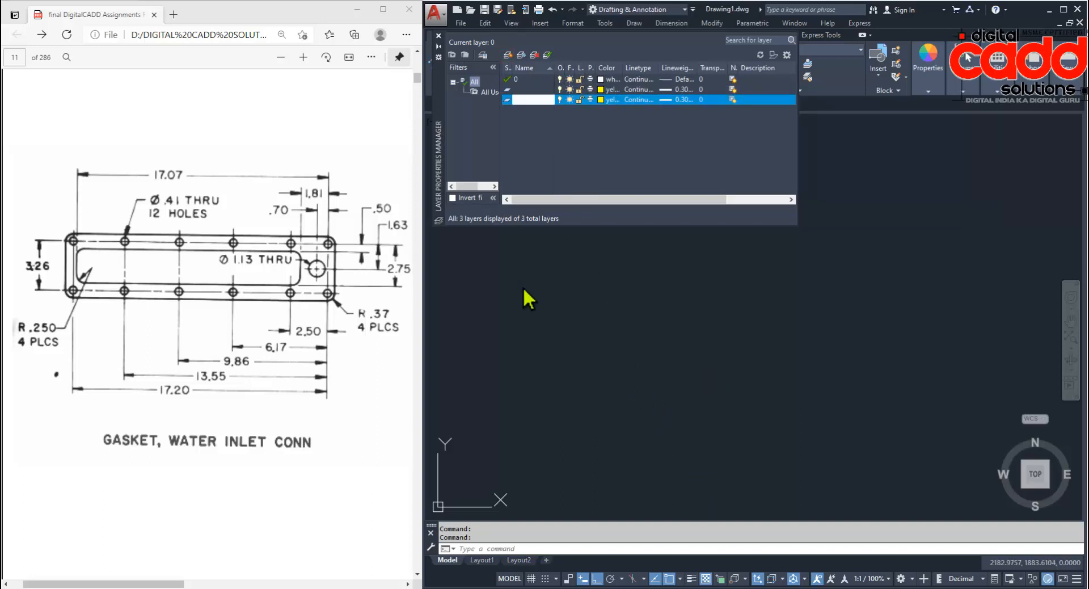
pyautogui.click(606, 100)
pyautogui.click(666, 325)
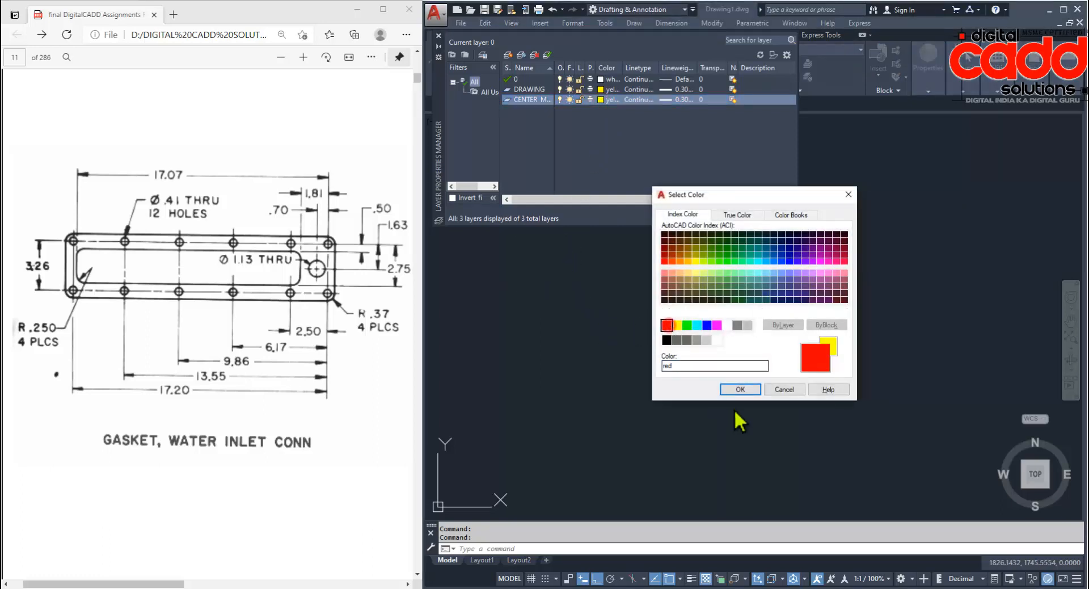
pyautogui.click(750, 389)
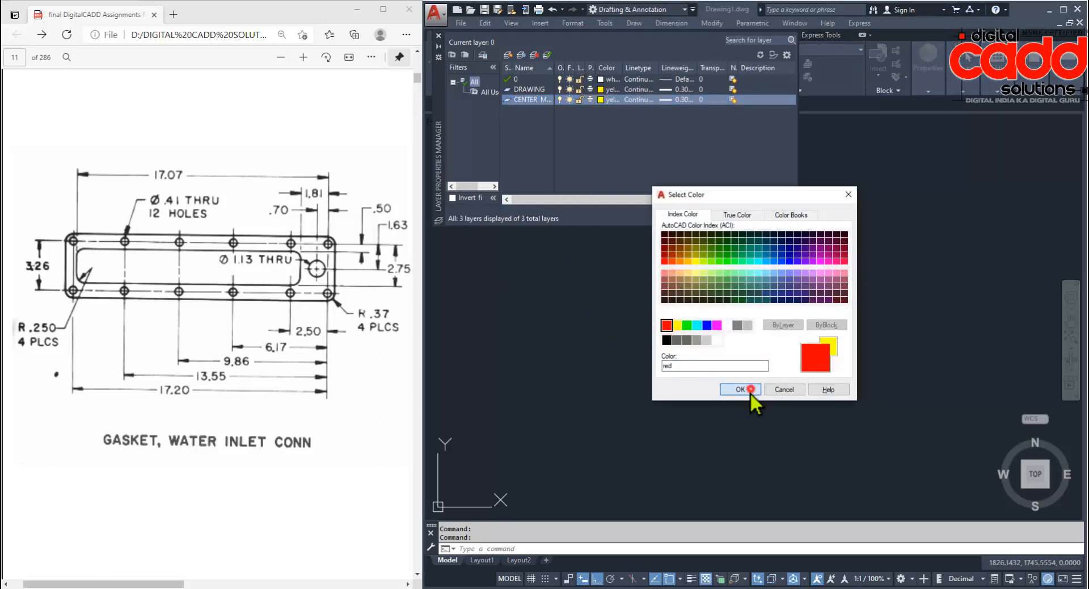
# Load the CENTER2 linetype and assign it to the CENTER MARK layer.
pyautogui.click(637, 101)
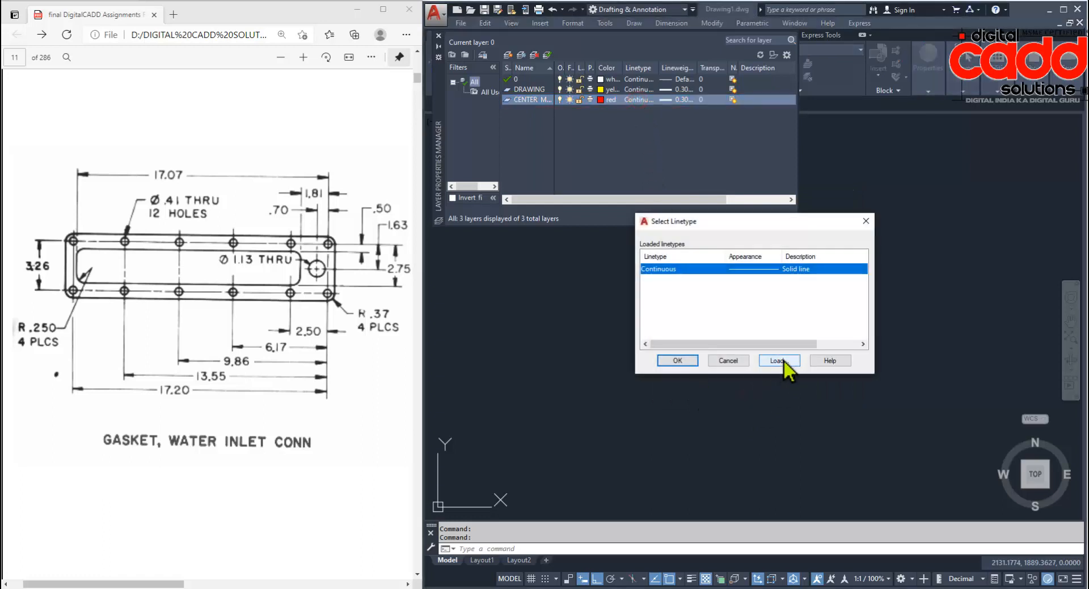
pyautogui.click(783, 362)
pyautogui.click(645, 313)
pyautogui.press('c')
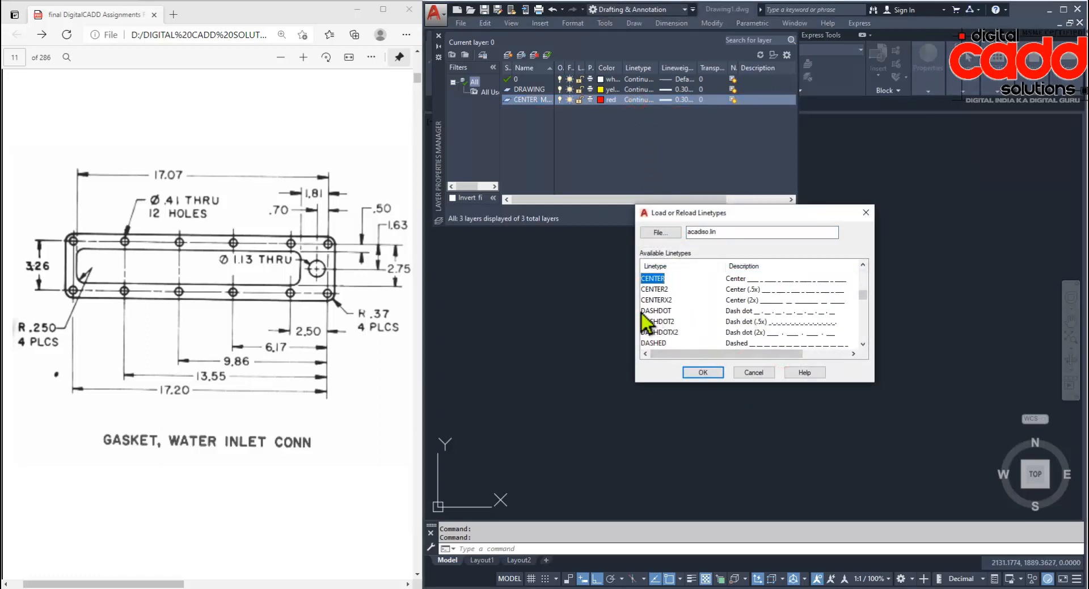
pyautogui.click(668, 290)
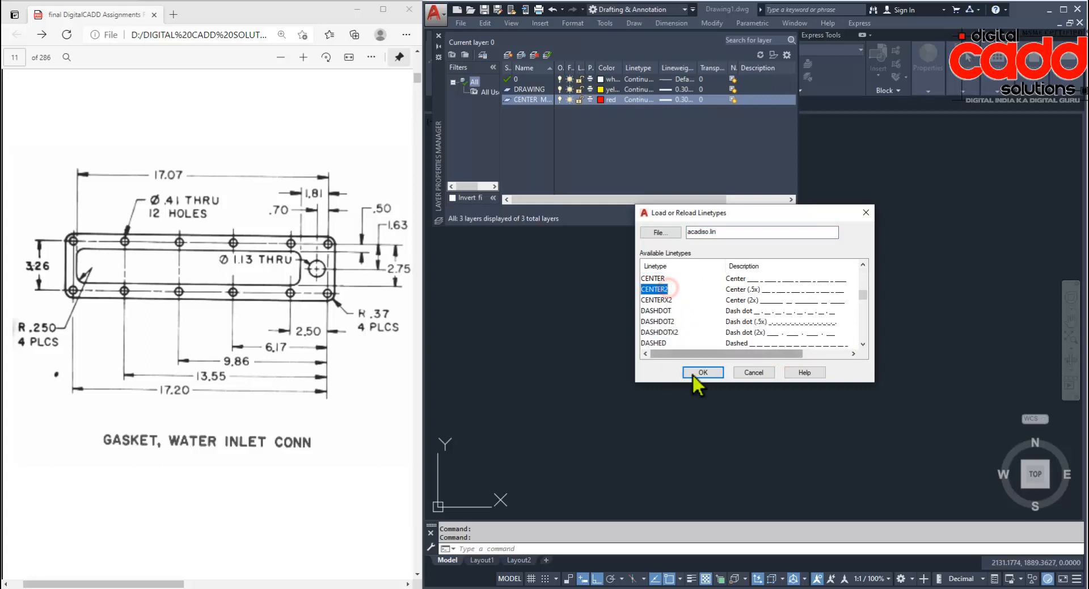
pyautogui.click(692, 373)
pyautogui.click(662, 270)
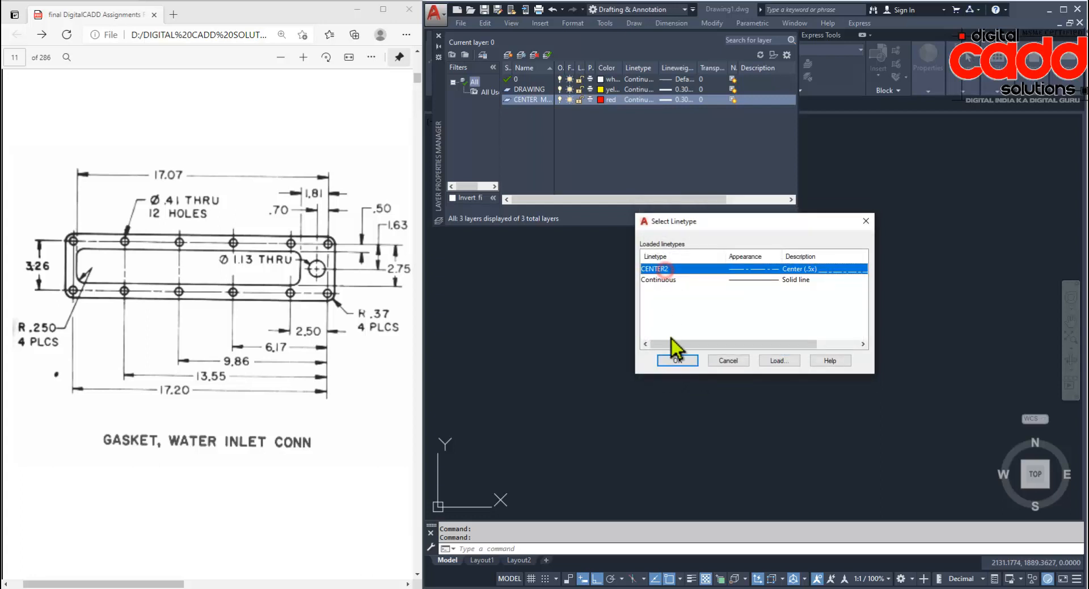
pyautogui.click(677, 359)
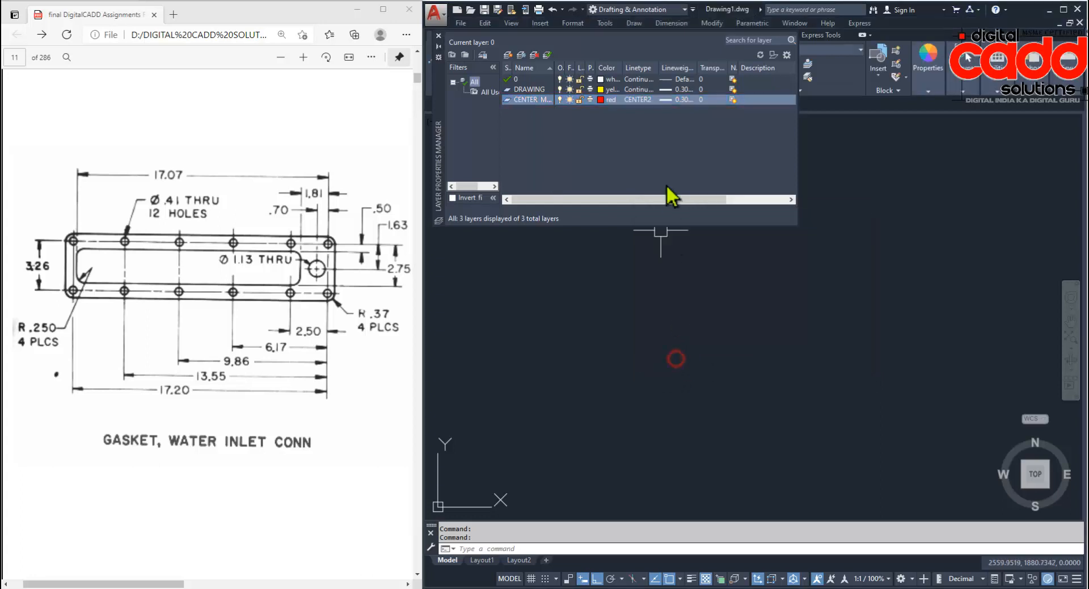
# Set the CENTER MARK layer's lineweight to Default.
pyautogui.click(664, 100)
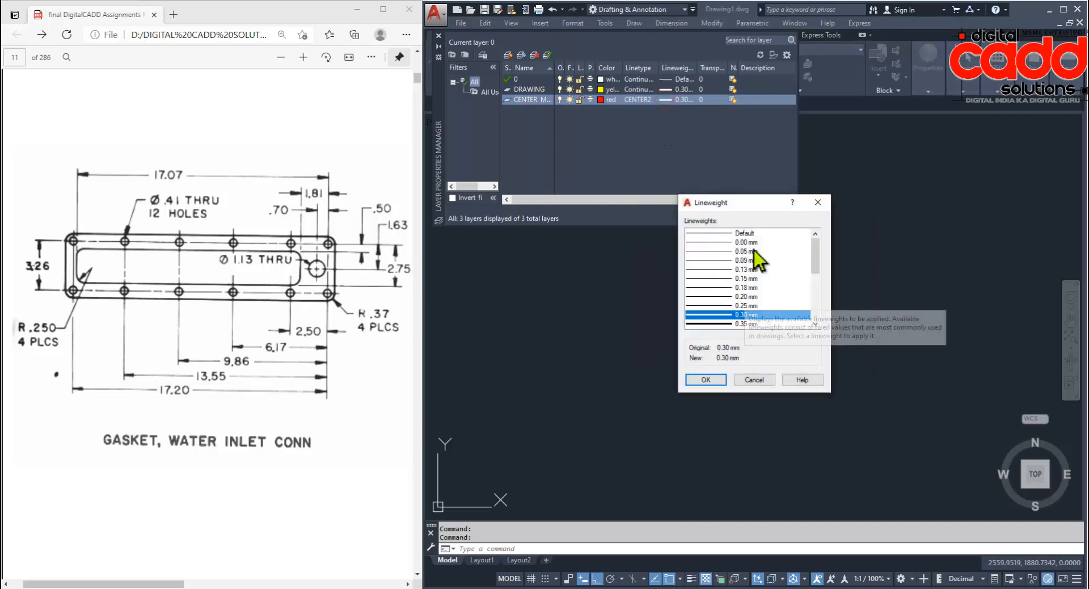
pyautogui.click(746, 233)
pyautogui.click(698, 381)
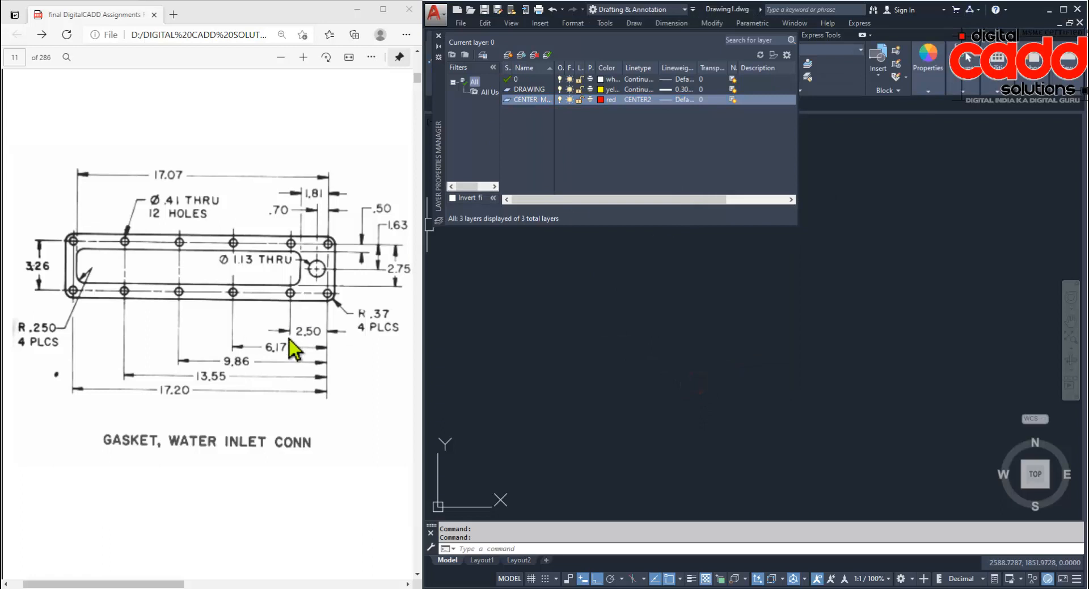
# Create a third layer named DIMENSION and set its color to cyan.
pyautogui.click(509, 54)
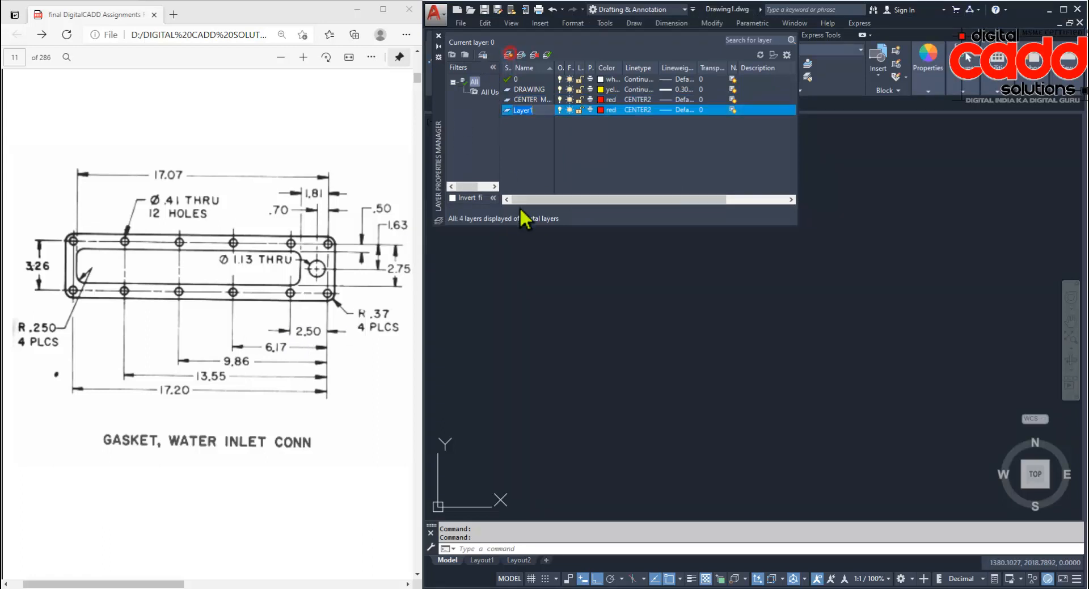
pyautogui.write('DIMENSION')
pyautogui.press('Return')
pyautogui.click(604, 109)
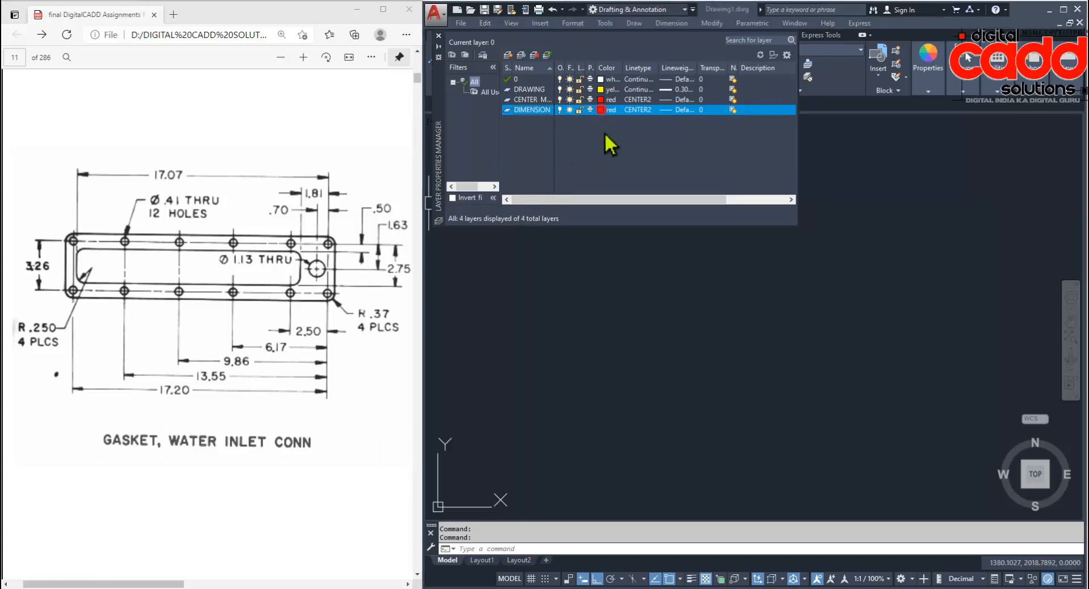
pyautogui.click(697, 326)
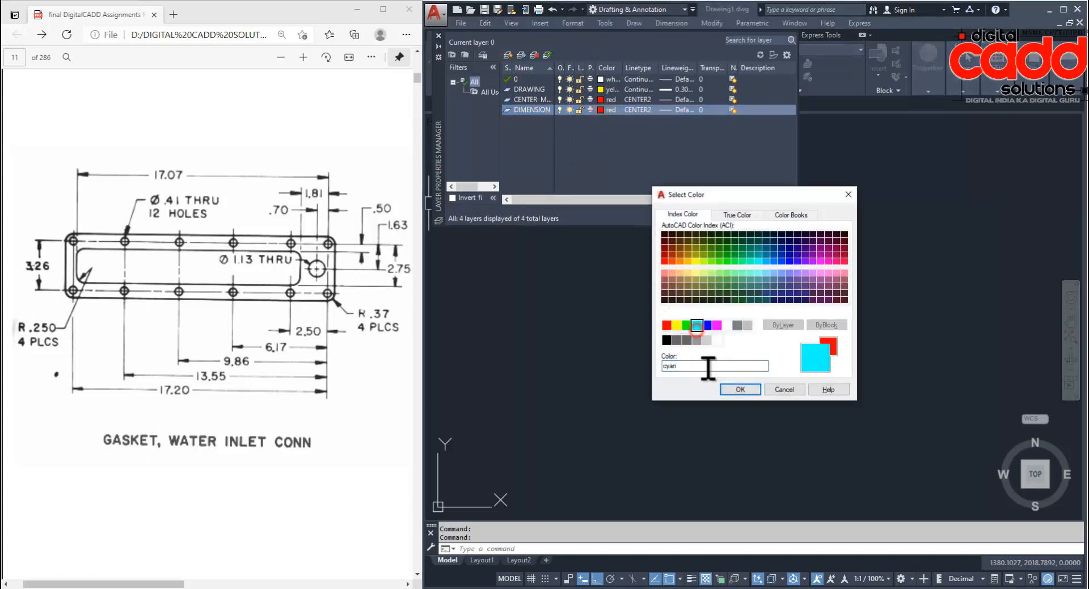
pyautogui.click(739, 388)
# Assign the Continuous linetype to the DIMENSION layer.
pyautogui.click(634, 110)
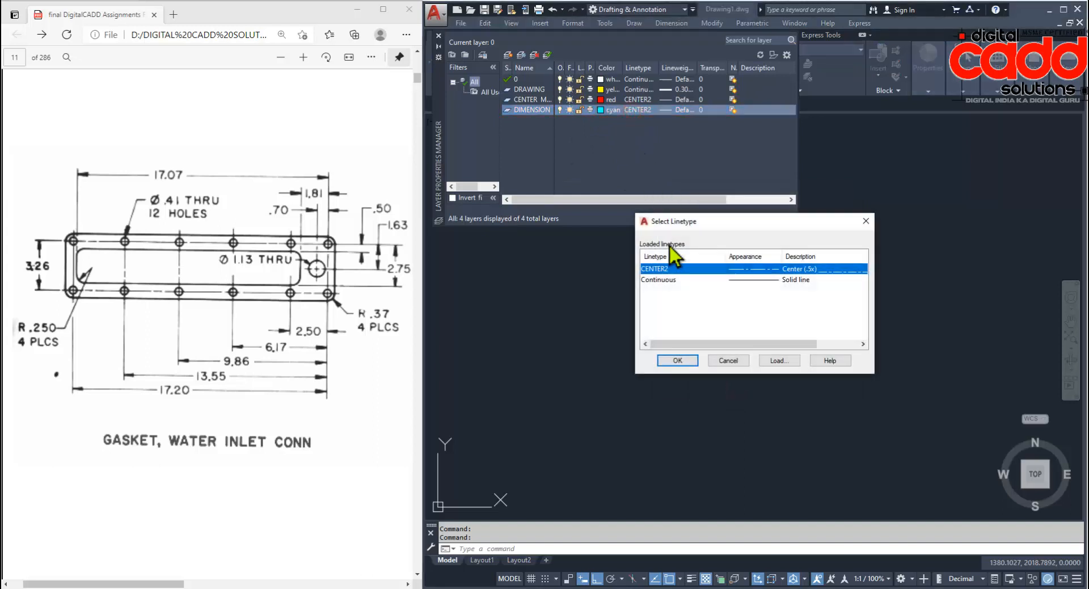
pyautogui.click(669, 279)
pyautogui.click(681, 362)
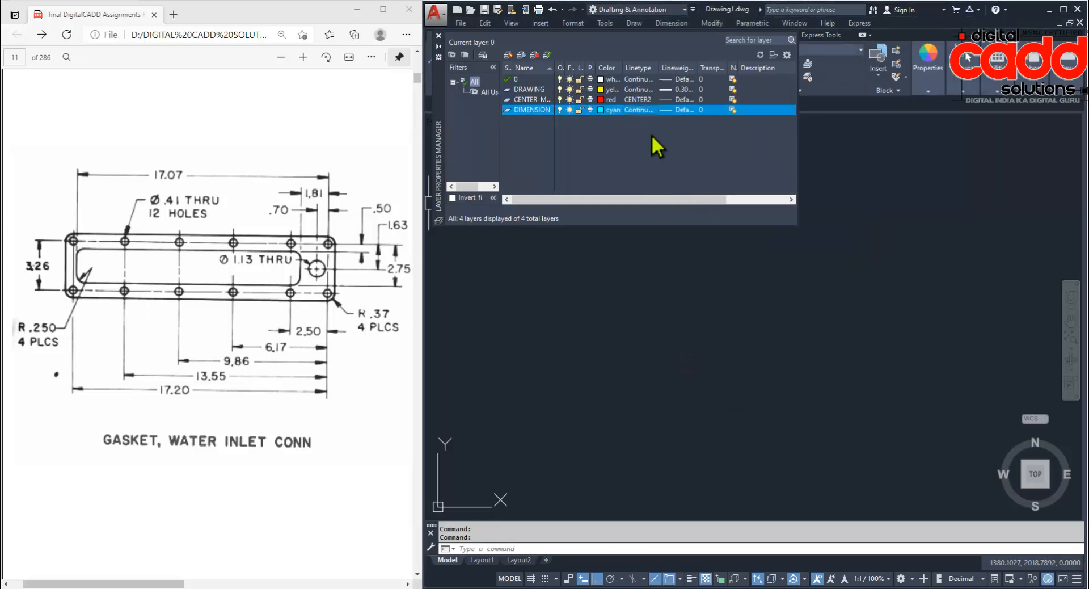
# Close the layer manager and turn on lineweight display in the drawing.
pyautogui.click(437, 35)
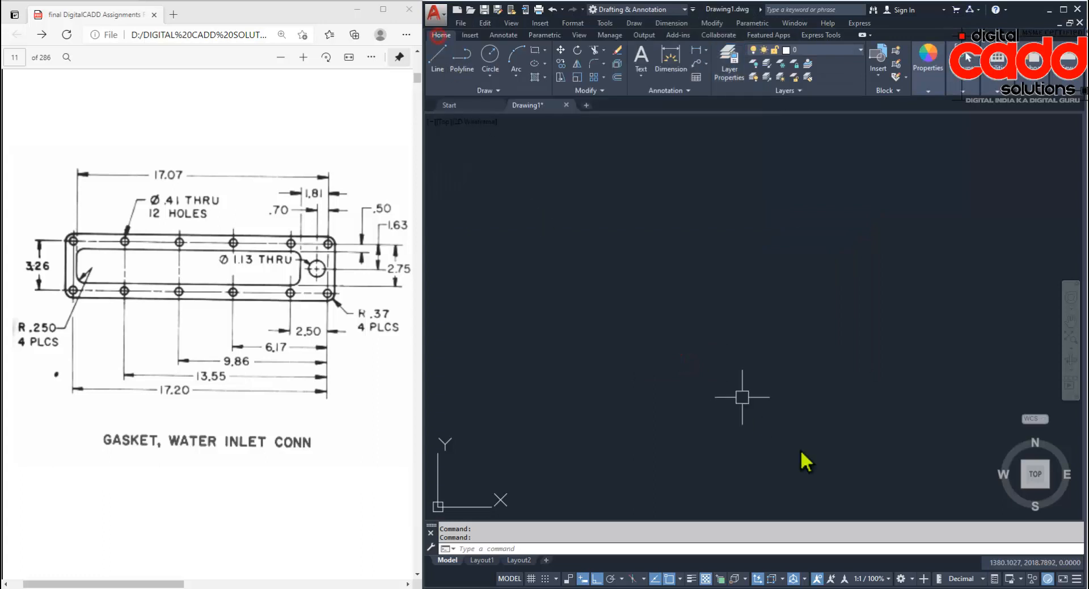
pyautogui.click(692, 578)
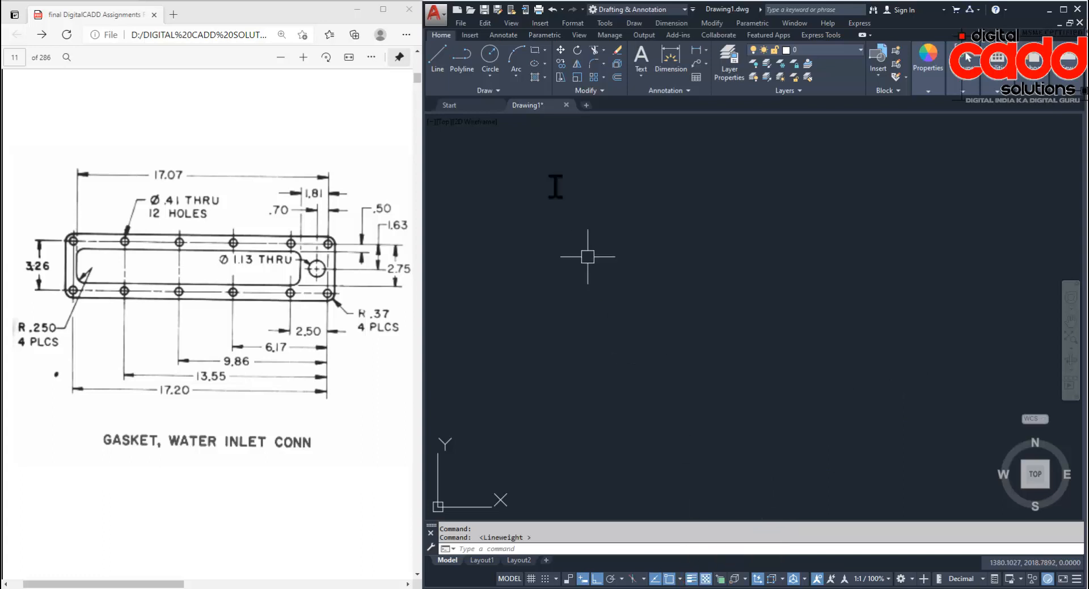
# Draw a trial circle on layer 0 in the empty drawing area and erase it.
pyautogui.click(490, 55)
pyautogui.click(637, 321)
pyautogui.click(705, 400)
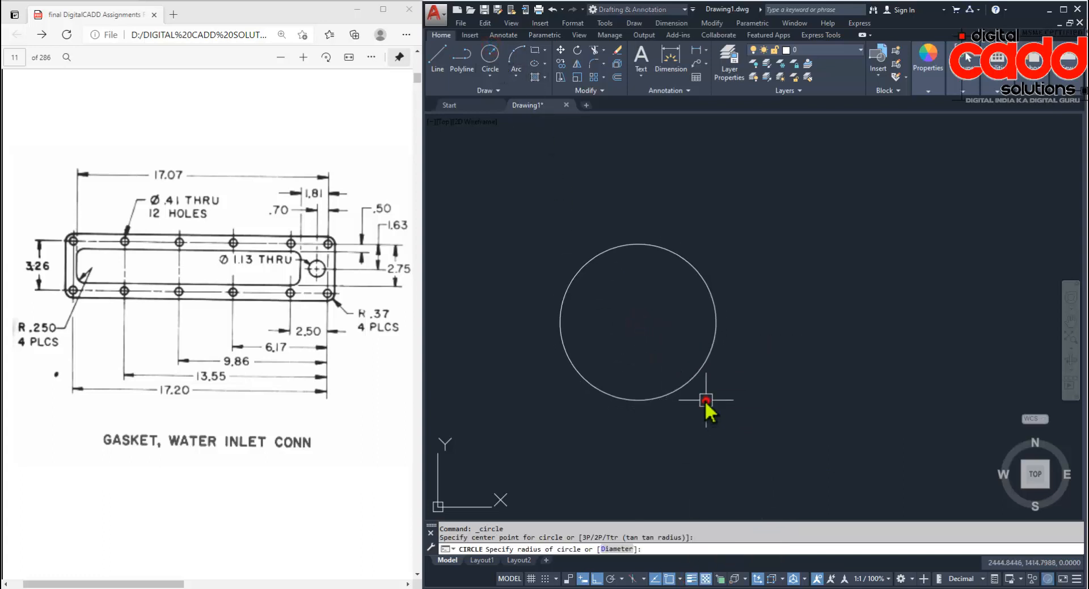
pyautogui.click(754, 173)
pyautogui.click(652, 316)
pyautogui.press('Delete')
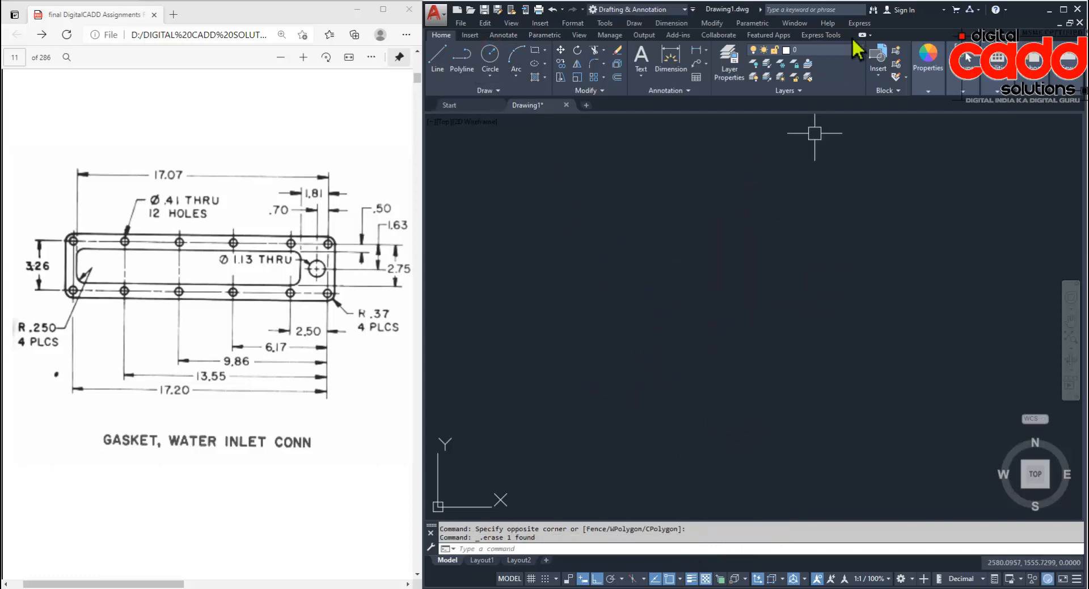
# Draw a trial circle on the DRAWING layer to check its color and lineweight, and erase it.
pyautogui.click(848, 50)
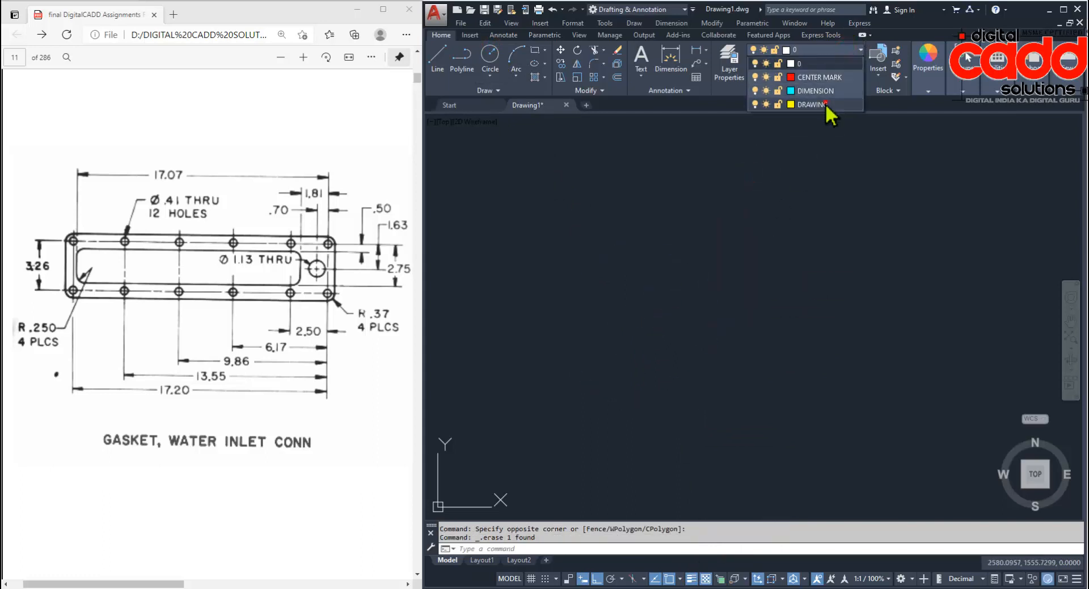
pyautogui.click(825, 103)
pyautogui.click(490, 54)
pyautogui.click(596, 302)
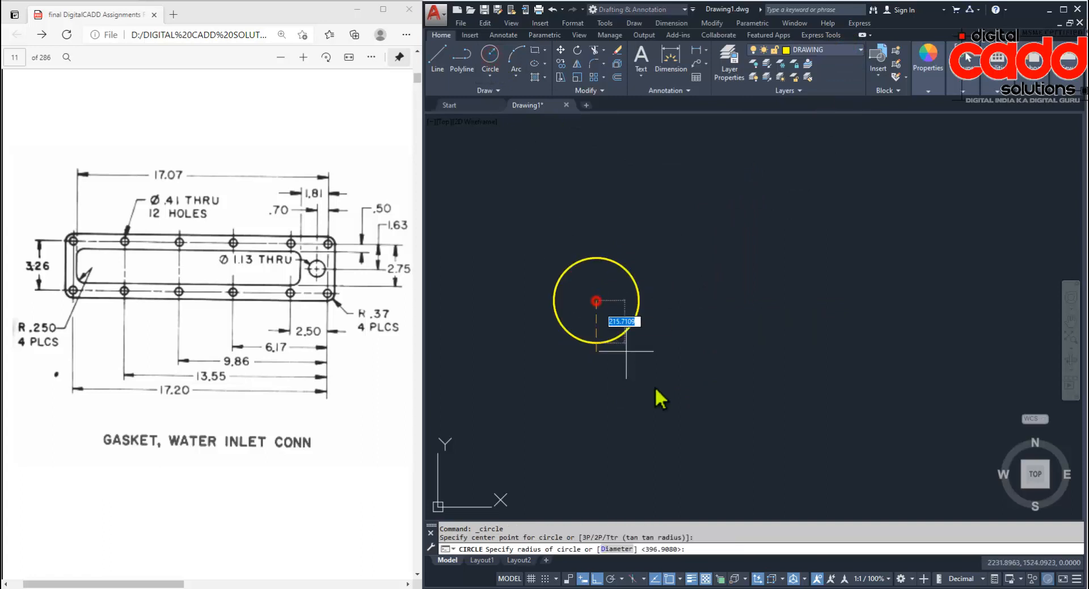
pyautogui.click(682, 222)
pyautogui.click(620, 271)
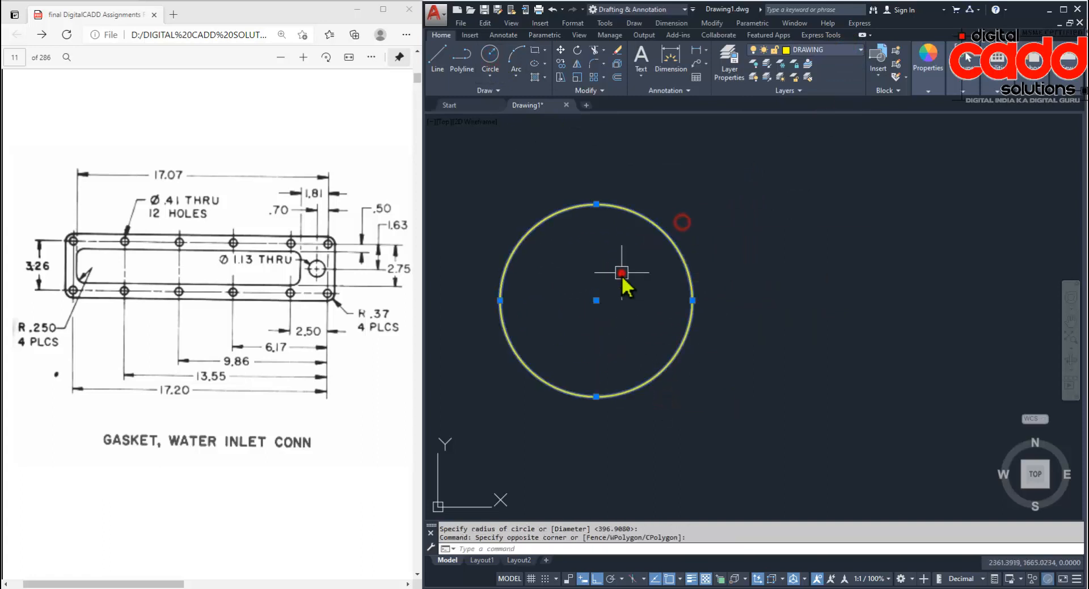
pyautogui.press('Delete')
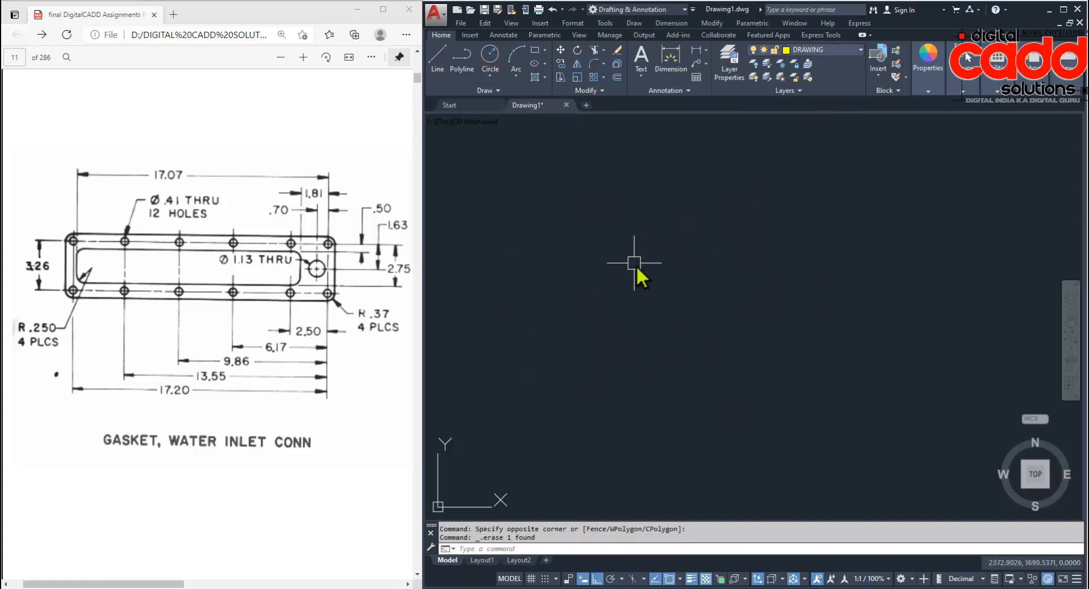
# Make DRAWING the current layer for the gasket geometry.
pyautogui.click(811, 50)
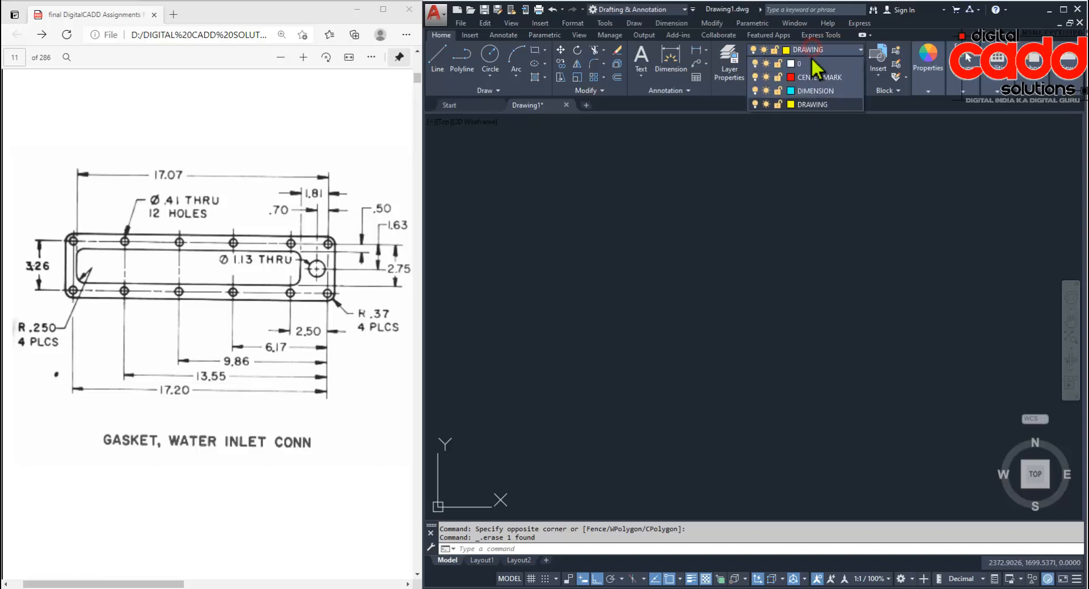
pyautogui.click(811, 105)
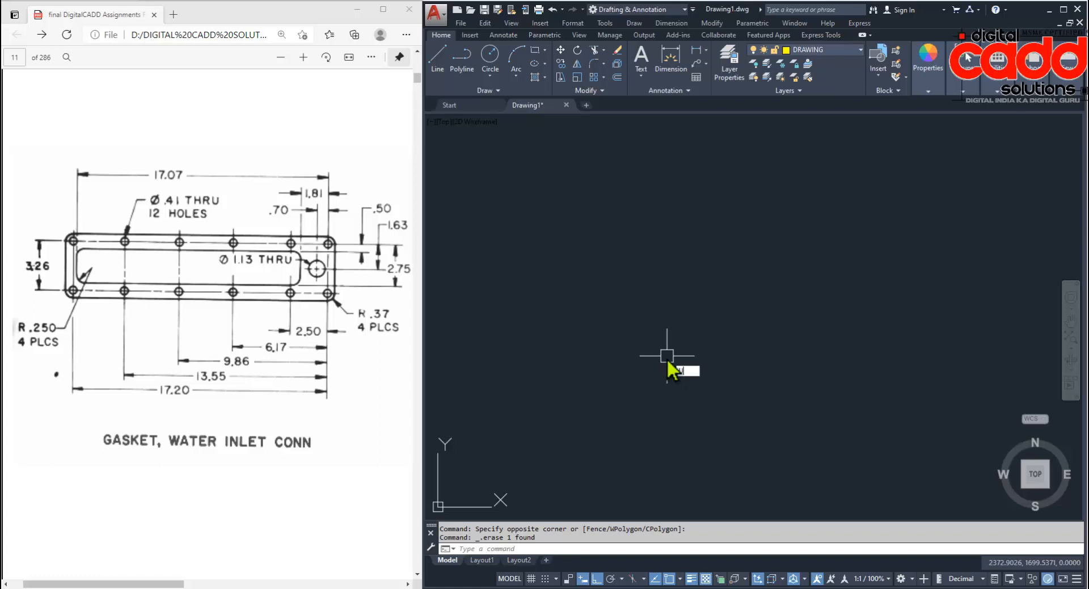
# Set the drawing units' length precision to two decimal places (0.00).
pyautogui.press('Return')
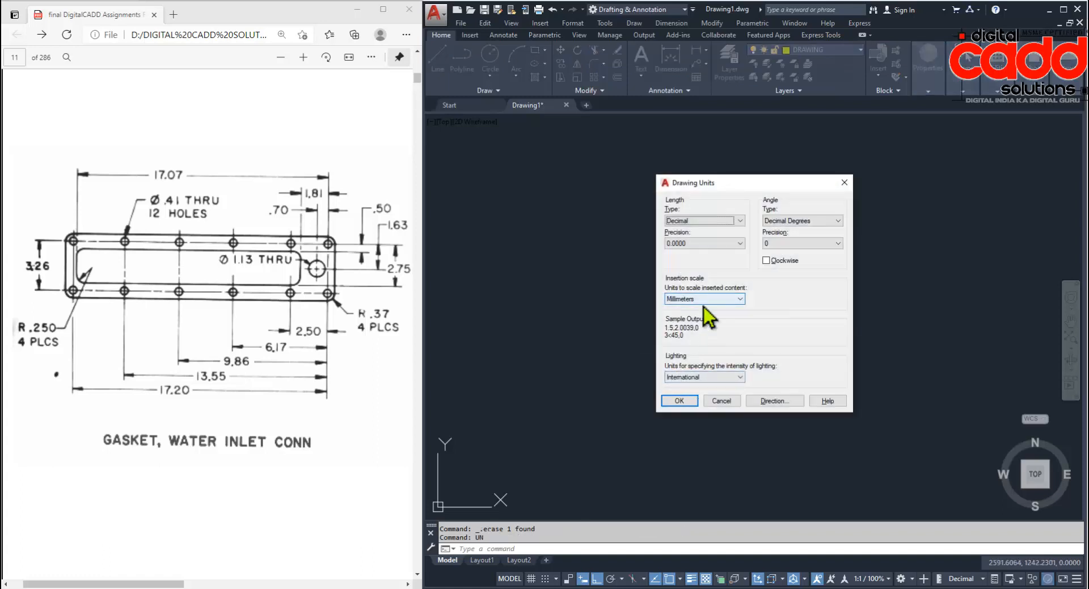
pyautogui.click(704, 243)
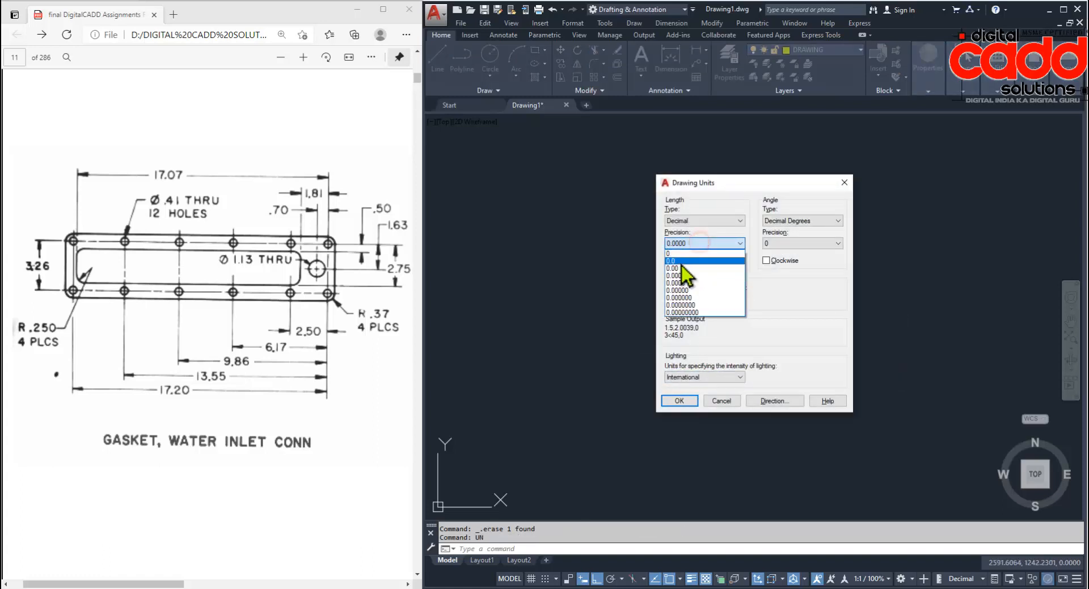
pyautogui.click(674, 268)
pyautogui.click(679, 400)
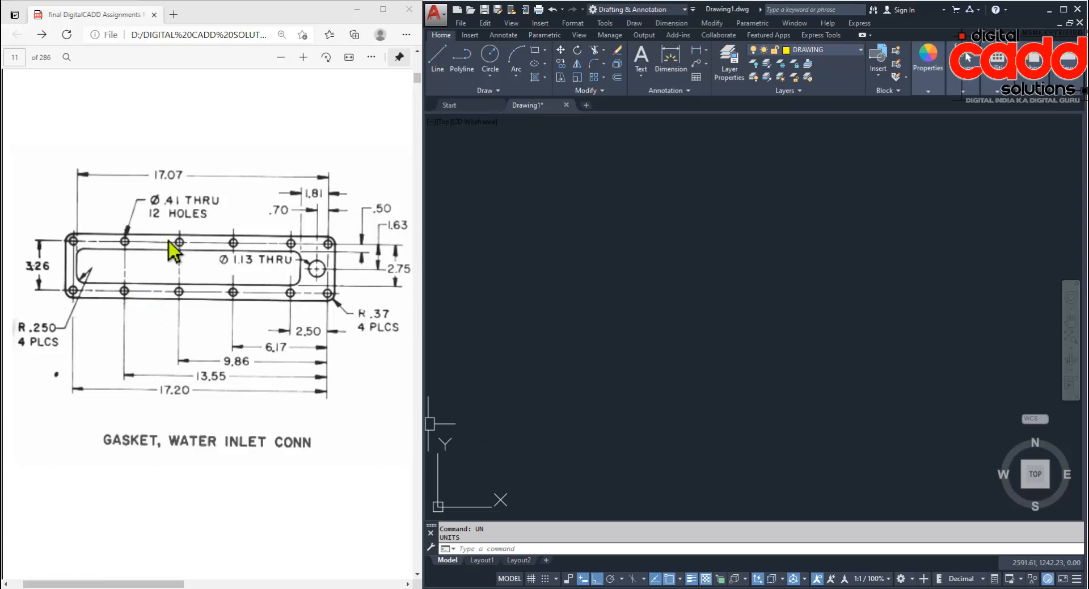
pyautogui.moveTo(17, 166)
pyautogui.mouseDown()
pyautogui.moveTo(35, 249)
pyautogui.moveTo(277, 468)
pyautogui.moveTo(444, 462)
pyautogui.mouseUp()
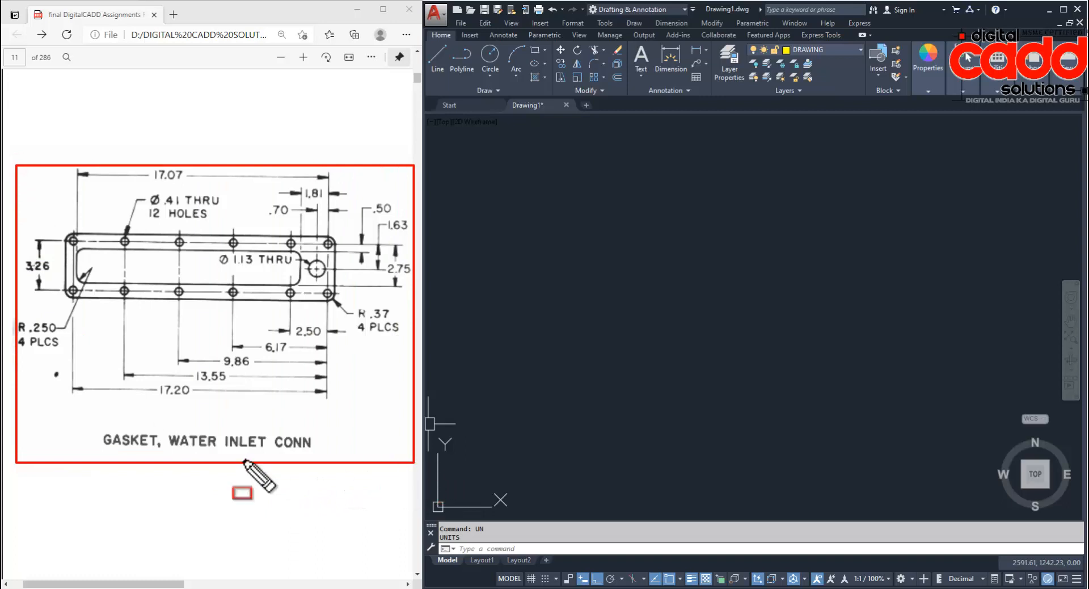
pyautogui.press('Escape')
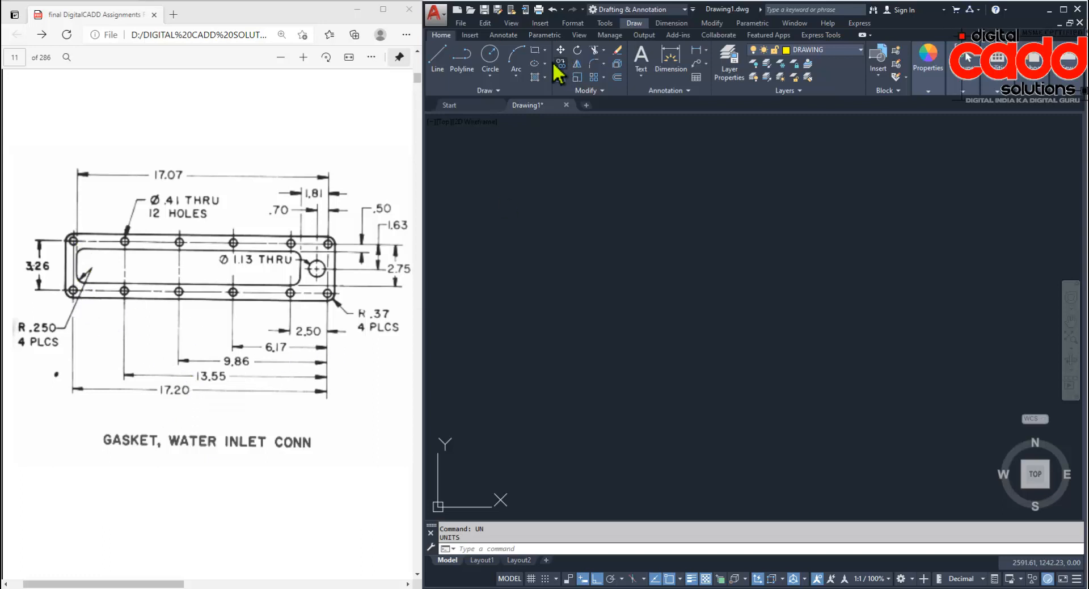
# Draw a rectangle 17.20 wide and 3.26 high for the gasket's hole-center outline.
pyautogui.click(535, 50)
pyautogui.click(529, 404)
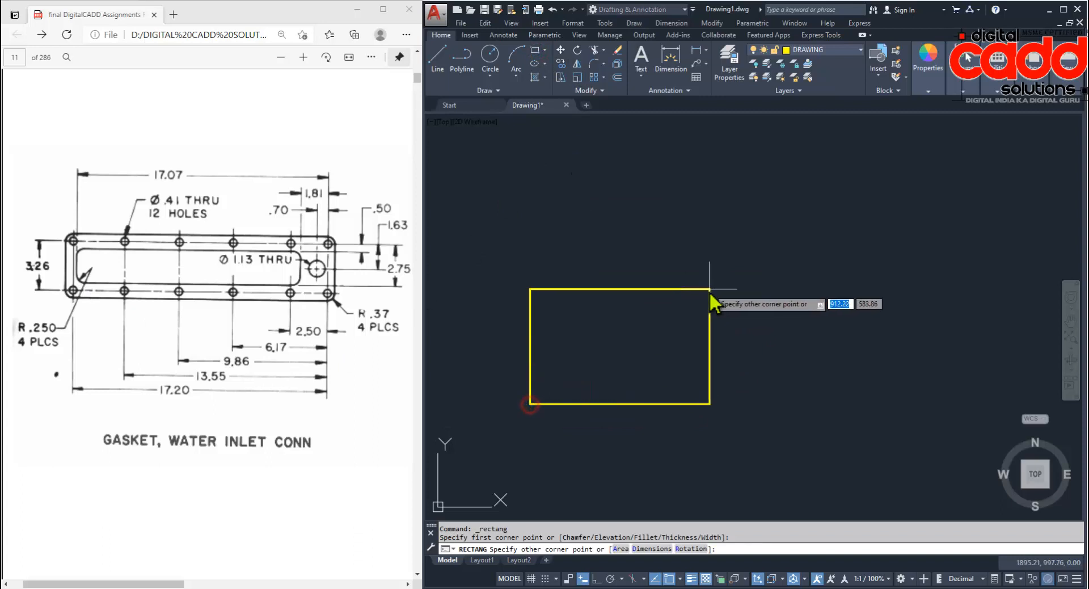
pyautogui.write('17.20')
pyautogui.press('Tab')
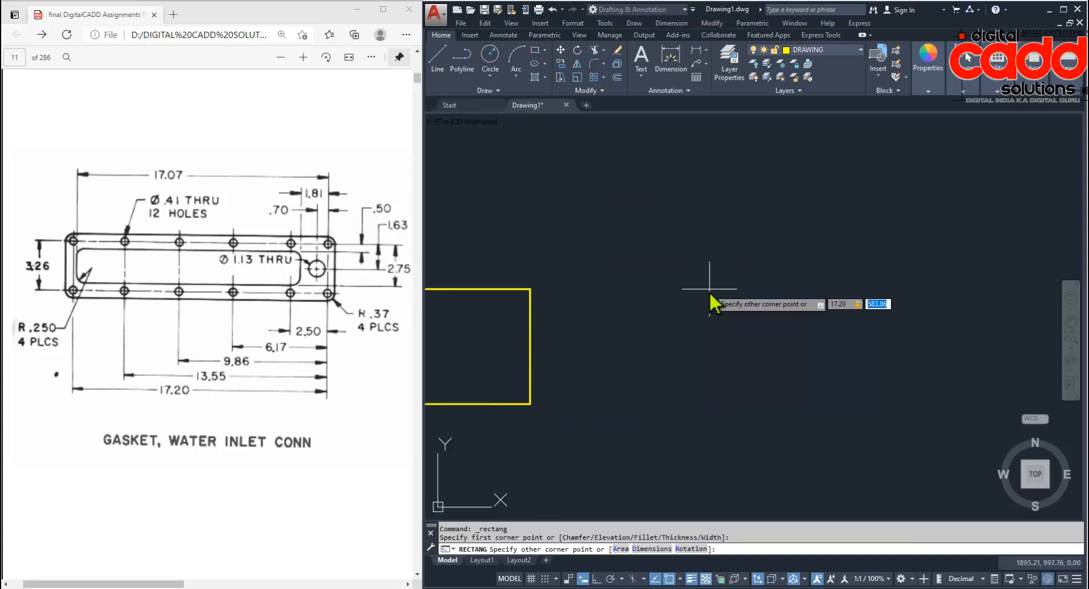
pyautogui.write('3.26')
pyautogui.press('Return')
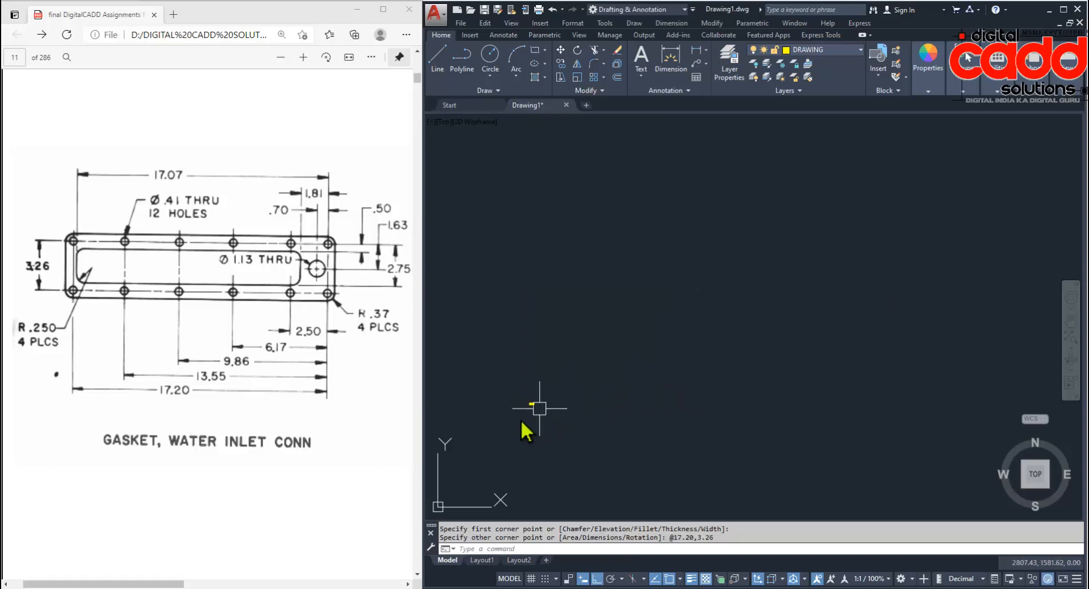
pyautogui.scroll(8, 532, 401)
pyautogui.scroll(10, 493, 403)
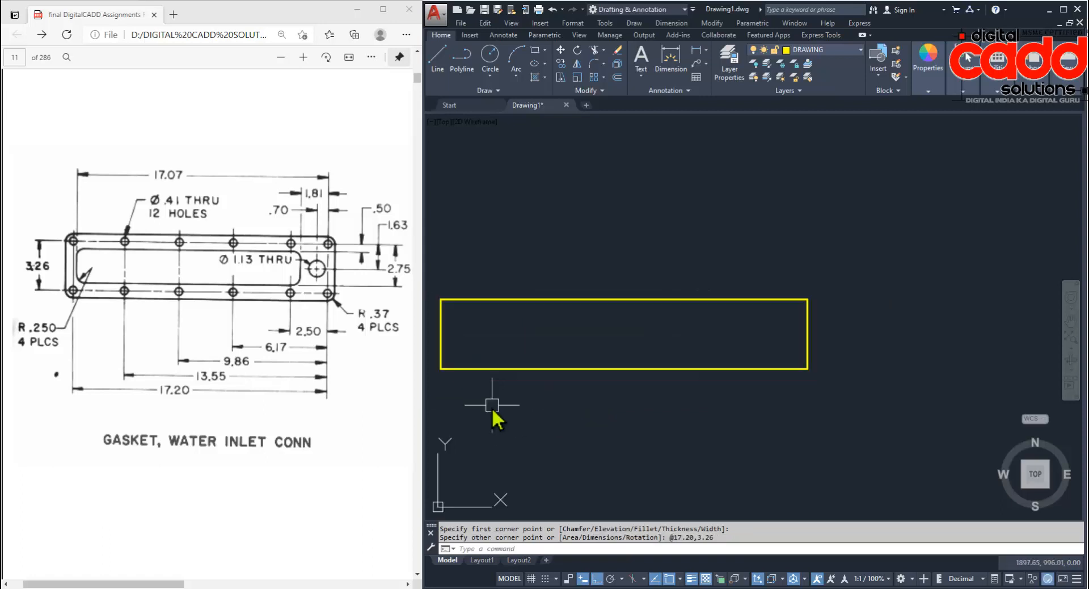
pyautogui.moveTo(553, 376); pyautogui.dragTo(600, 368, button='middle')
pyautogui.moveTo(761, 394)
pyautogui.mouseDown(button='middle')
pyautogui.moveTo(736, 394)
pyautogui.moveTo(741, 384)
pyautogui.mouseUp(button='middle')
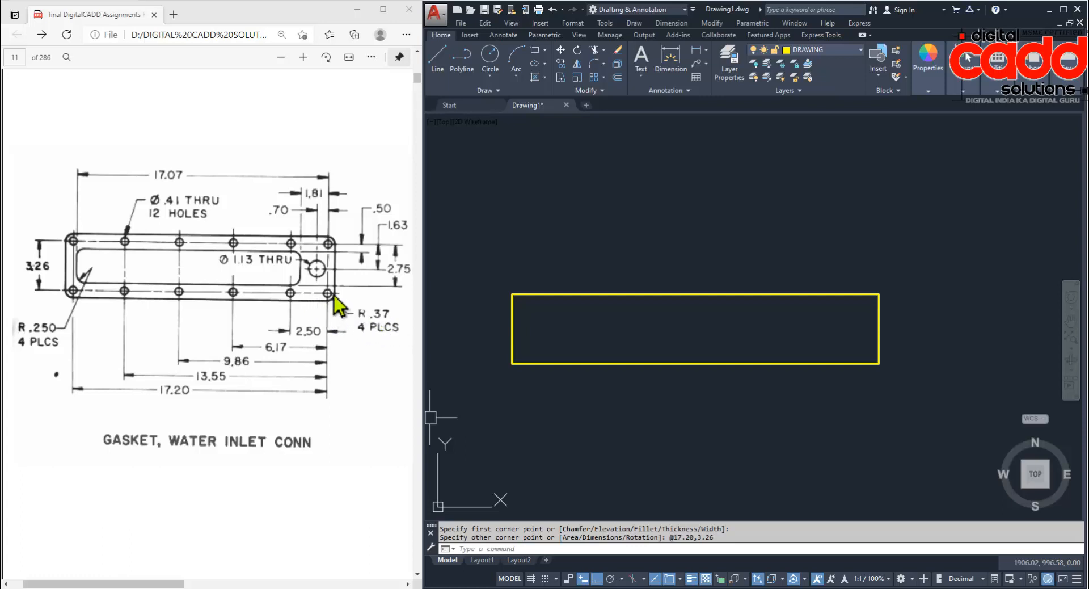
# Offset the 17.20 by 3.26 rectangle outward by 0.37 to form the gasket's outer edge.
pyautogui.click(617, 76)
pyautogui.write('0.37')
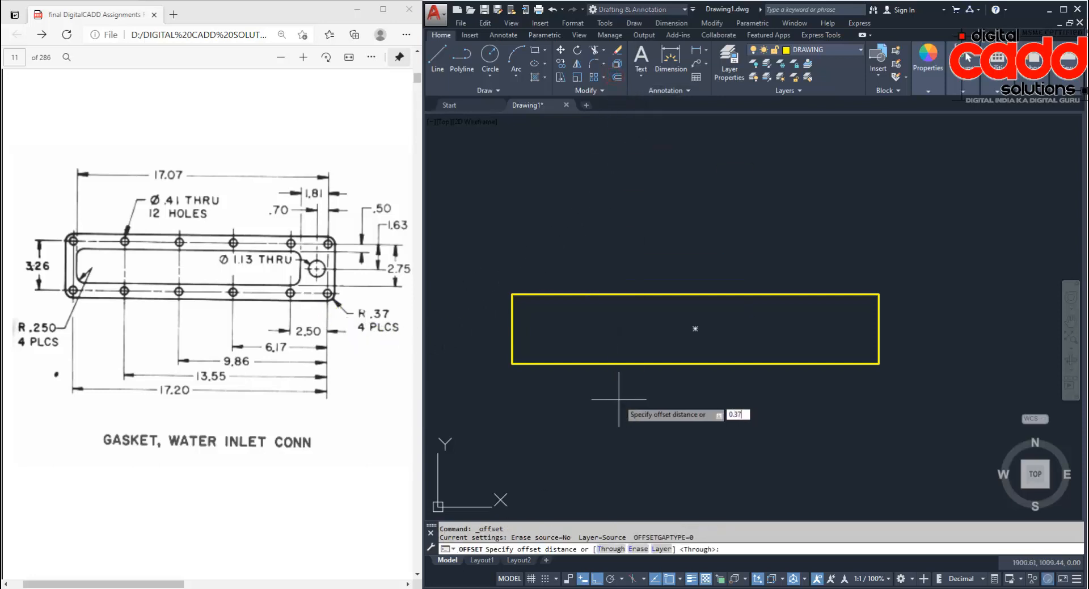
pyautogui.press('Return')
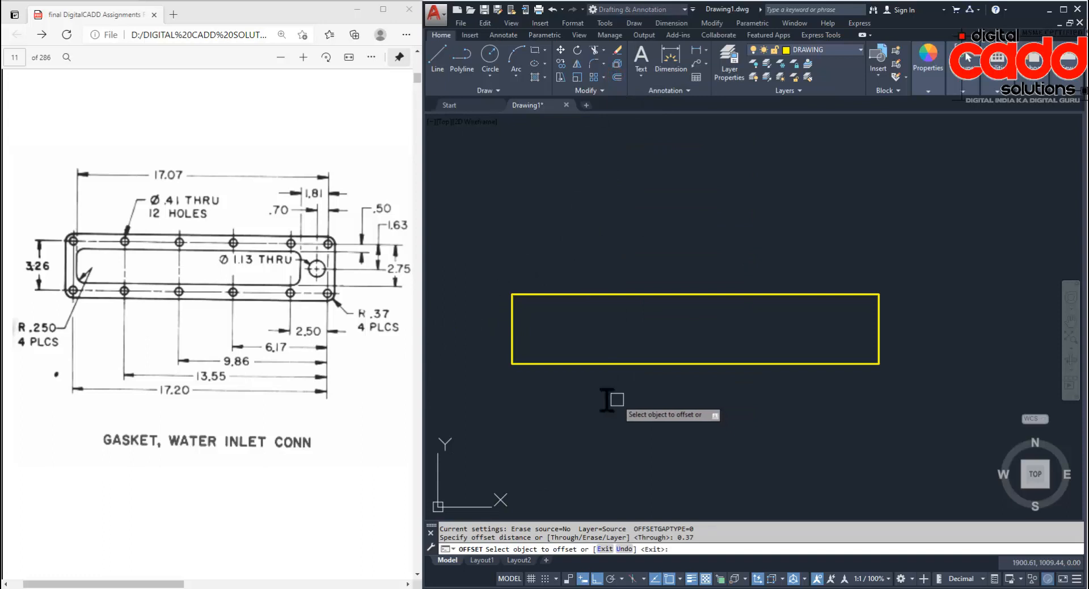
pyautogui.click(658, 364)
pyautogui.click(665, 443)
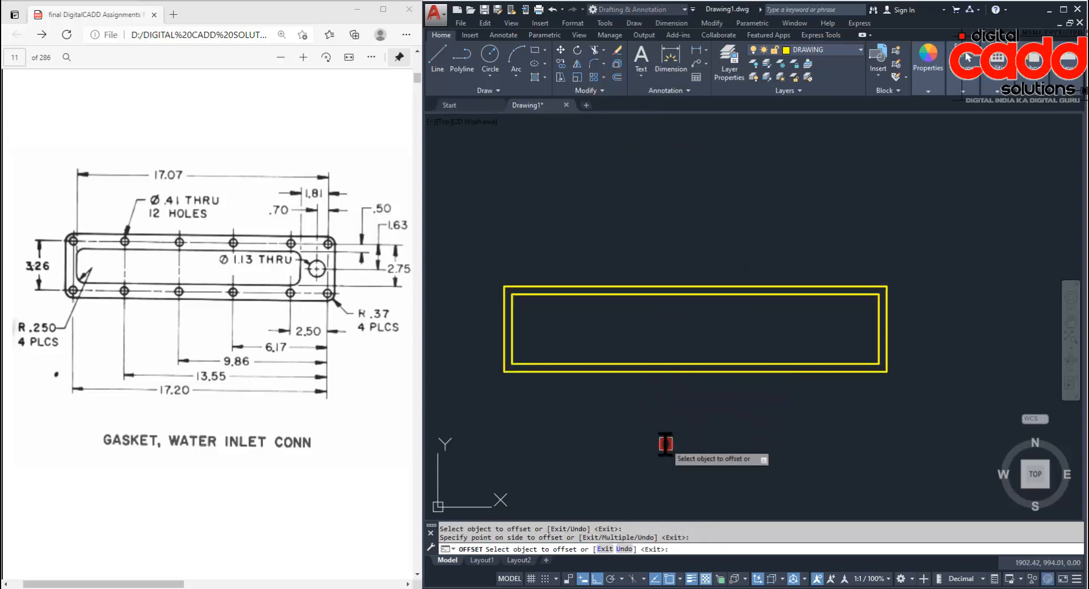
pyautogui.press('Escape')
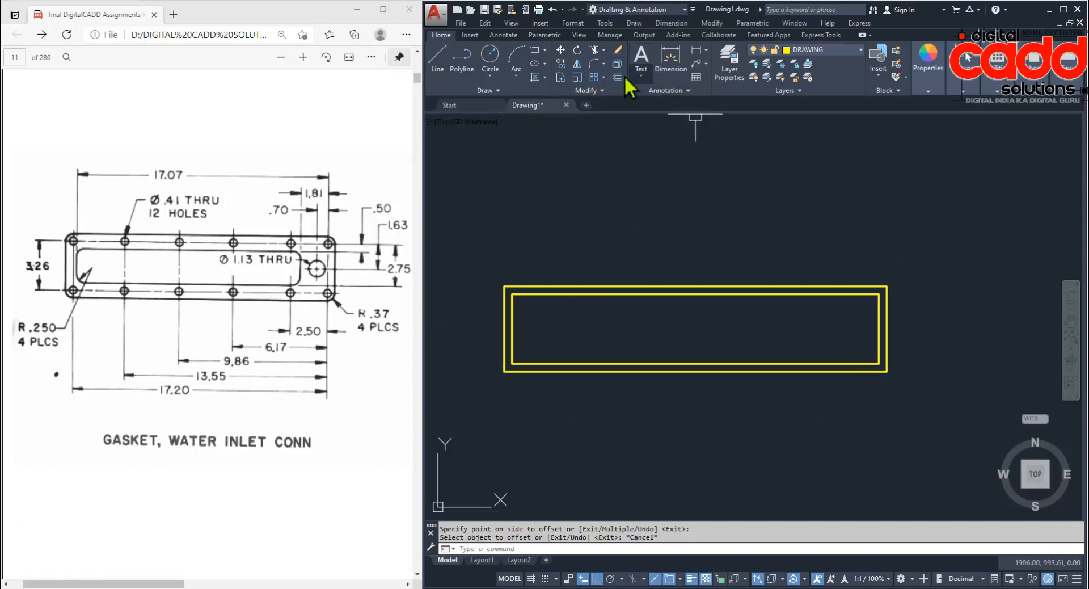
# Fillet all four corners of the outer rectangle as a polyline with a 0.37 radius.
pyautogui.click(594, 64)
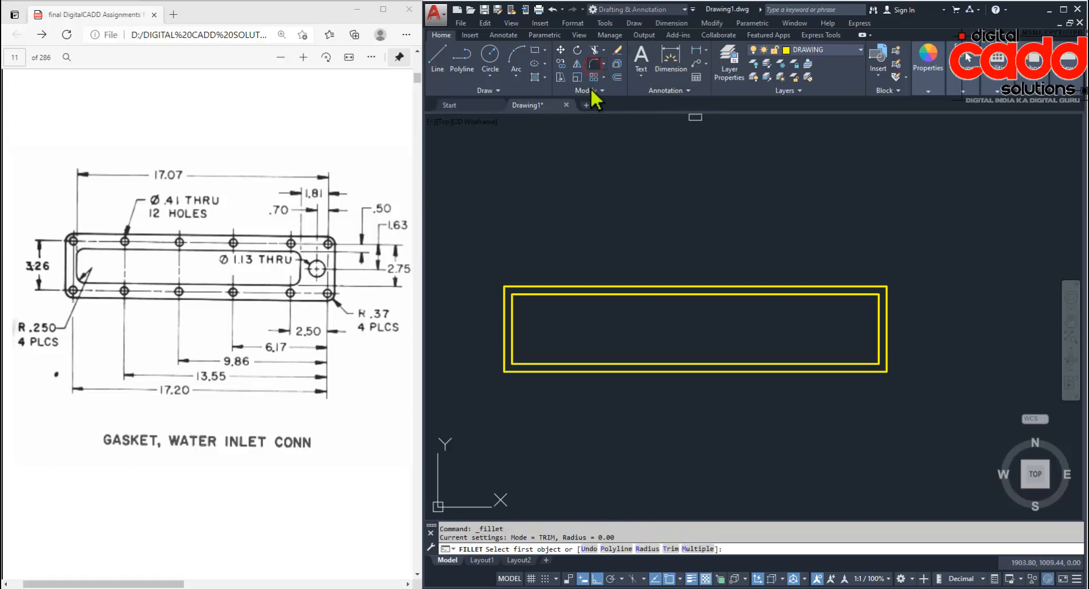
pyautogui.click(646, 548)
pyautogui.write('0.37')
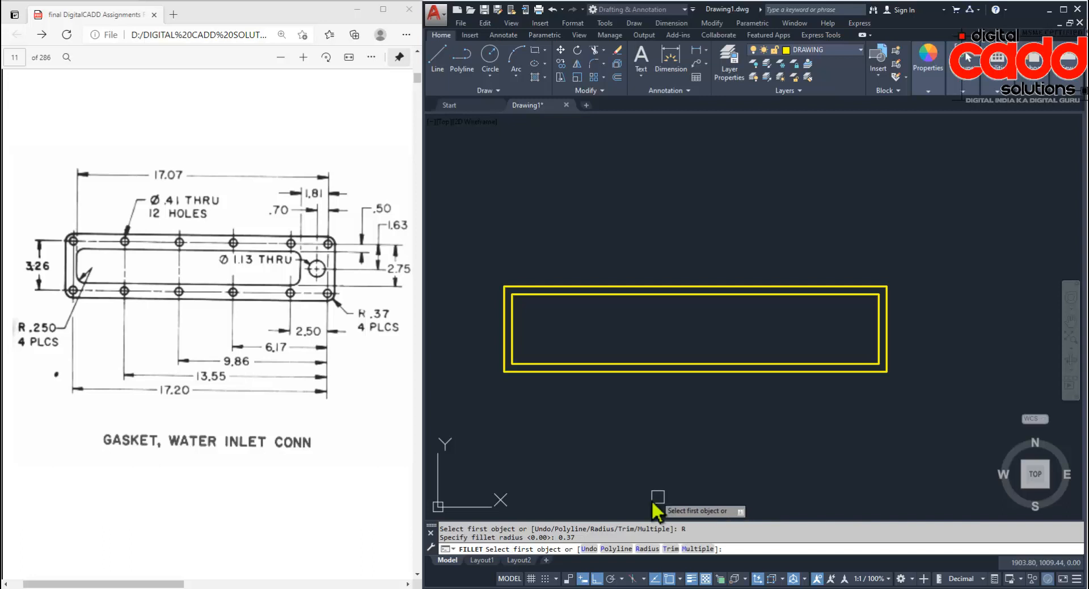
pyautogui.click(617, 548)
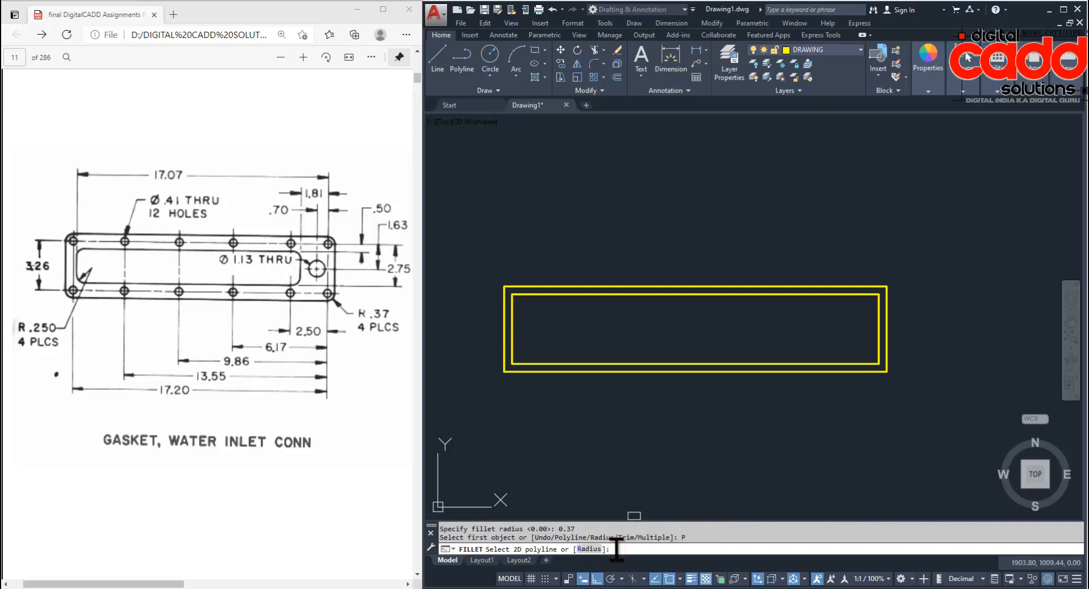
pyautogui.click(615, 373)
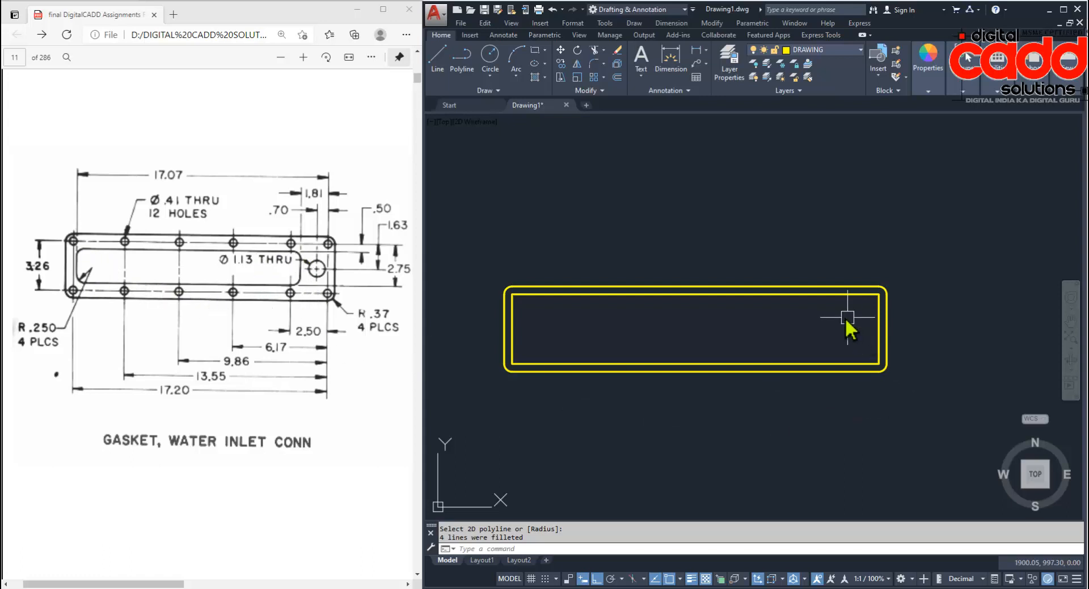
# Explode the inner 17.20 by 3.26 rectangle into separate lines.
pyautogui.click(806, 294)
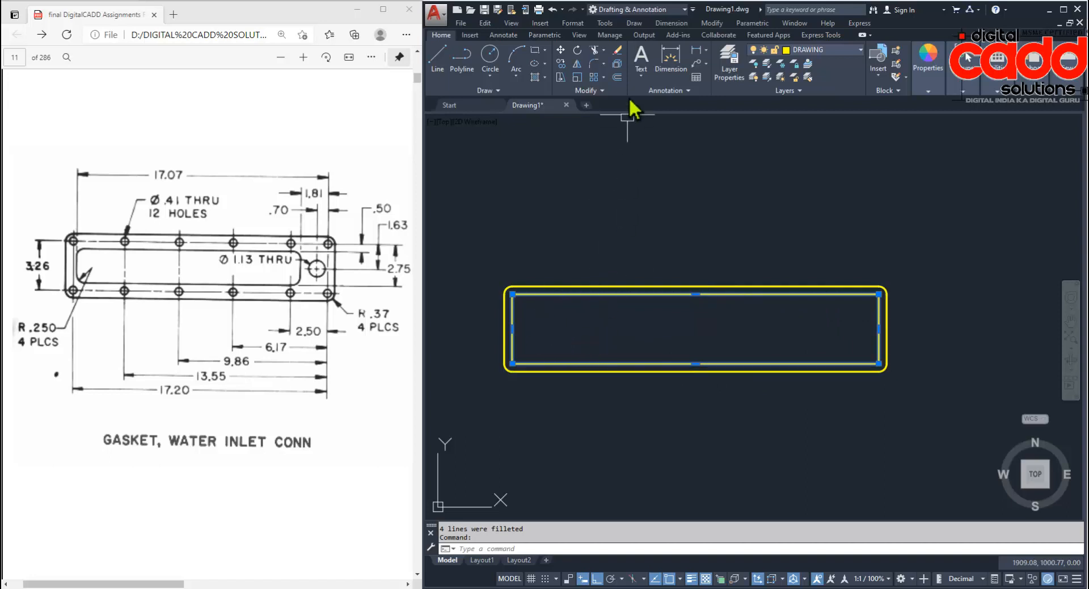
pyautogui.click(617, 64)
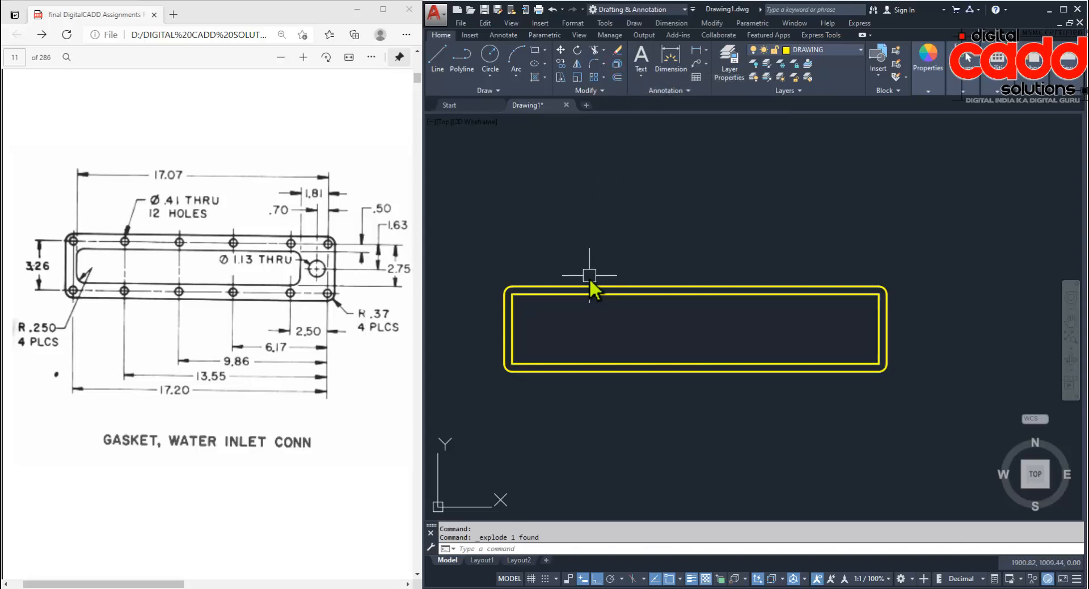
pyautogui.write('x')
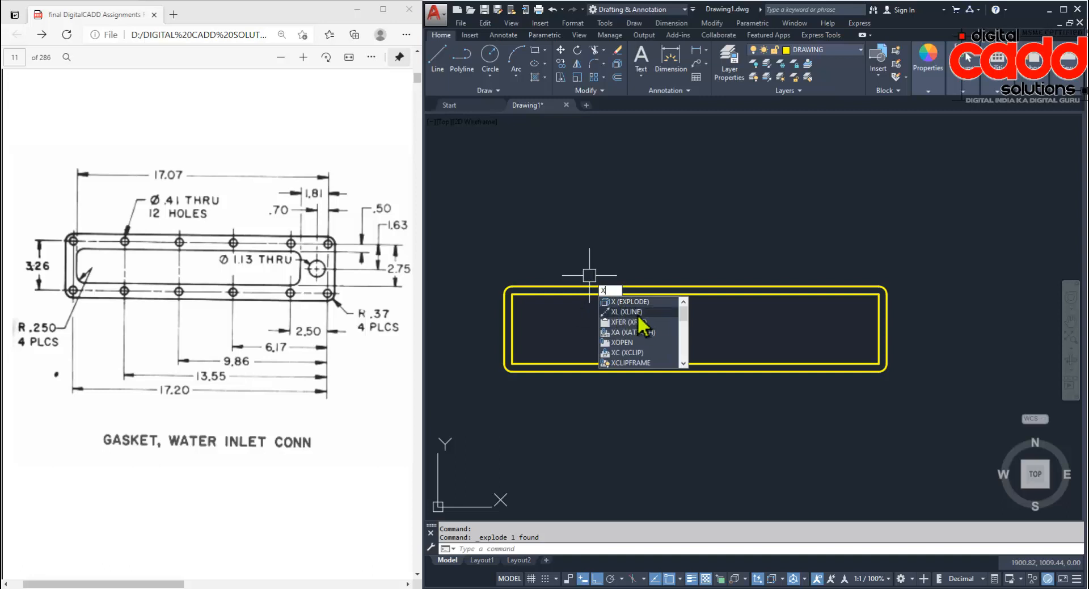
pyautogui.press('Escape')
pyautogui.press('Escape')
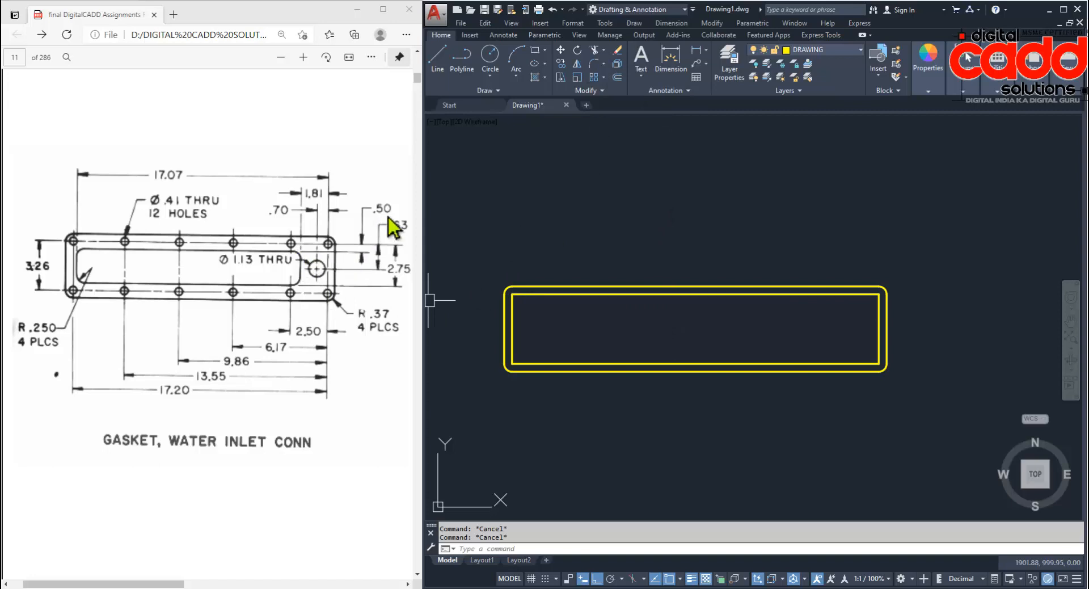
# Offset the inner rectangle's top edge downward by 0.50 and by 2.75 for the cutout's horizontal edges.
pyautogui.click(618, 78)
pyautogui.write('0.50')
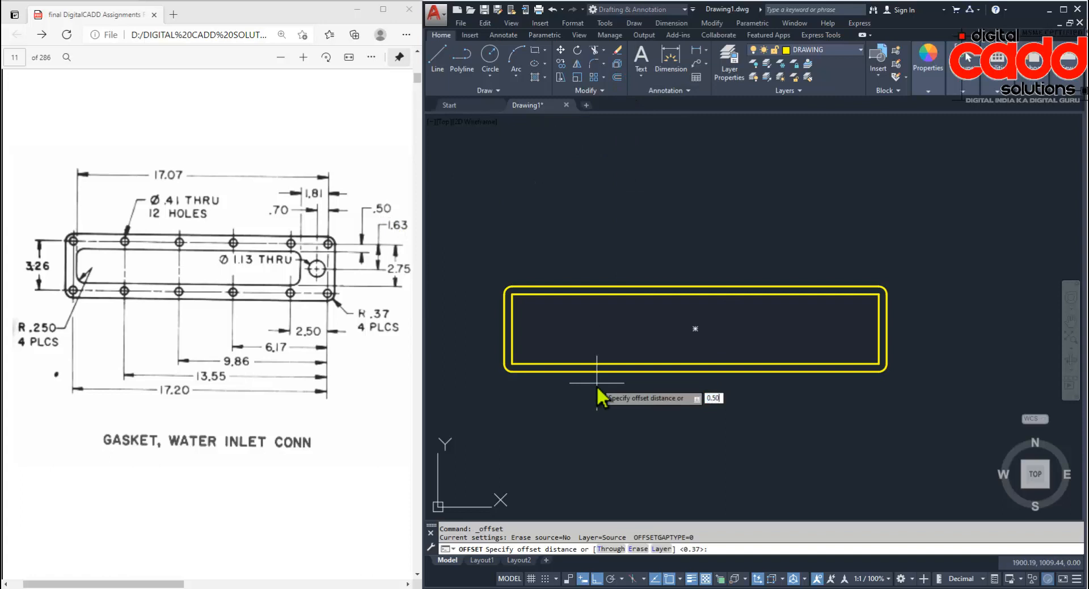
pyautogui.press('Return')
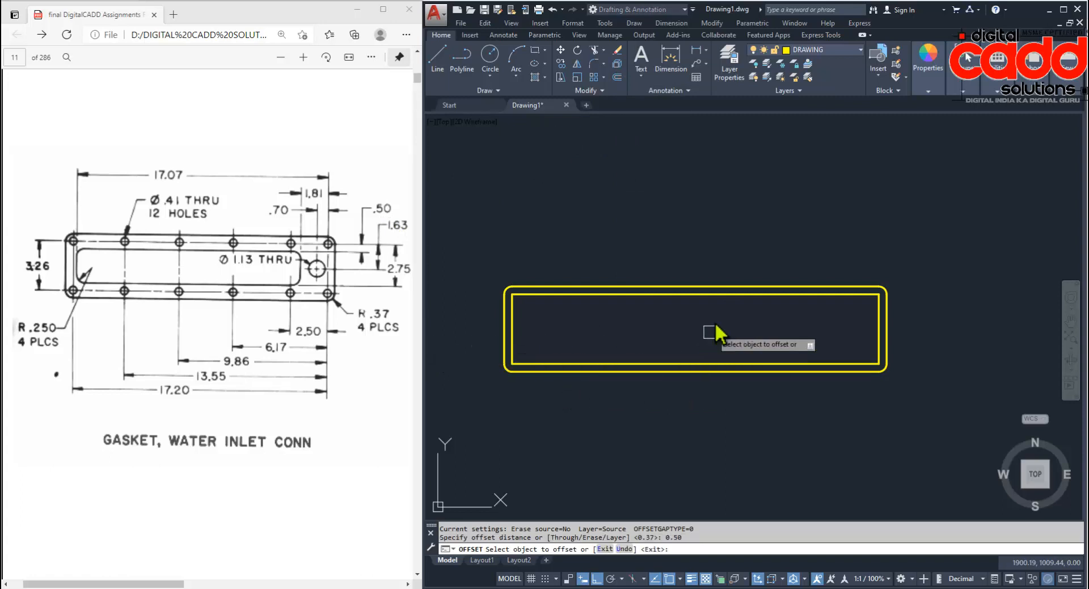
pyautogui.click(719, 295)
pyautogui.click(719, 338)
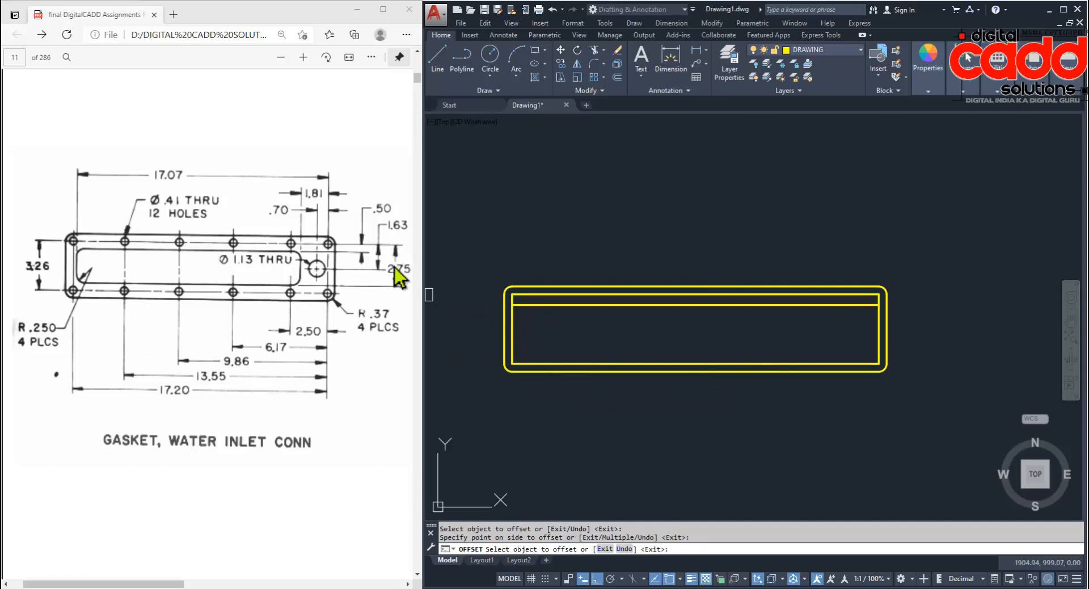
pyautogui.click(853, 301)
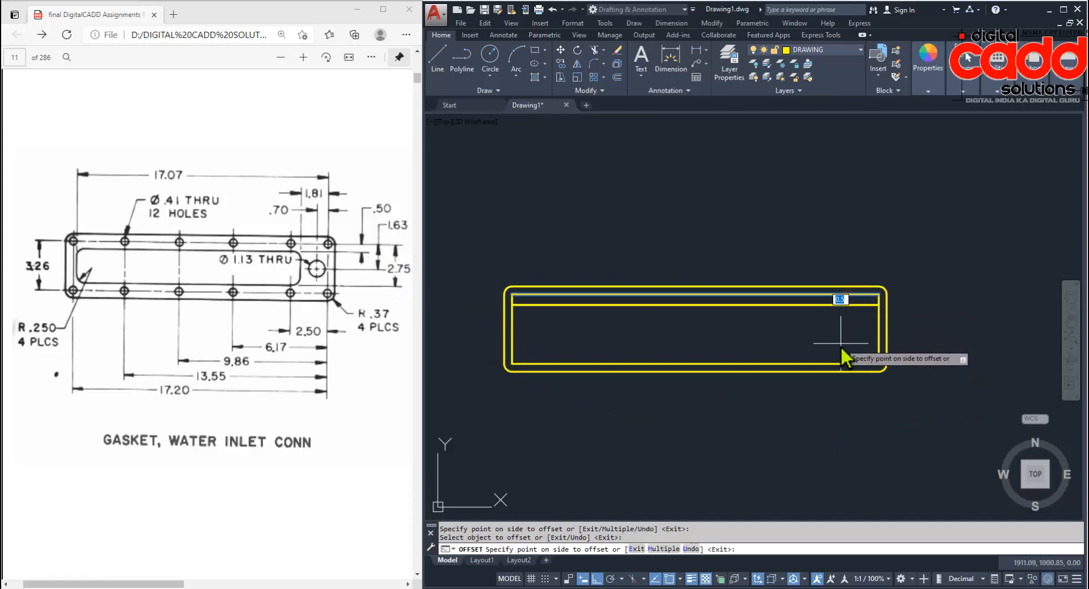
pyautogui.write('2.7')
pyautogui.press('Return')
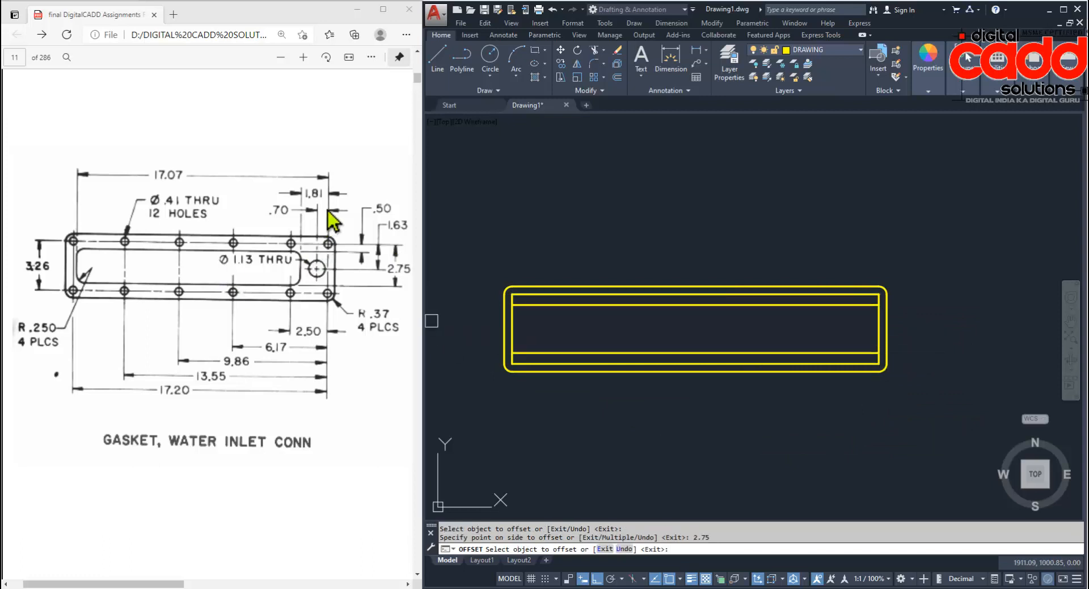
# Offset the inner rectangle's right edge inward by 1.81 and by 17.07 for the cutout's vertical edges.
pyautogui.click(878, 334)
pyautogui.write('1.81')
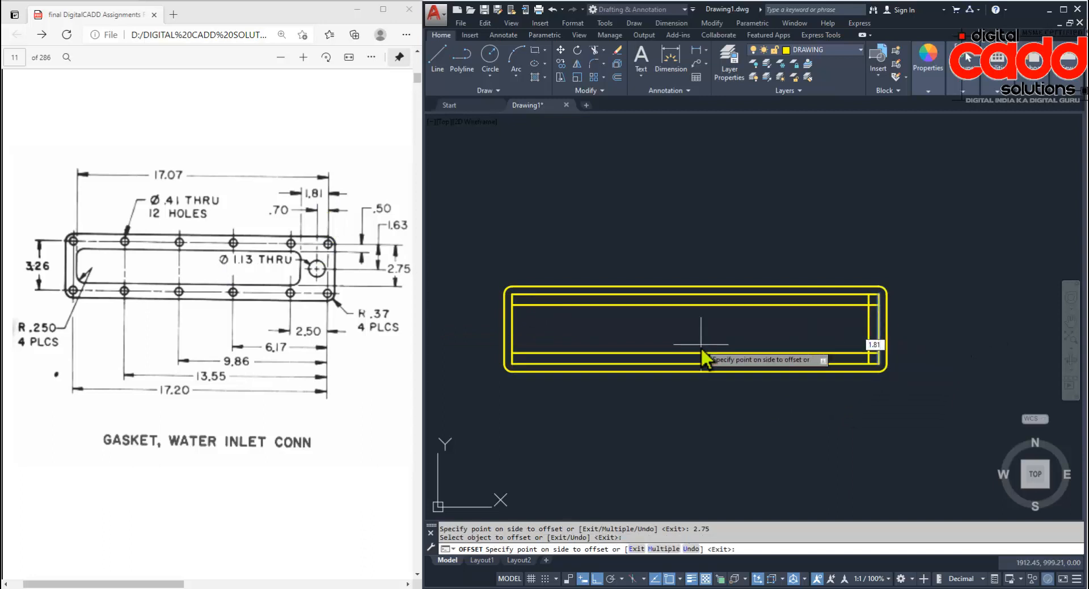
pyautogui.press('Return')
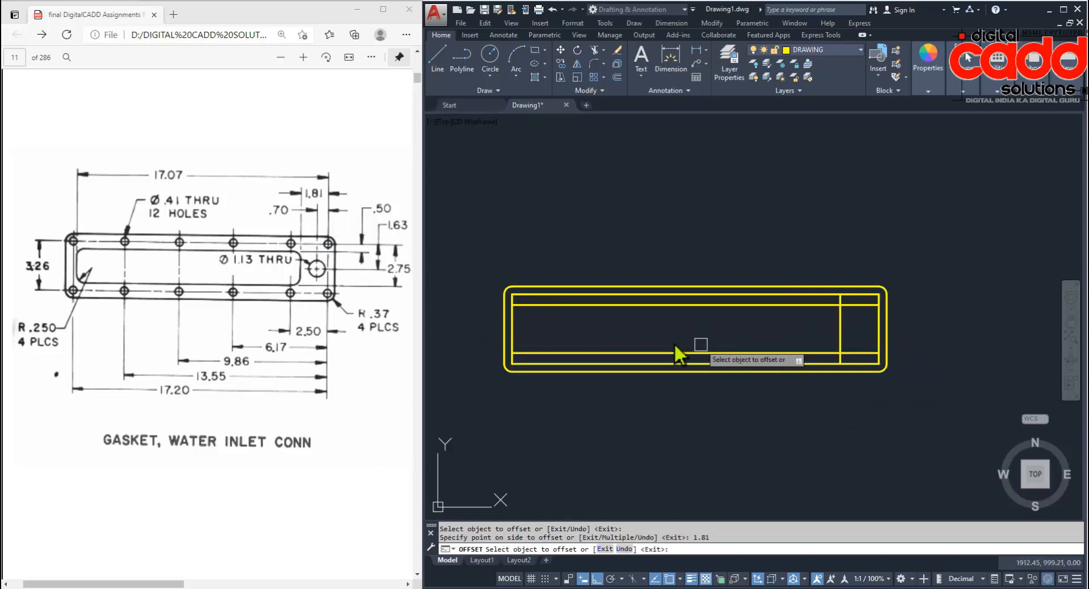
pyautogui.click(879, 326)
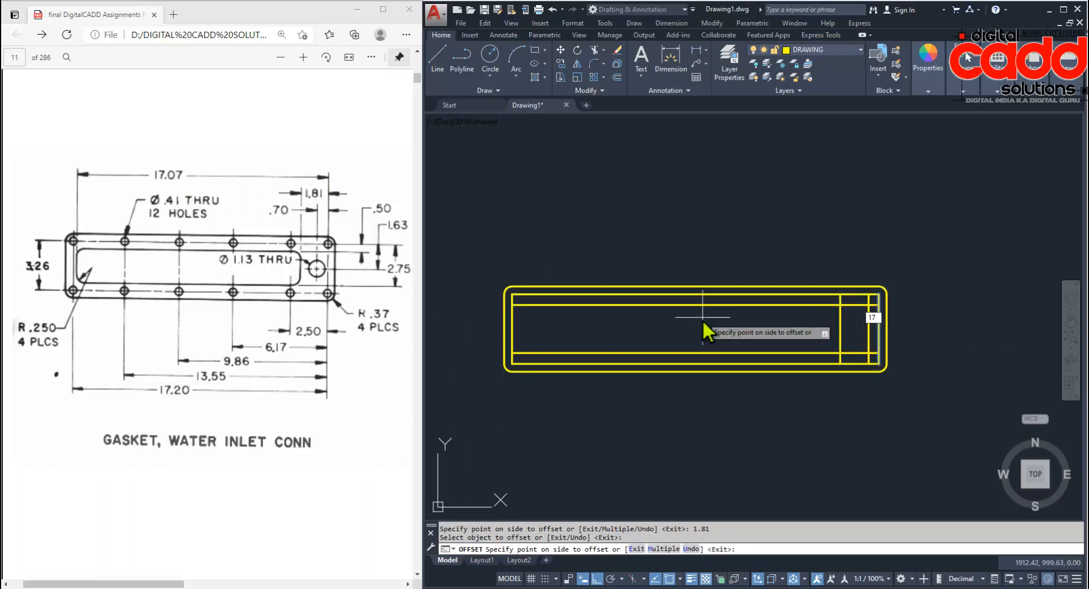
pyautogui.write('17.07')
pyautogui.press('Return')
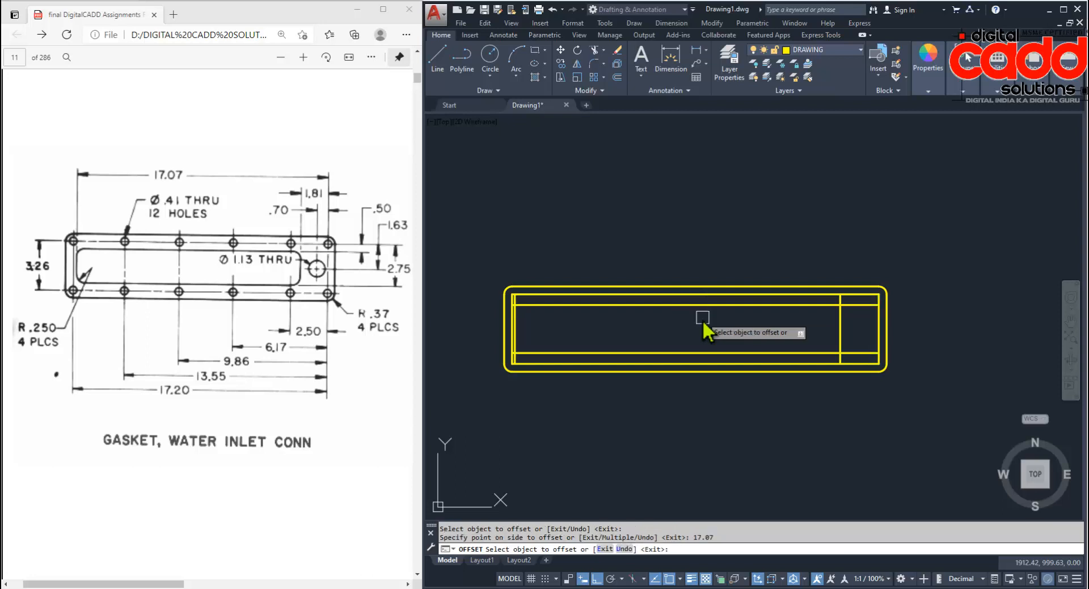
pyautogui.press('Return')
# Fillet the cutout's four corners with a 0.25 radius using the Multiple option.
pyautogui.scroll(4, 510, 318)
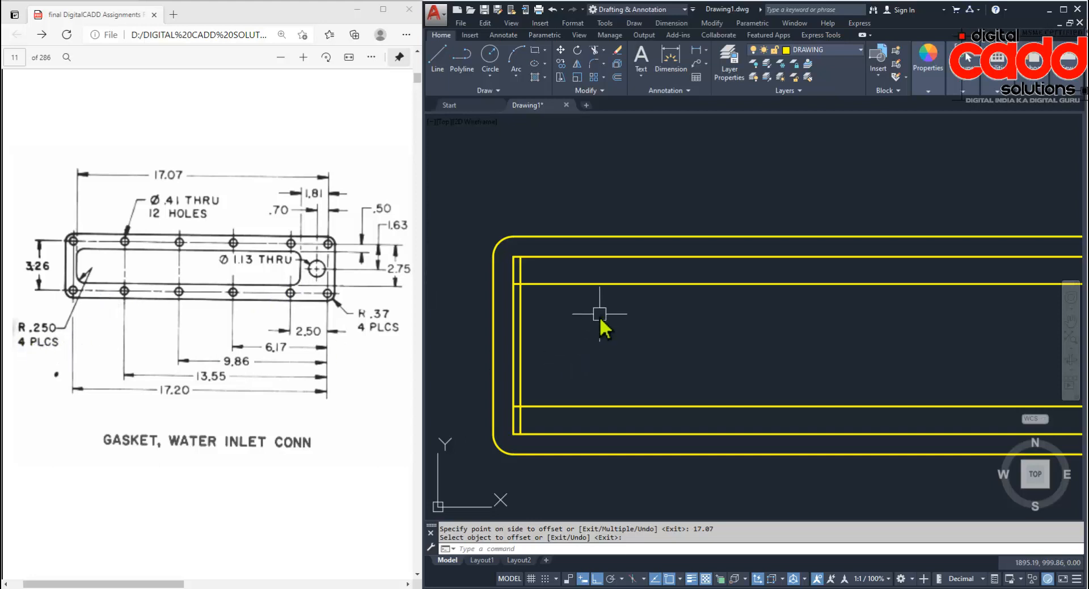
pyautogui.scroll(-2, 600, 316)
pyautogui.middleClick(720, 334)
pyautogui.middleClick(720, 335)
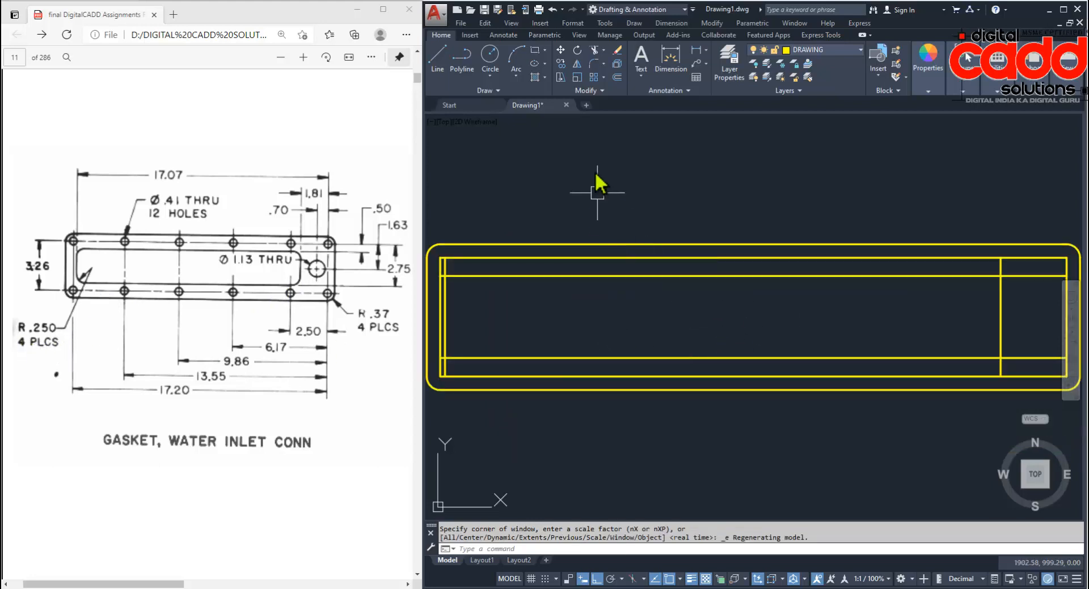
pyautogui.click(595, 62)
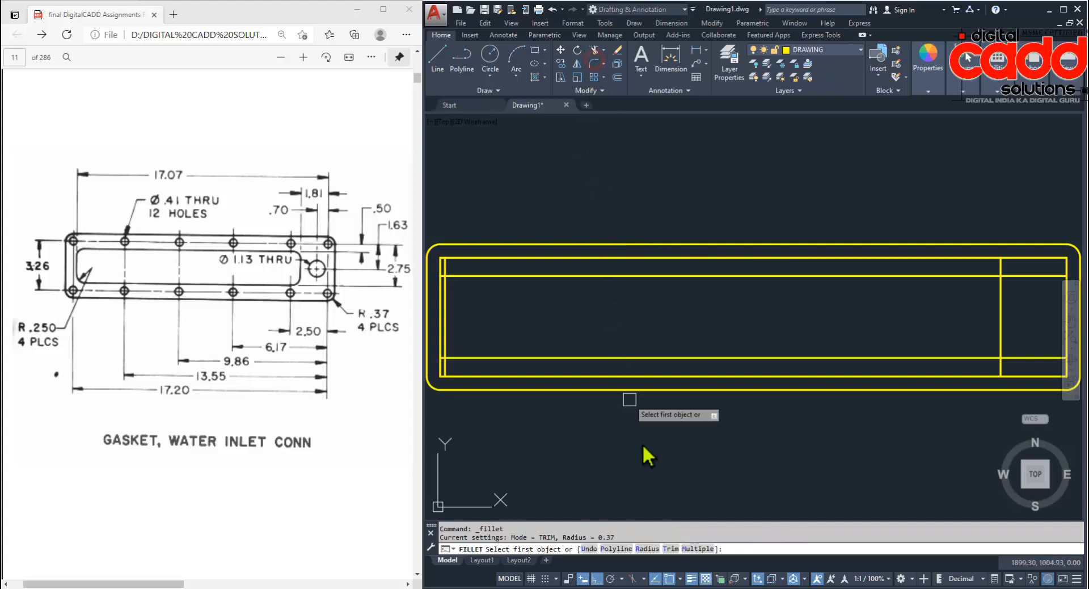
pyautogui.click(647, 549)
pyautogui.write('0.25')
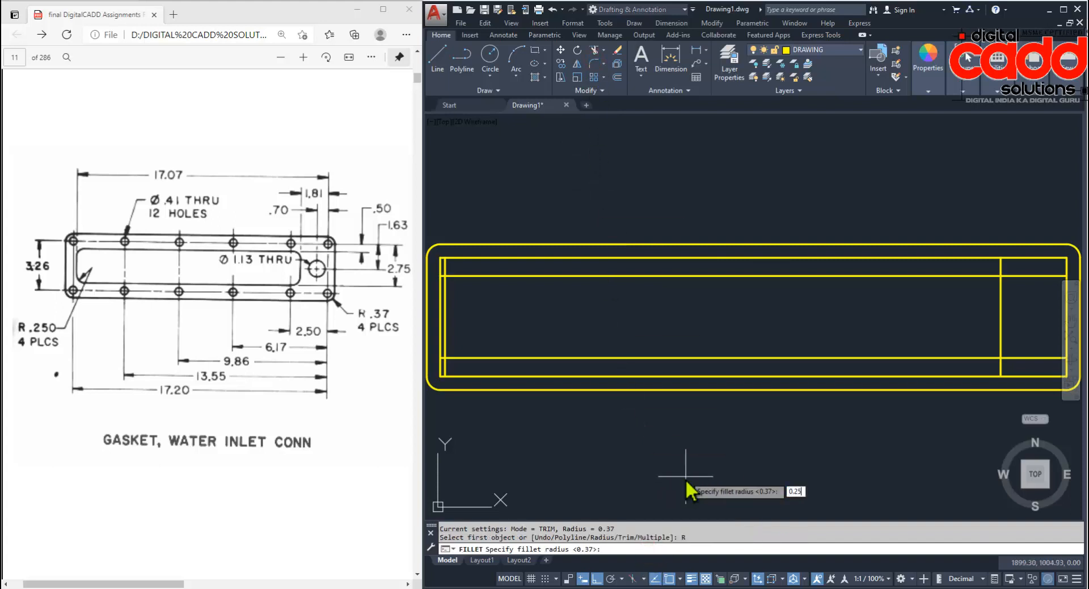
pyautogui.press('Return')
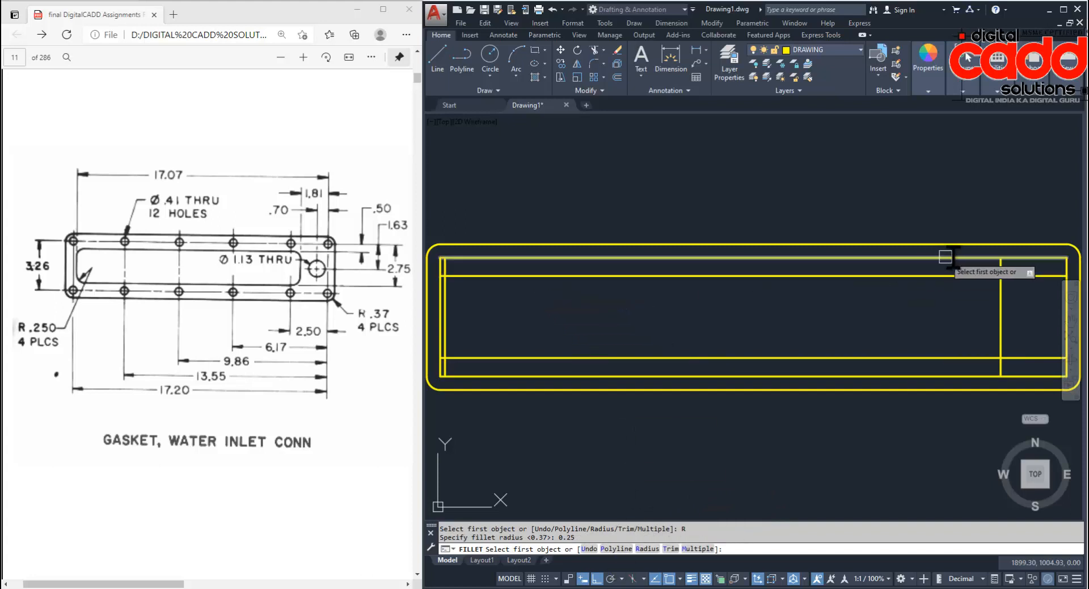
pyautogui.click(701, 548)
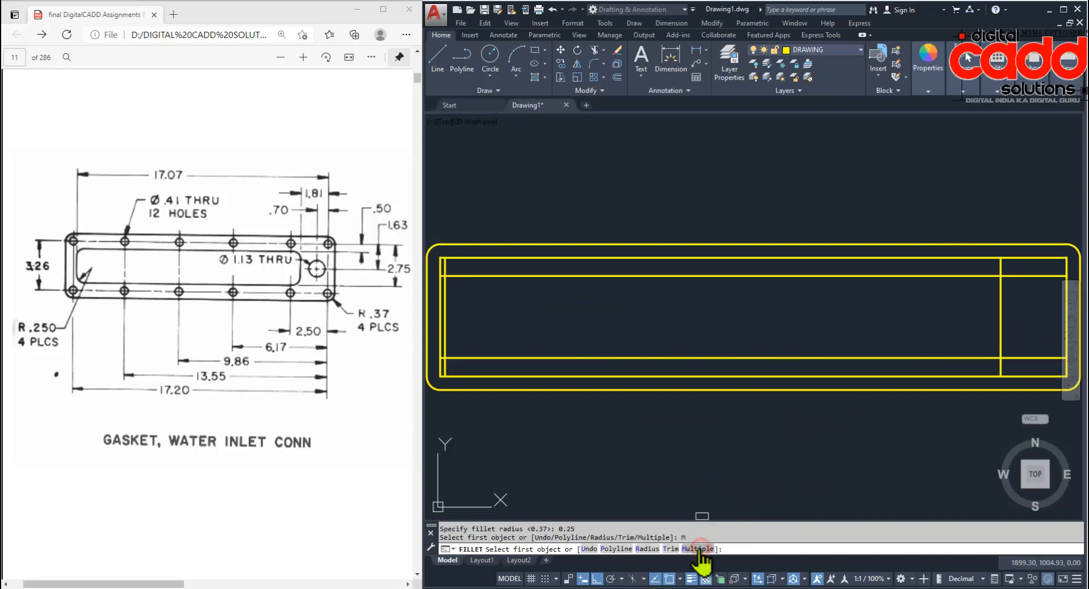
pyautogui.click(971, 276)
pyautogui.click(1000, 320)
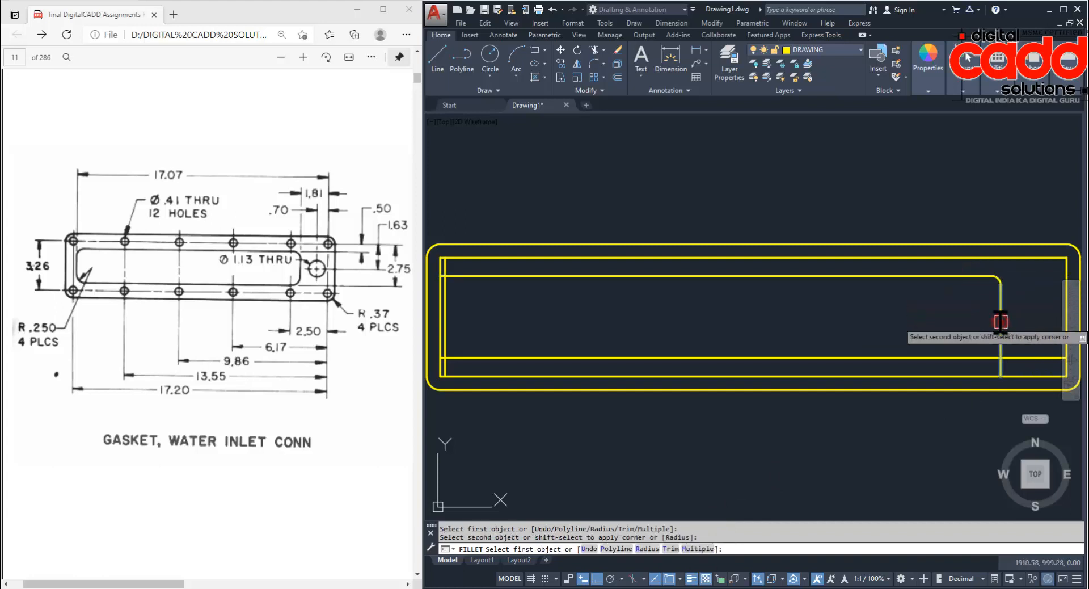
pyautogui.click(1000, 321)
pyautogui.click(973, 357)
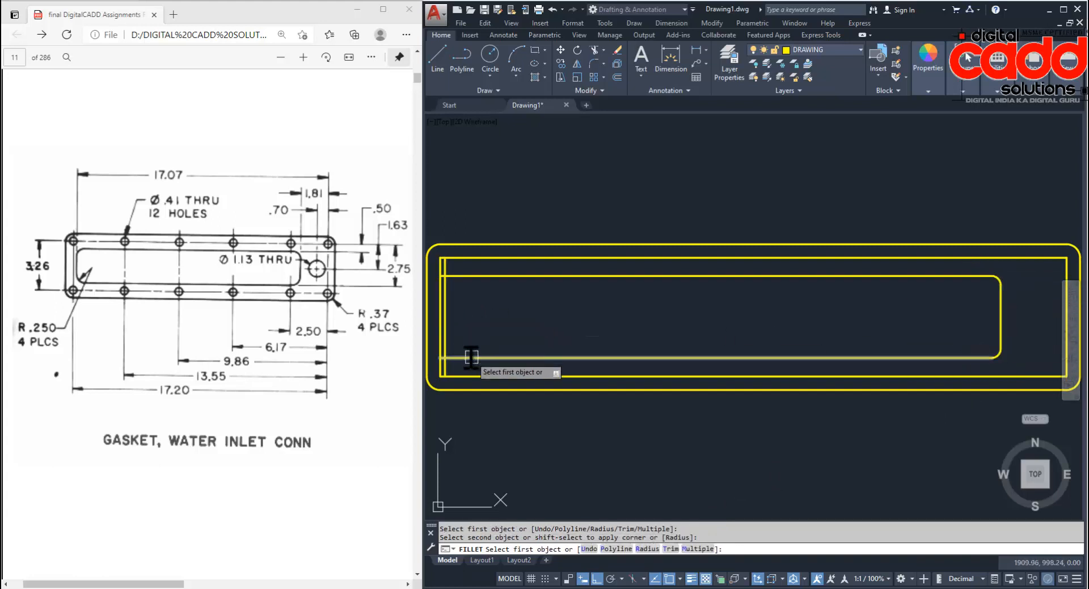
pyautogui.click(469, 357)
pyautogui.scroll(4, 448, 341)
pyautogui.click(464, 335)
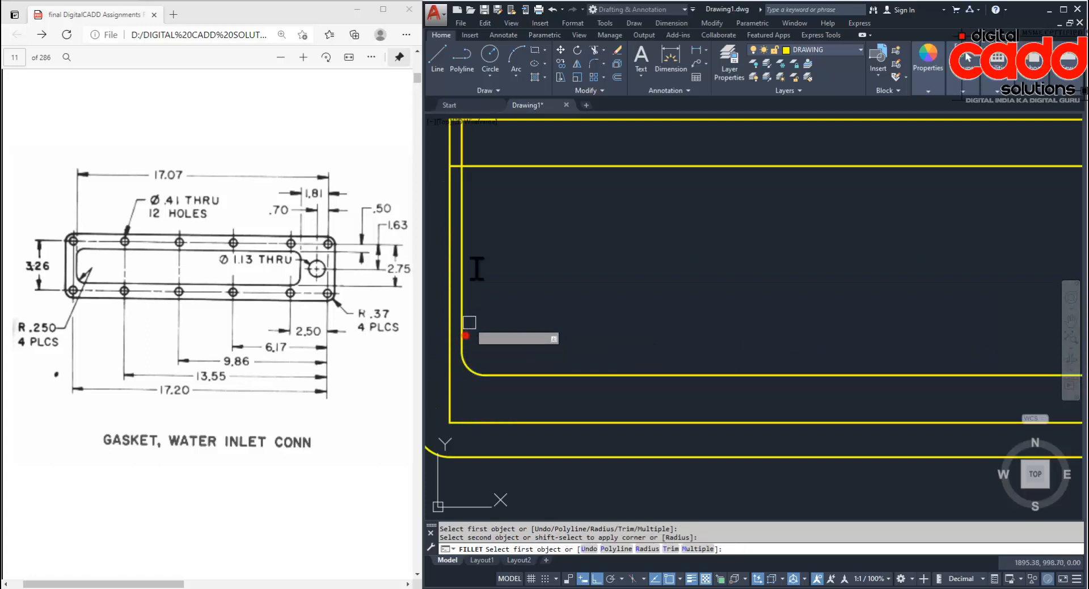
pyautogui.click(467, 209)
pyautogui.scroll(-6, 544, 238)
pyautogui.press('Escape')
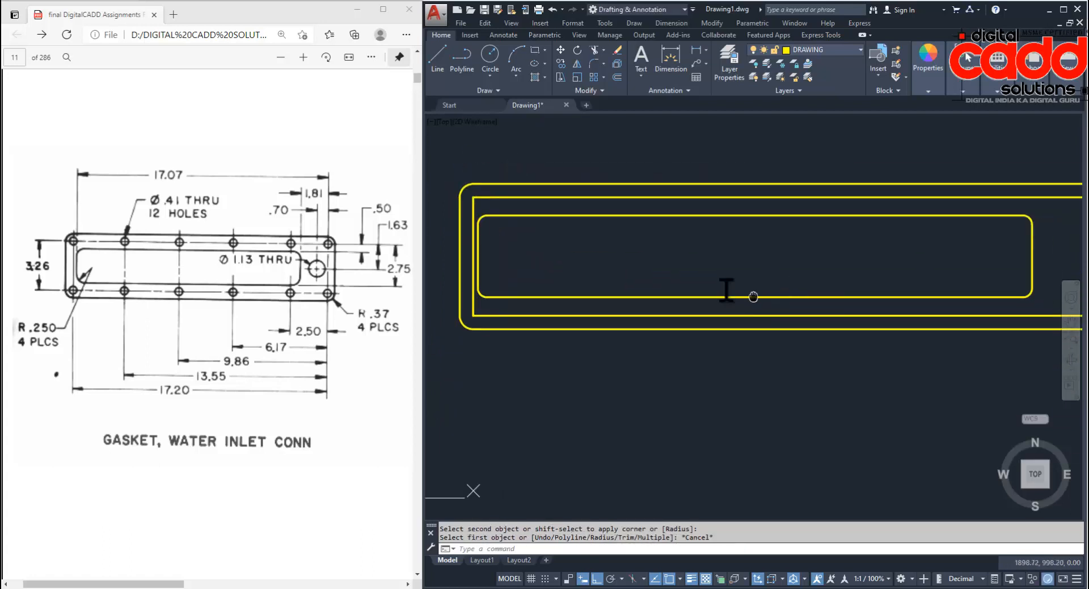
# Offset the inner rectangle's top edge down by 1.63 and its right edge inward by 0.7 to locate the large hole's center.
pyautogui.moveTo(794, 250)
pyautogui.mouseDown(button='middle')
pyautogui.moveTo(683, 263)
pyautogui.moveTo(684, 283)
pyautogui.mouseUp(button='middle')
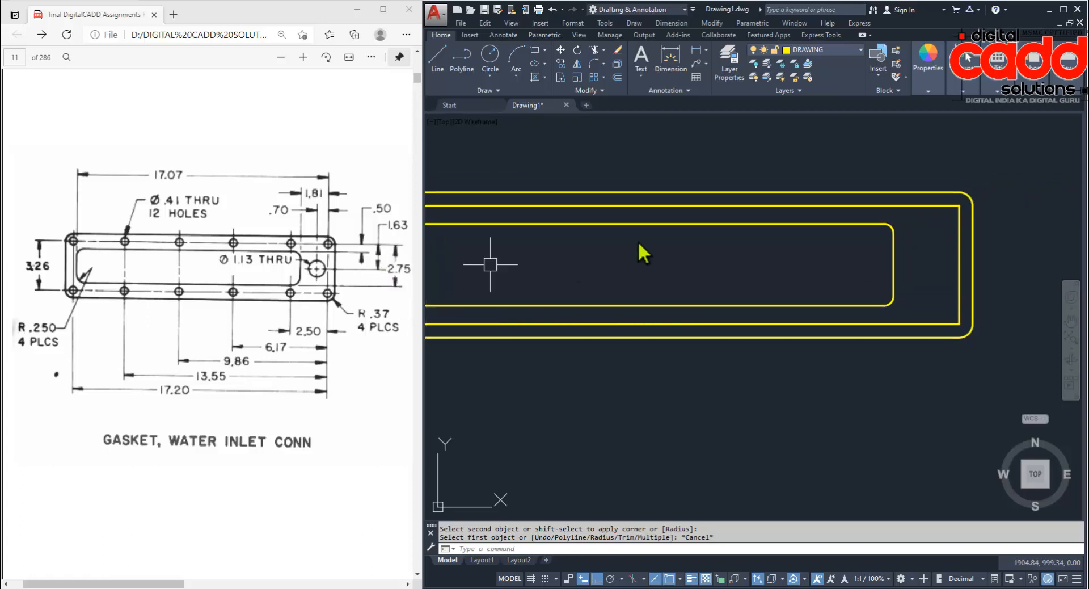
pyautogui.click(617, 77)
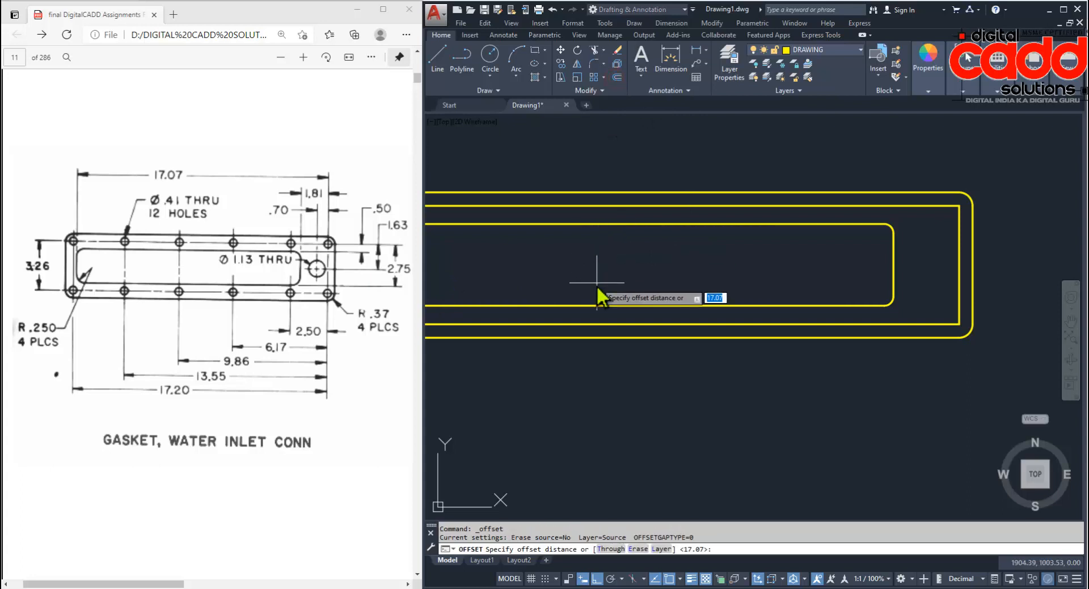
pyautogui.write('1.63')
pyautogui.press('Return')
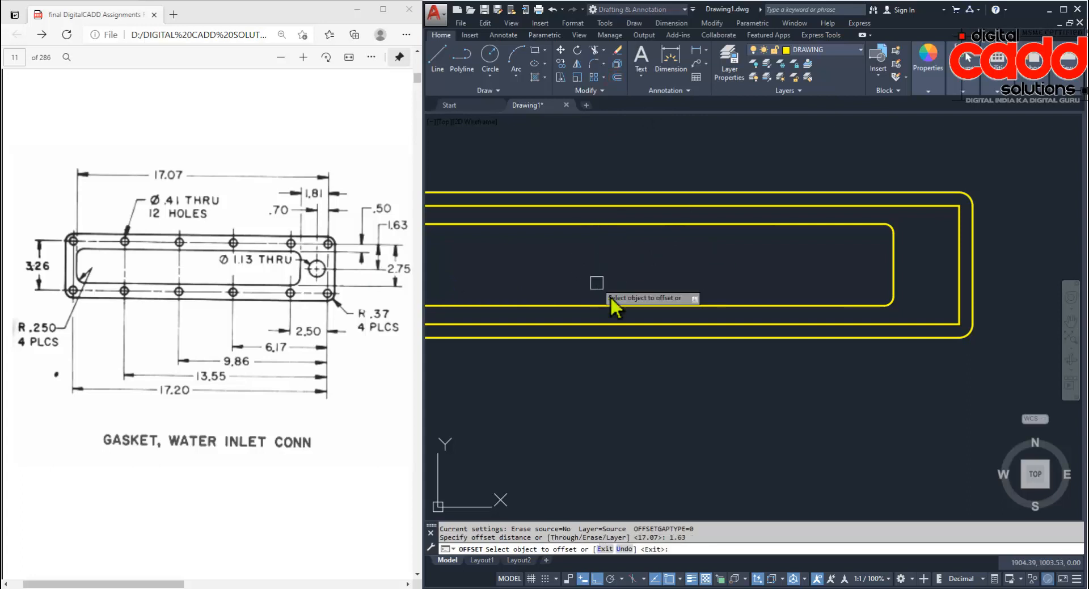
pyautogui.click(910, 207)
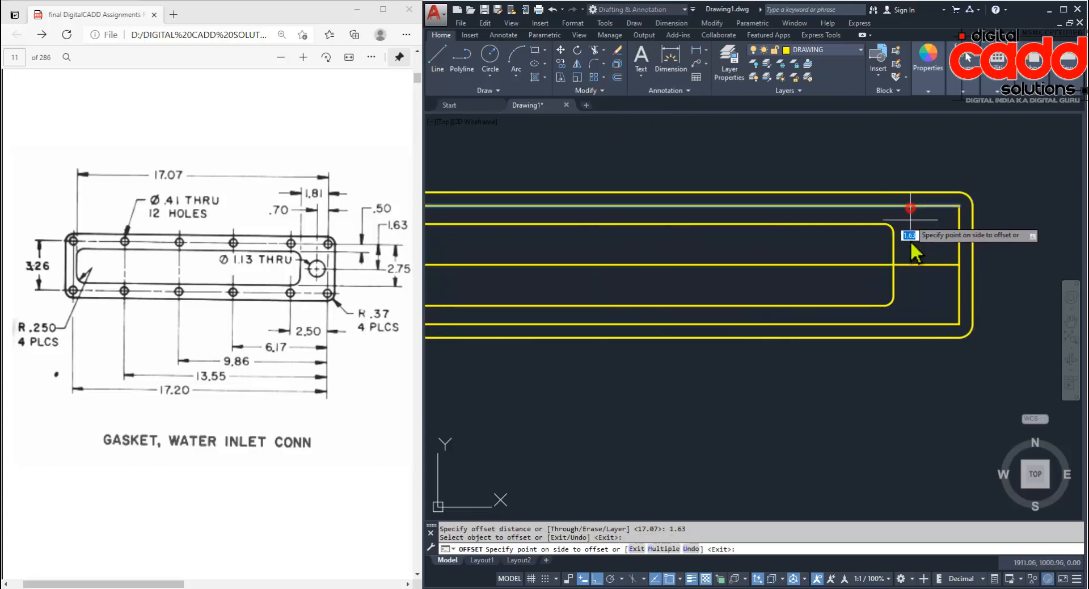
pyautogui.click(917, 302)
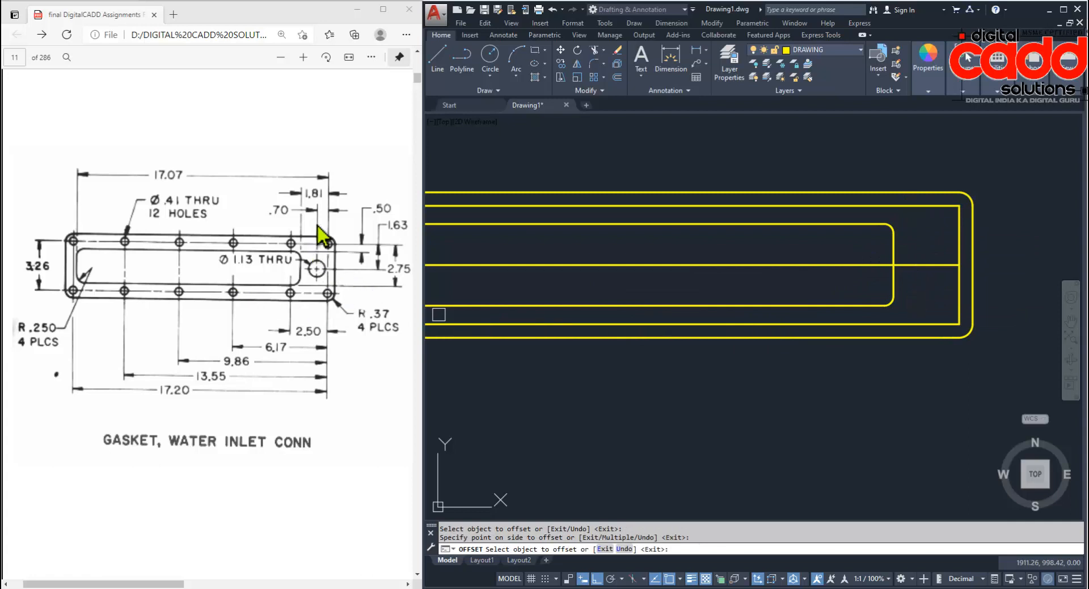
pyautogui.click(955, 239)
pyautogui.write('0.7')
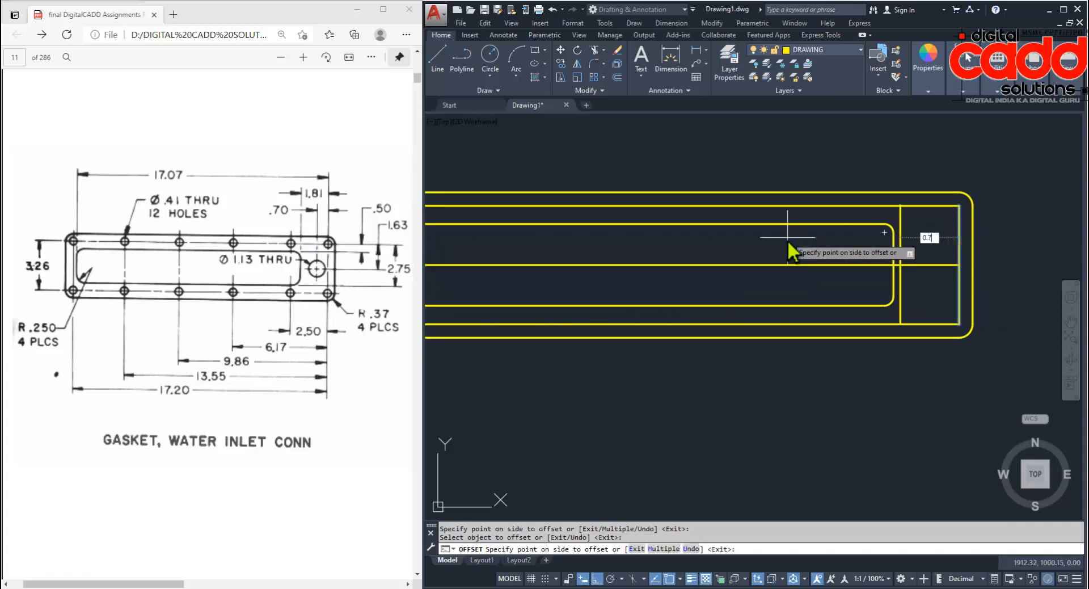
pyautogui.press('Return')
pyautogui.press('Return')
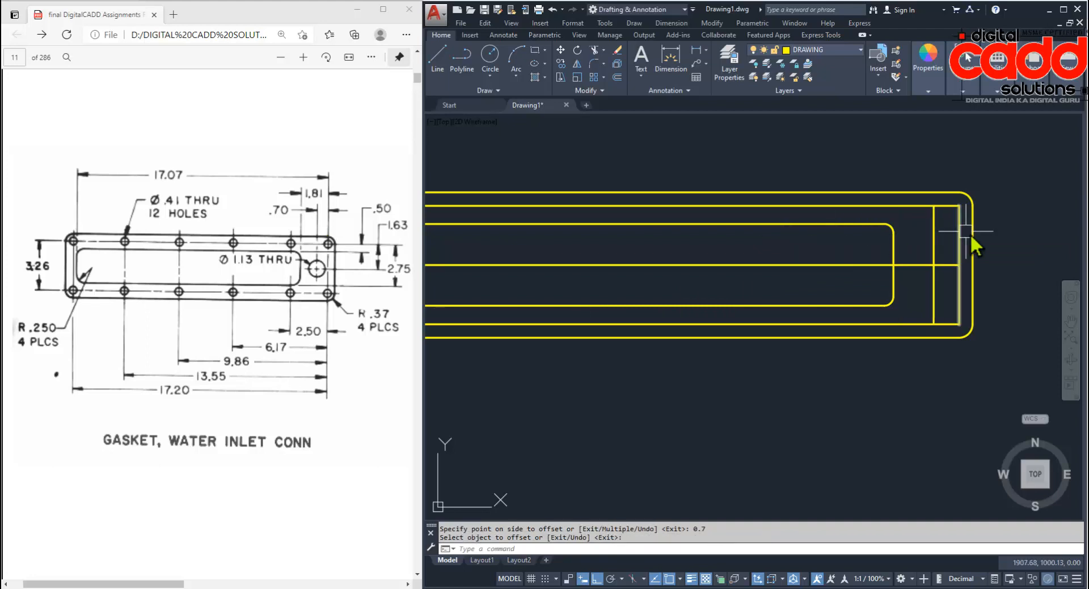
# Draw a circle of 1.13 diameter centered on the intersection of the two construction lines beside the cutout.
pyautogui.scroll(4, 970, 239)
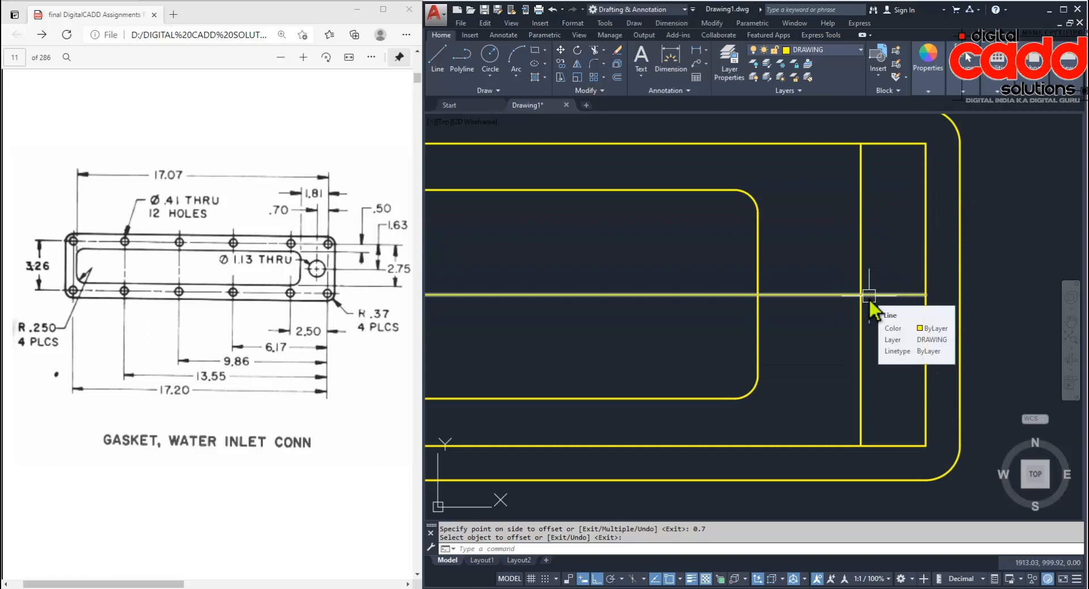
pyautogui.click(492, 67)
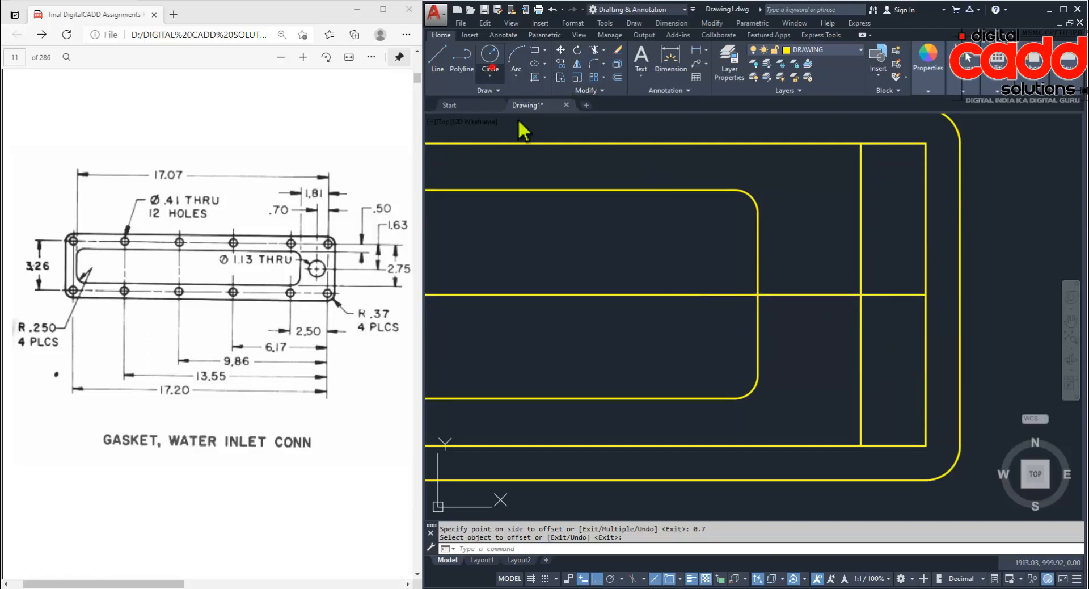
pyautogui.click(494, 123)
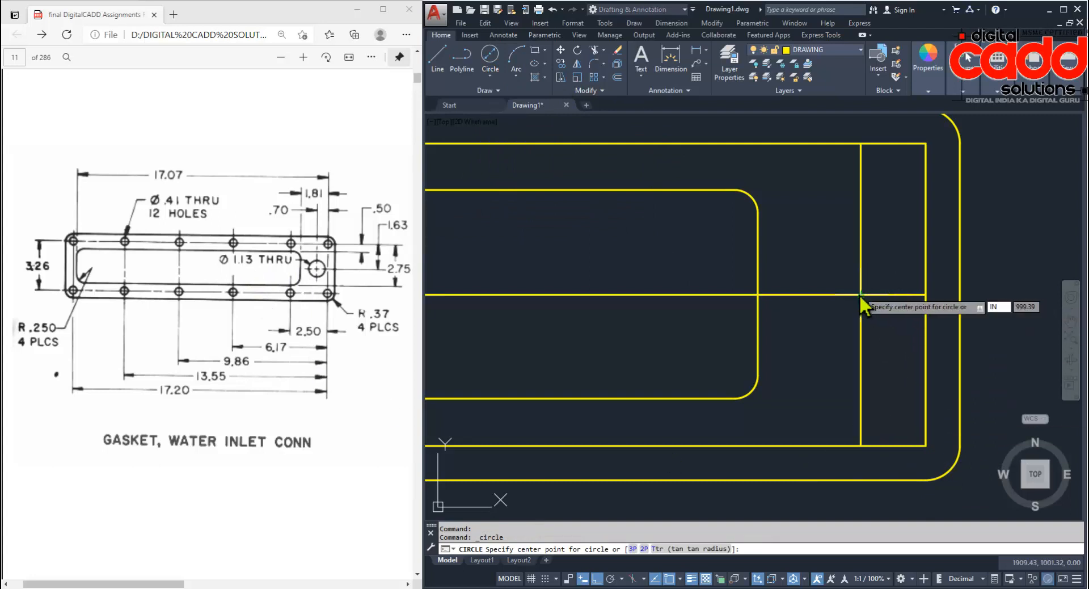
pyautogui.write('int')
pyautogui.press('Return')
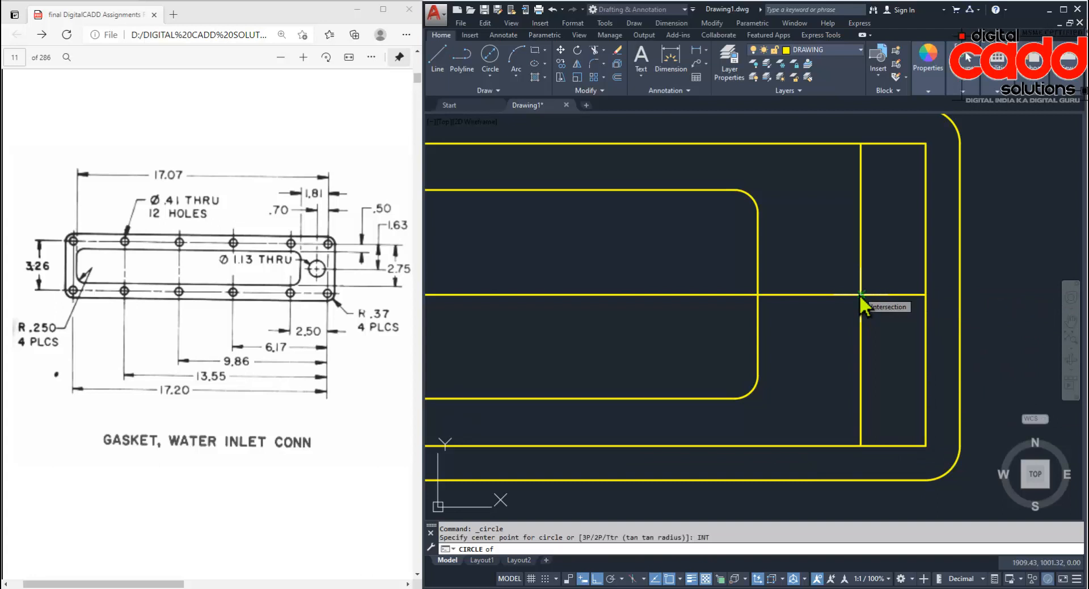
pyautogui.click(859, 293)
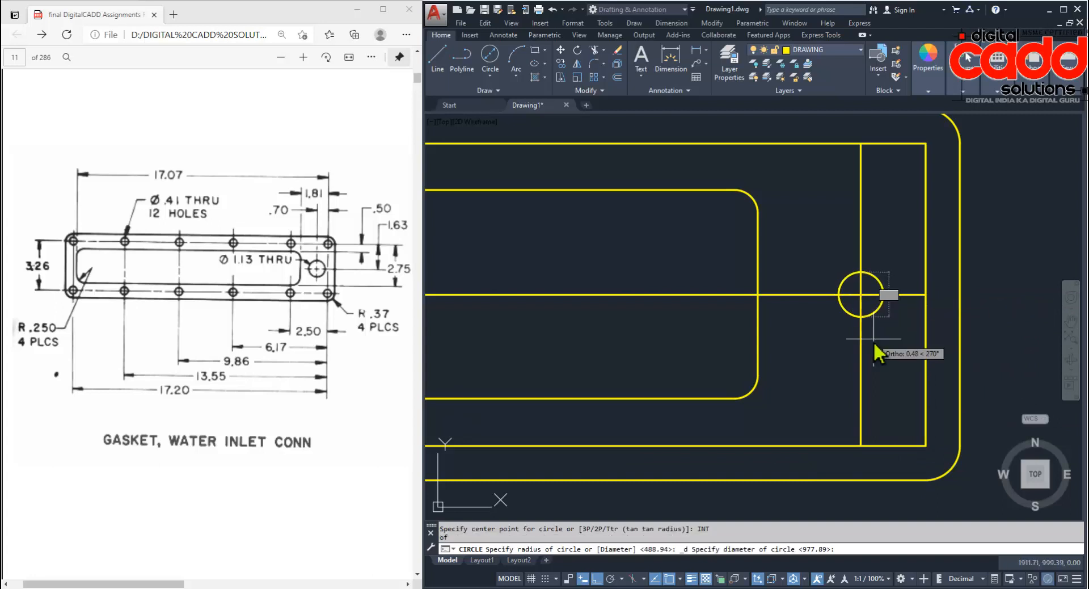
pyautogui.write('1.1')
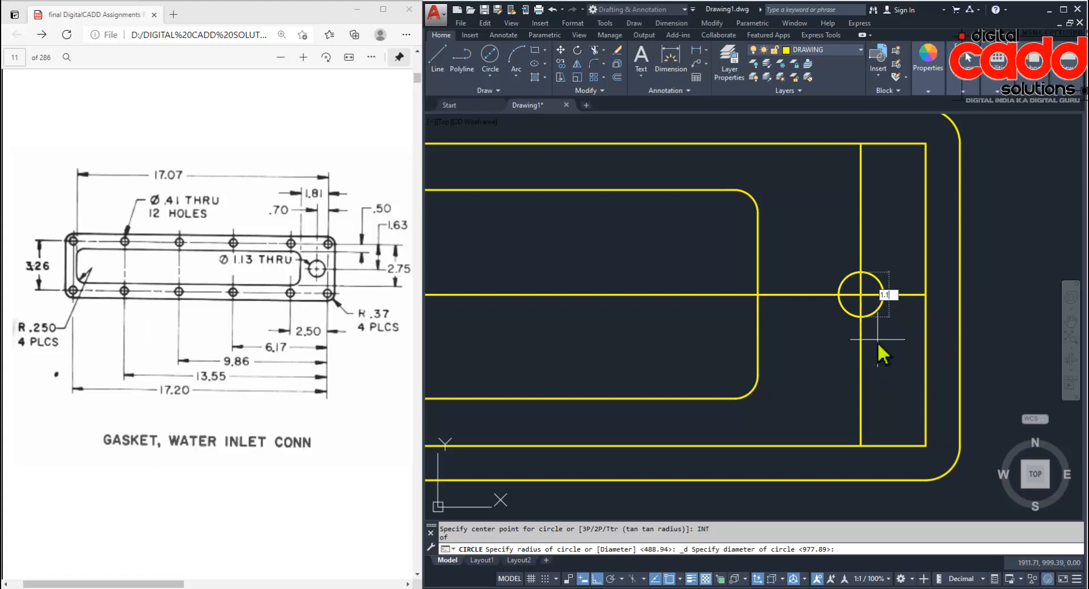
pyautogui.write('3')
pyautogui.press('Return')
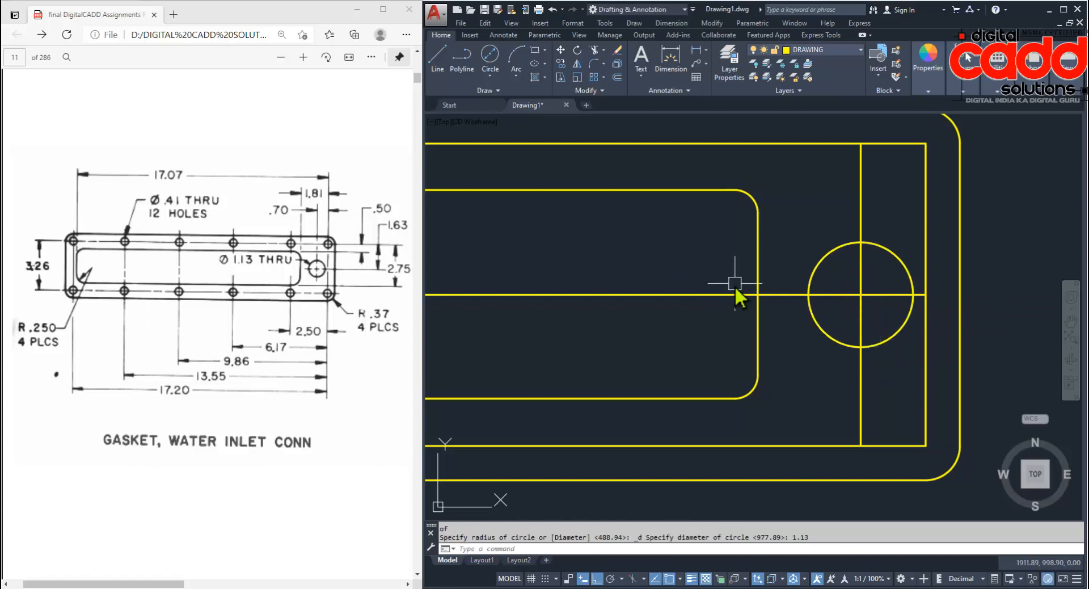
# Erase the horizontal and vertical construction lines crossing the large hole.
pyautogui.scroll(-3, 734, 284)
pyautogui.moveTo(739, 343); pyautogui.dragTo(848, 354, button='middle')
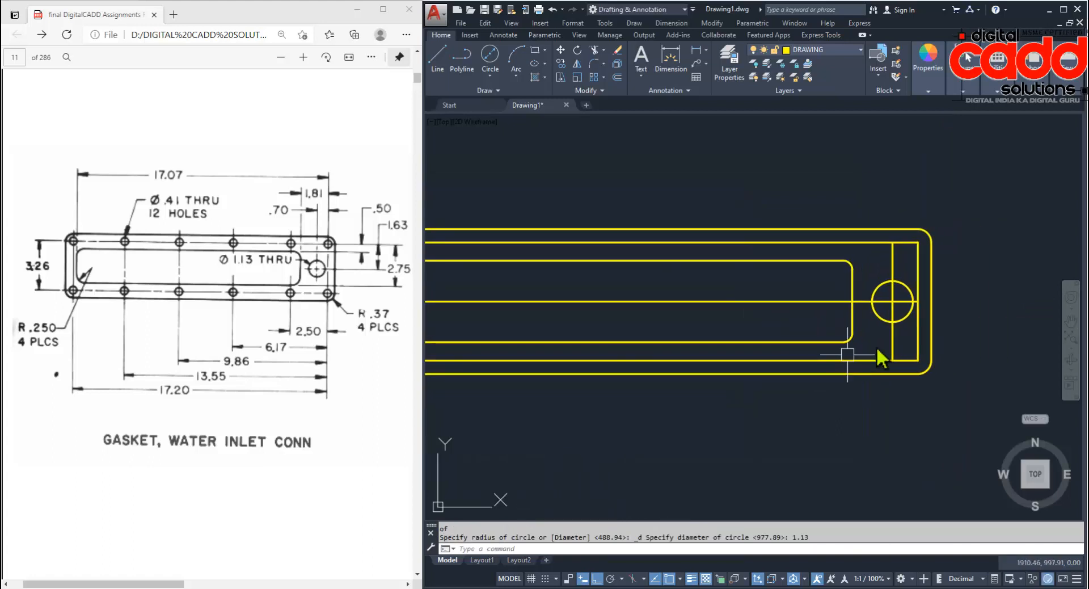
pyautogui.scroll(3, 906, 321)
pyautogui.click(900, 254)
pyautogui.click(860, 278)
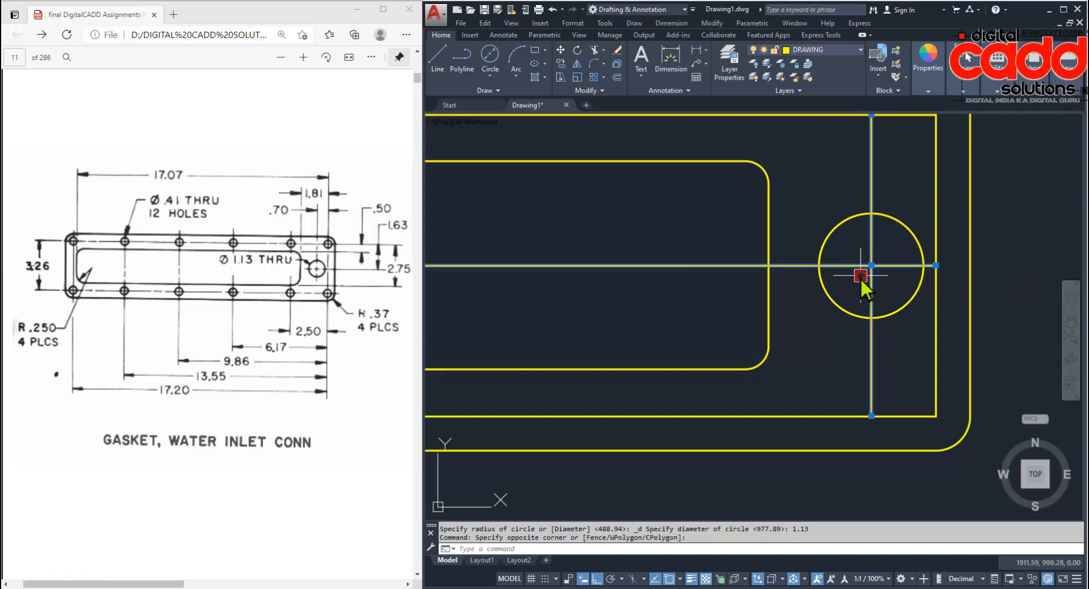
pyautogui.click(618, 51)
pyautogui.scroll(-3, 805, 347)
pyautogui.moveTo(809, 333)
pyautogui.mouseDown(button='middle')
pyautogui.moveTo(931, 318)
pyautogui.moveTo(906, 312)
pyautogui.moveTo(944, 331)
pyautogui.mouseUp(button='middle')
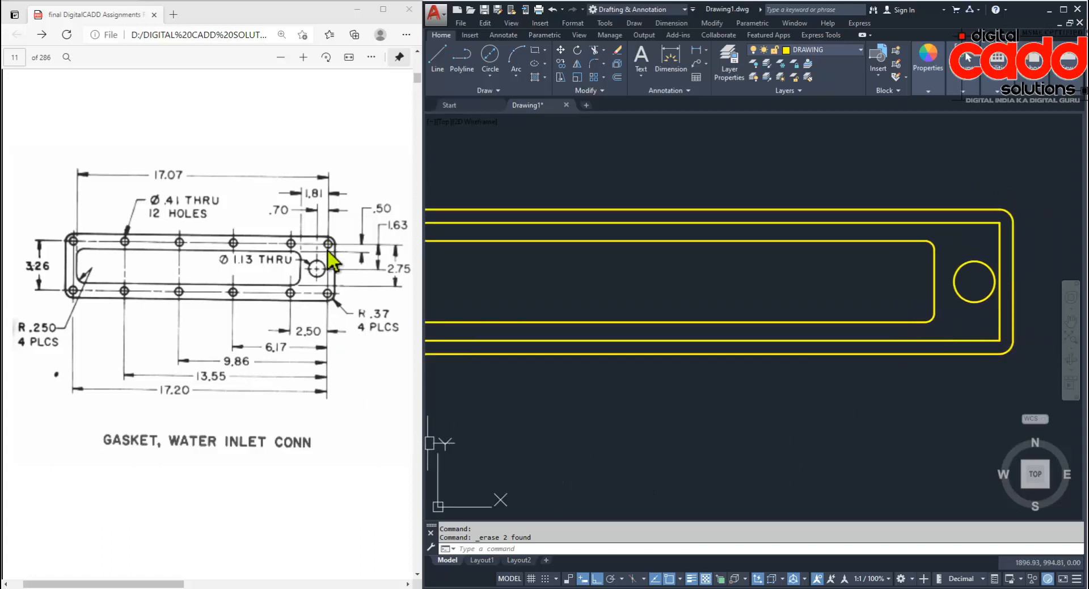
# Draw circles of 0.41 diameter centered on the inner rectangle's lower-right and upper-right corners.
pyautogui.moveTo(879, 406); pyautogui.dragTo(697, 425, button='middle')
pyautogui.scroll(2, 840, 374)
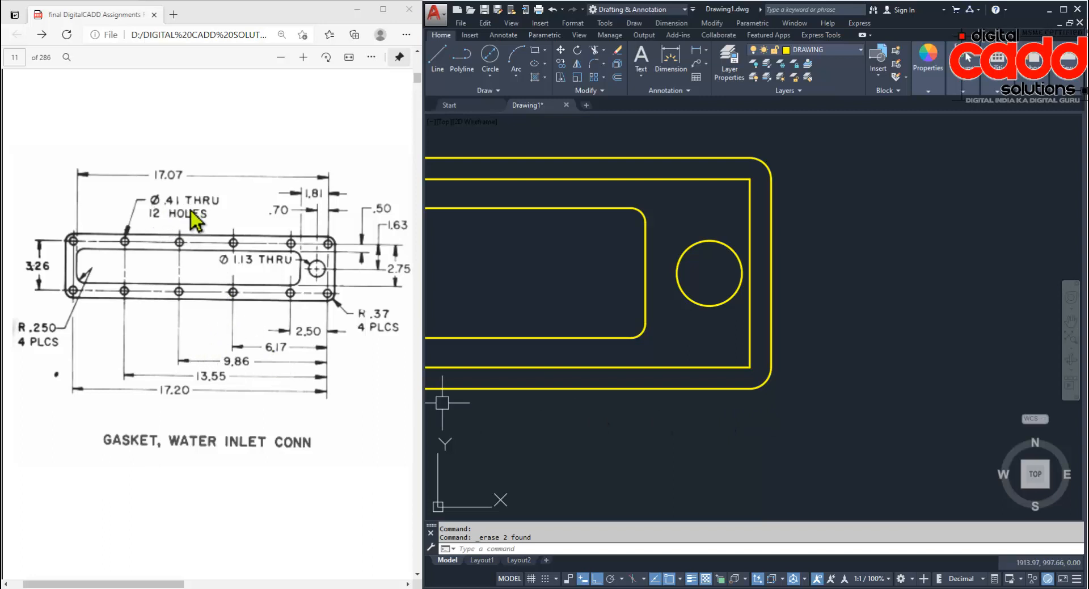
pyautogui.click(491, 55)
pyautogui.click(750, 367)
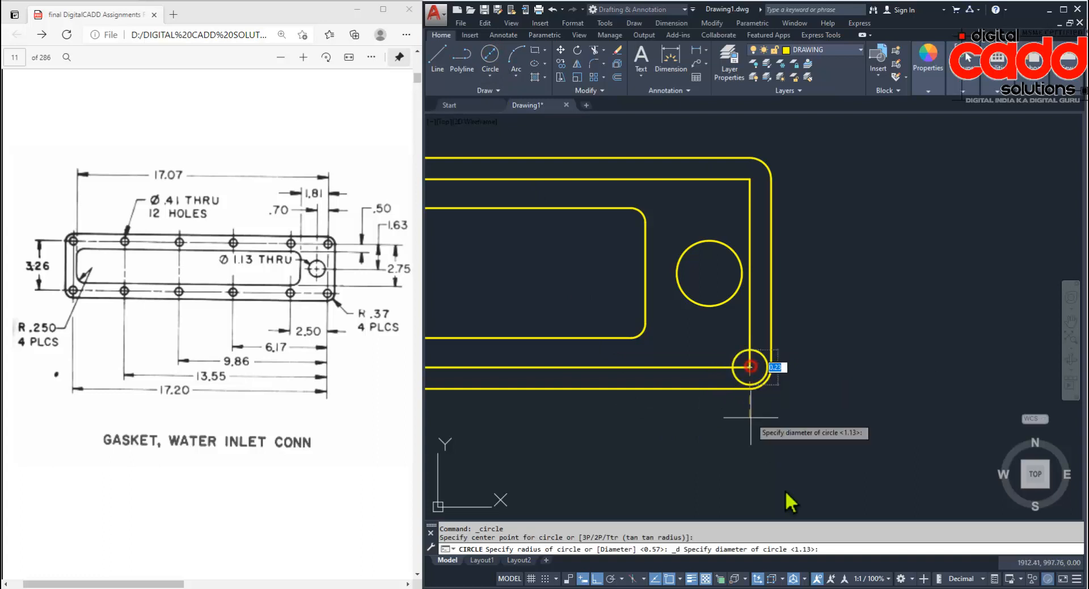
pyautogui.write('d')
pyautogui.press('Return')
pyautogui.write('0.41')
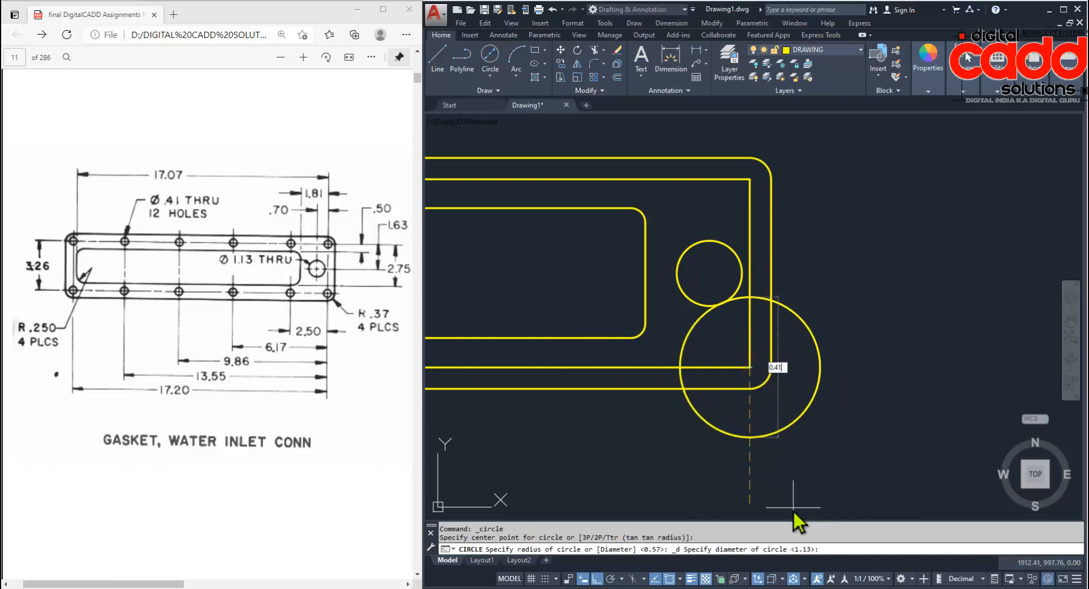
pyautogui.press('Return')
pyautogui.press('Return')
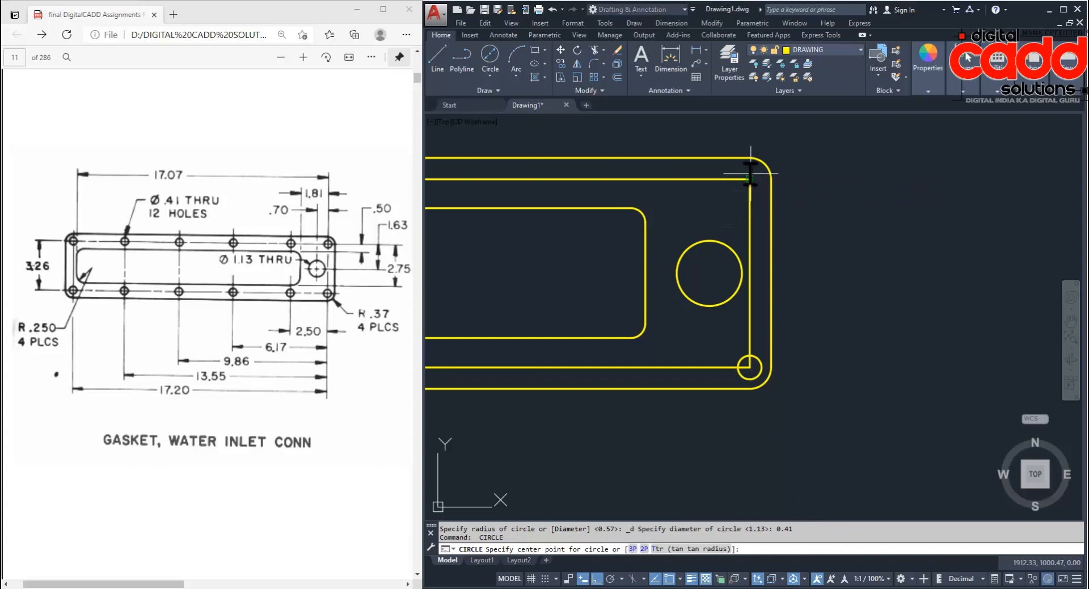
pyautogui.click(750, 179)
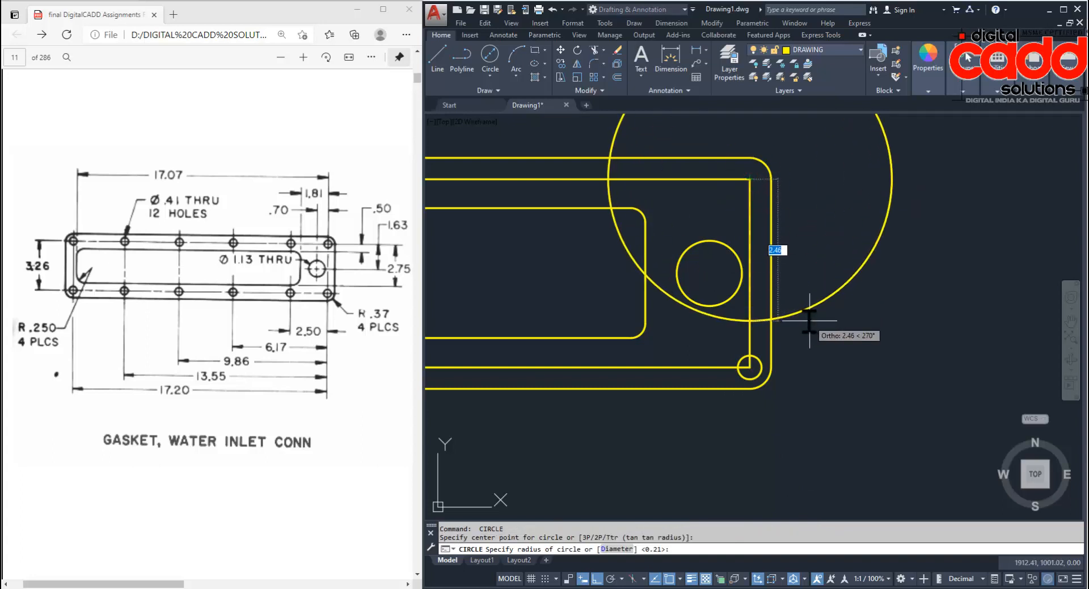
pyautogui.press('Return')
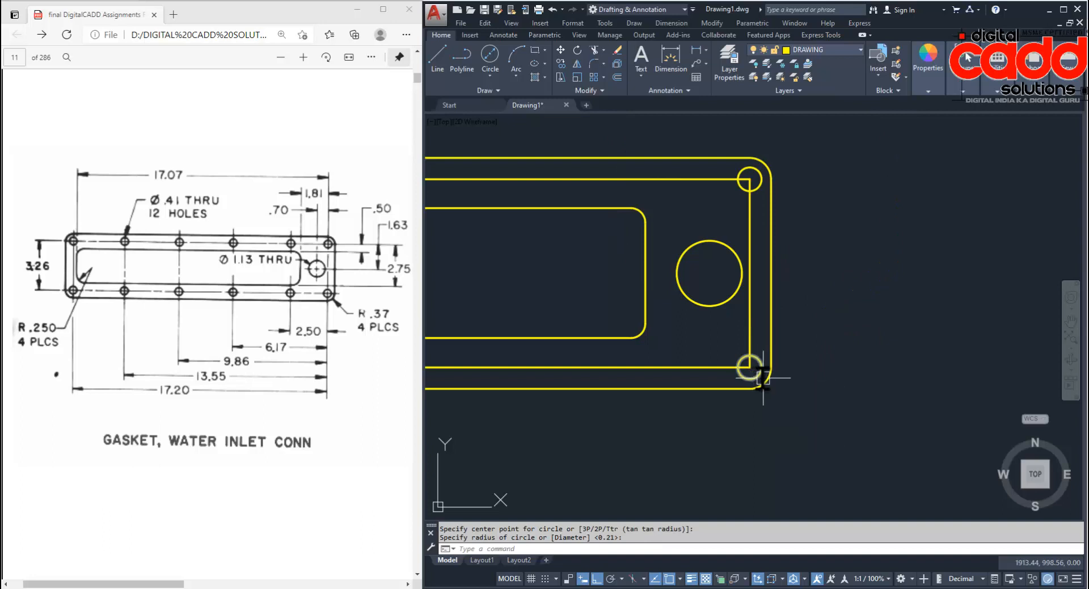
# Copy the two right corner holes to the left at distances of 2.5 and 6.17.
pyautogui.click(739, 192)
pyautogui.click(739, 356)
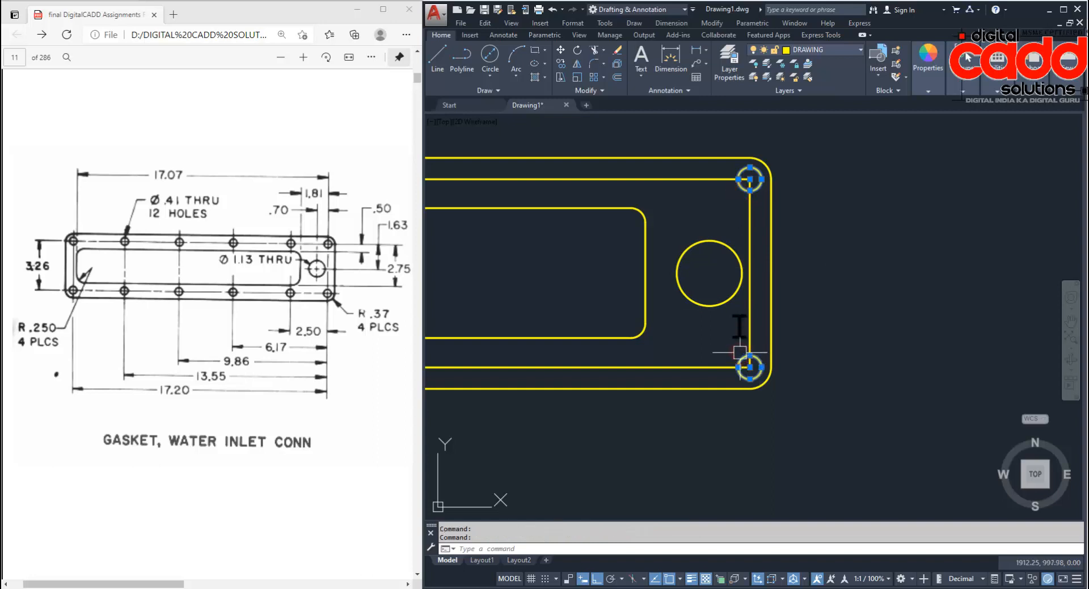
pyautogui.click(562, 67)
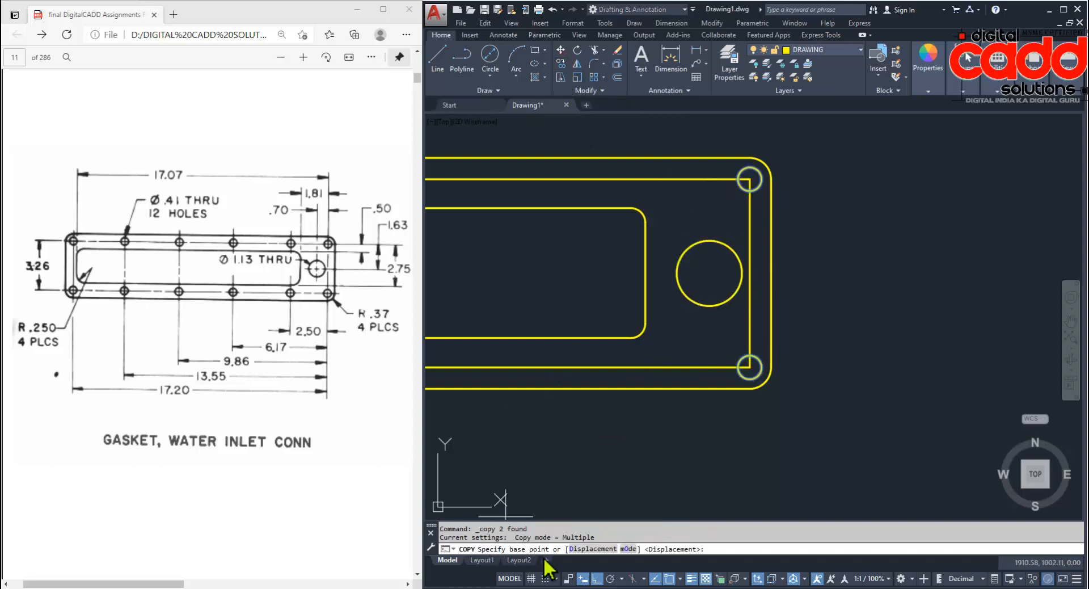
pyautogui.click(865, 462)
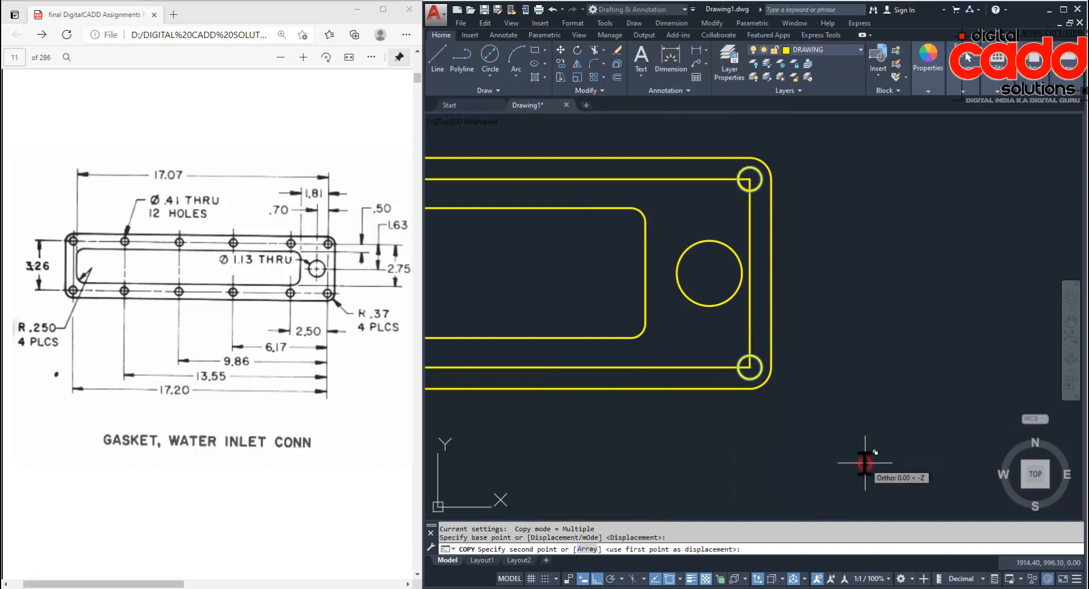
pyautogui.scroll(-4, 865, 463)
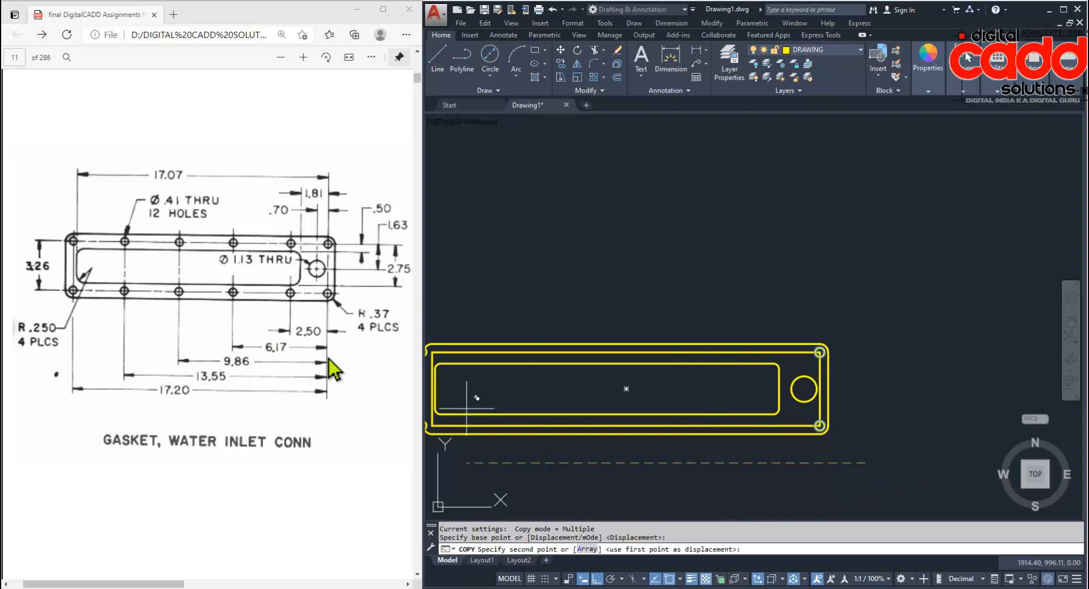
pyautogui.write('2.5')
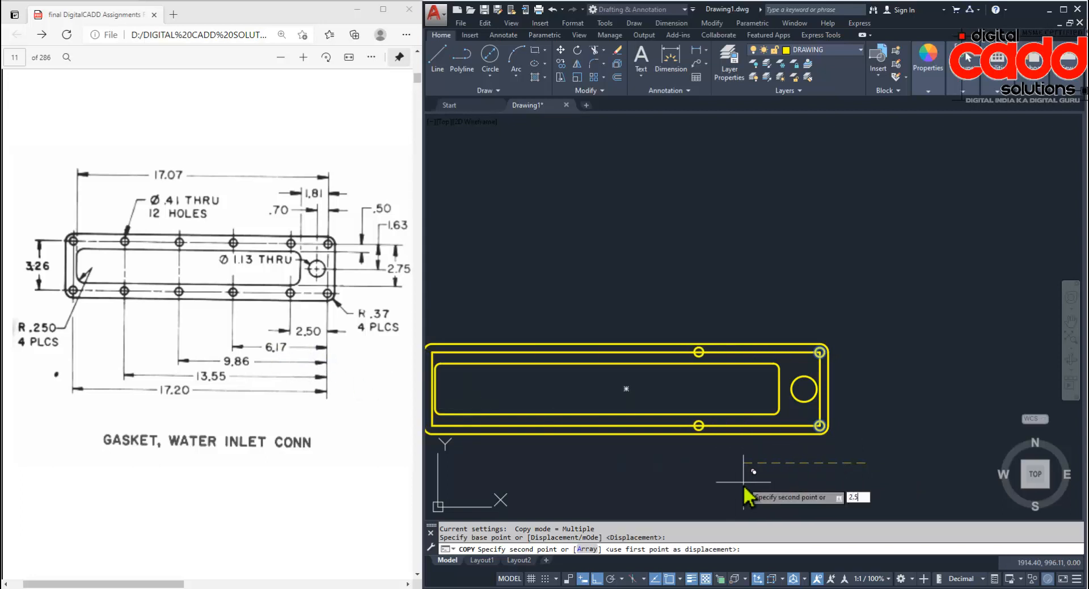
pyautogui.press('Return')
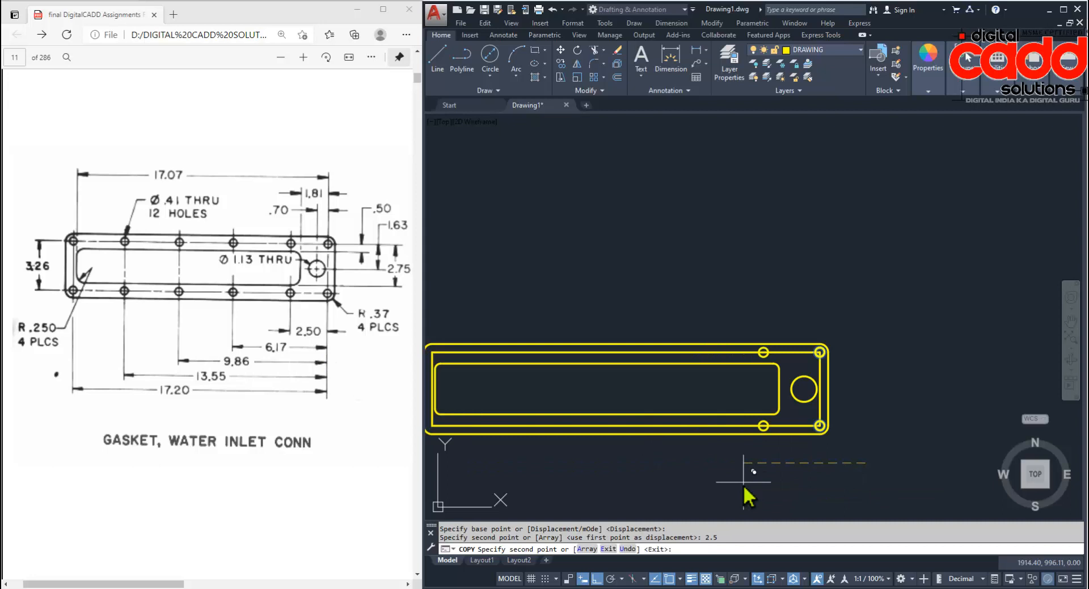
pyautogui.write('6.17')
pyautogui.press('Return')
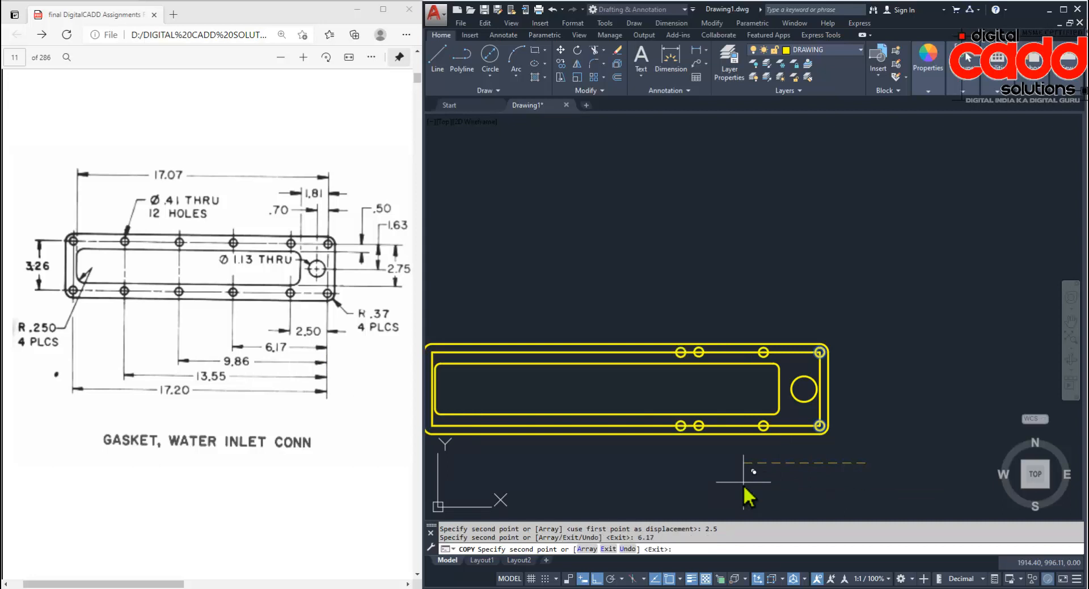
# Place further copies of the two corner holes to the left at 9.86, 13.55 and 17.20, and finish copying.
pyautogui.write('9.86')
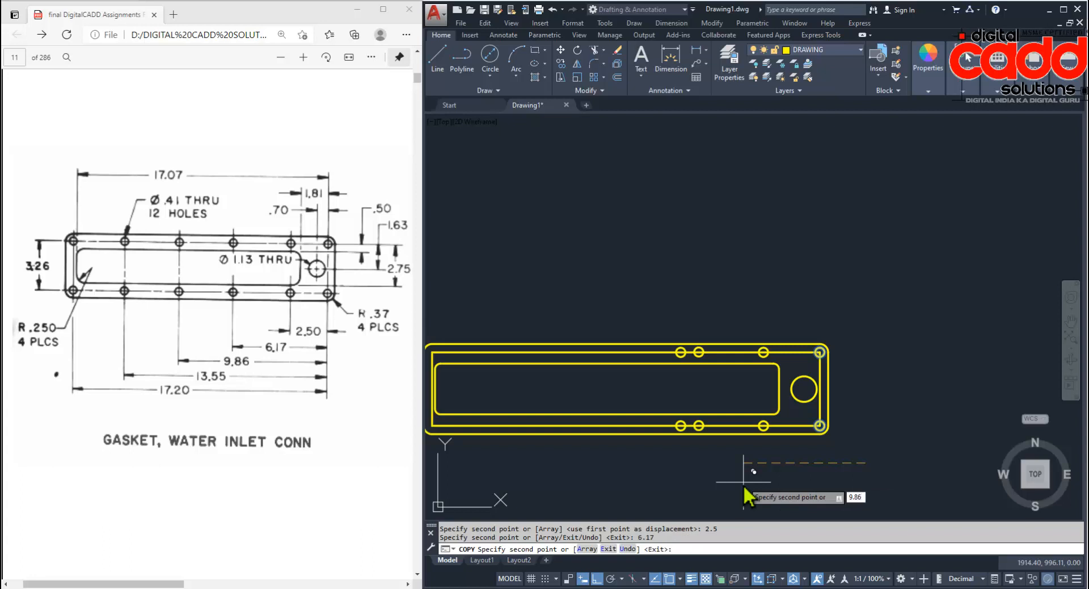
pyautogui.press('Return')
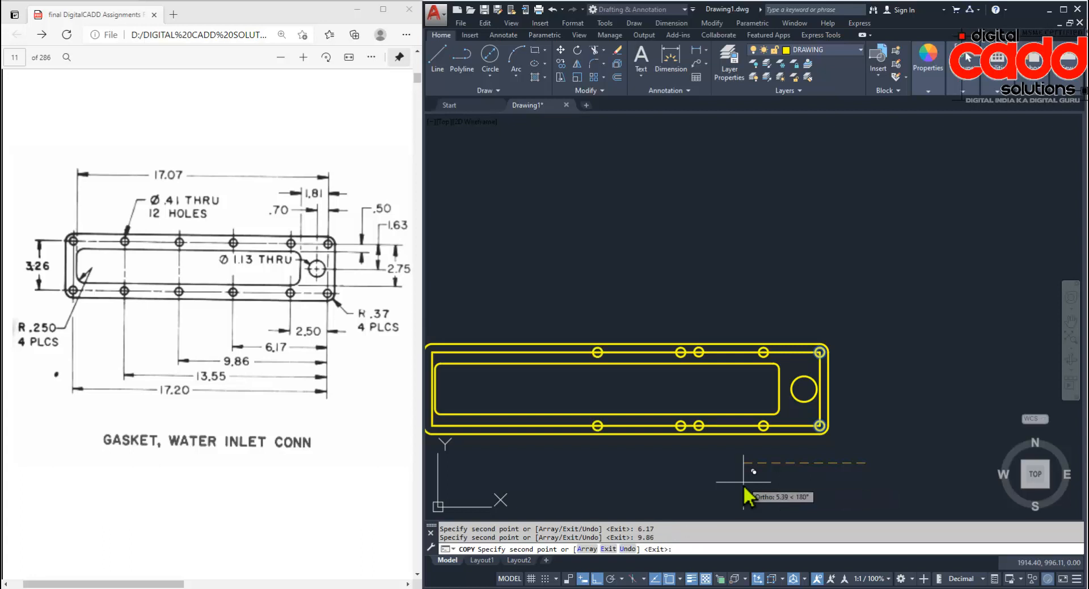
pyautogui.write('13.55')
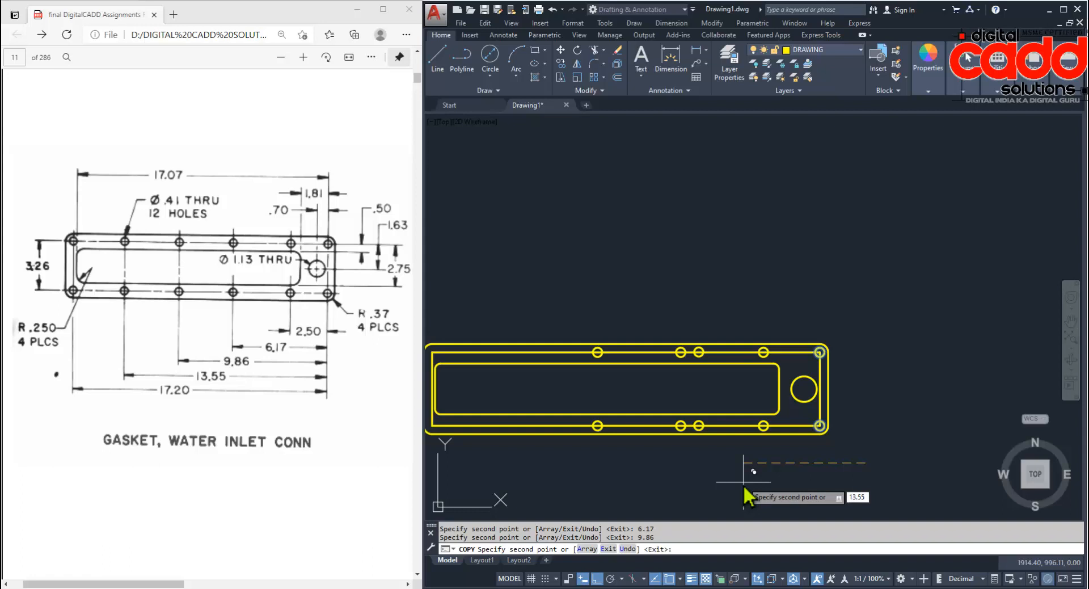
pyautogui.press('Return')
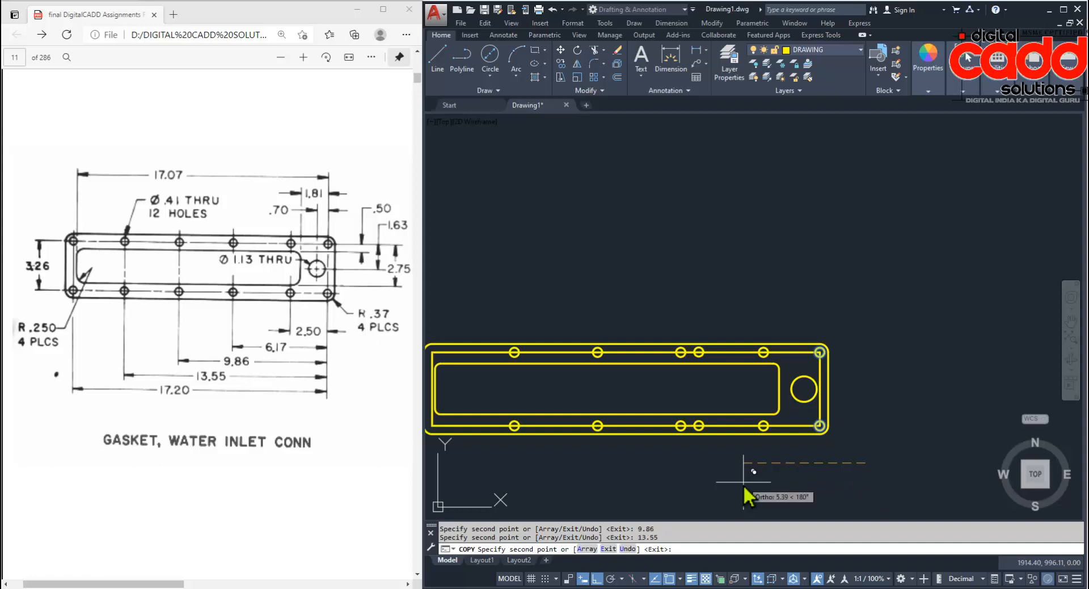
pyautogui.write('17')
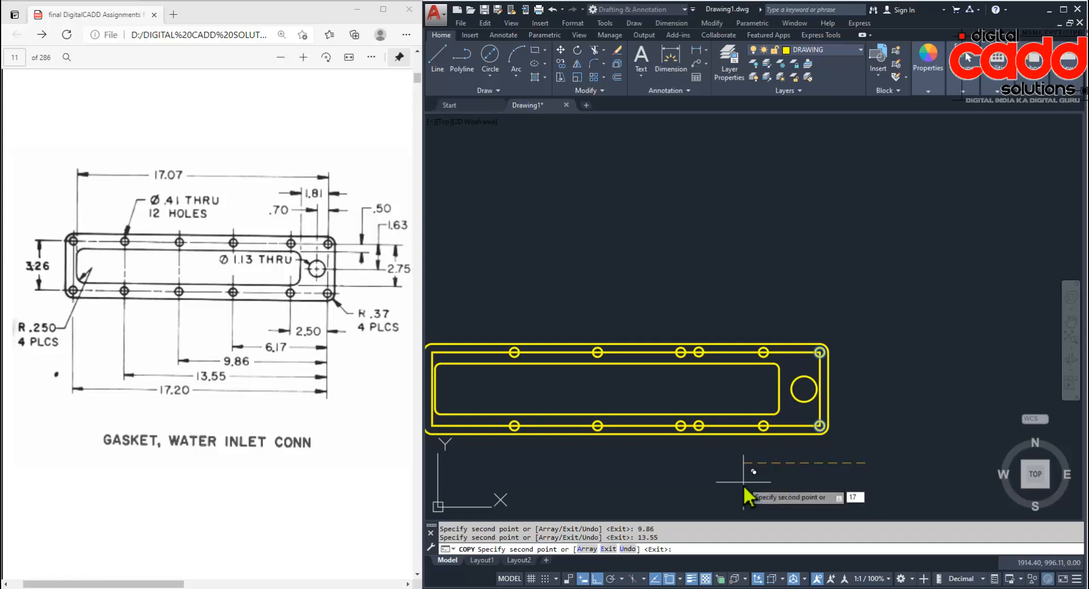
pyautogui.press('Return')
pyautogui.press('Return')
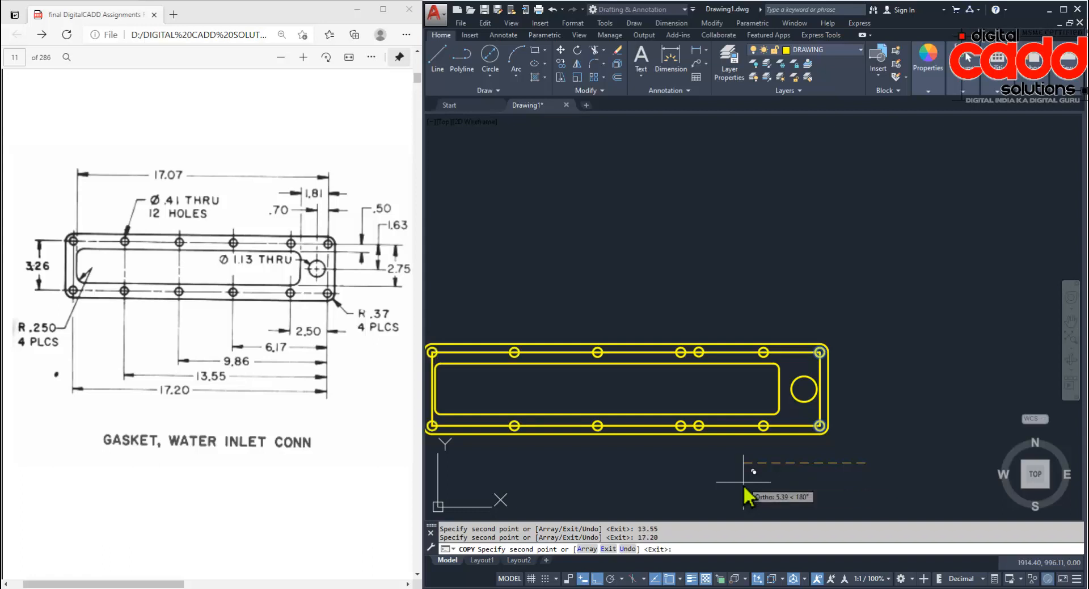
pyautogui.moveTo(644, 441); pyautogui.dragTo(723, 404, button='middle')
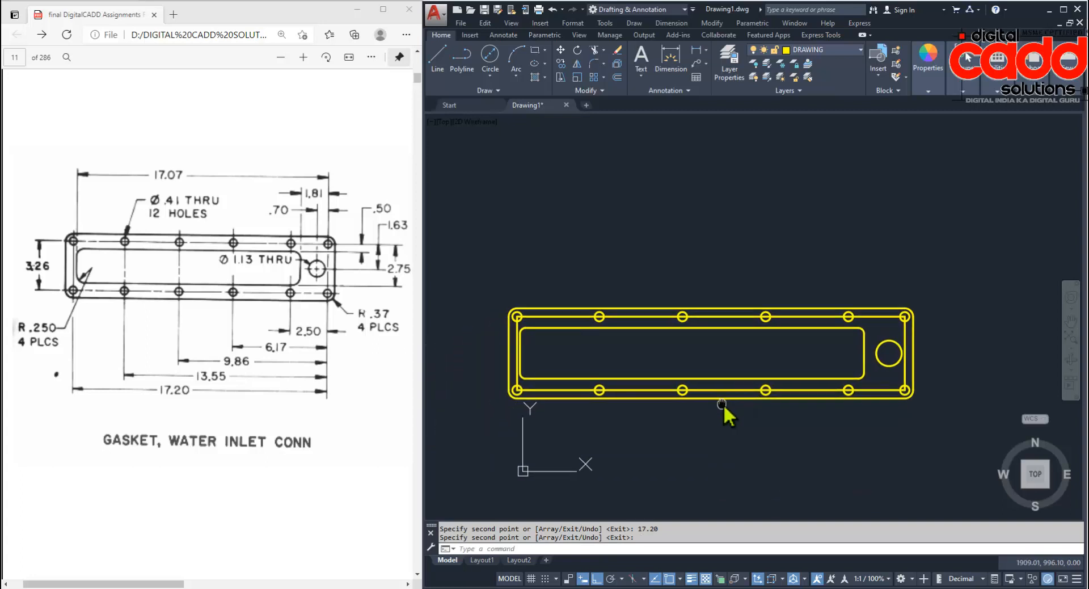
# Make the CENTER MARK layer current.
pyautogui.scroll(2, 686, 404)
pyautogui.scroll(-2, 690, 401)
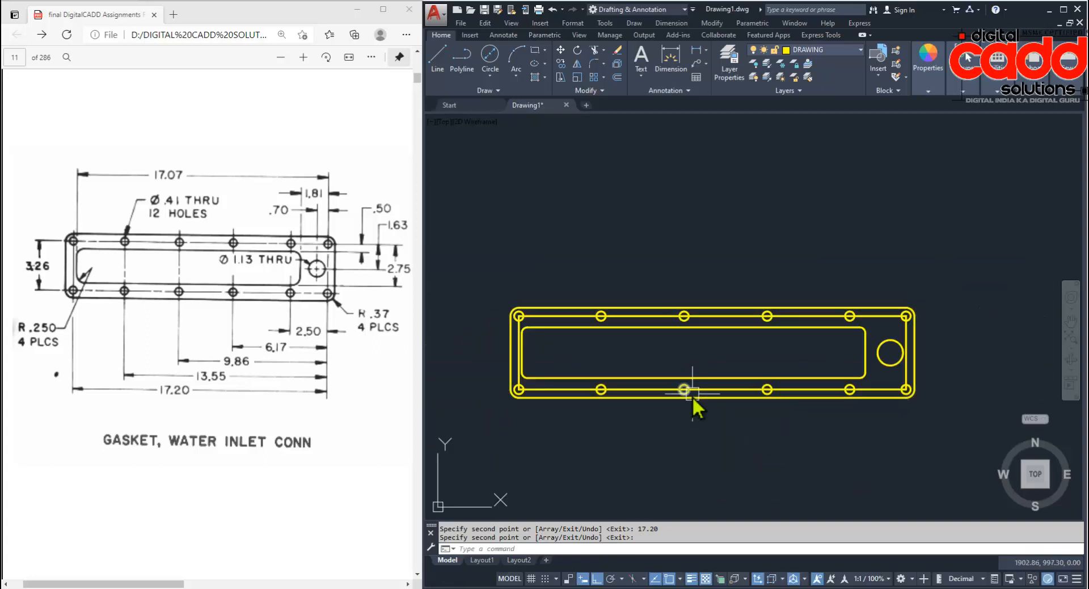
pyautogui.moveTo(725, 408); pyautogui.dragTo(675, 395, button='middle')
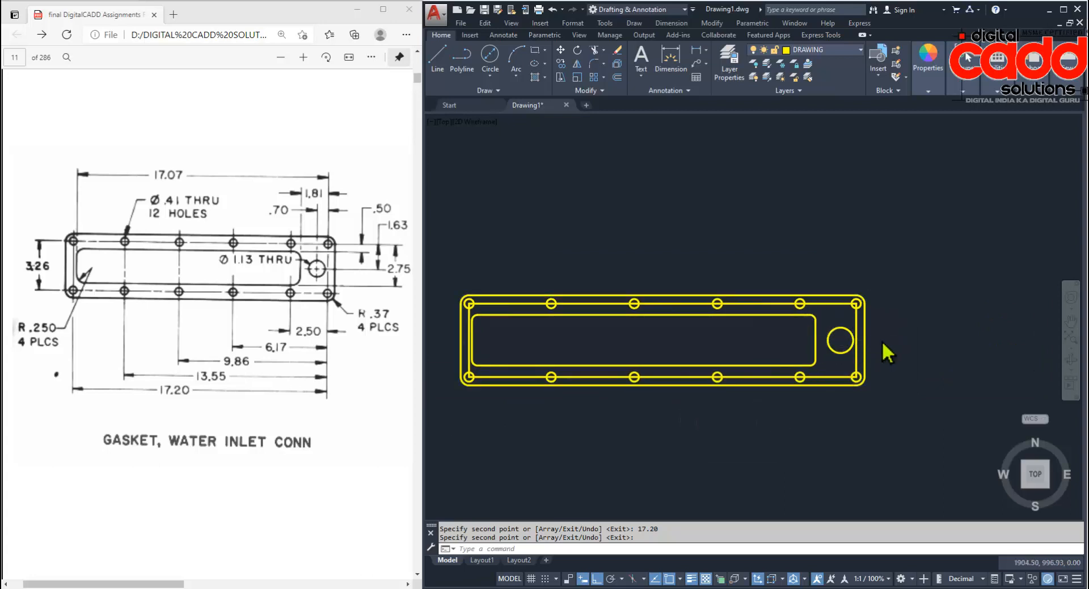
pyautogui.scroll(5, 874, 339)
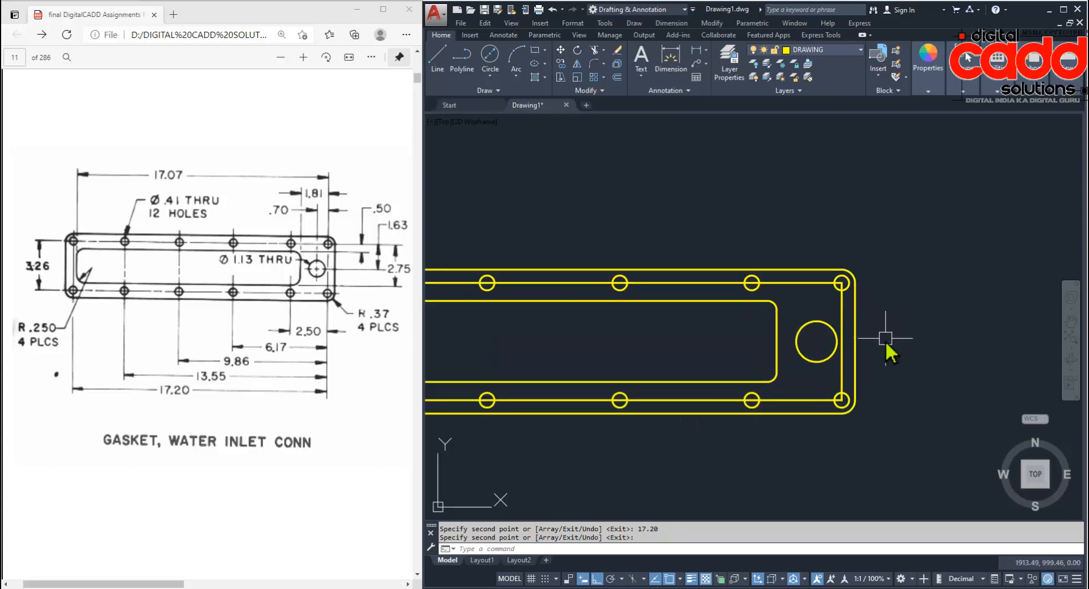
pyautogui.click(816, 50)
pyautogui.click(826, 78)
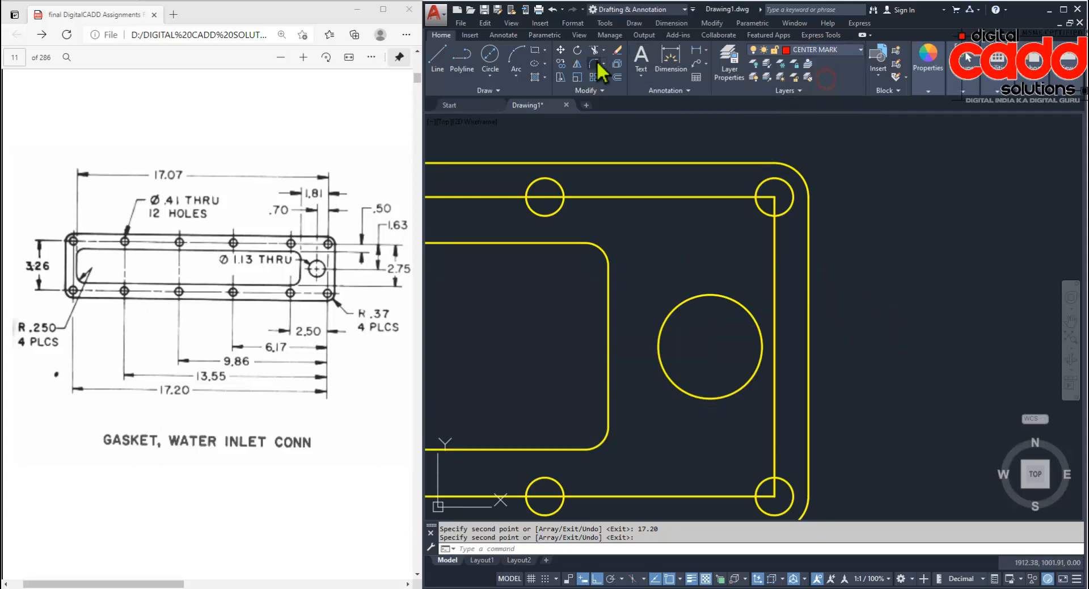
# Add a center mark to the 1.13 diameter hole at the gasket's right end.
pyautogui.click(505, 35)
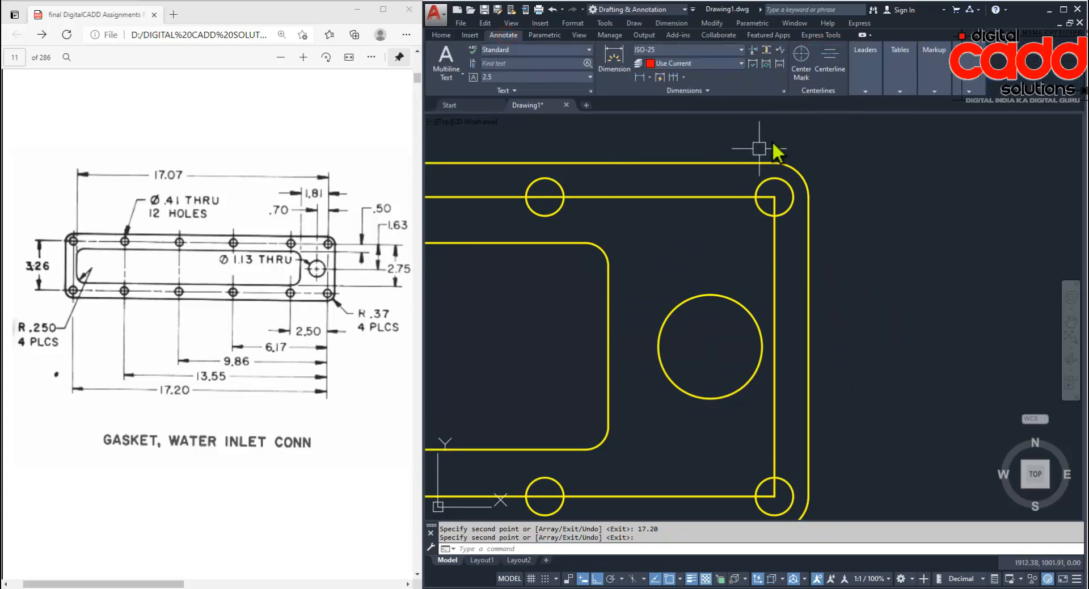
pyautogui.click(797, 79)
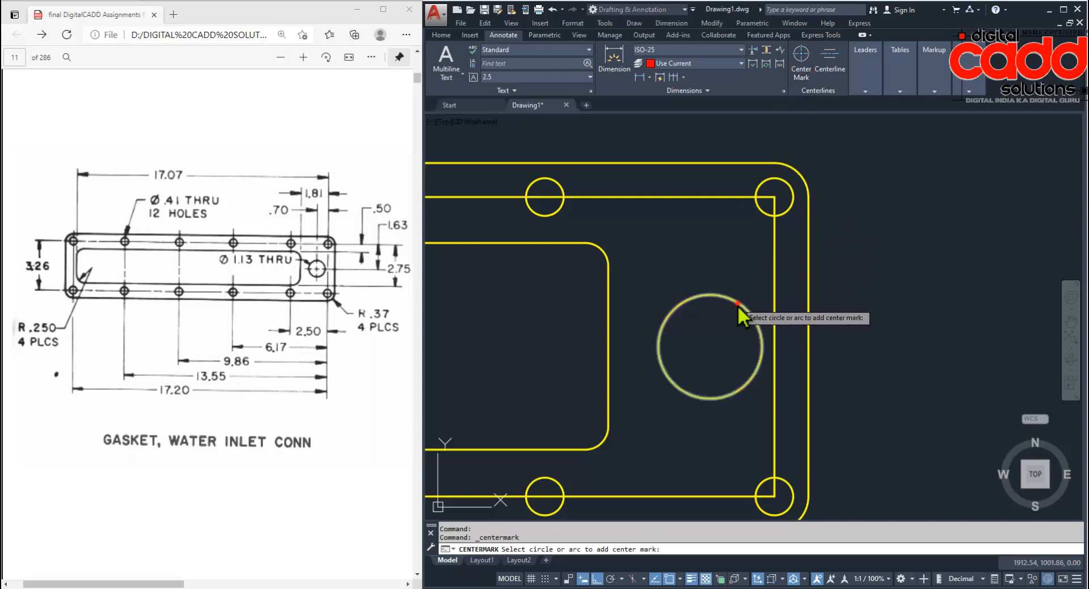
pyautogui.scroll(-6, 758, 374)
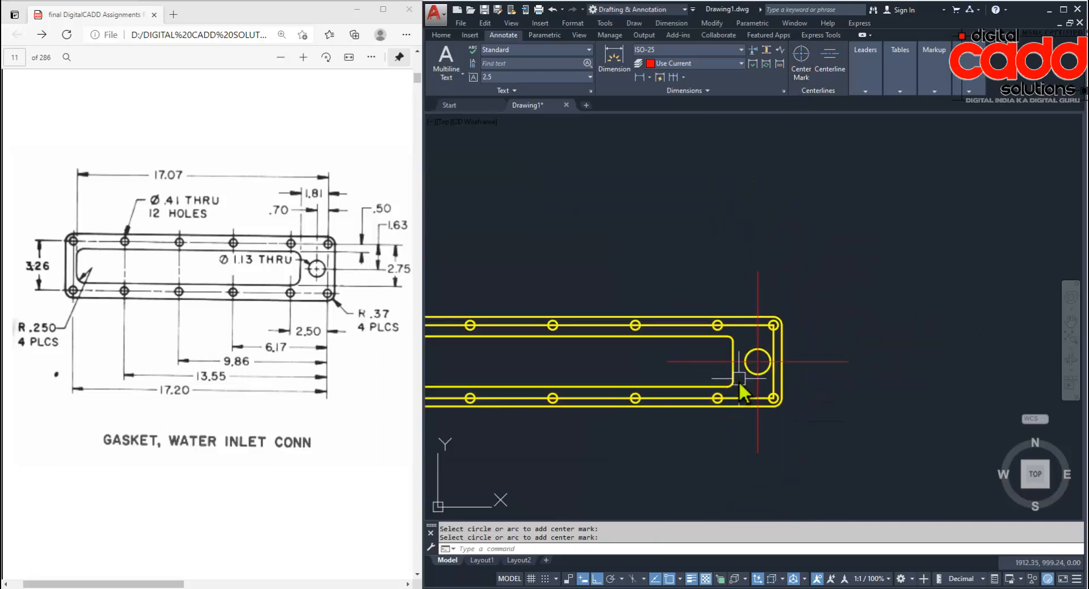
pyautogui.scroll(4, 795, 357)
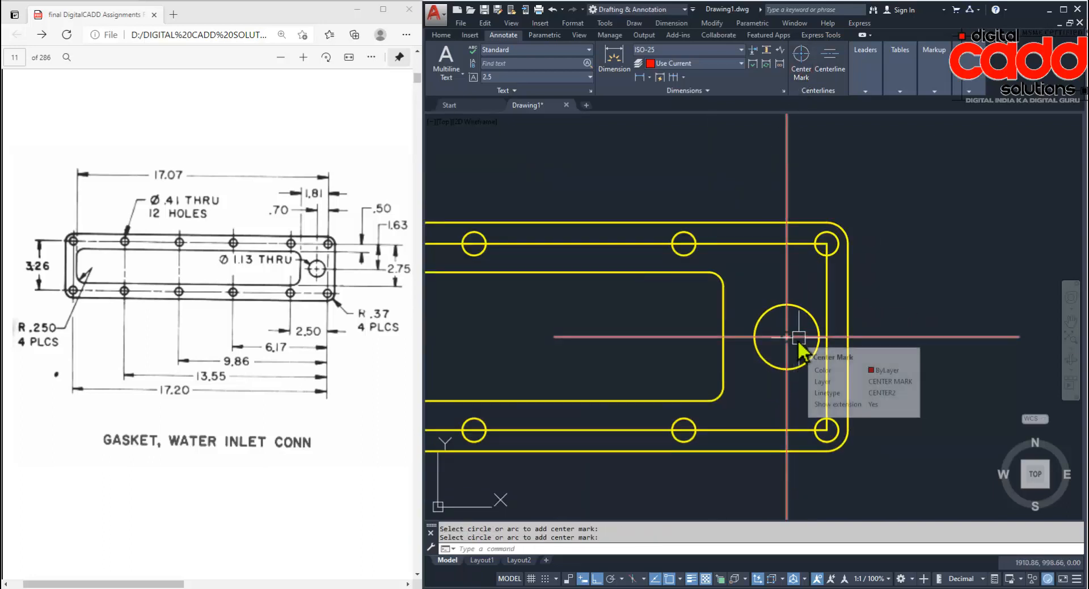
# Shorten all four extension lines of the large hole's center mark so they reach only a little beyond the circle.
pyautogui.click(799, 338)
pyautogui.scroll(3, 794, 340)
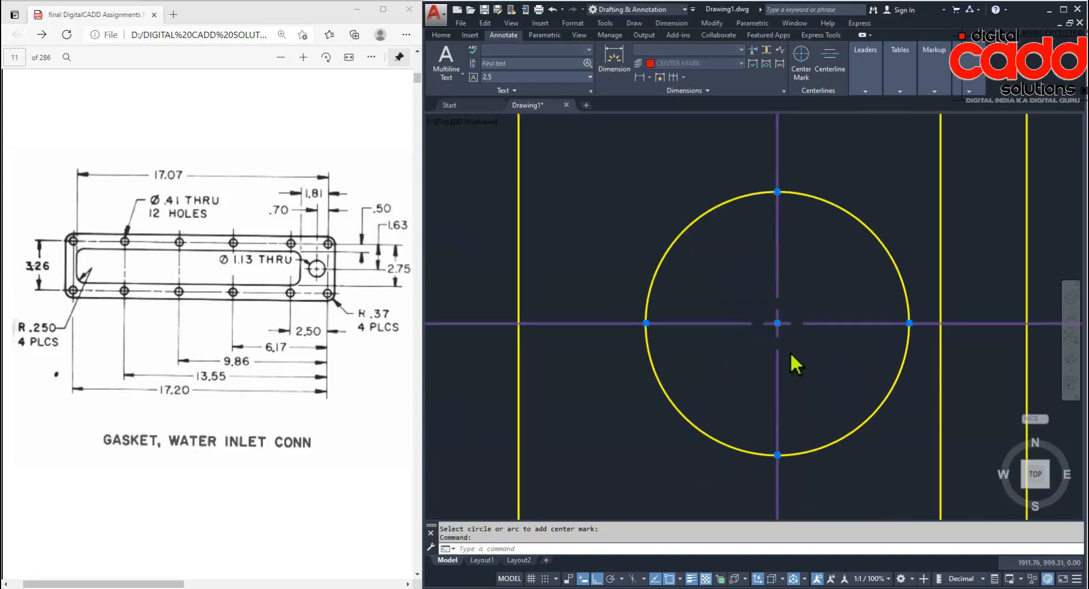
pyautogui.scroll(-8, 797, 363)
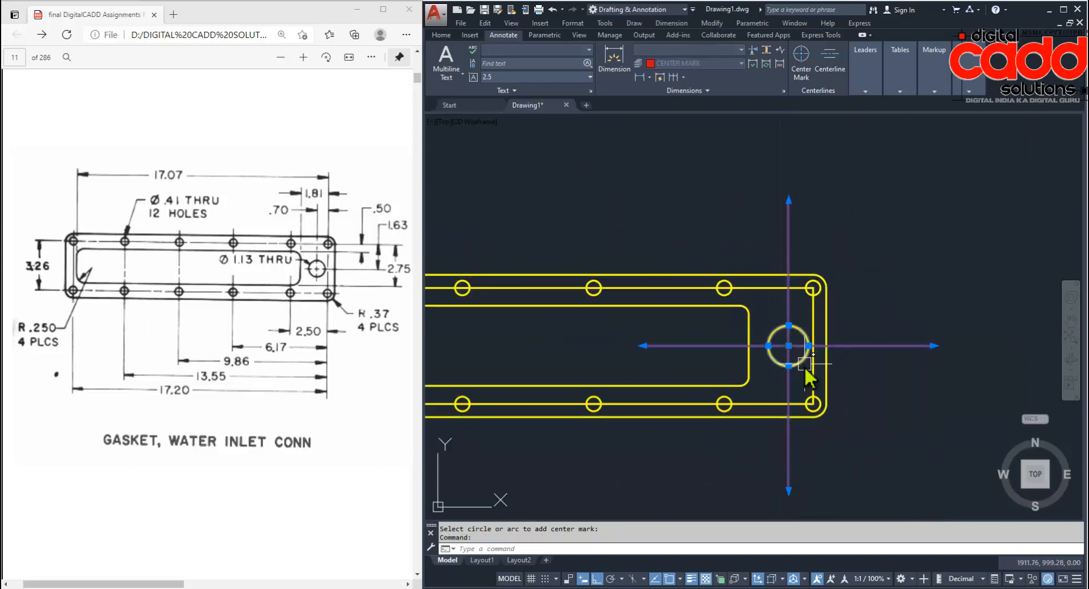
pyautogui.click(933, 345)
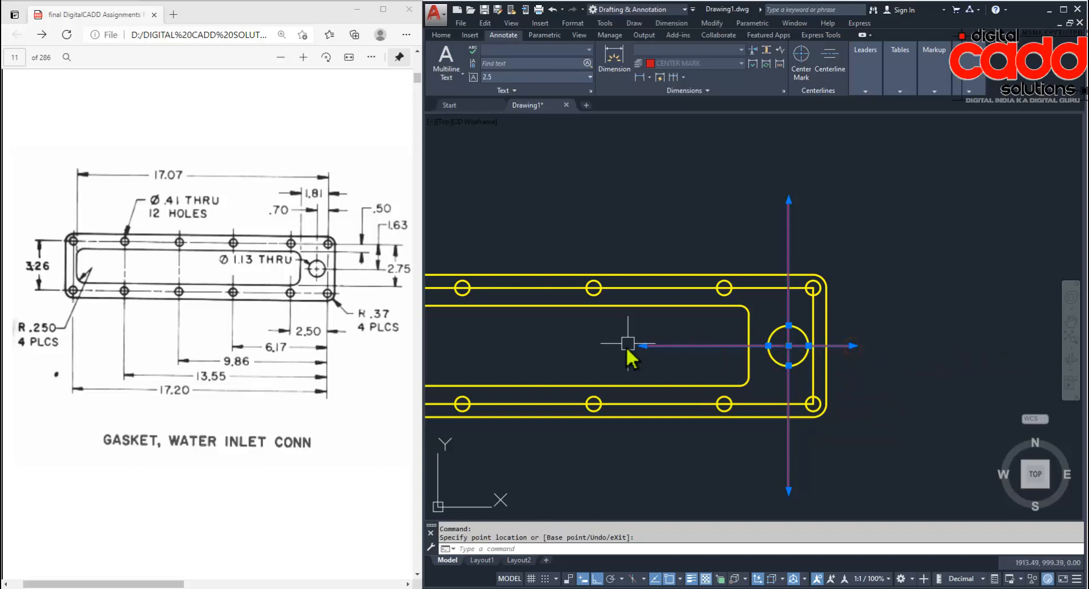
pyautogui.click(728, 345)
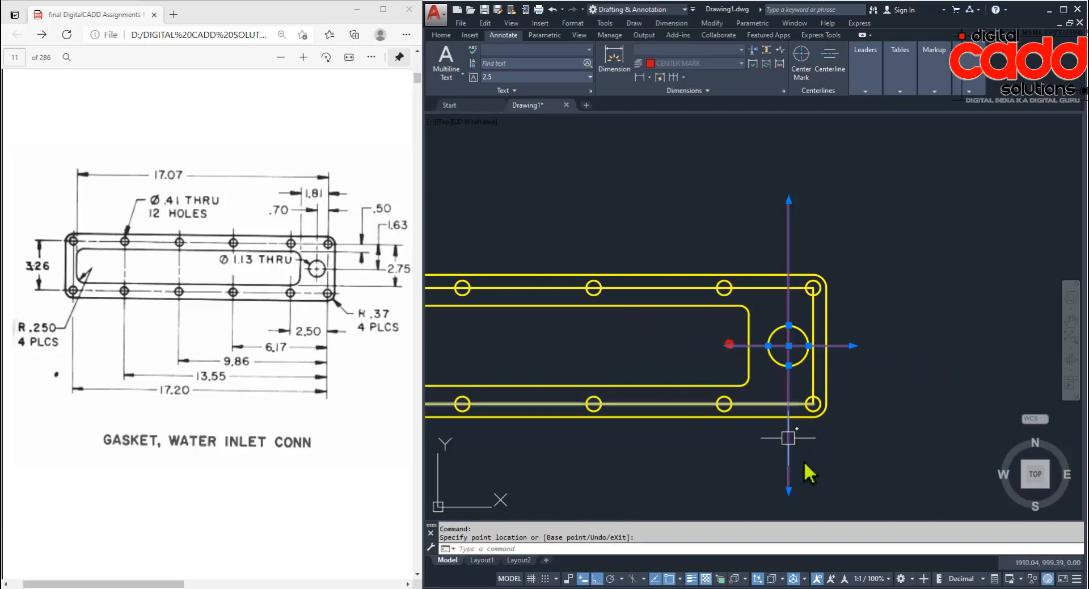
pyautogui.click(788, 489)
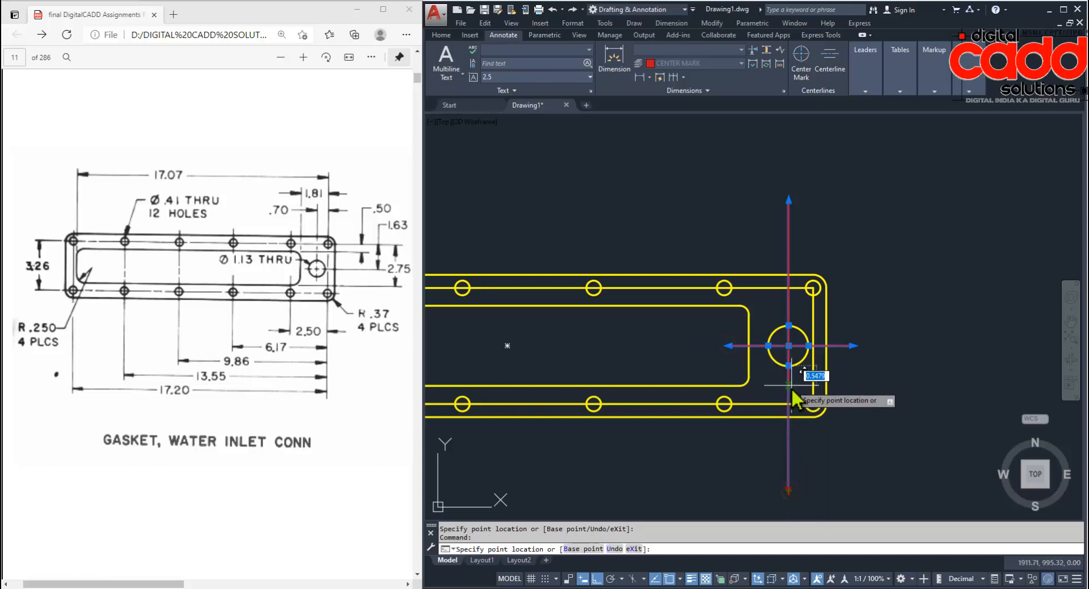
pyautogui.click(790, 386)
pyautogui.click(789, 200)
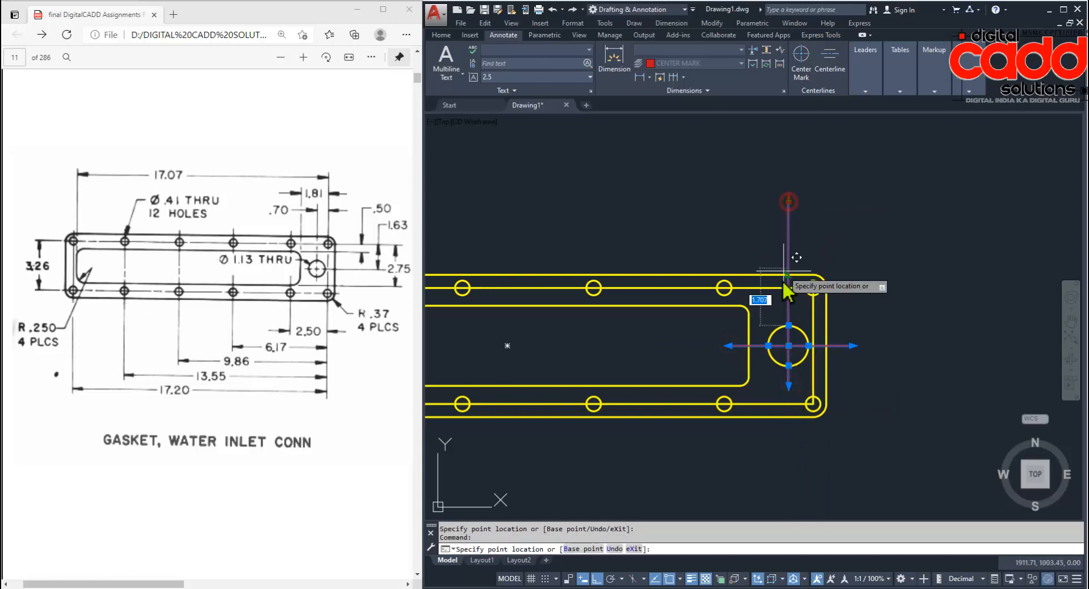
pyautogui.click(784, 302)
pyautogui.scroll(4, 797, 359)
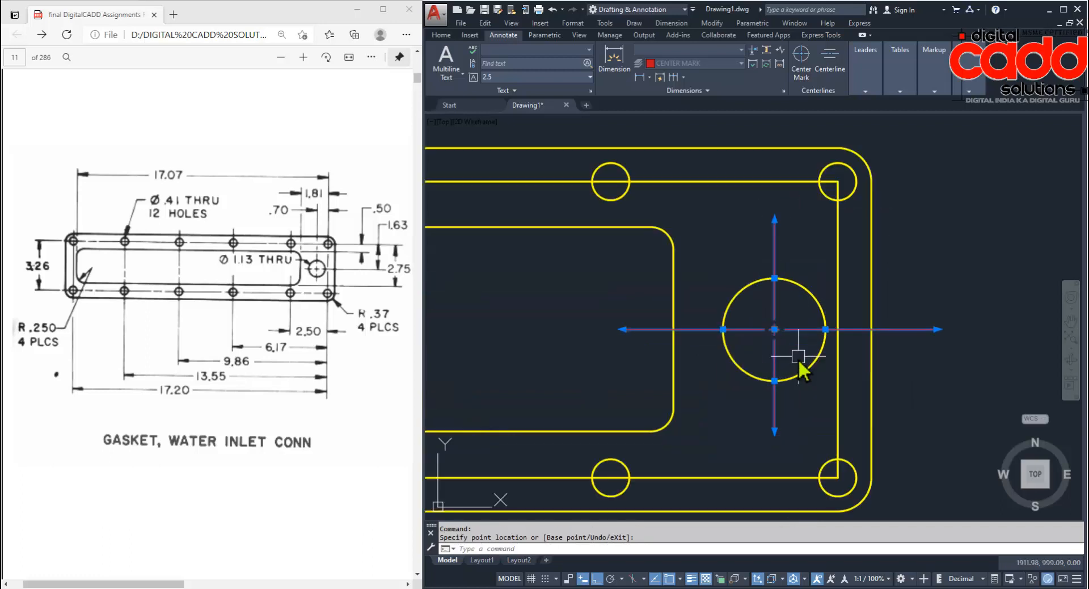
pyautogui.press('Escape')
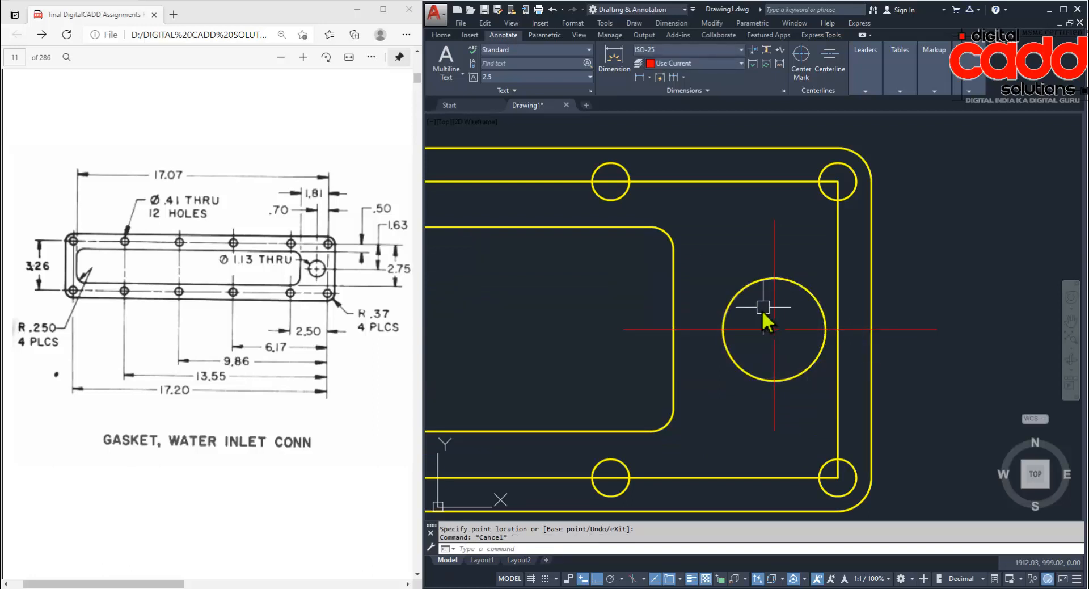
# Set the drawing's global linetype scale factor to 0.25.
pyautogui.write('LTS')
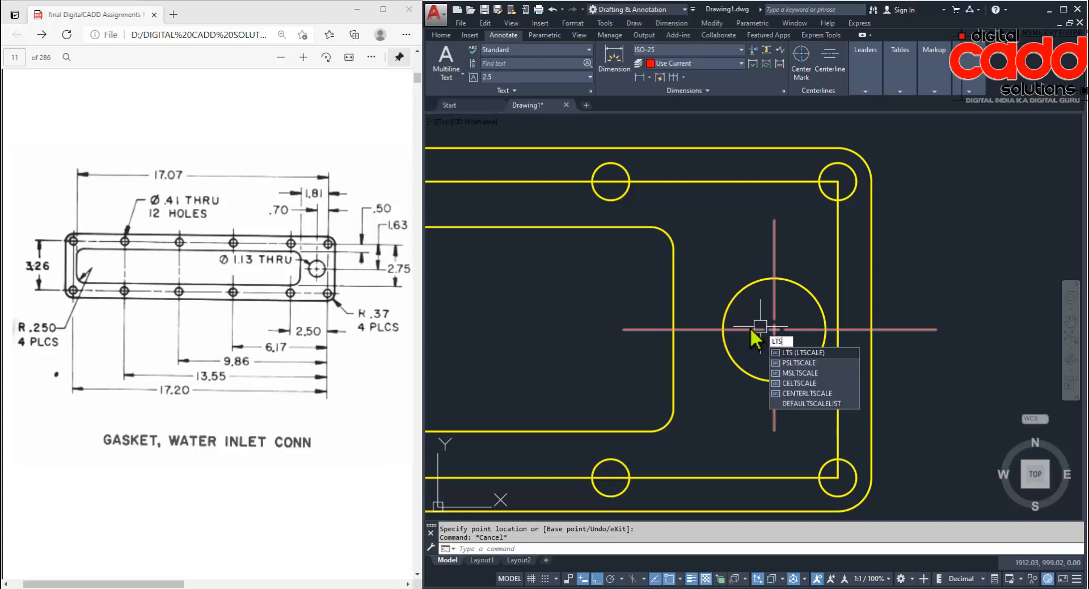
pyautogui.press('Return')
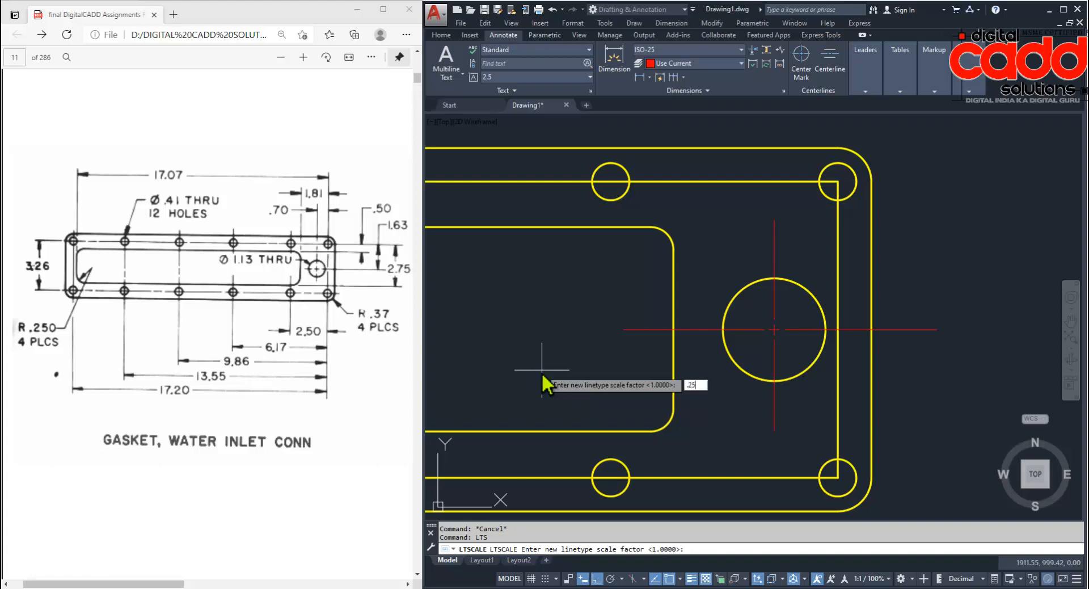
pyautogui.write('.25')
pyautogui.press('Return')
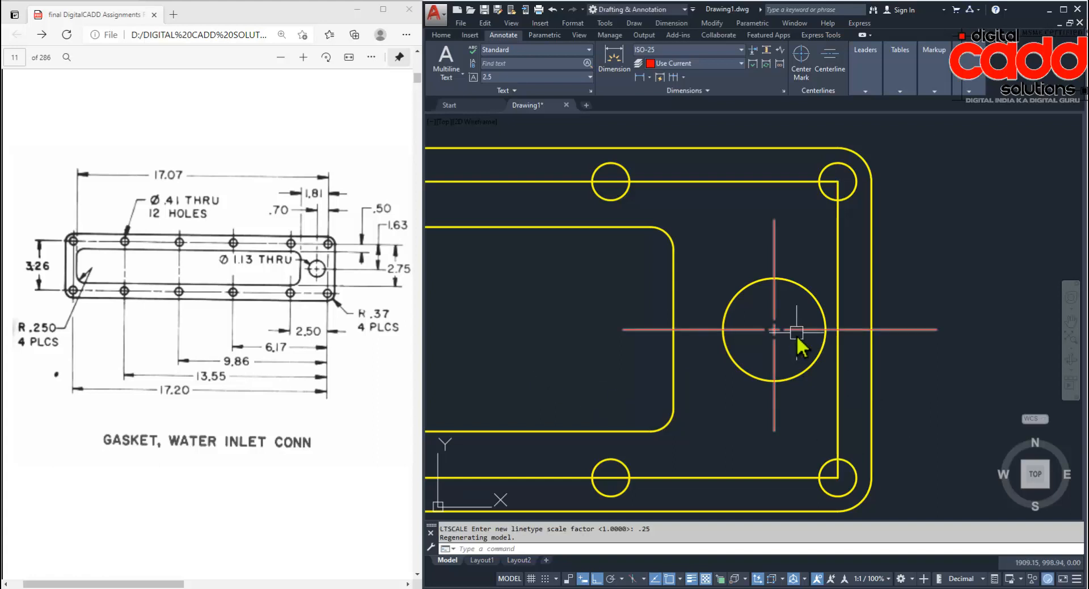
pyautogui.scroll(-5, 794, 357)
pyautogui.scroll(5, 795, 363)
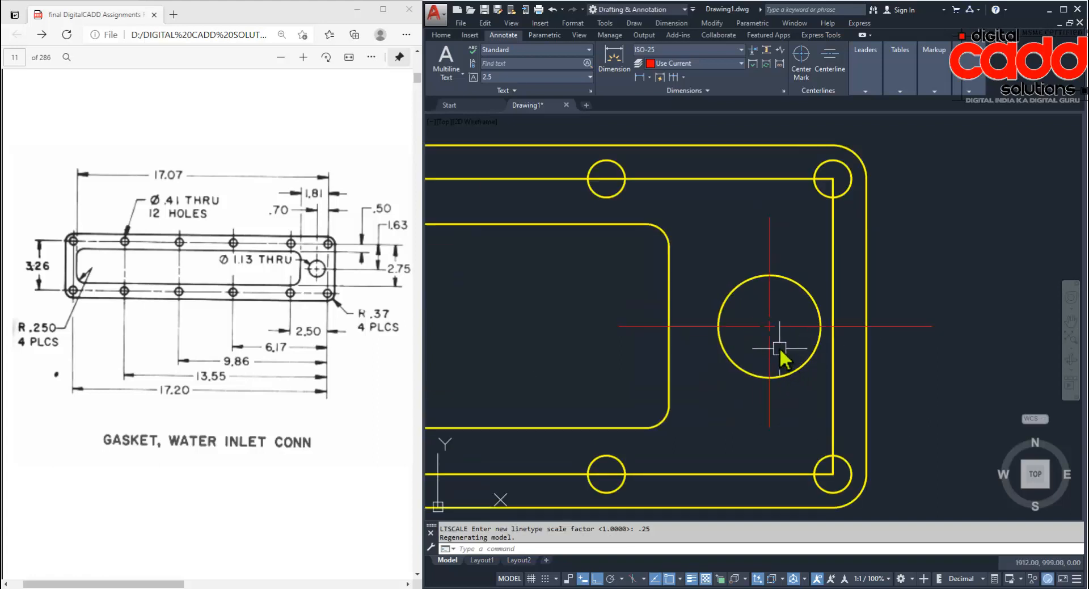
# Replace the large hole's center mark with a vertical and a horizontal line crossing at the hole's center.
pyautogui.click(777, 333)
pyautogui.press('Delete')
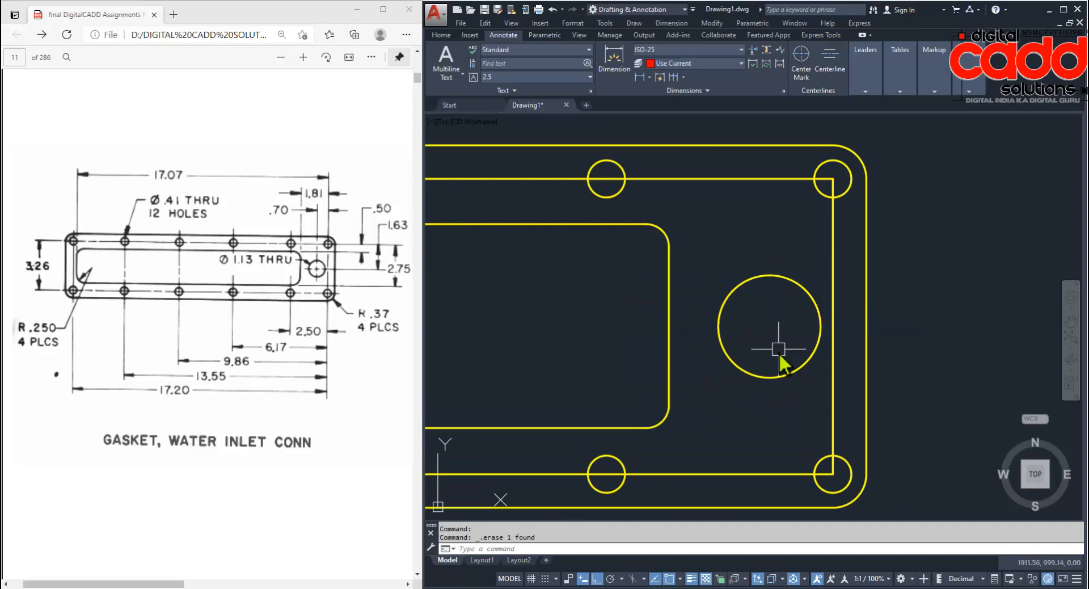
pyautogui.click(437, 35)
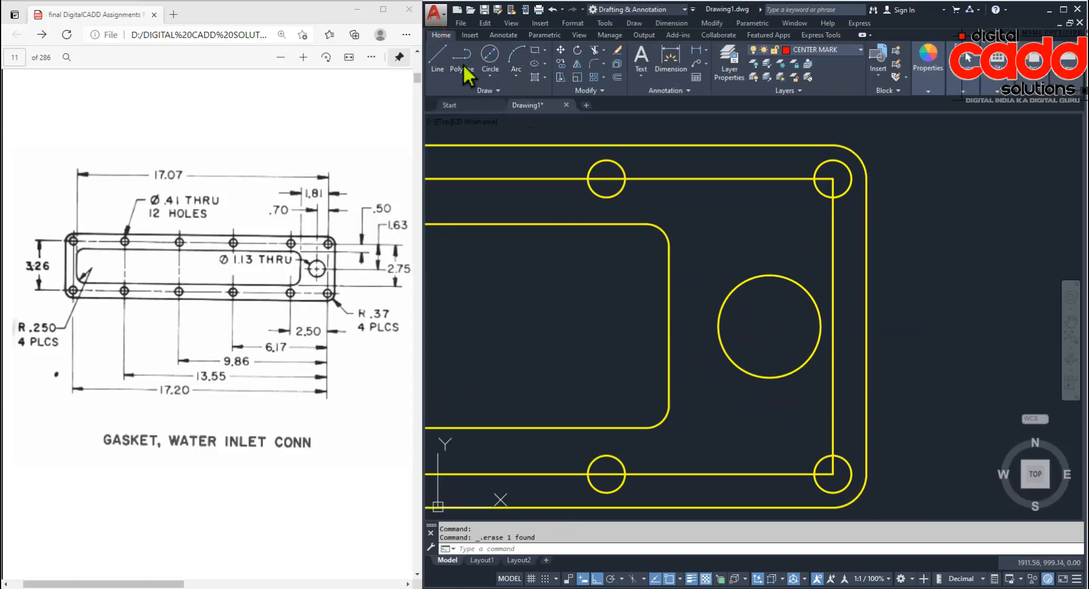
pyautogui.click(770, 255)
pyautogui.click(771, 411)
pyautogui.press('Return')
pyautogui.press('Return')
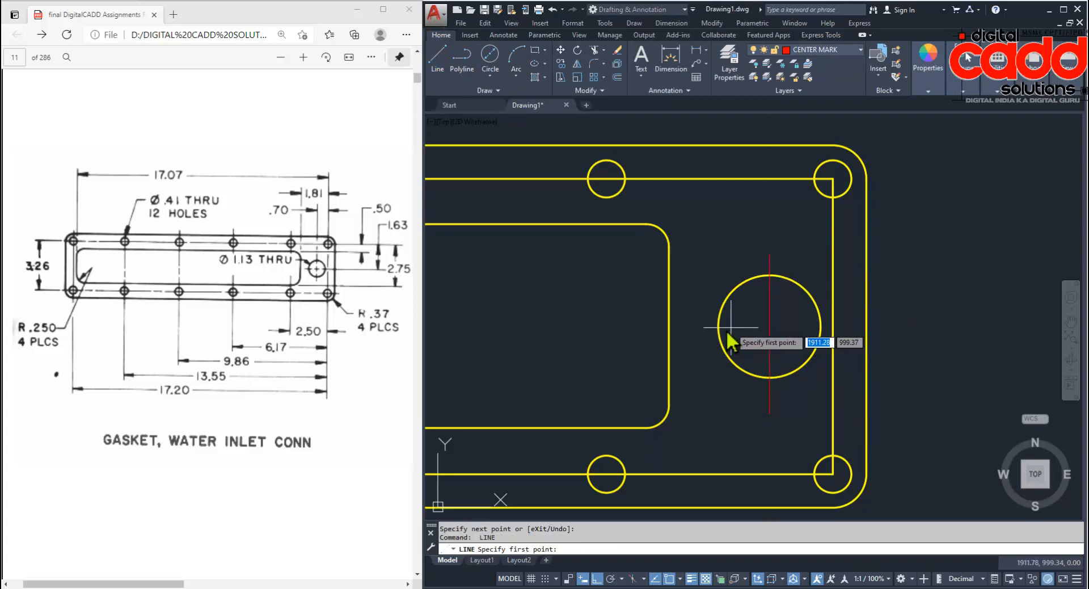
pyautogui.click(697, 328)
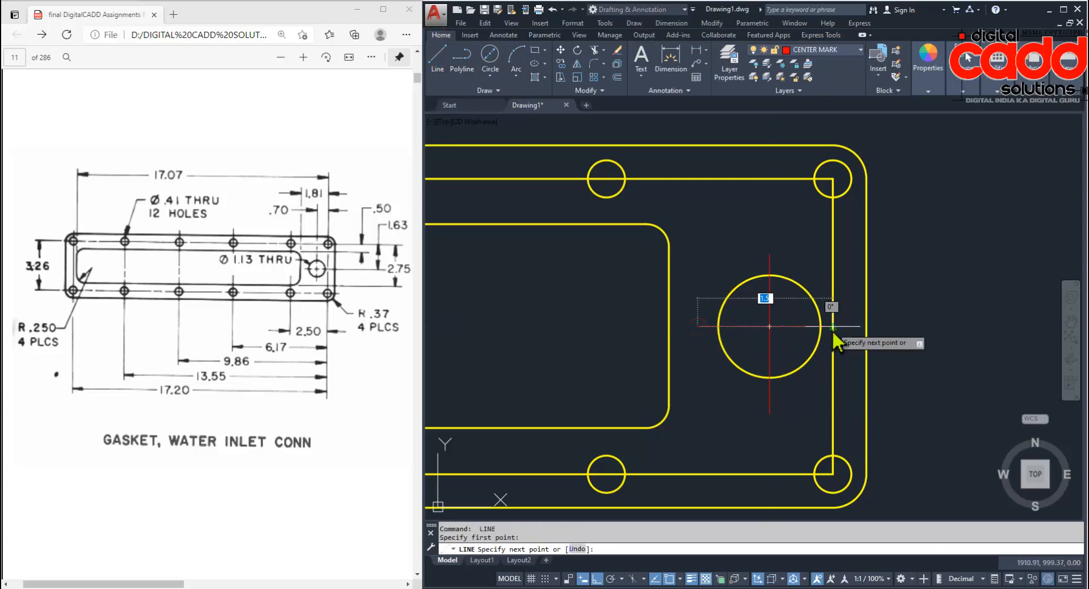
pyautogui.click(889, 329)
pyautogui.press('Return')
# Move the horizontal and vertical center lines by their midpoints onto the large hole's center.
pyautogui.click(798, 328)
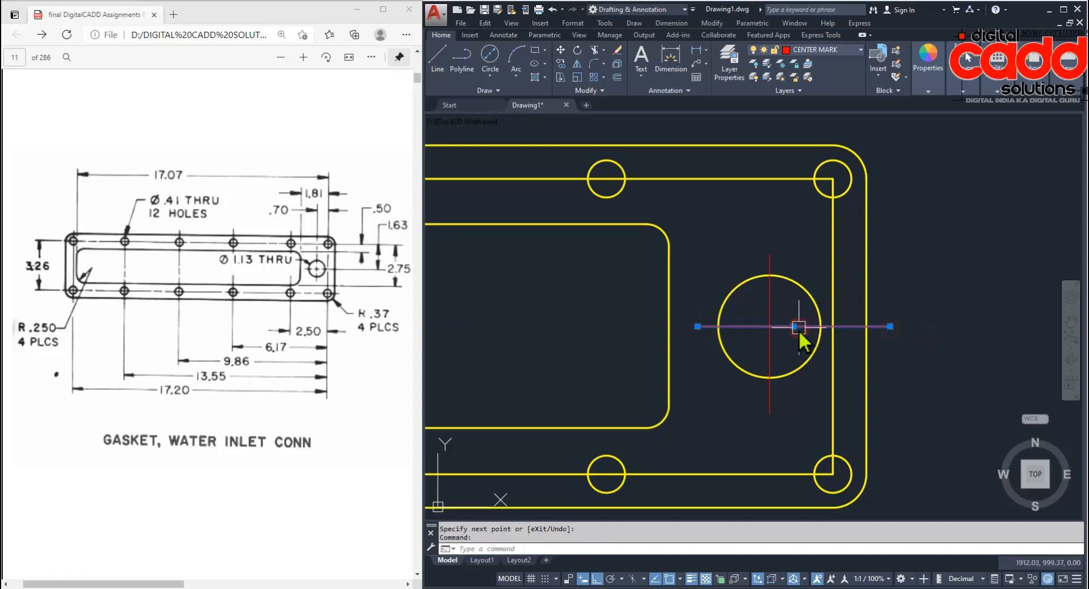
pyautogui.click(795, 328)
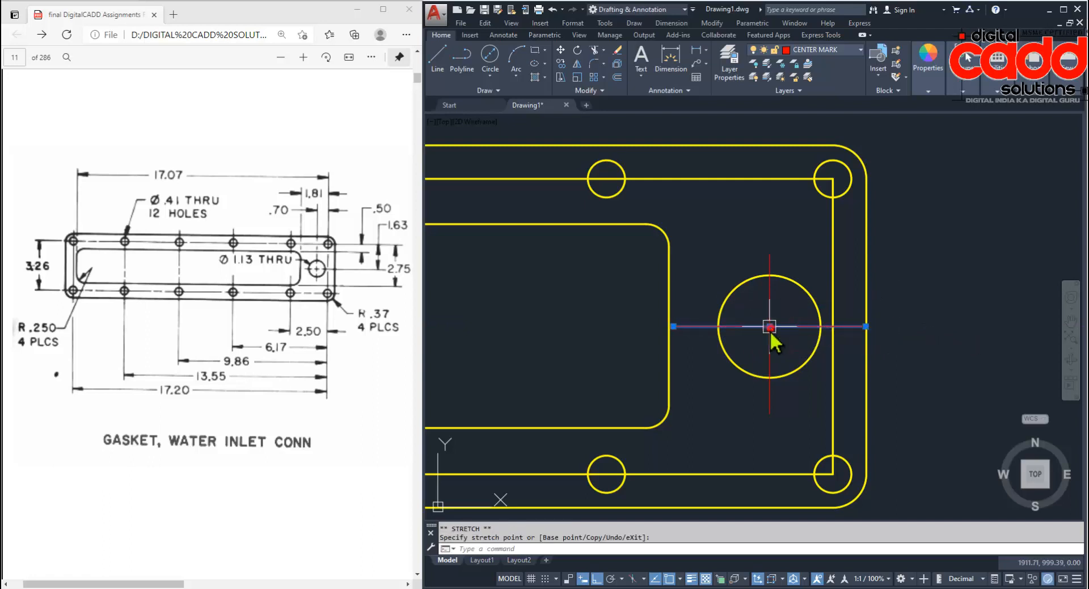
pyautogui.press('Escape')
pyautogui.click(770, 340)
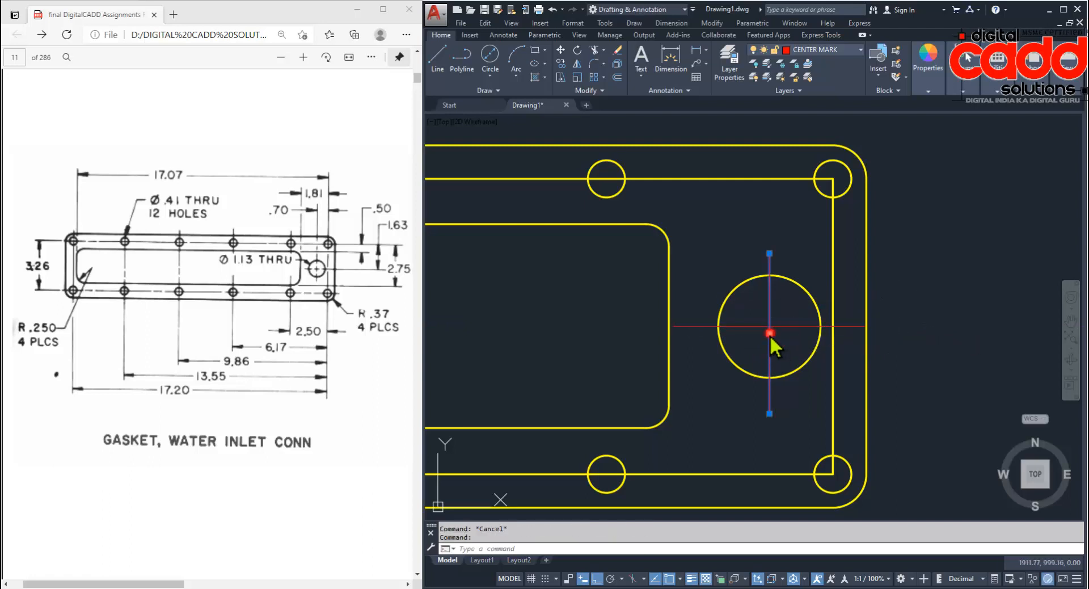
pyautogui.click(769, 334)
pyautogui.press('Escape')
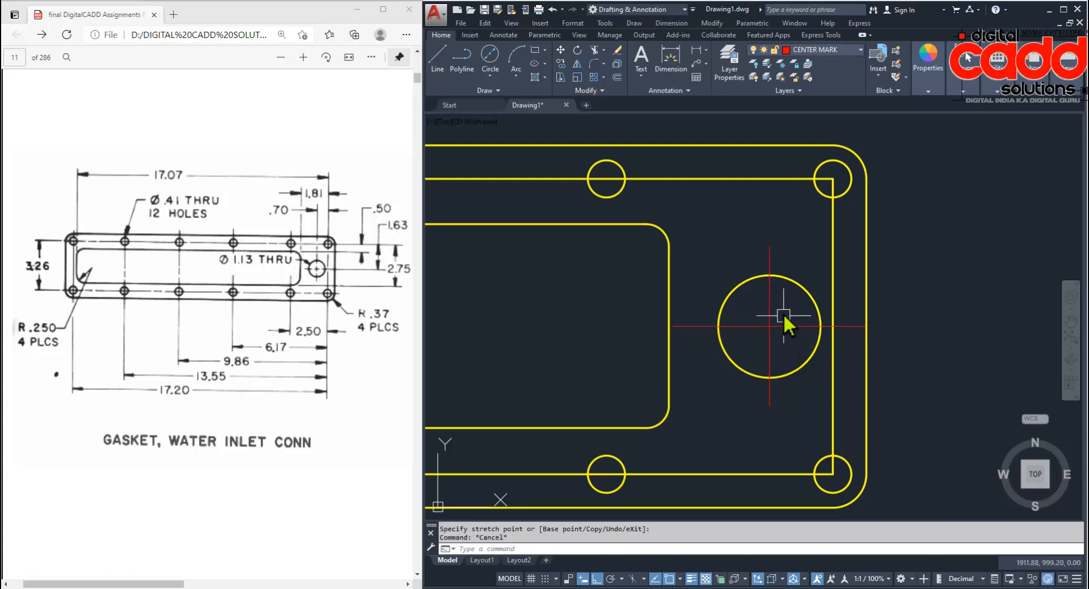
# Set the linetype scale of the large hole's two center lines to 0.25 in their object properties.
pyautogui.click(783, 316)
pyautogui.click(762, 342)
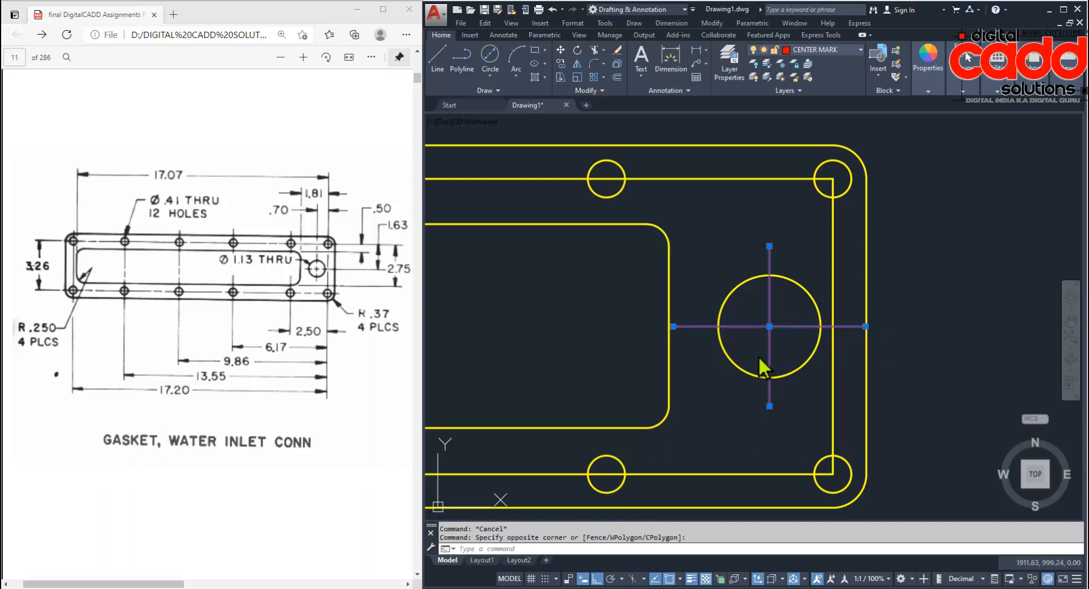
pyautogui.hotkey('ctrl', '1')
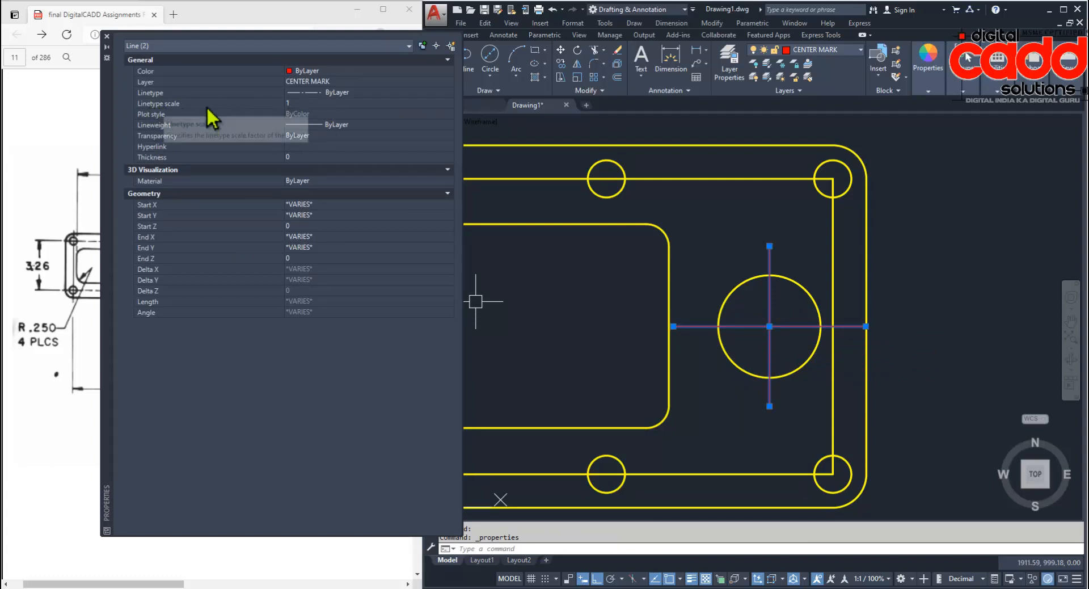
pyautogui.click(305, 104)
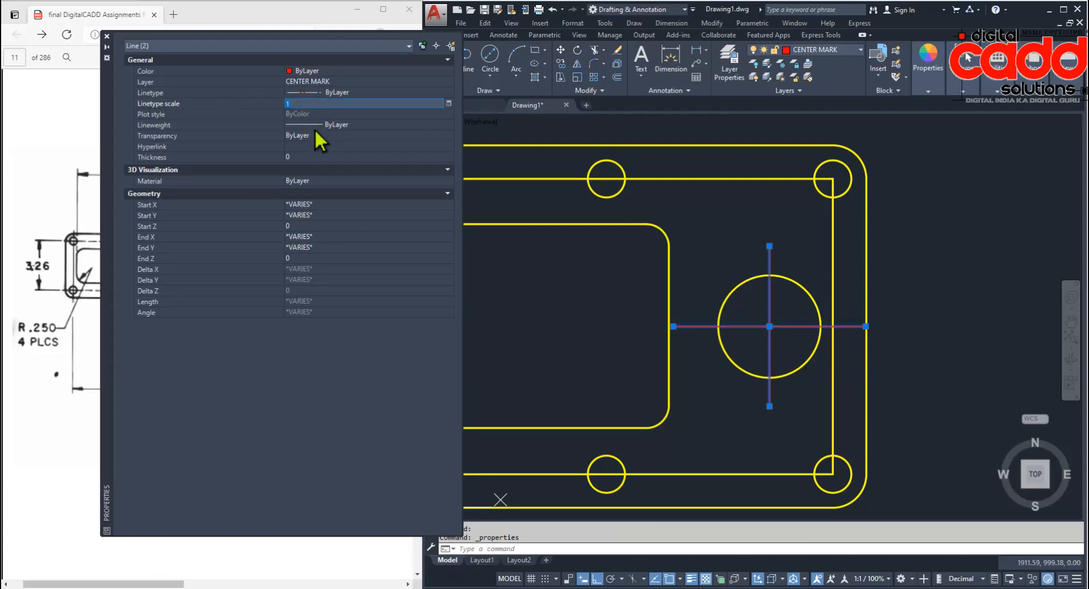
pyautogui.write('.25')
pyautogui.press('Return')
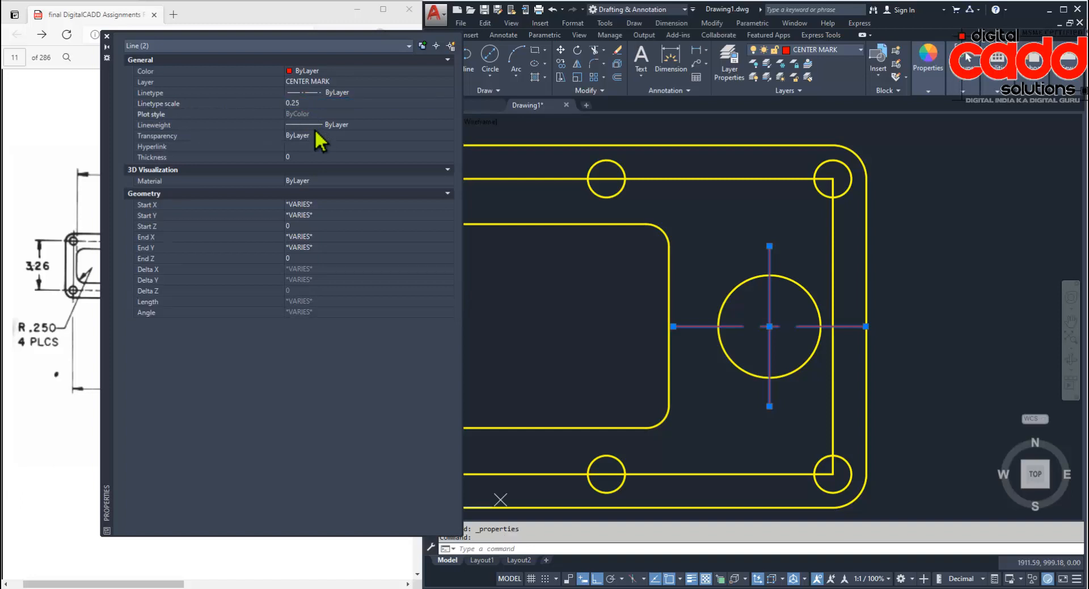
# Try a linetype scale of 0.15 on the two center lines, settle on 0.2, and close their properties.
pyautogui.click(301, 103)
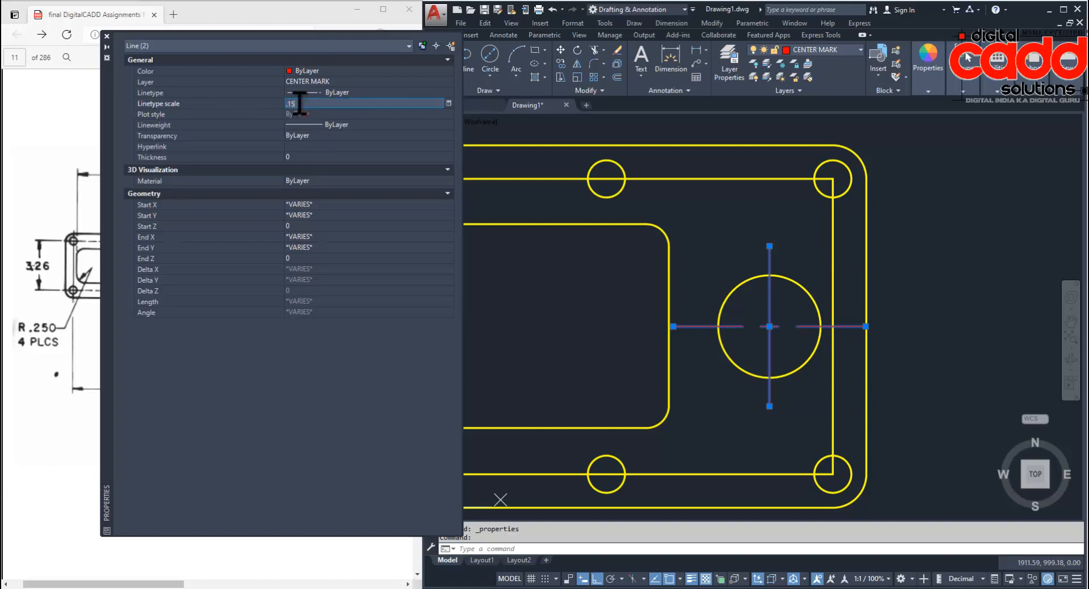
pyautogui.write('.15')
pyautogui.press('Return')
pyautogui.click(298, 103)
pyautogui.press('Return')
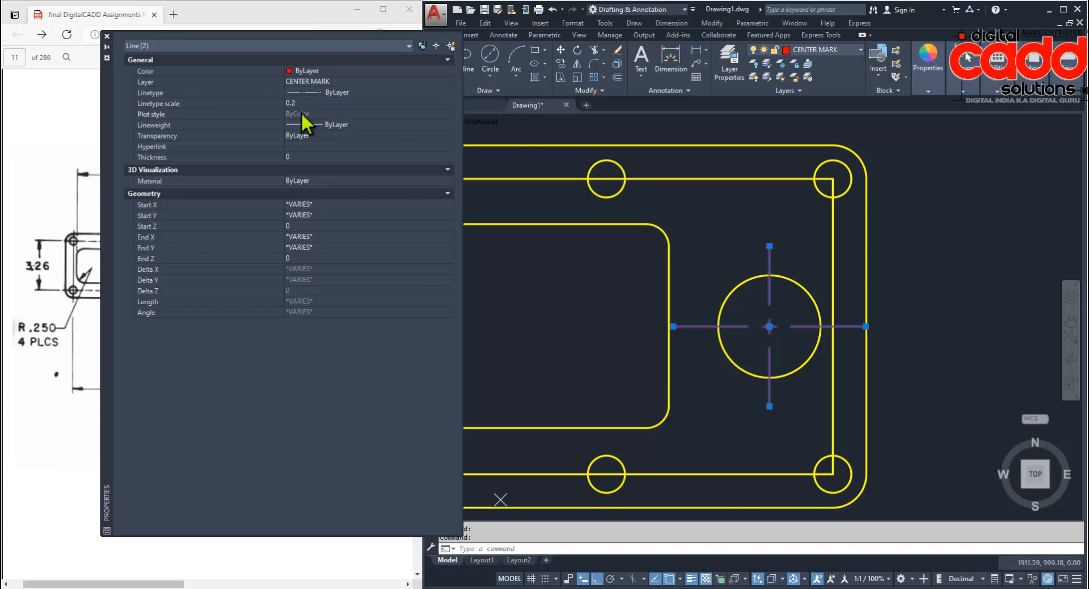
pyautogui.click(107, 36)
pyautogui.press('Escape')
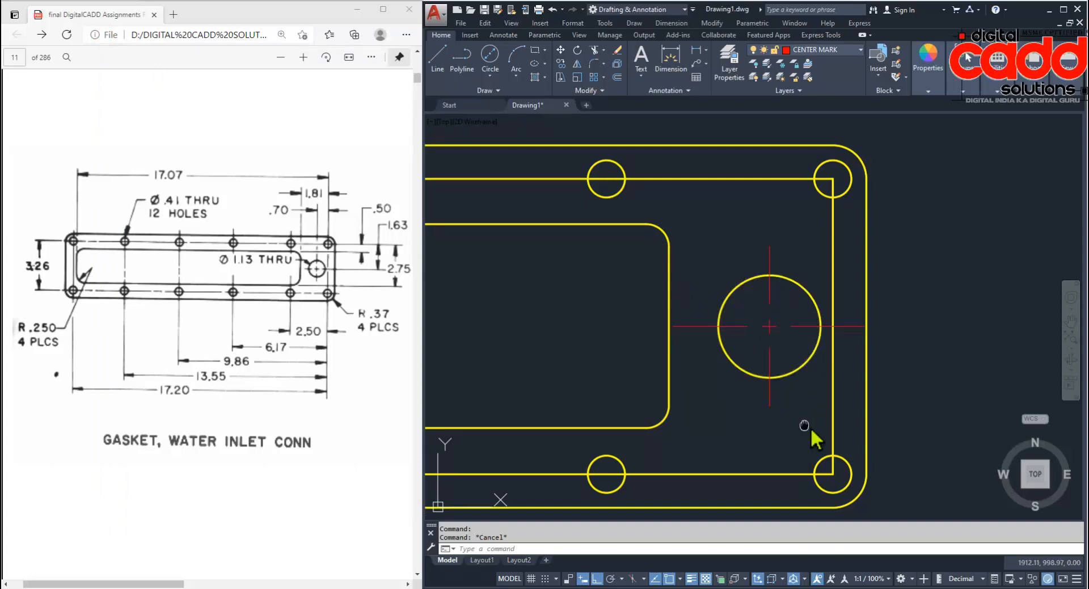
# Match the right, upper and lower lines through the small holes to the properties of the large hole's horizontal center line.
pyautogui.moveTo(811, 427); pyautogui.dragTo(849, 422, button='middle')
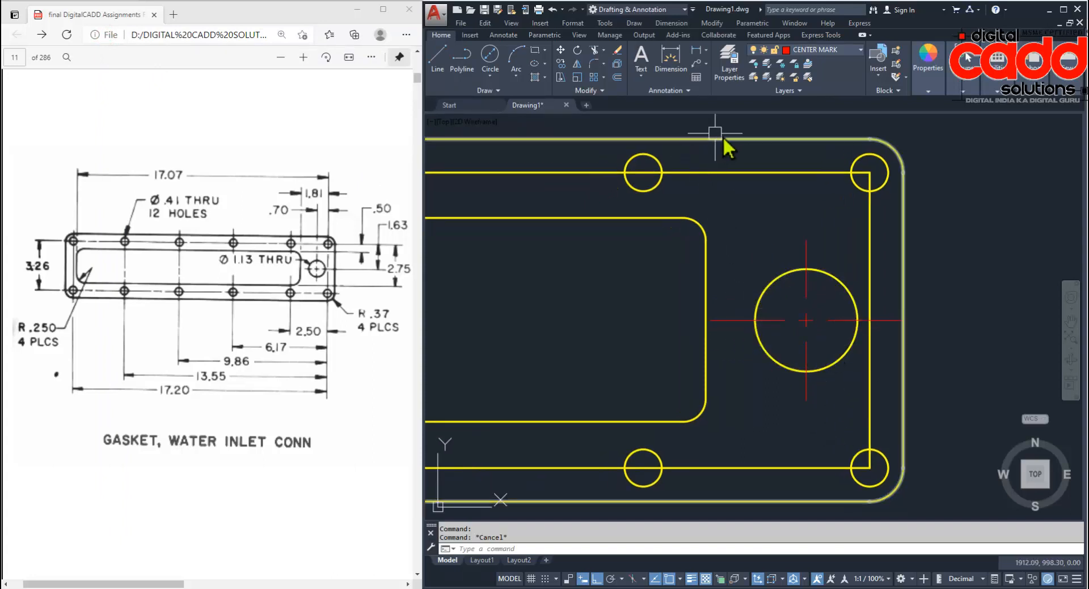
pyautogui.write('M')
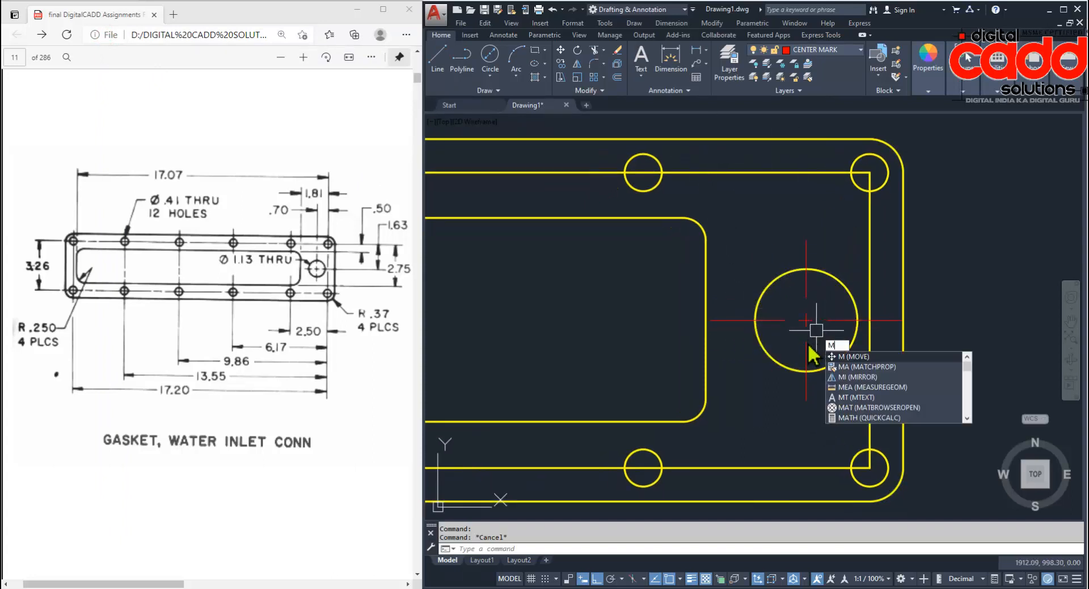
pyautogui.write('A')
pyautogui.press('Return')
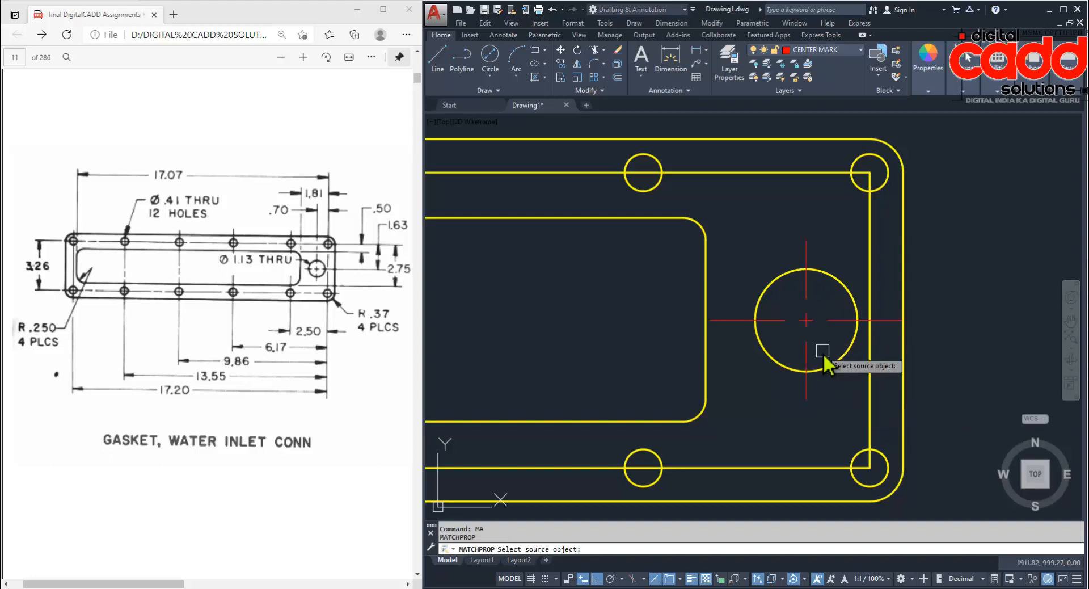
pyautogui.click(833, 321)
pyautogui.click(869, 247)
pyautogui.click(786, 172)
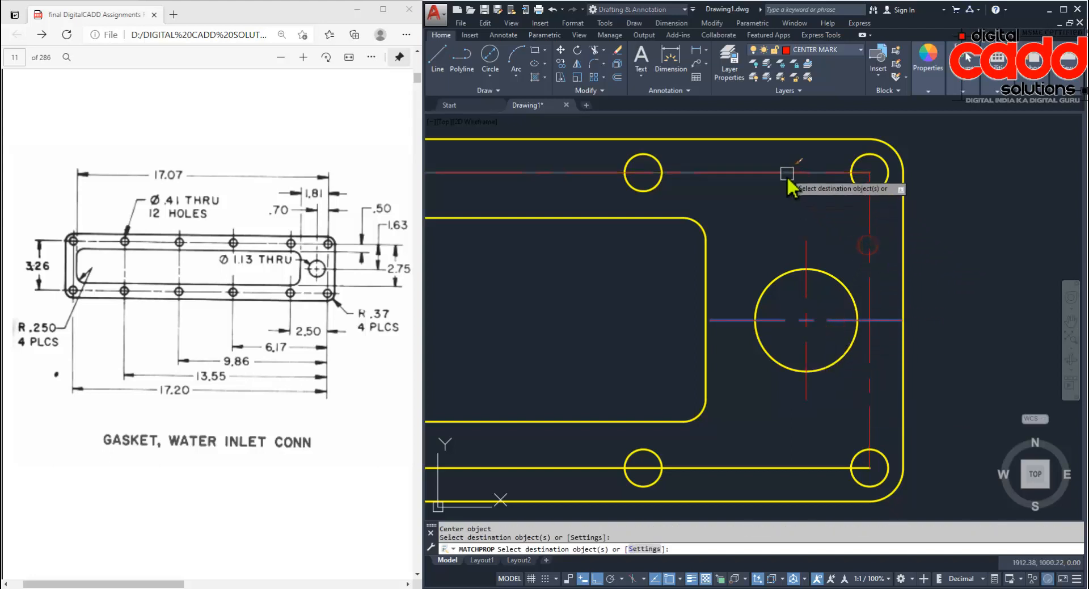
pyautogui.click(726, 468)
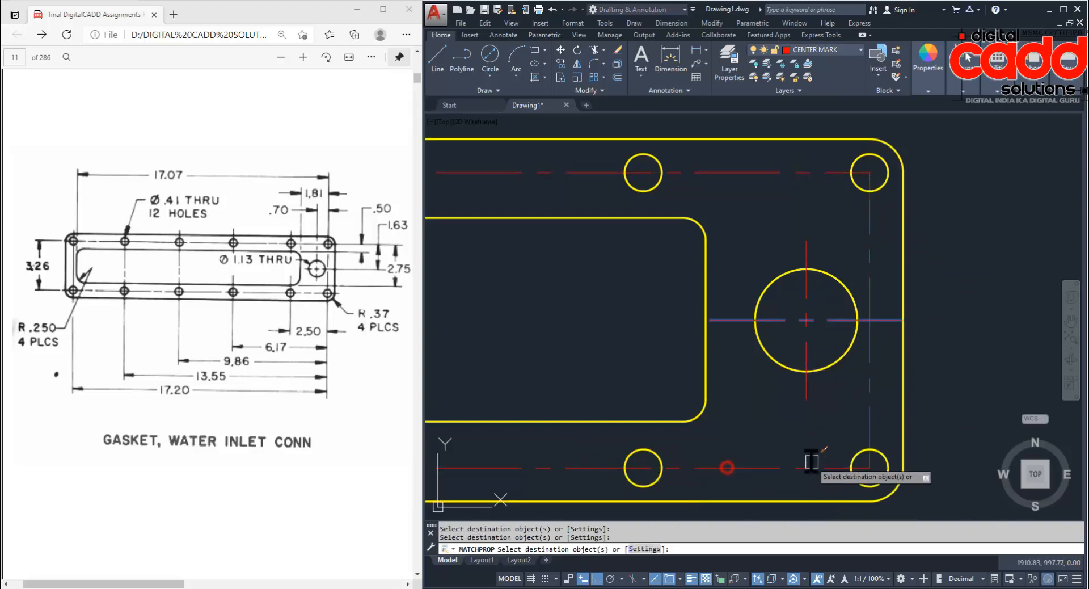
# Match the line through the gasket's leftmost small holes to the same center line properties and finish Match Properties.
pyautogui.scroll(-4, 811, 459)
pyautogui.moveTo(617, 441); pyautogui.dragTo(966, 383, button='middle')
pyautogui.scroll(4, 630, 315)
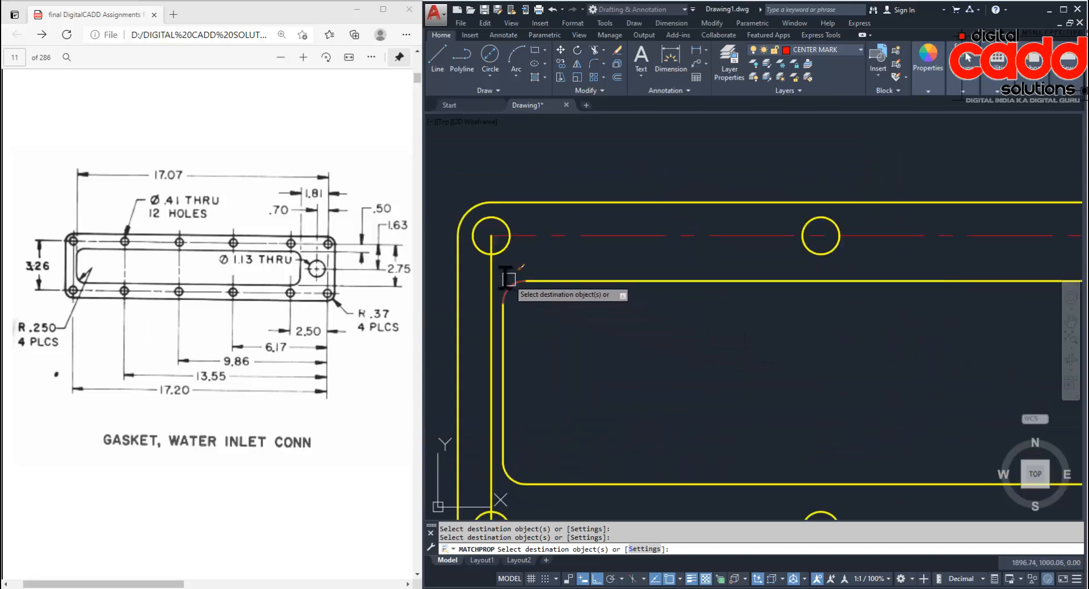
pyautogui.click(494, 274)
pyautogui.press('Return')
pyautogui.scroll(-4, 515, 302)
pyautogui.moveTo(697, 343); pyautogui.dragTo(555, 324, button='middle')
pyautogui.moveTo(813, 340)
pyautogui.mouseDown(button='middle')
pyautogui.moveTo(712, 345)
pyautogui.moveTo(785, 346)
pyautogui.moveTo(767, 347)
pyautogui.mouseUp(button='middle')
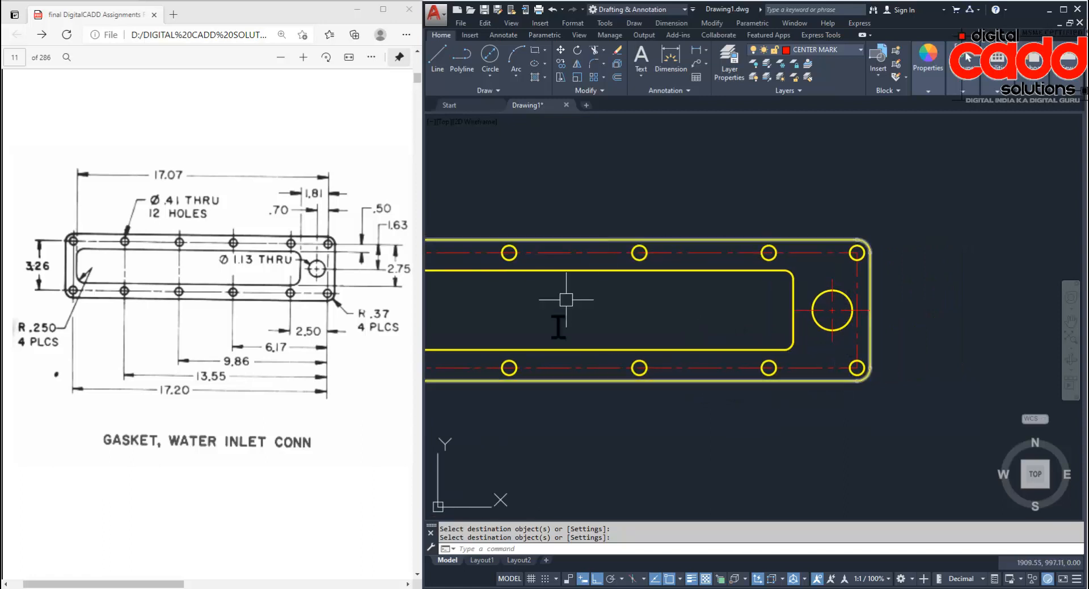
pyautogui.click(574, 367)
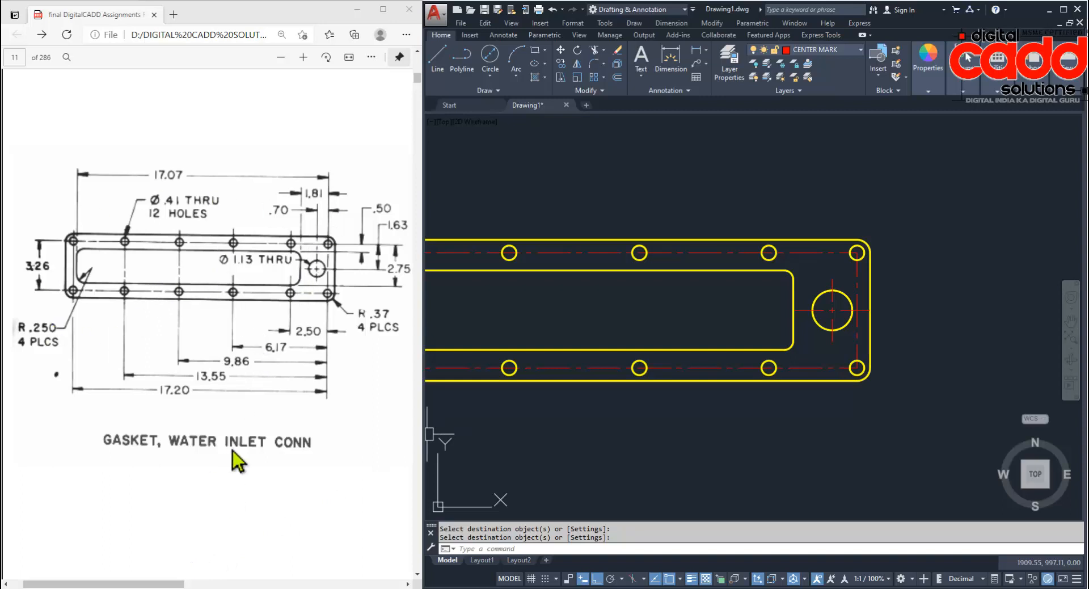
# Bring the retainer drawing into view in the reference PDF and make DRAWING the current layer in AutoCAD.
pyautogui.moveTo(178, 583); pyautogui.dragTo(370, 583)
pyautogui.click(710, 433)
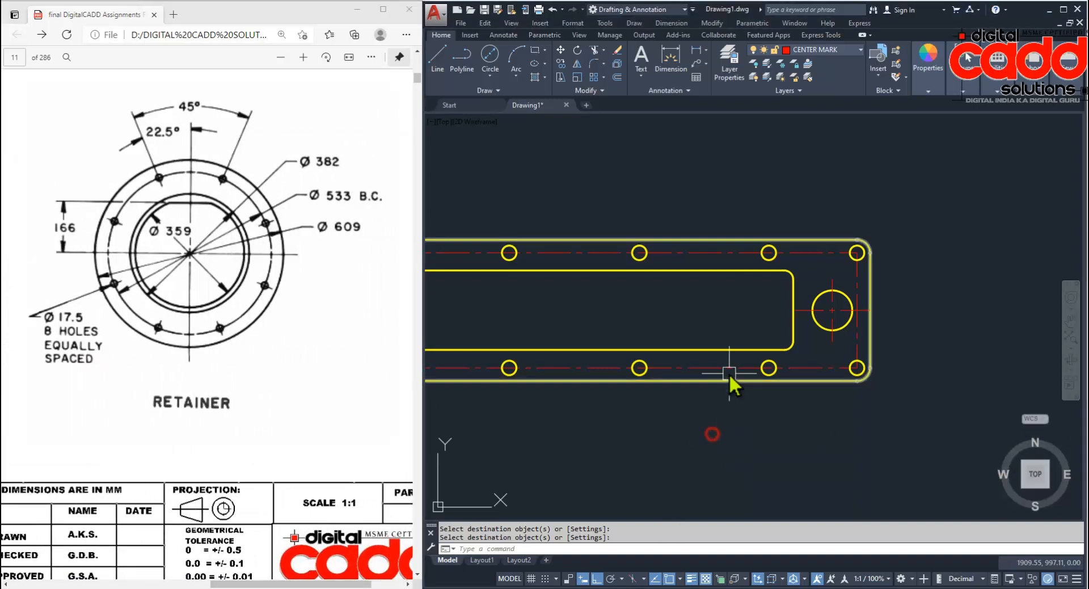
pyautogui.scroll(-6, 726, 375)
pyautogui.moveTo(904, 390)
pyautogui.mouseDown(button='middle')
pyautogui.moveTo(844, 329)
pyautogui.moveTo(859, 322)
pyautogui.mouseUp(button='middle')
pyautogui.moveTo(876, 279); pyautogui.dragTo(375, 272, button='middle')
pyautogui.click(825, 50)
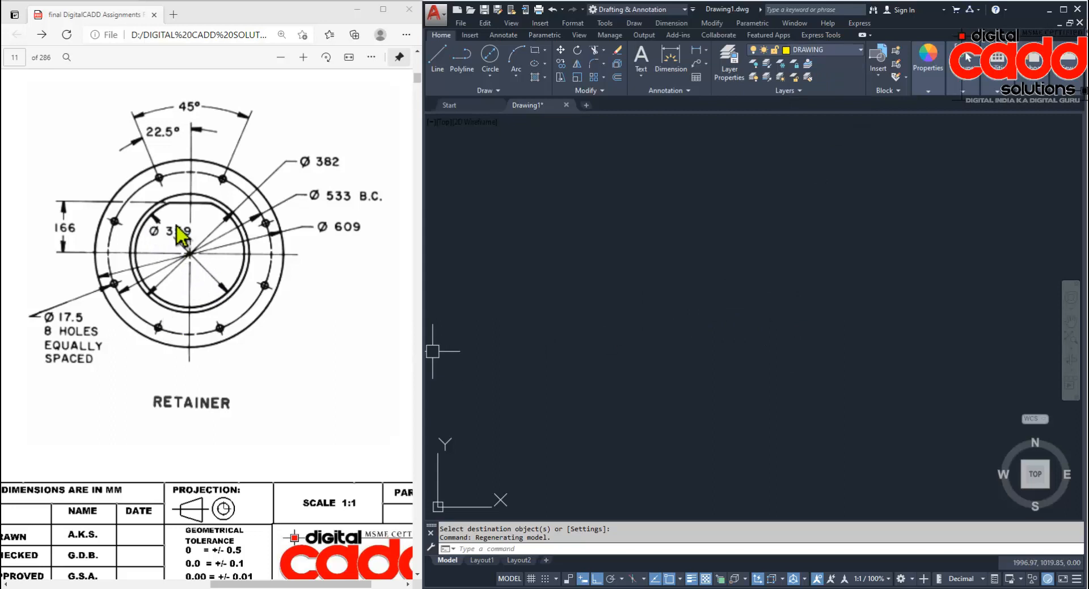
# Draw a 359 mm diameter circle in the empty area beside the gasket as the retainer's inner circle.
pyautogui.click(490, 62)
pyautogui.click(723, 302)
pyautogui.write('3')
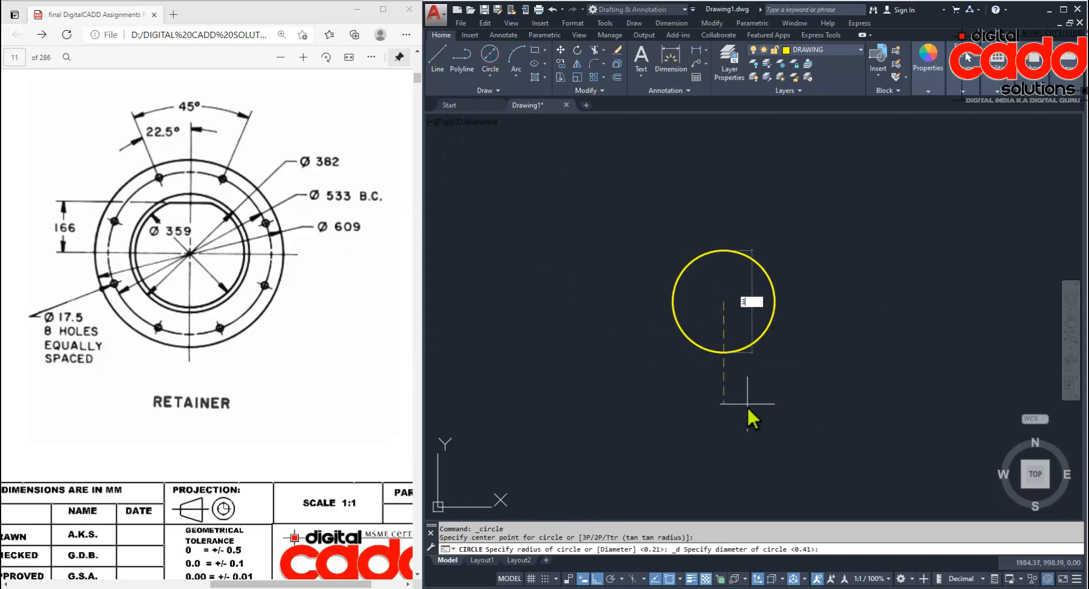
pyautogui.write('59')
pyautogui.press('Return')
pyautogui.scroll(-4, 665, 358)
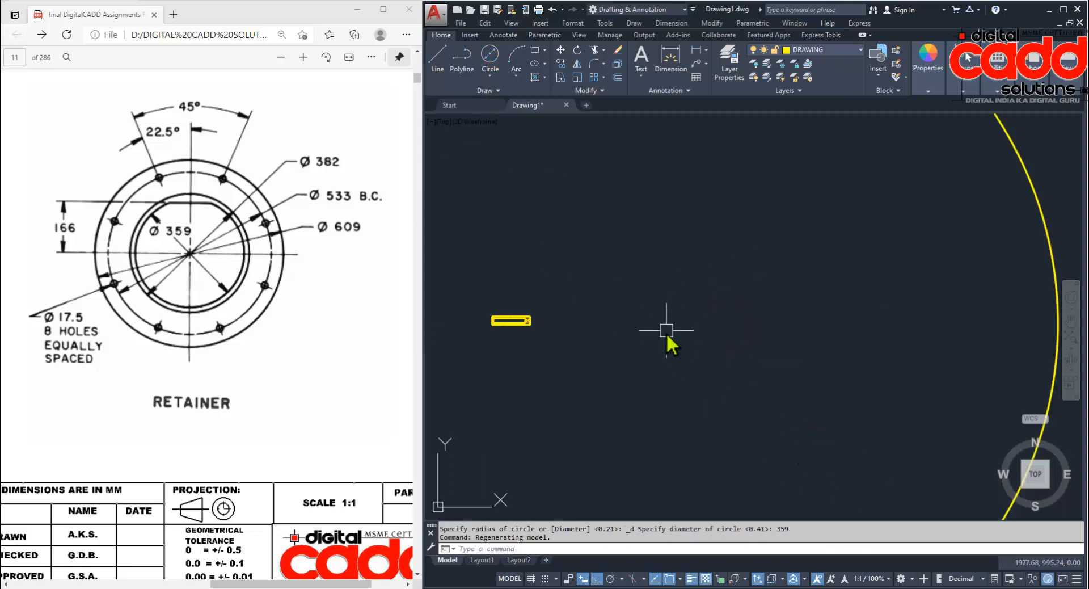
# Move the whole gasket drawing out of the 359 mm circle to free space on its left.
pyautogui.moveTo(662, 356); pyautogui.dragTo(781, 338, button='middle')
pyautogui.scroll(2, 760, 320)
pyautogui.click(633, 266)
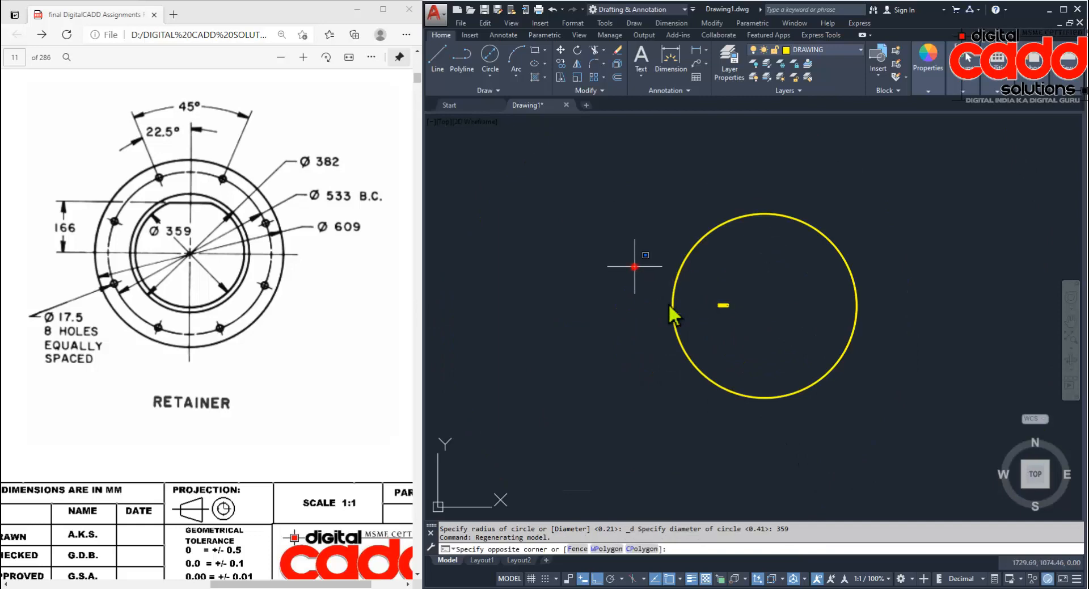
pyautogui.click(780, 338)
pyautogui.click(560, 50)
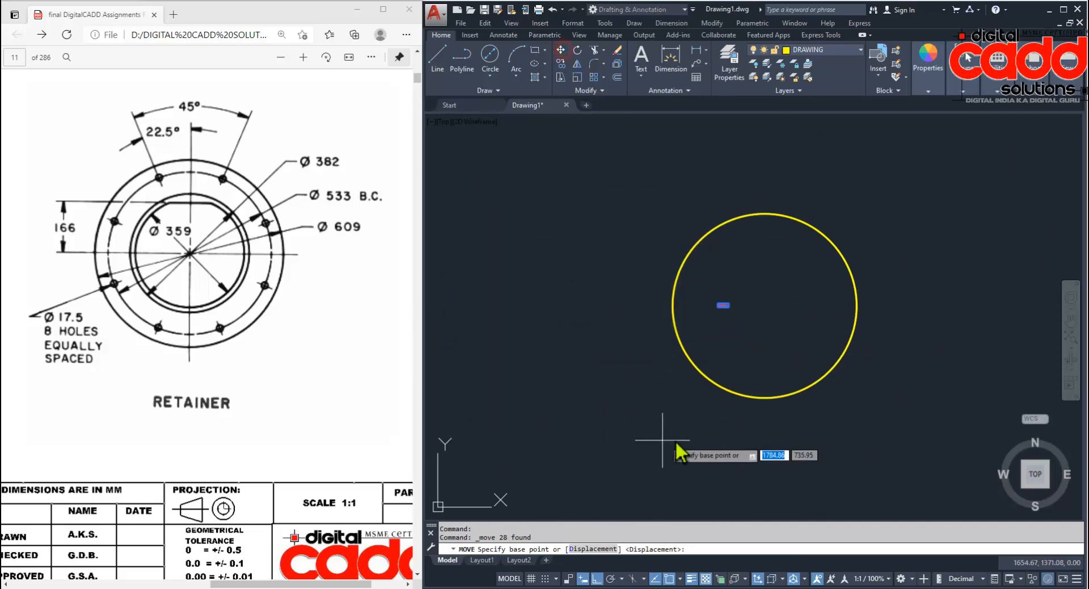
pyautogui.click(685, 433)
pyautogui.moveTo(615, 411); pyautogui.dragTo(816, 406, button='middle')
pyautogui.click(487, 367)
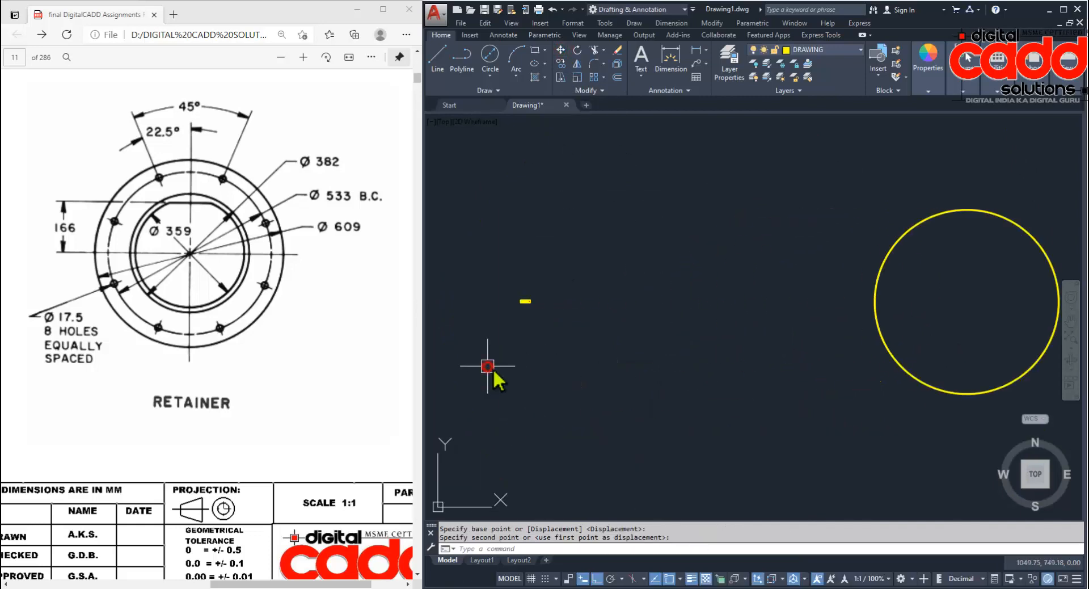
pyautogui.press('Escape')
pyautogui.moveTo(813, 353)
pyautogui.mouseDown(button='middle')
pyautogui.moveTo(772, 367)
pyautogui.moveTo(632, 348)
pyautogui.mouseUp(button='middle')
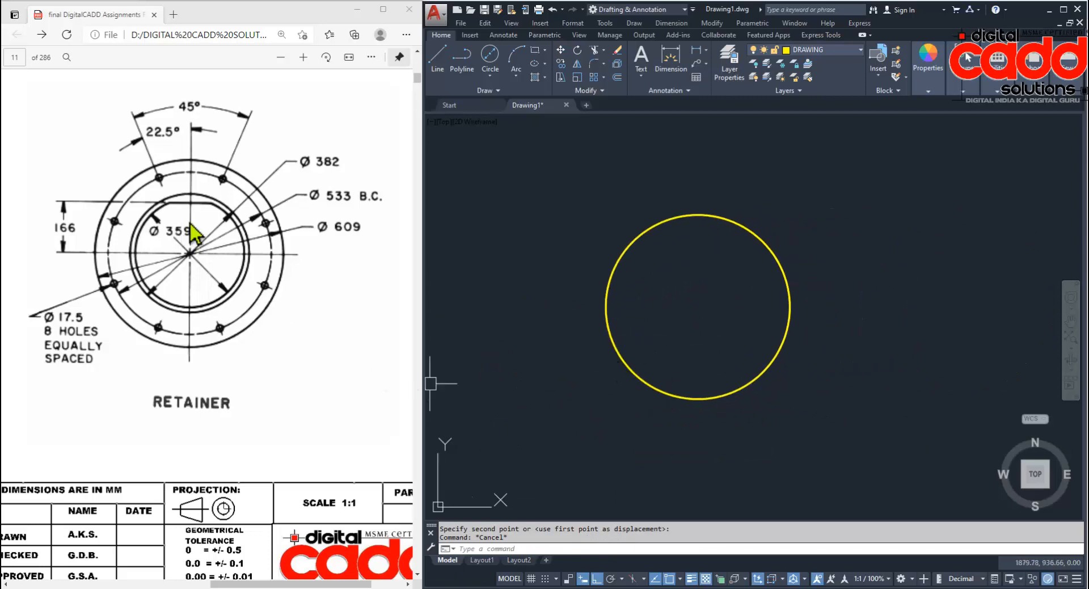
# Draw a 382 mm diameter circle concentric with the retainer's inner circle.
pyautogui.click(490, 57)
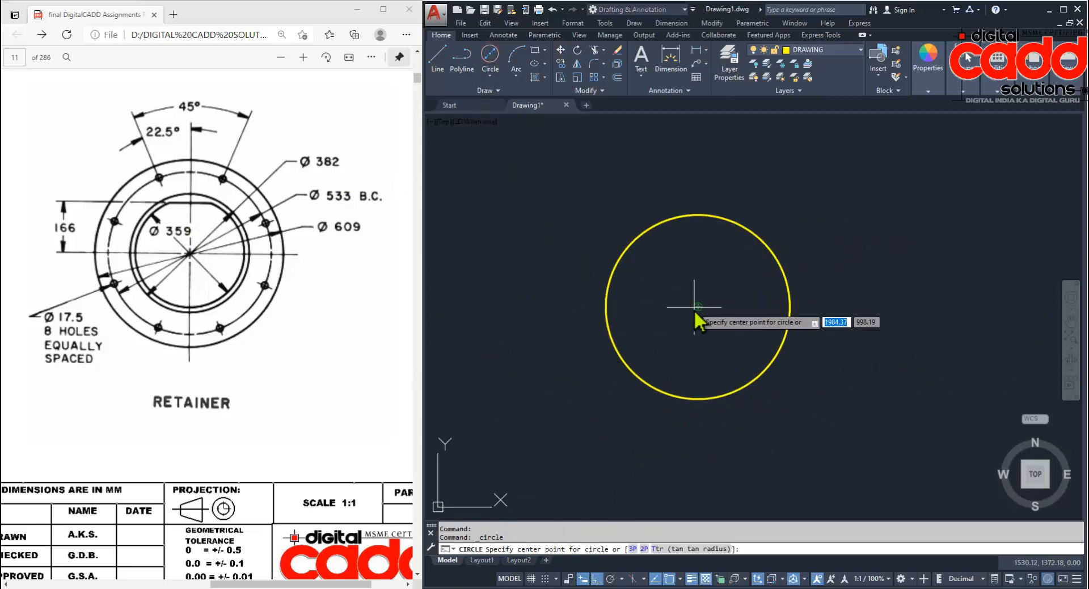
pyautogui.click(696, 316)
pyautogui.write('3')
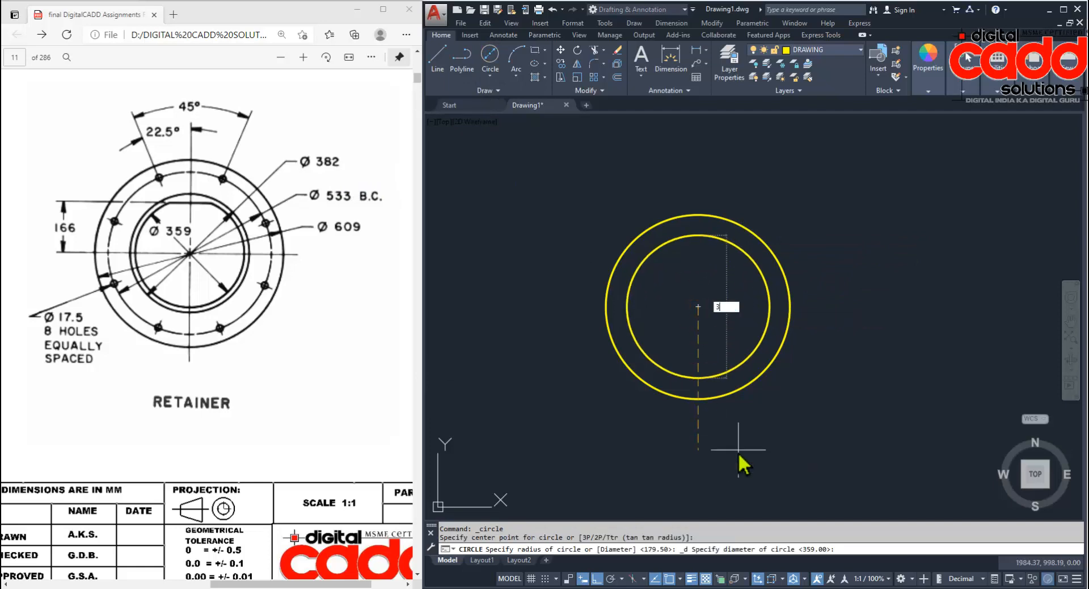
pyautogui.write('82')
pyautogui.press('Return')
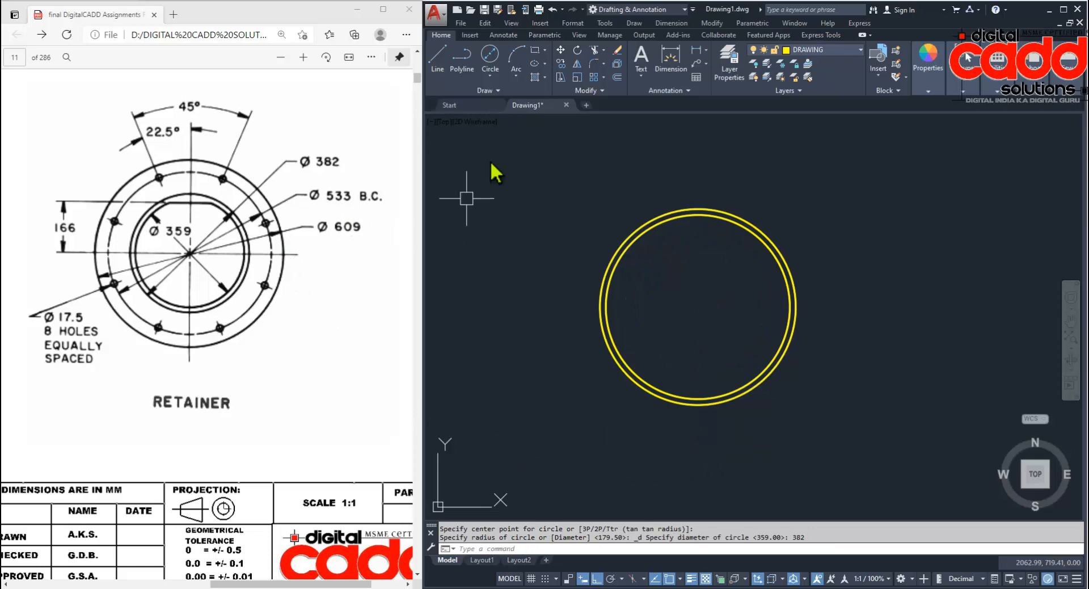
# Draw the 533 mm diameter bolt circle and the 609 mm diameter outer circle on the same center.
pyautogui.click(489, 56)
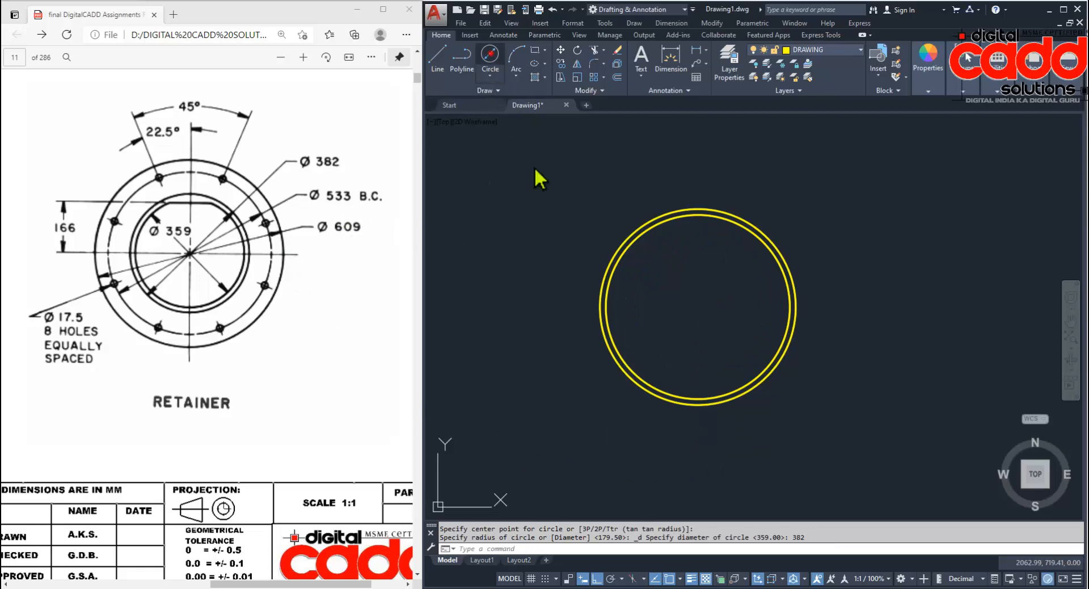
pyautogui.click(698, 306)
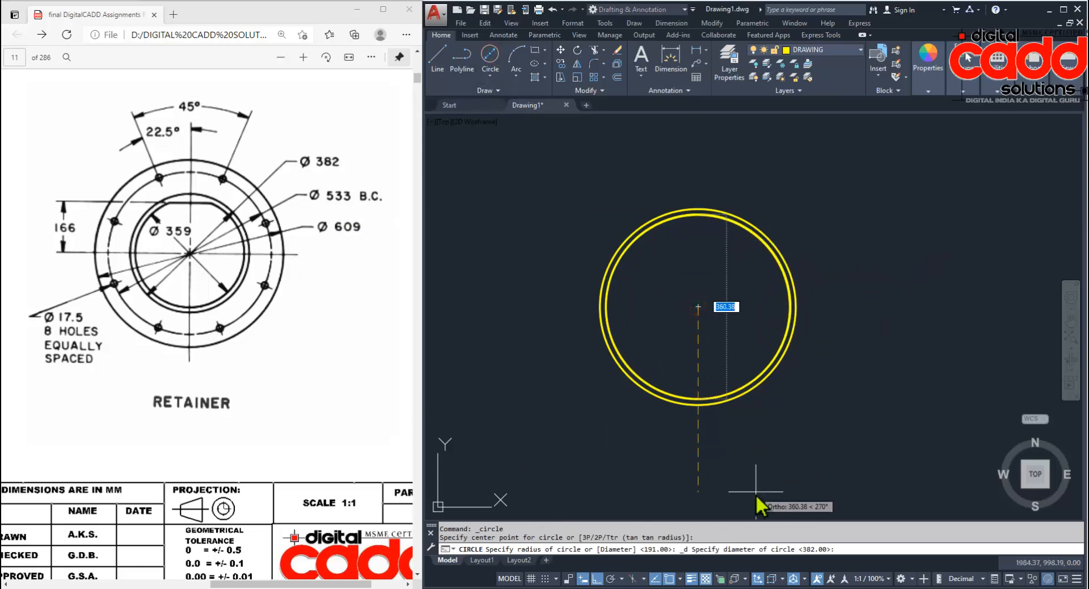
pyautogui.write('533')
pyautogui.press('Return')
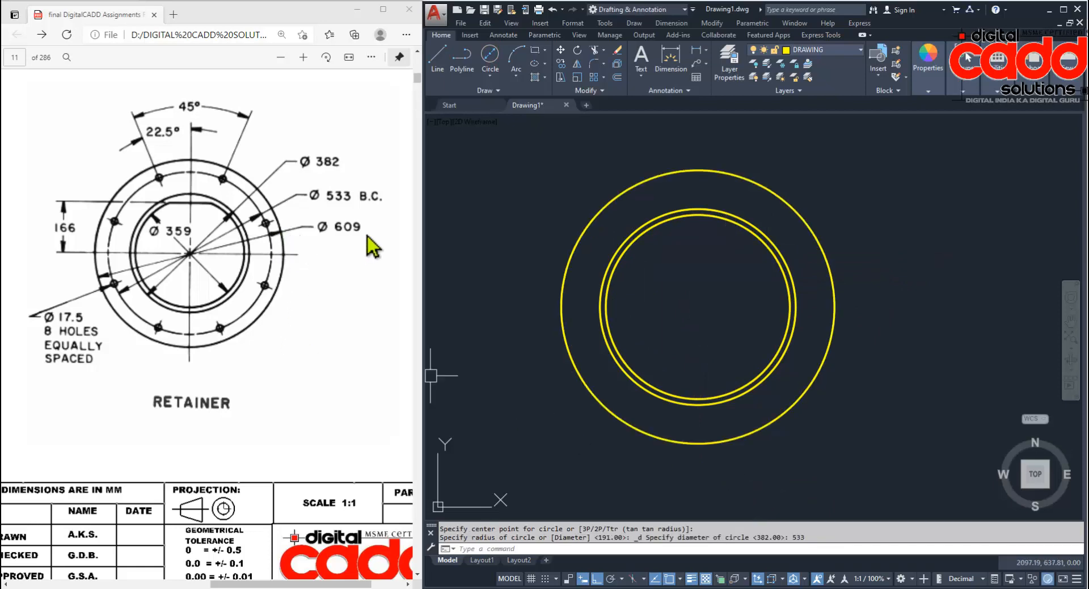
pyautogui.click(491, 61)
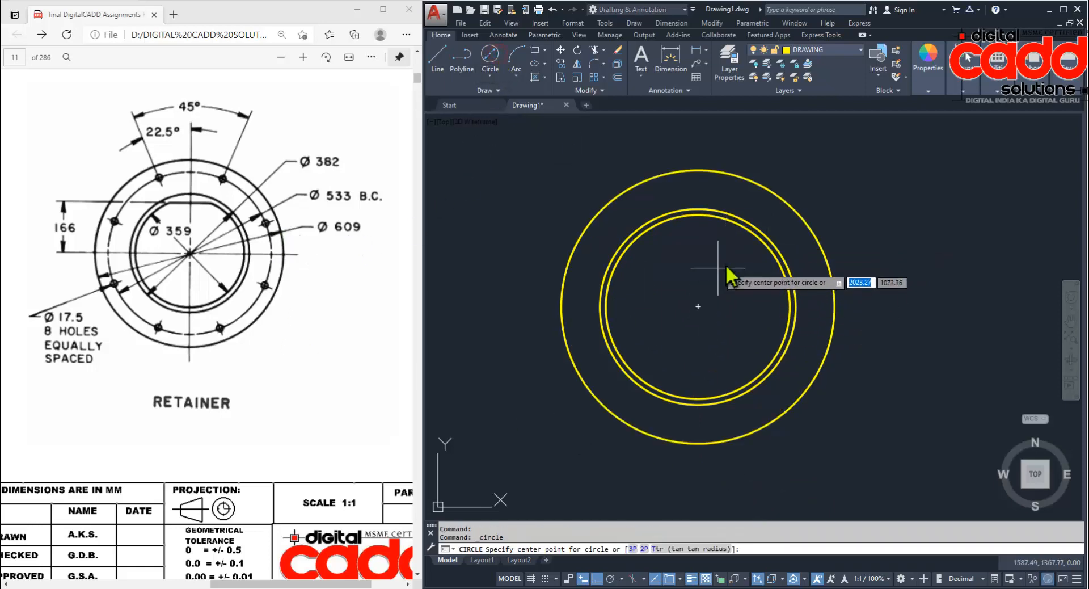
pyautogui.click(698, 307)
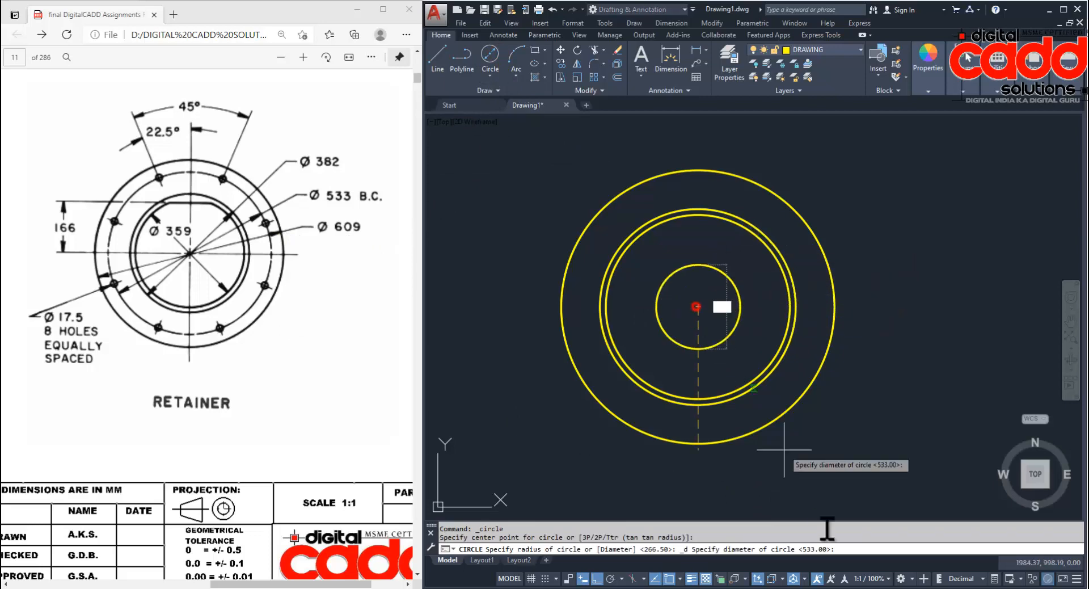
pyautogui.press('Return')
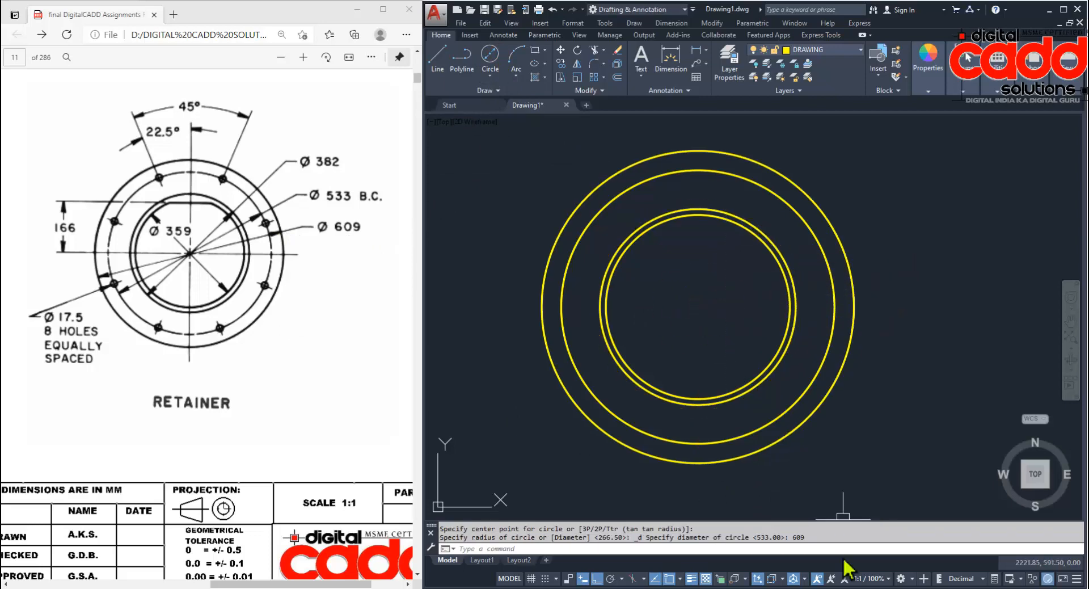
# Draw a vertical and a horizontal line between opposite quadrants of the 609 mm outer circle, crossing at its center.
pyautogui.moveTo(707, 419); pyautogui.dragTo(682, 417, button='middle')
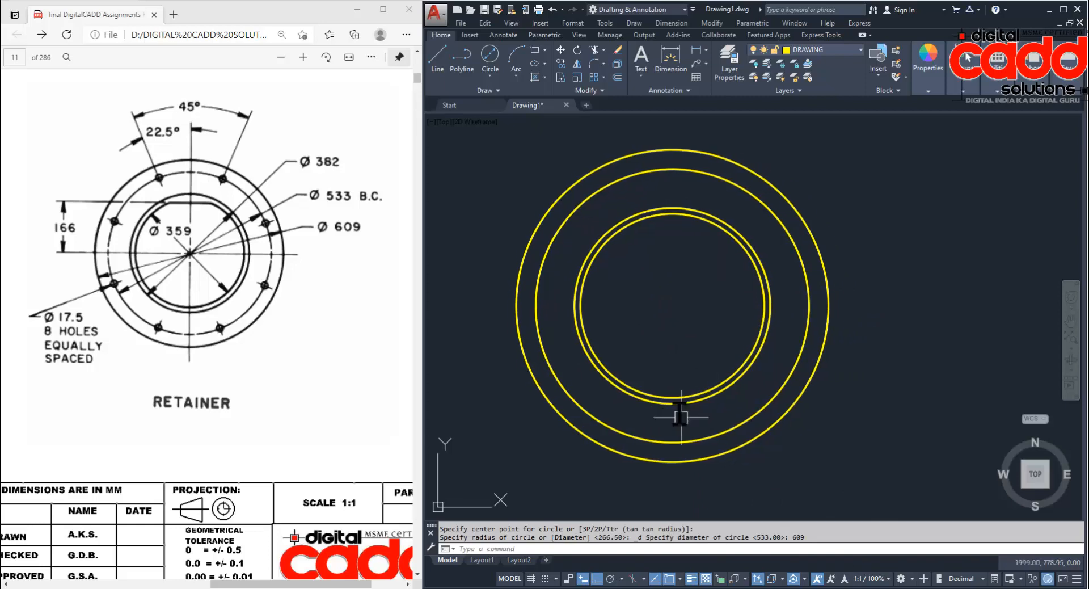
pyautogui.click(437, 59)
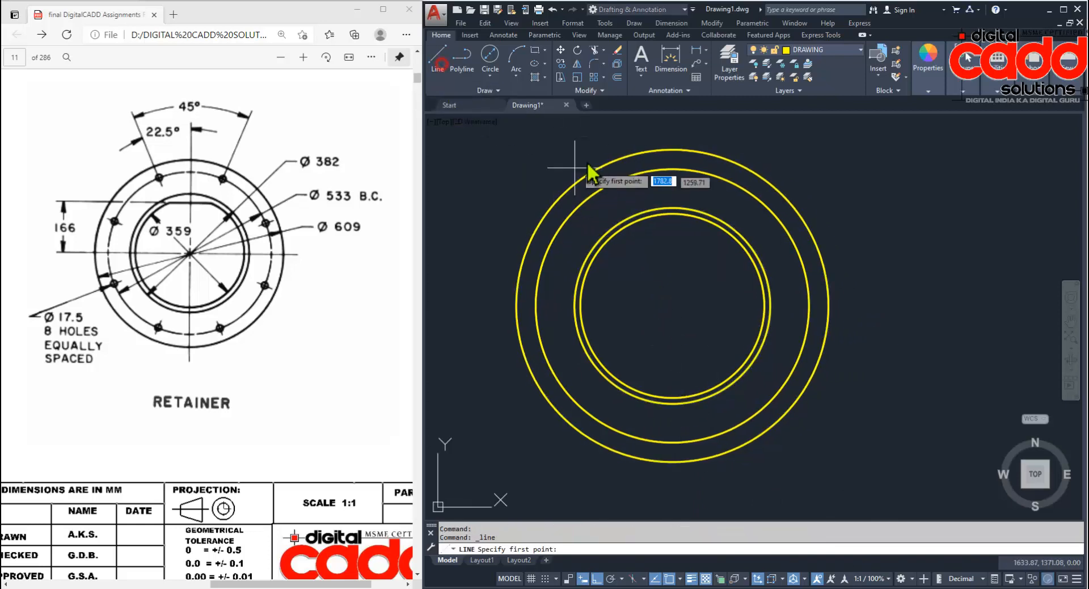
pyautogui.click(672, 150)
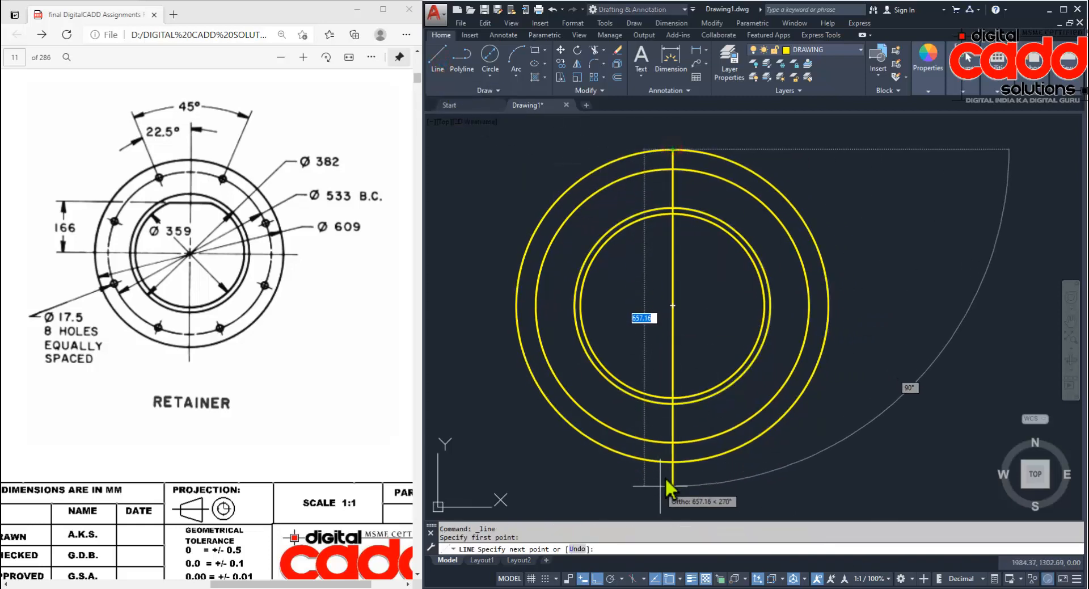
pyautogui.click(672, 462)
pyautogui.press('Return')
pyautogui.press('Return')
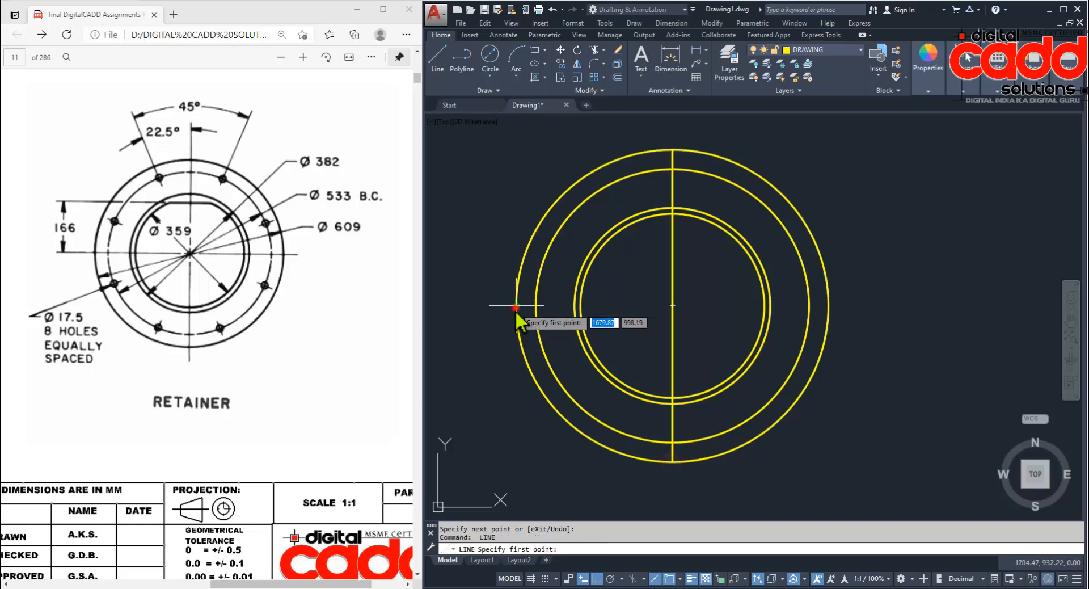
pyautogui.click(515, 305)
pyautogui.click(828, 305)
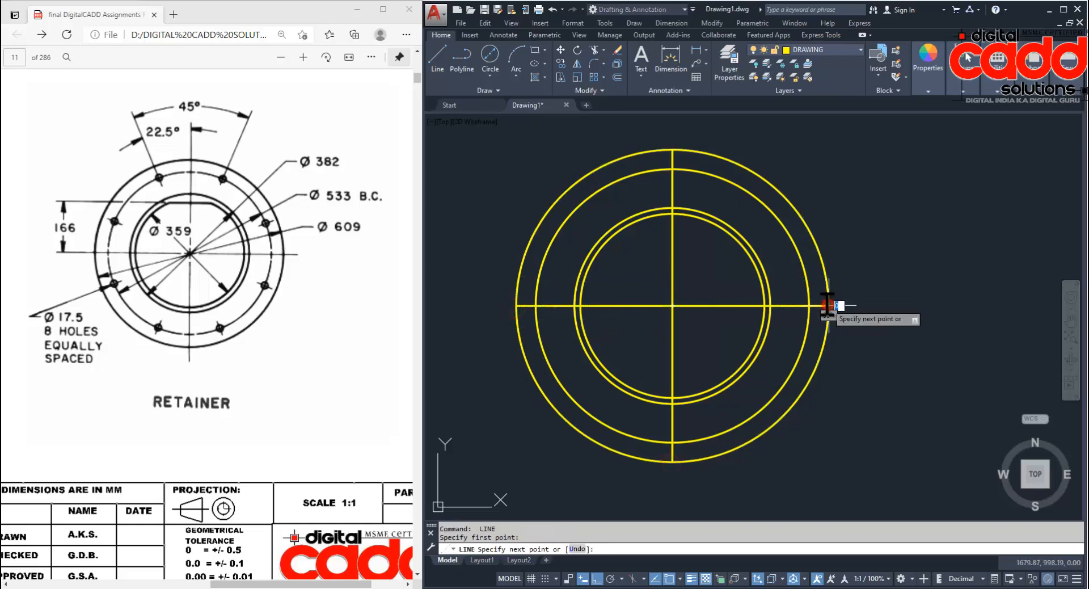
pyautogui.press('Return')
pyautogui.moveTo(652, 346); pyautogui.dragTo(674, 361, button='middle')
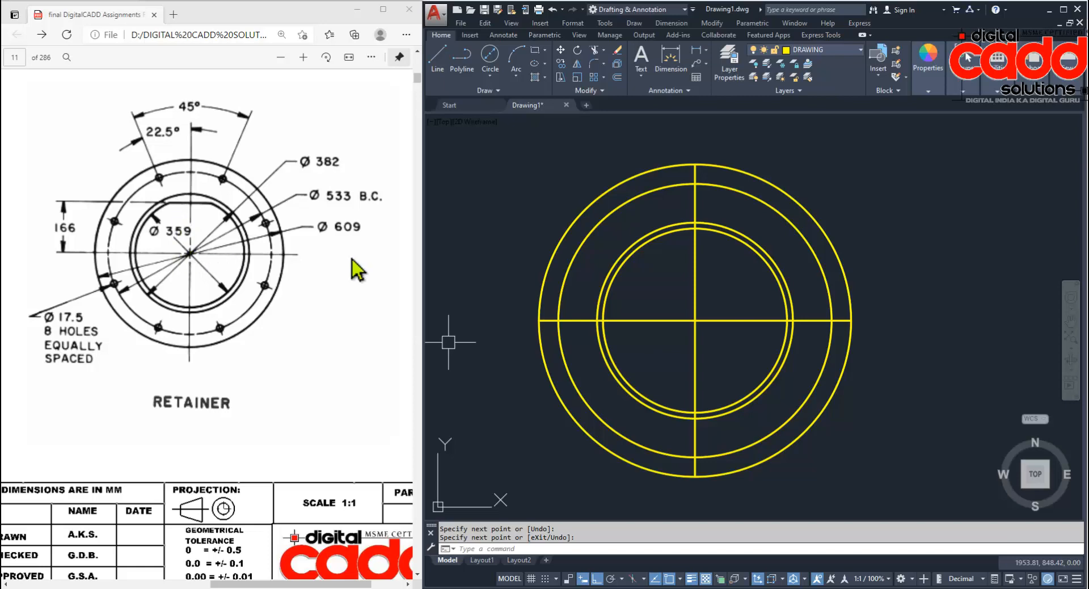
# Offset the retainer's horizontal center line upward by 166 mm.
pyautogui.click(618, 78)
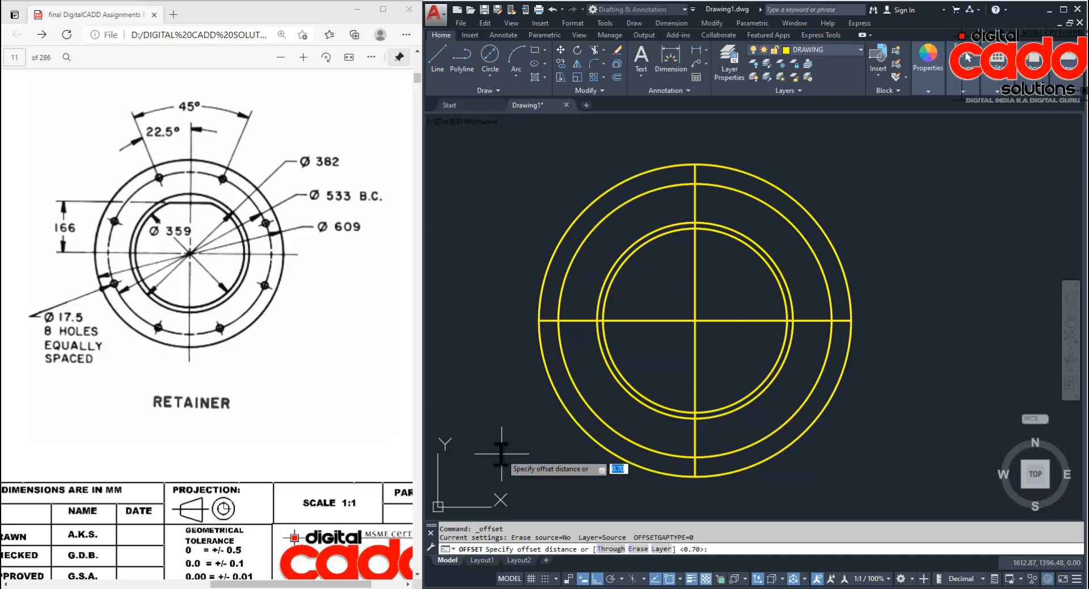
pyautogui.write('166')
pyautogui.press('Return')
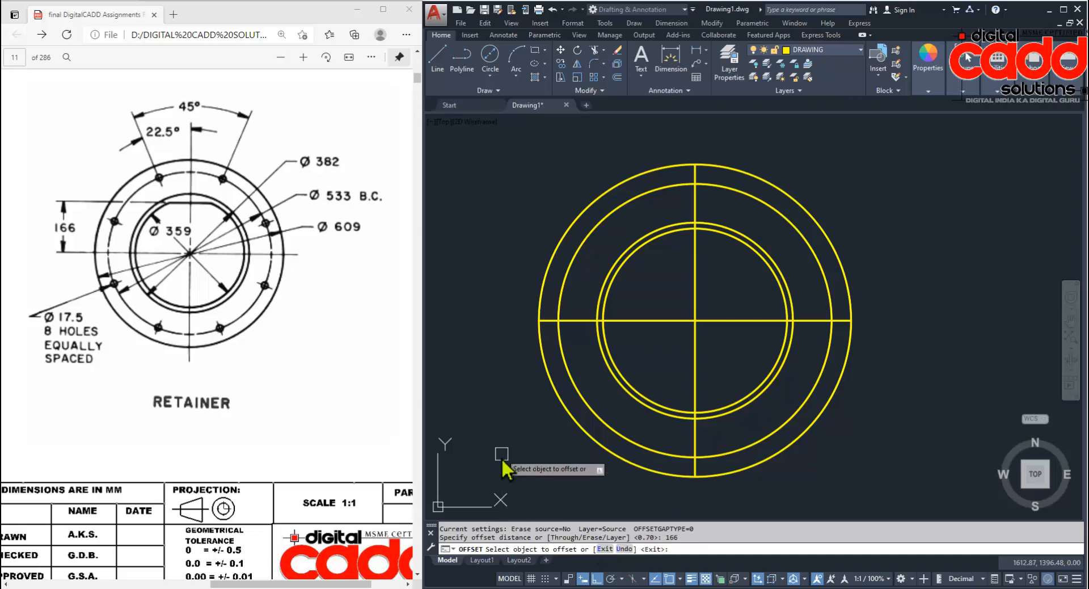
pyautogui.click(641, 317)
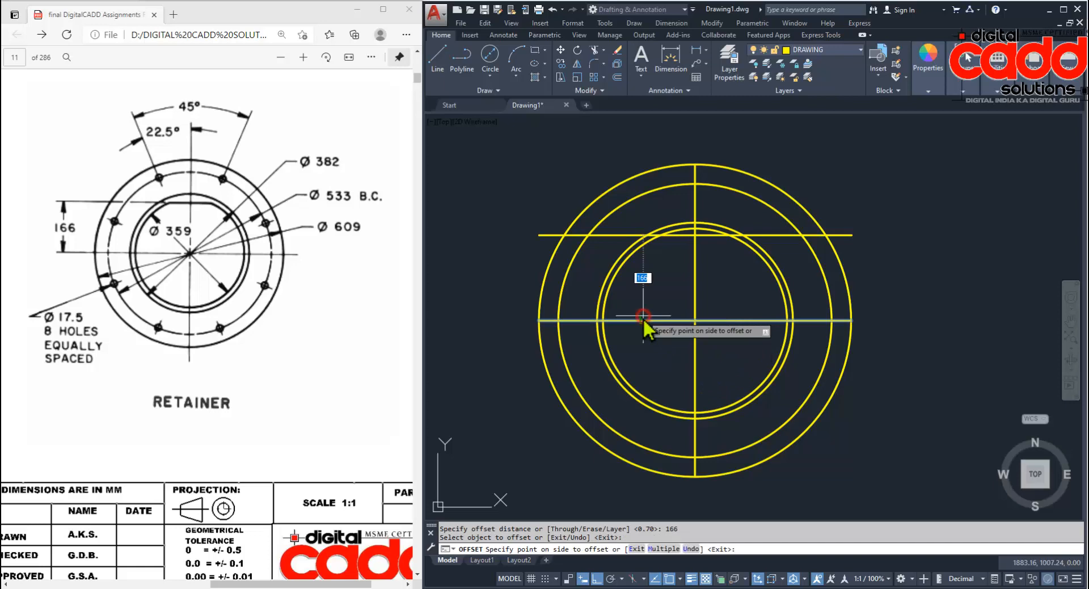
pyautogui.click(673, 130)
pyautogui.press('Return')
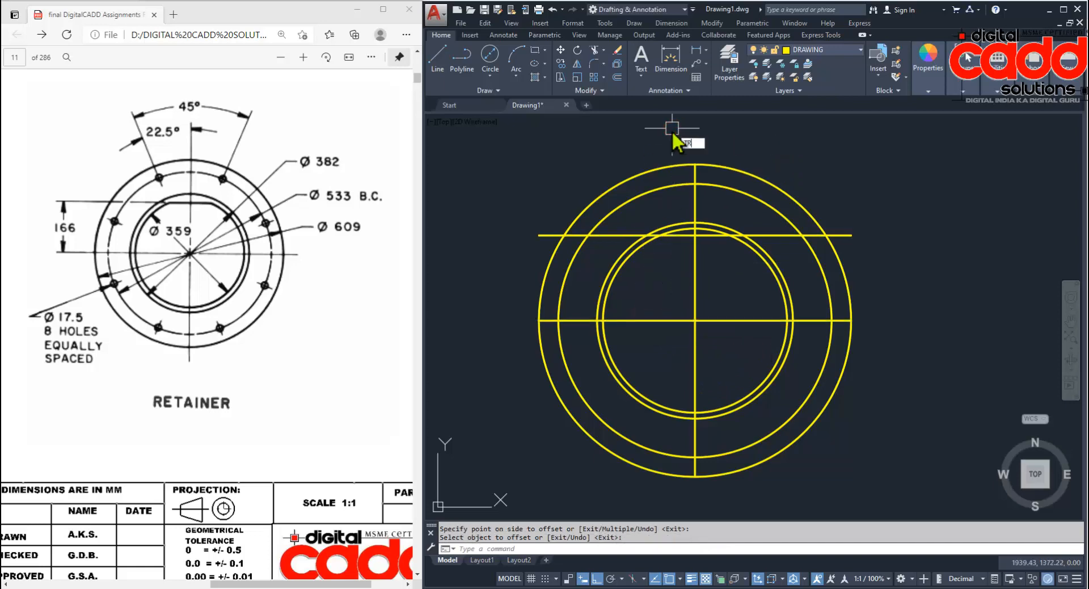
# Trim the inner circle above the offset line and the line's short segments between the inner circle and the 382 mm circle.
pyautogui.write('TR')
pyautogui.press('Return')
pyautogui.scroll(3, 677, 235)
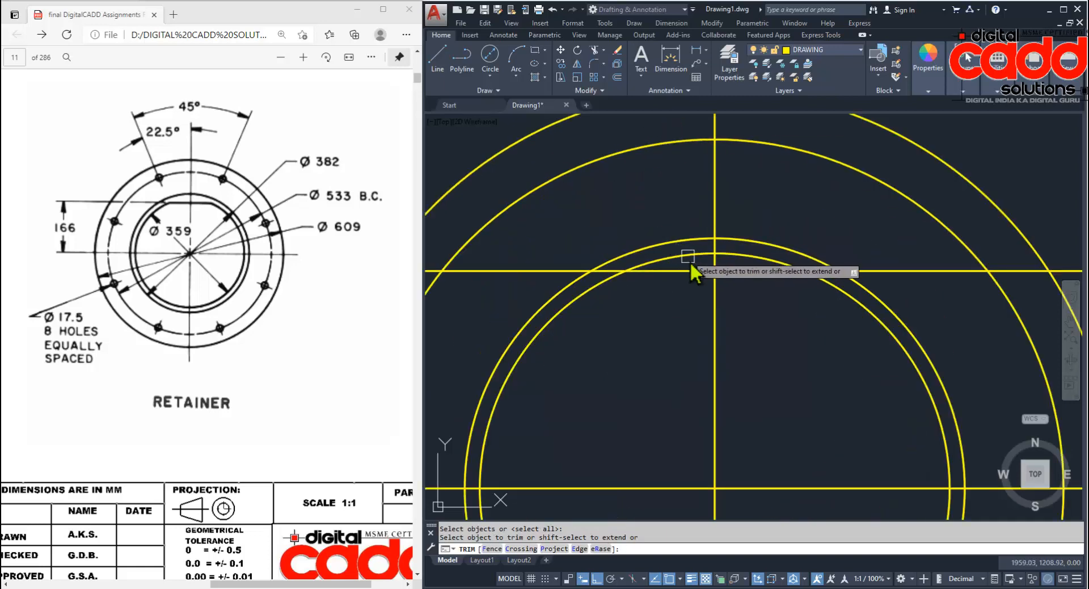
pyautogui.click(749, 259)
pyautogui.scroll(2, 828, 284)
pyautogui.click(818, 254)
pyautogui.scroll(-1, 805, 279)
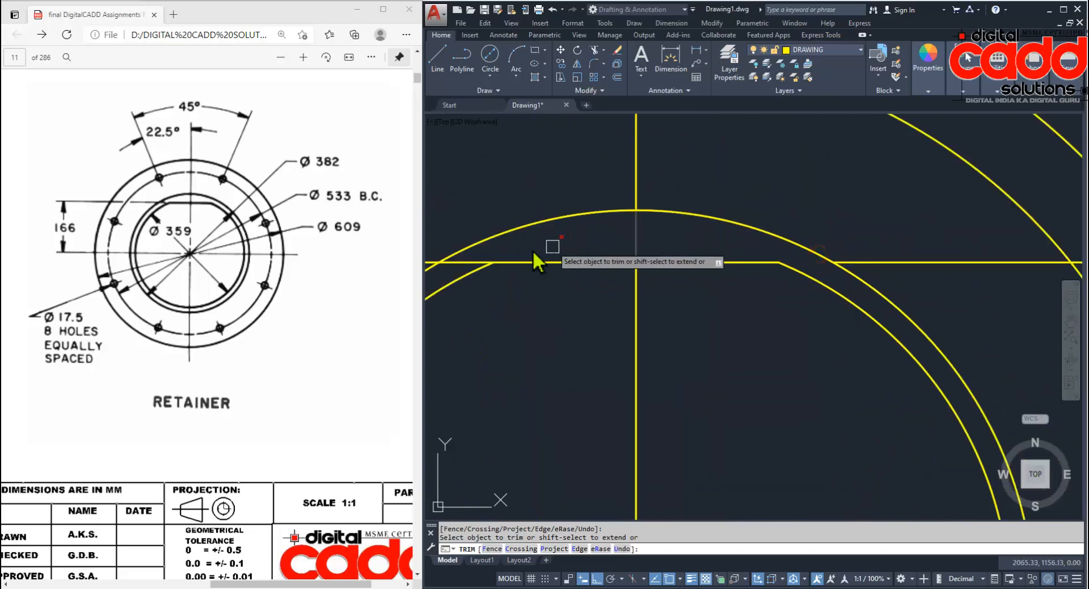
pyautogui.click(477, 259)
pyautogui.press('Return')
# Erase the two leftover pieces of the offset line outside the 382 mm circle.
pyautogui.scroll(-5, 675, 330)
pyautogui.click(762, 314)
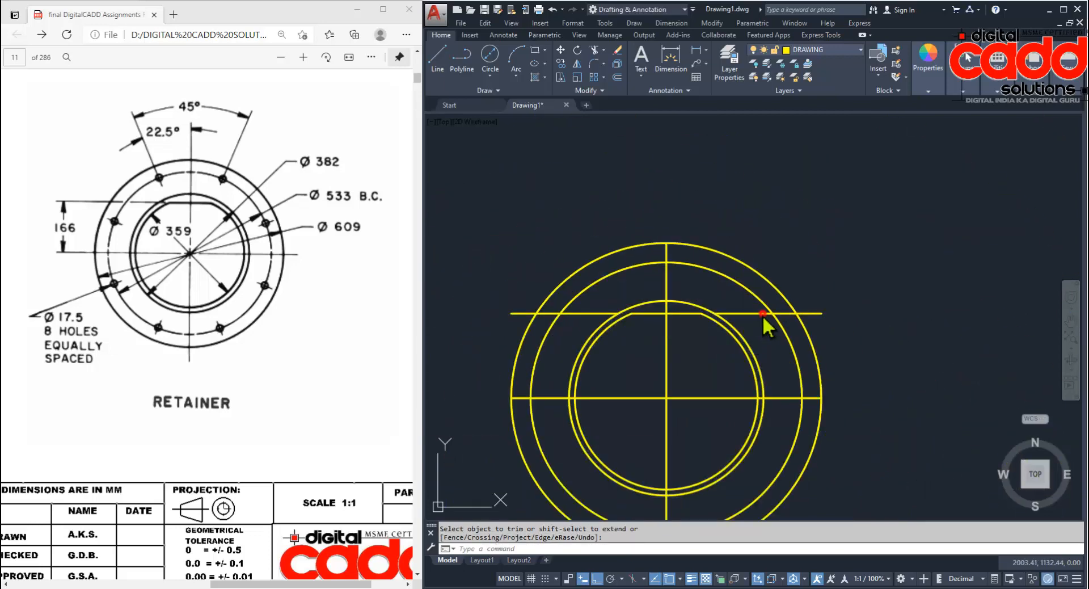
pyautogui.click(583, 315)
pyautogui.press('Delete')
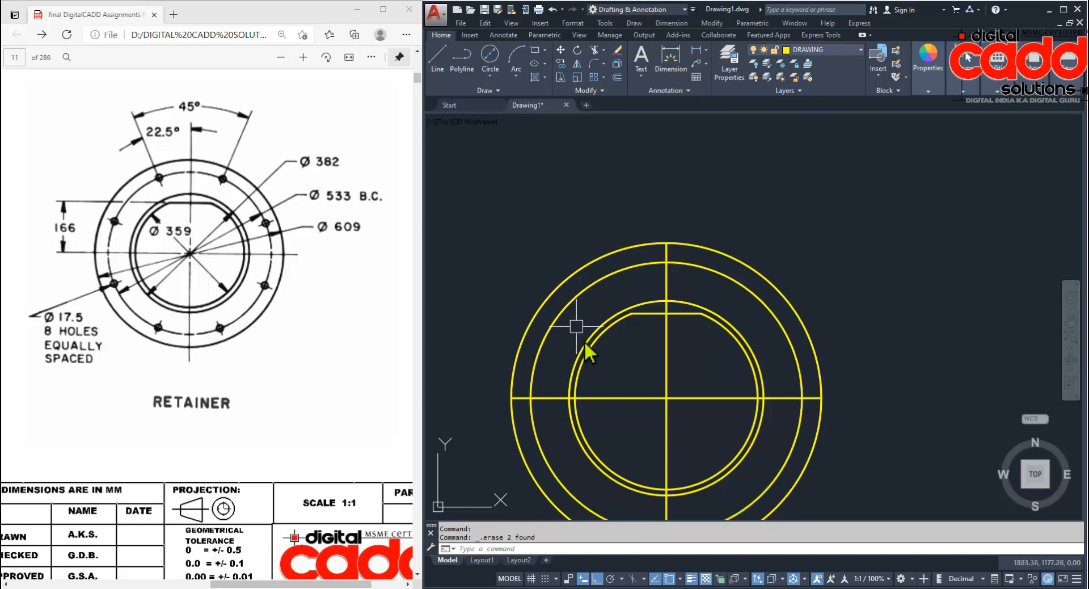
pyautogui.moveTo(584, 347); pyautogui.dragTo(614, 304, button='middle')
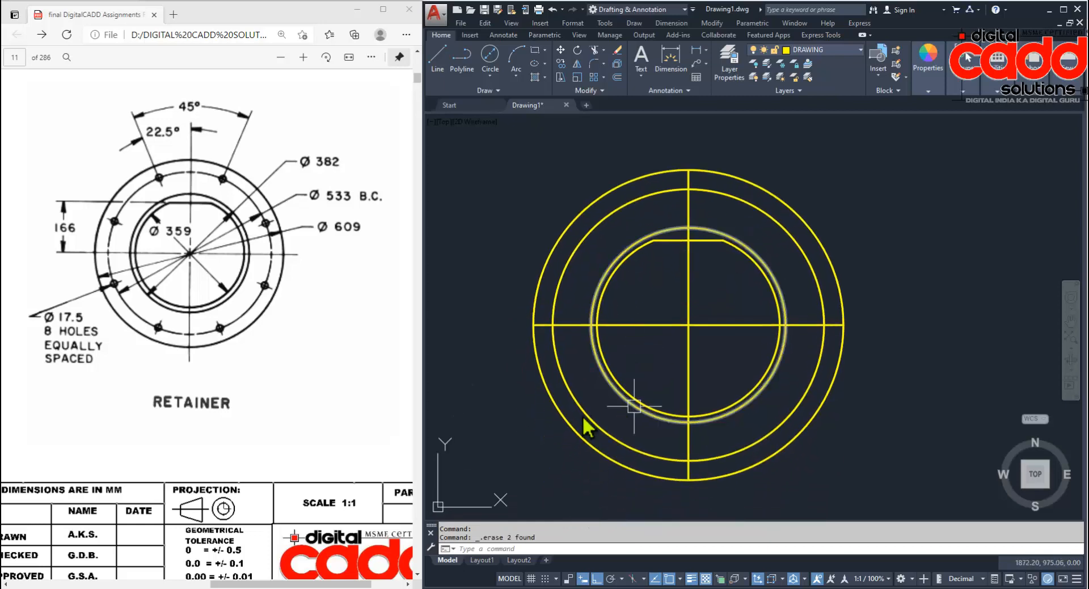
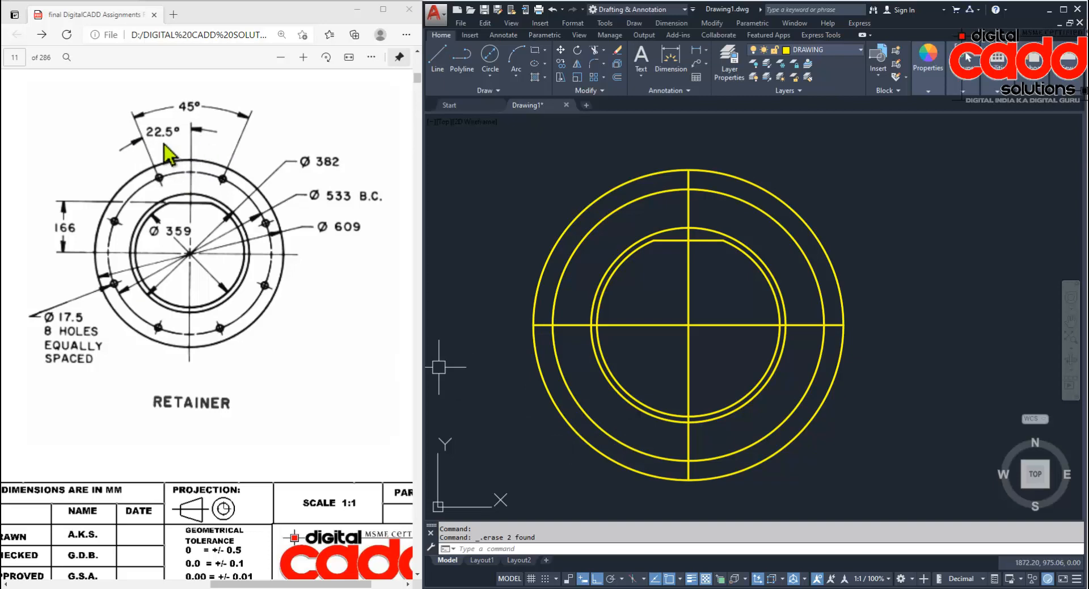
# Rotate a copy of the vertical center line by 22.5° about the retainer's center.
pyautogui.click(689, 273)
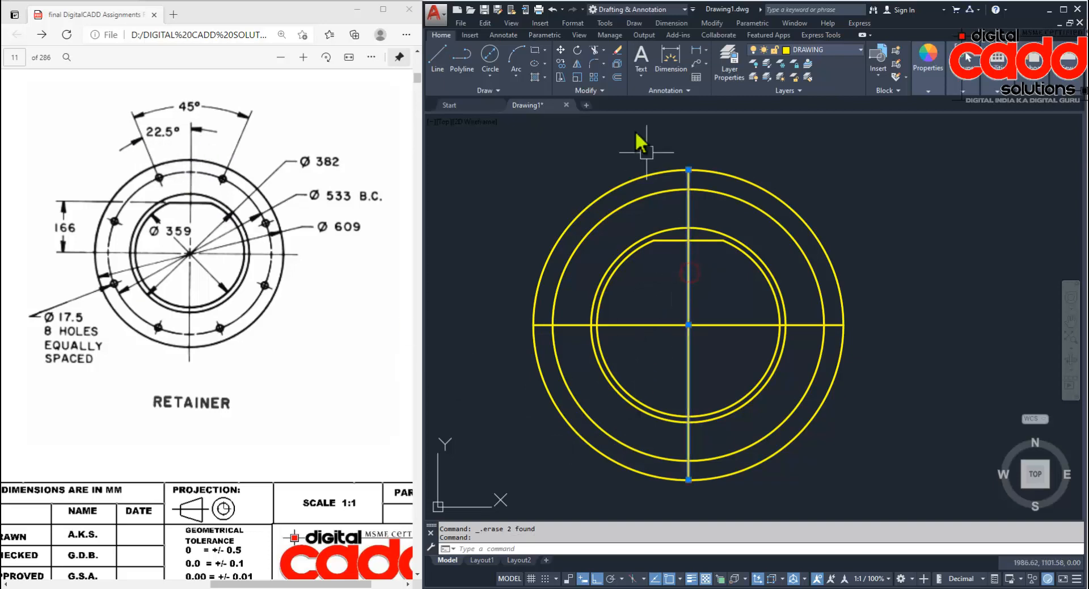
pyautogui.click(577, 52)
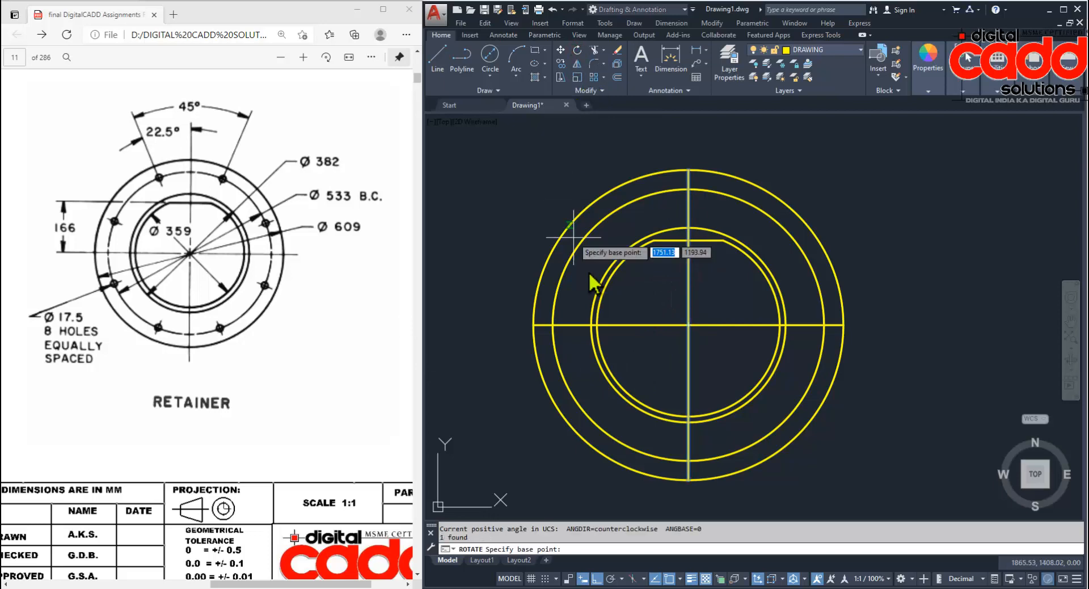
pyautogui.click(686, 326)
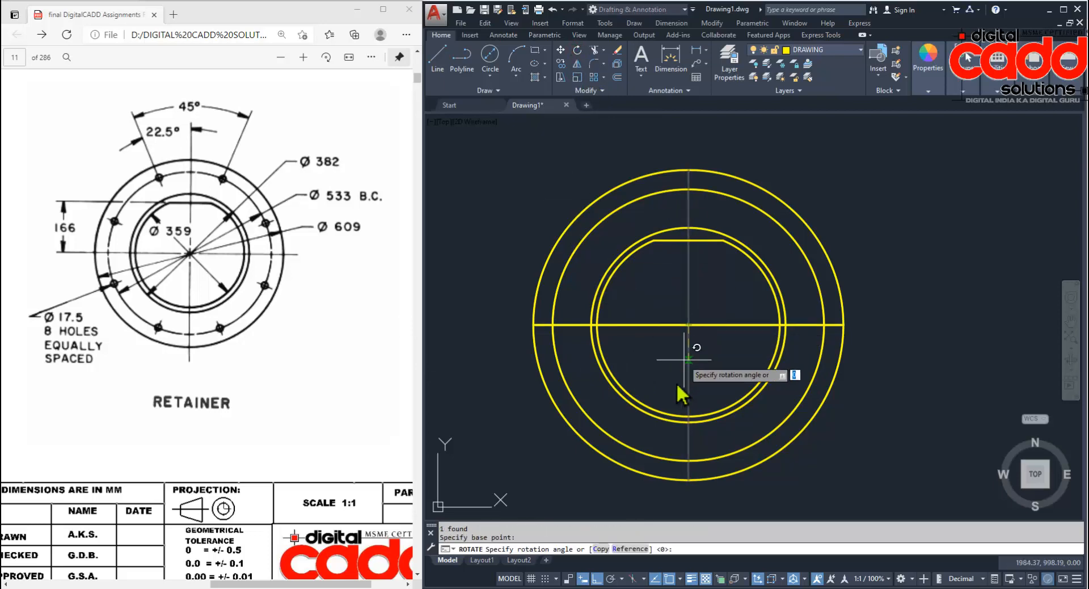
pyautogui.click(601, 548)
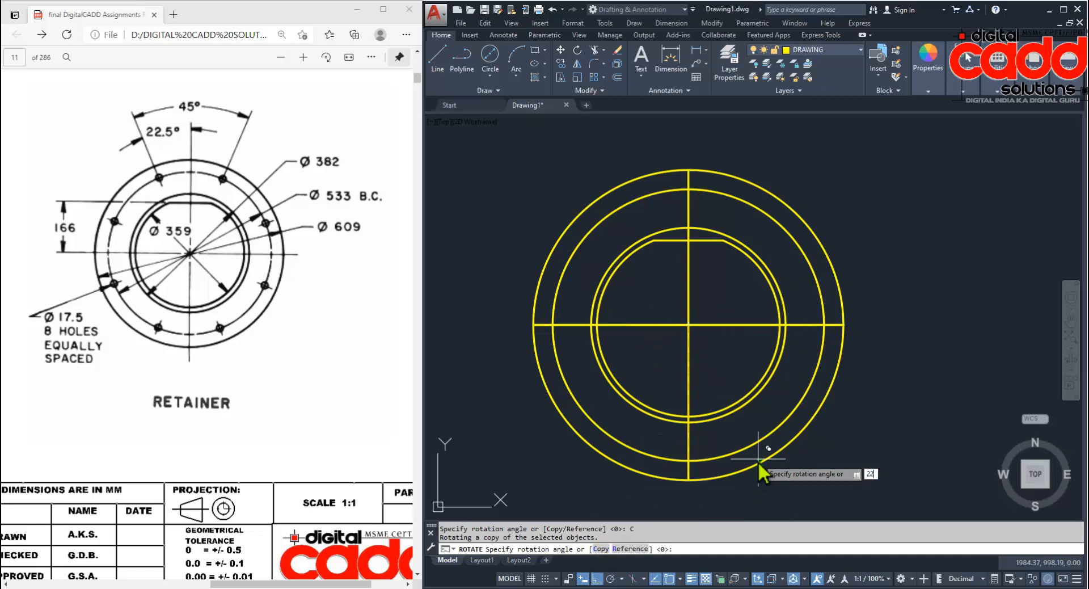
pyautogui.write('22.5')
pyautogui.press('Return')
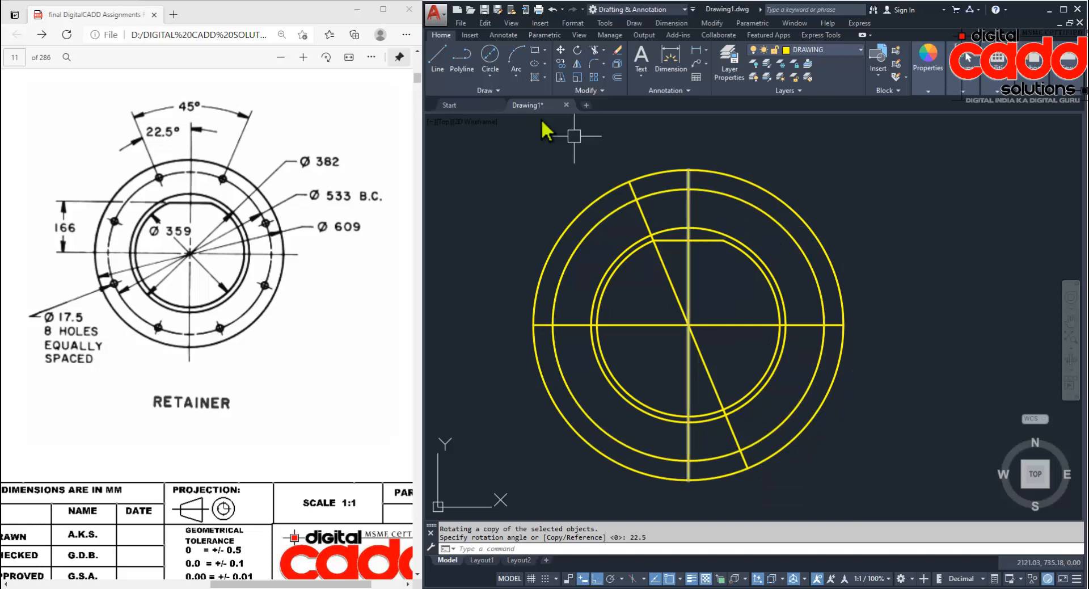
# Draw a 17.5 mm diameter hole where the copied 22.5° line crosses the upper part of the bolt circle.
pyautogui.click(490, 54)
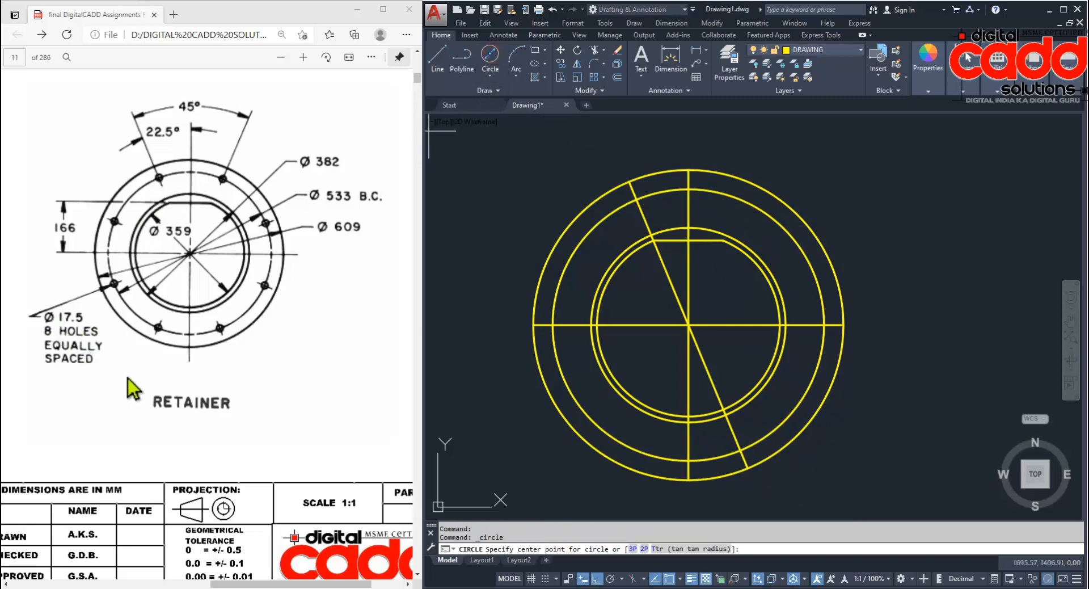
pyautogui.click(636, 199)
pyautogui.write('d')
pyautogui.press('Return')
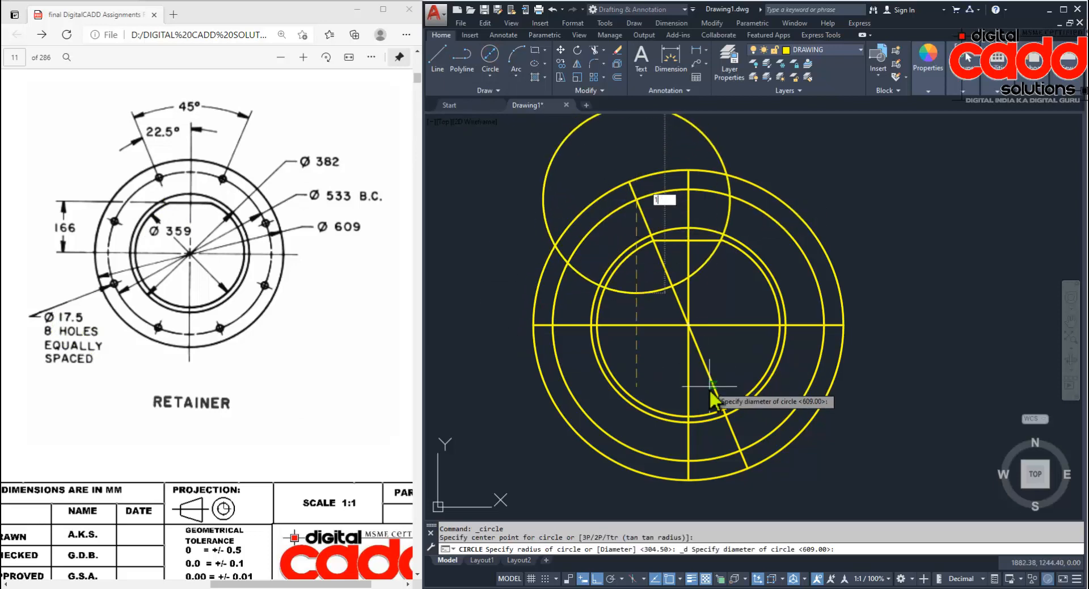
pyautogui.write('17.5')
pyautogui.press('Return')
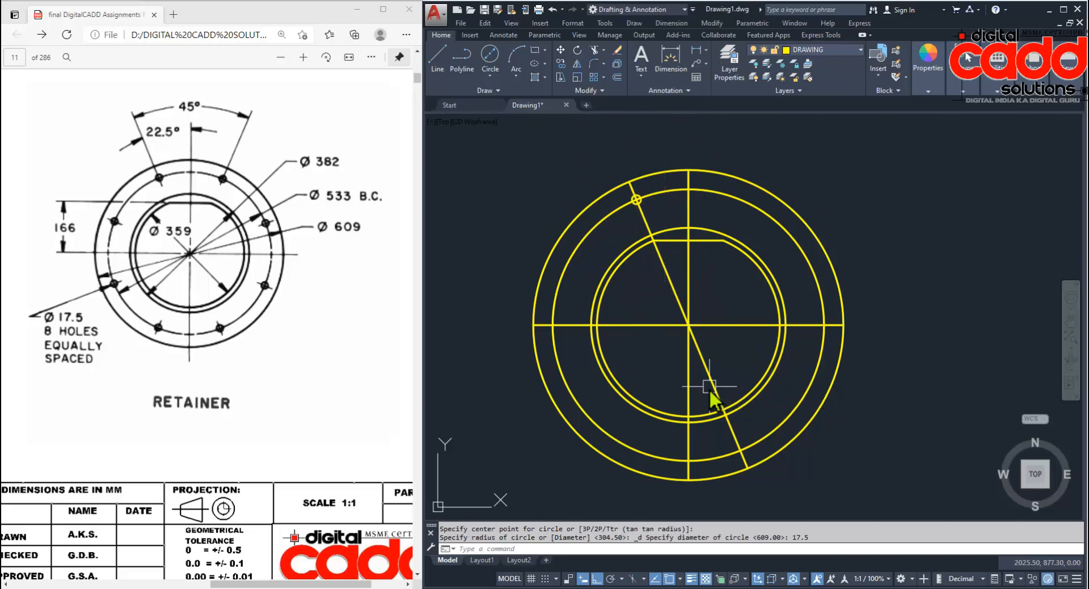
# Create a polar array of the 17.5 mm hole about the retainer's center with 8 items over 360°.
pyautogui.click(598, 155)
pyautogui.click(649, 230)
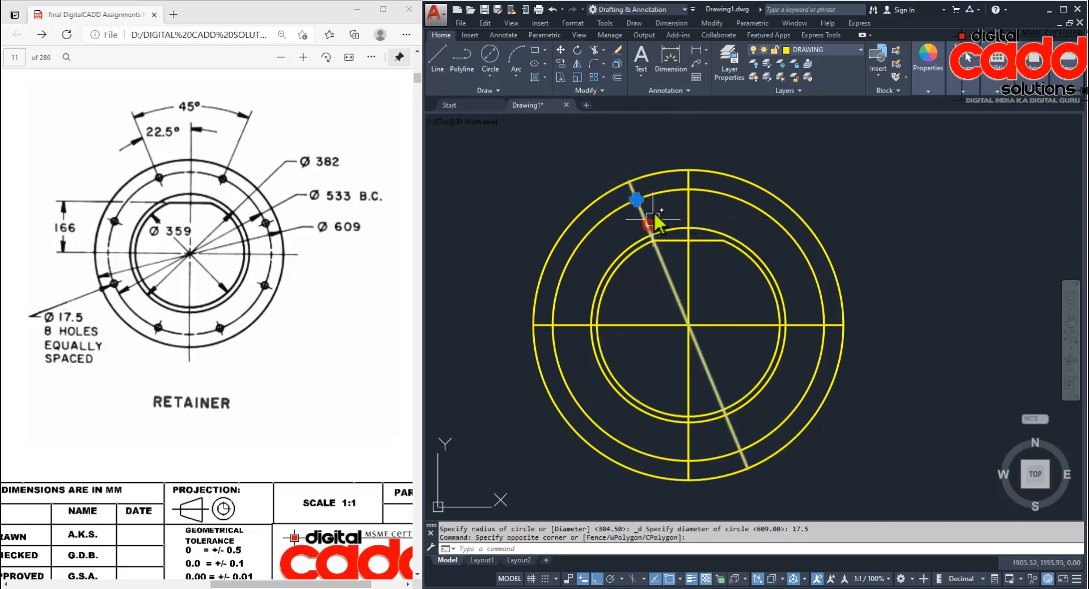
pyautogui.click(605, 78)
pyautogui.click(630, 142)
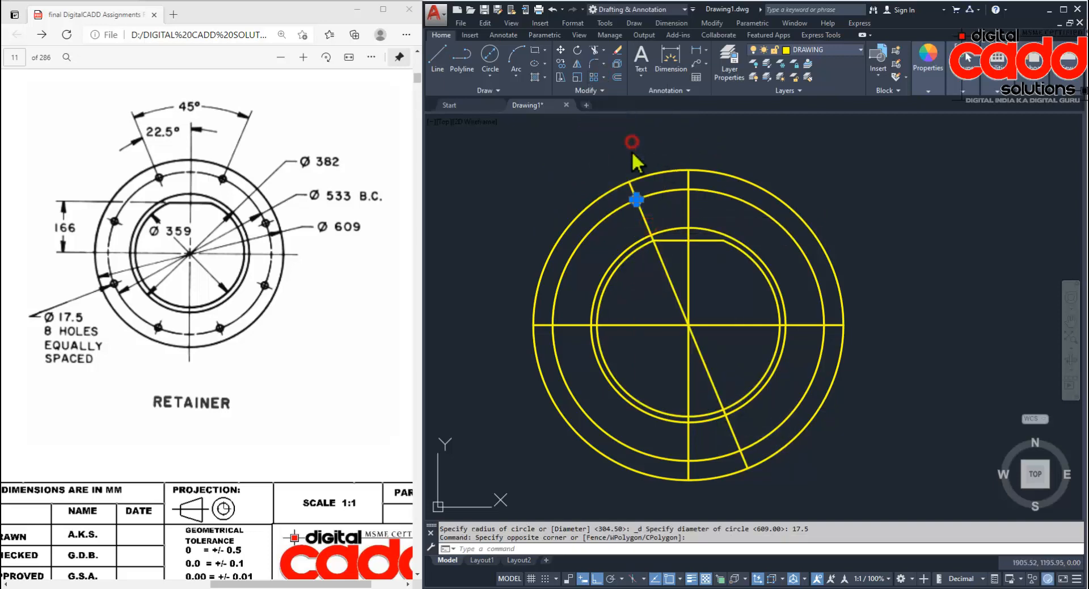
pyautogui.click(689, 325)
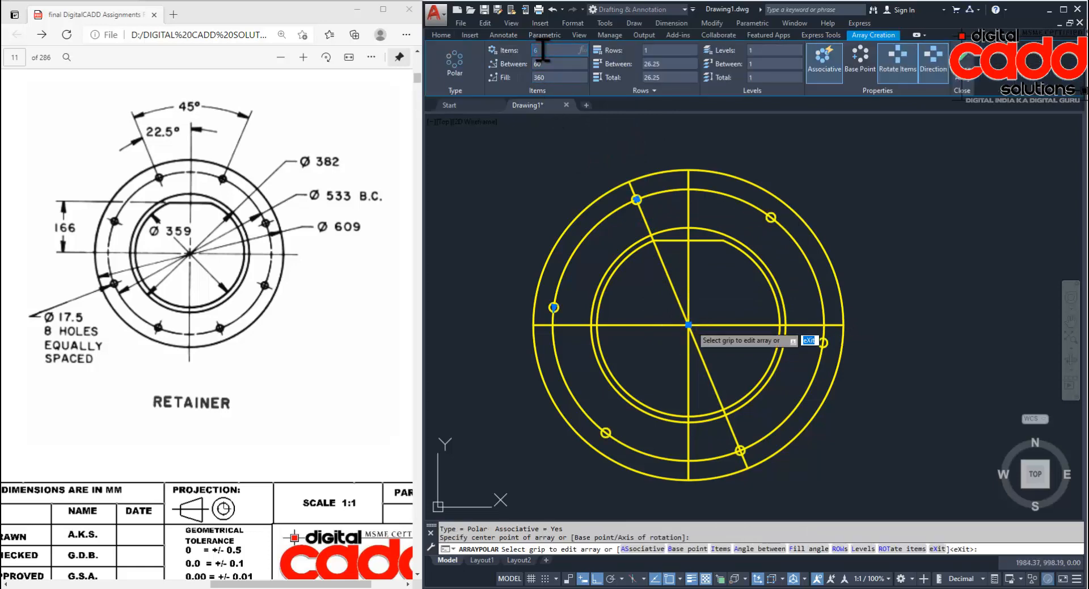
pyautogui.press('Return')
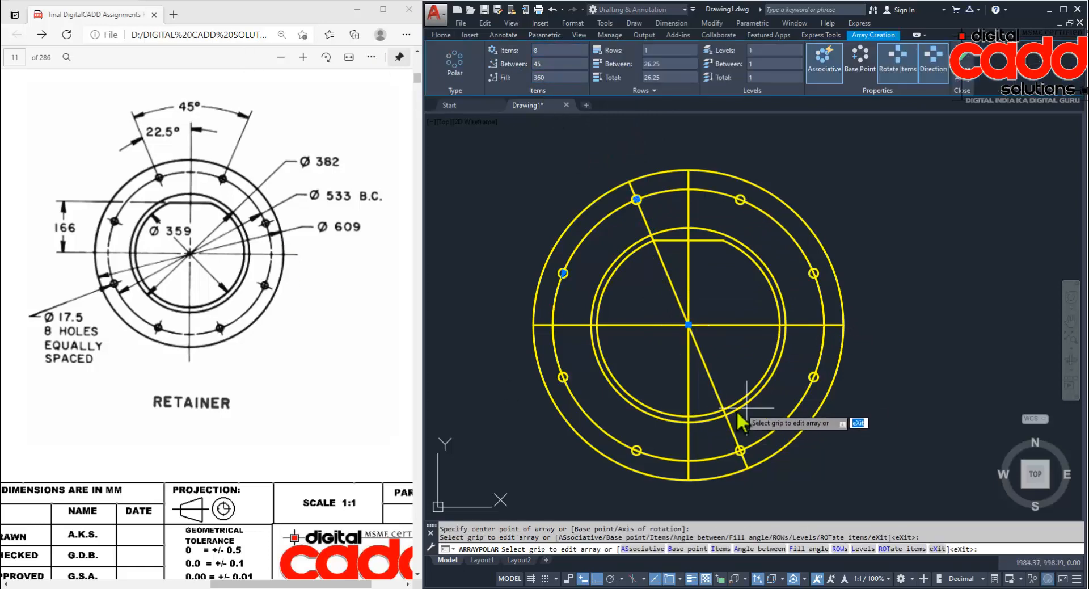
pyautogui.press('Escape')
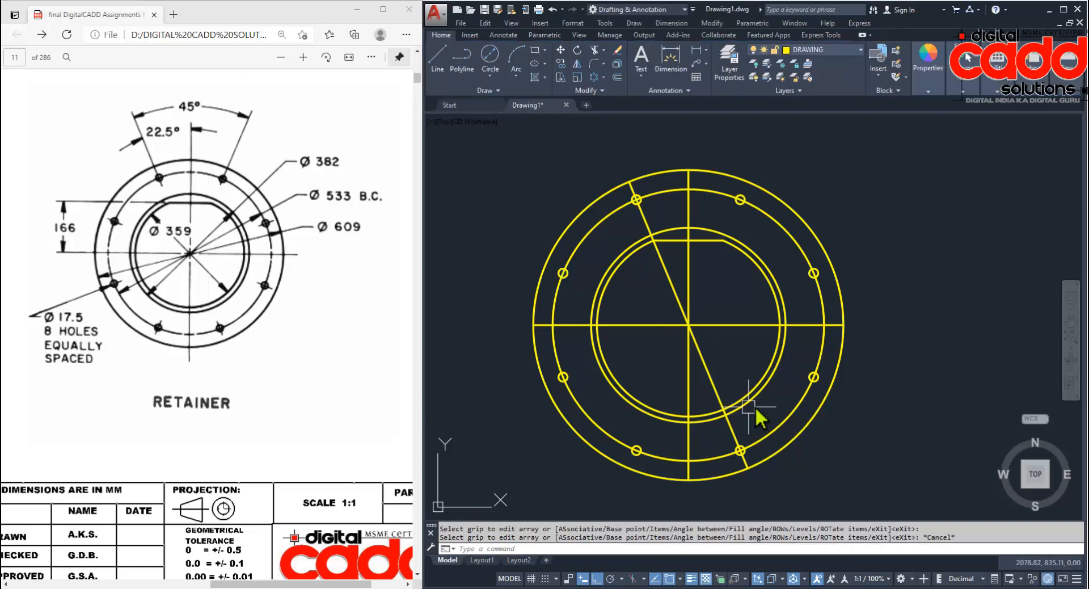
# Delete the retainer's horizontal and vertical center lines drawn on the DRAWING layer.
pyautogui.moveTo(748, 406); pyautogui.dragTo(775, 405, button='middle')
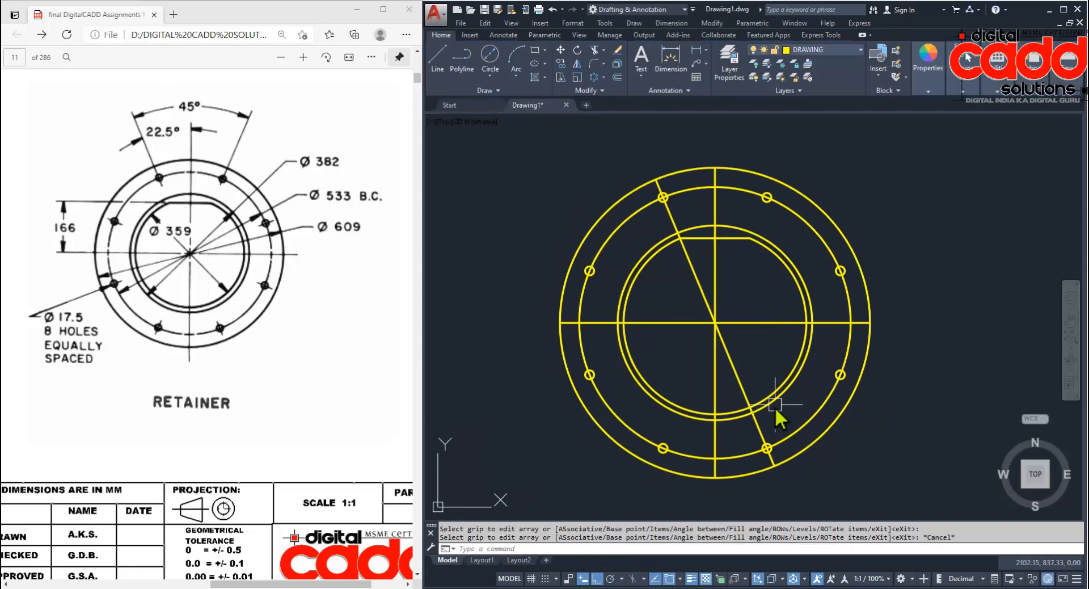
pyautogui.click(732, 322)
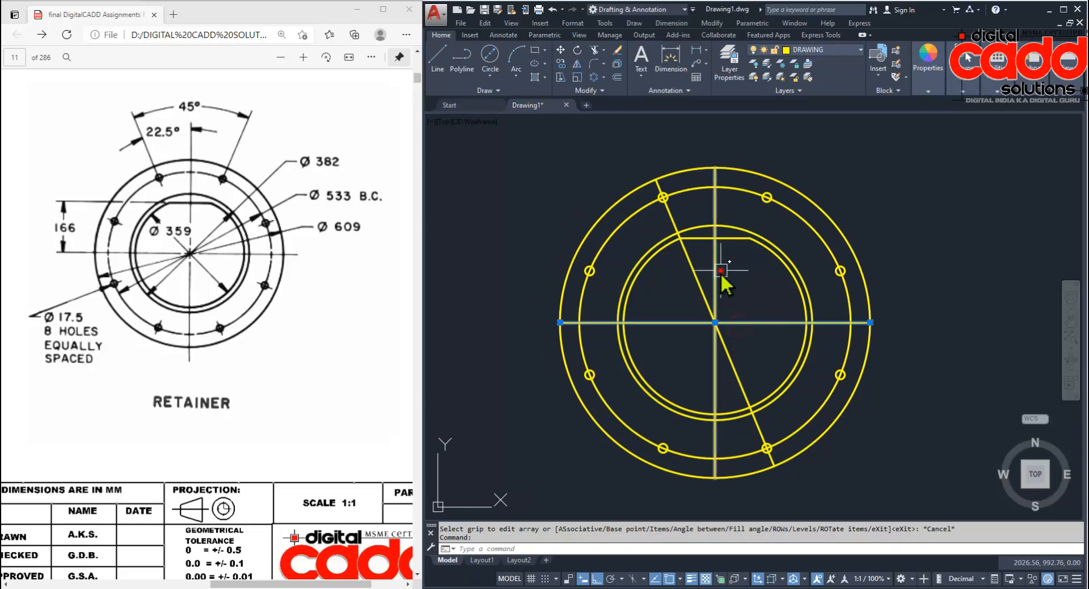
pyautogui.click(716, 271)
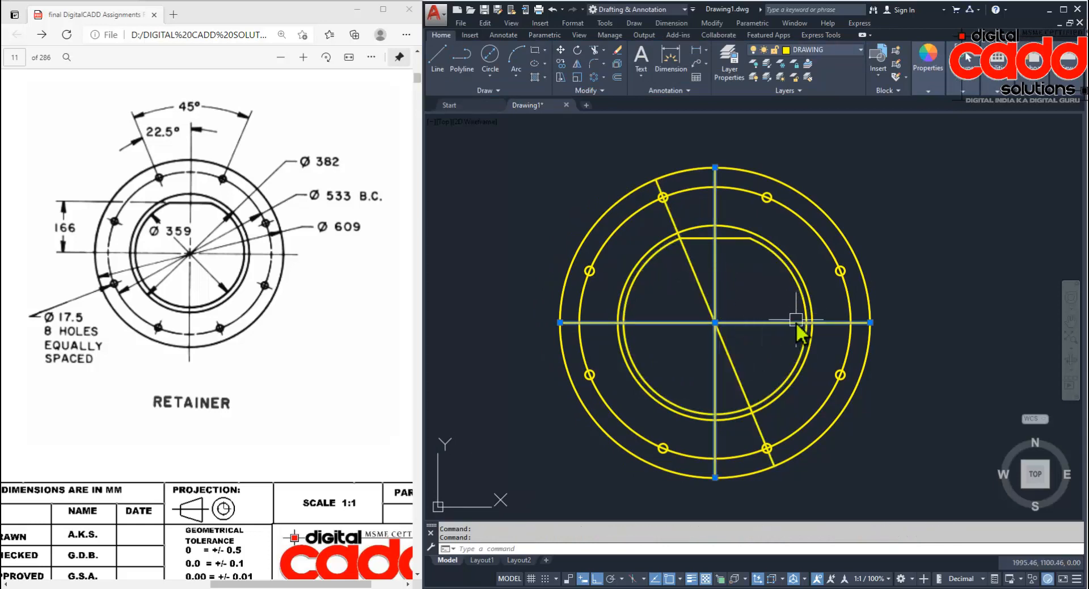
pyautogui.press('Delete')
# Make CENTER MARK the current layer and add a center mark to the retainer's 609 mm outer circle.
pyautogui.click(821, 50)
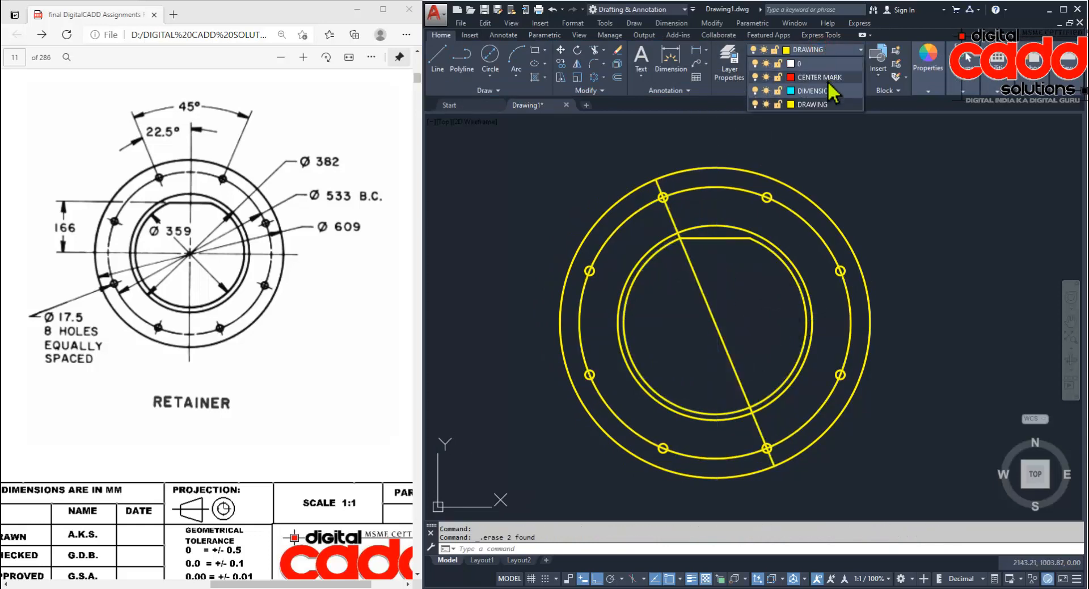
pyautogui.click(817, 77)
pyautogui.click(504, 35)
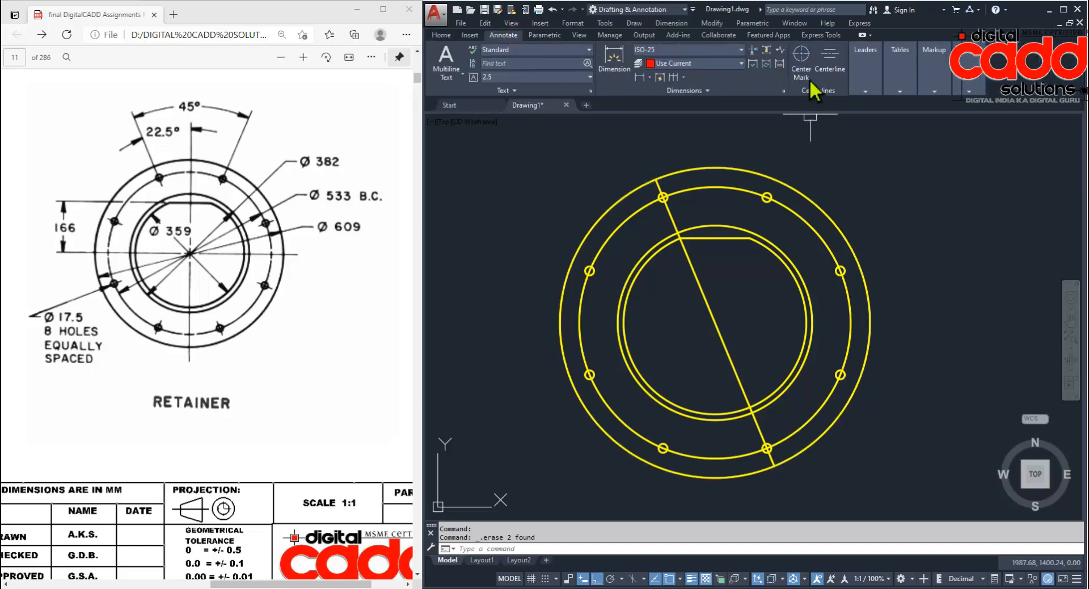
pyautogui.click(828, 219)
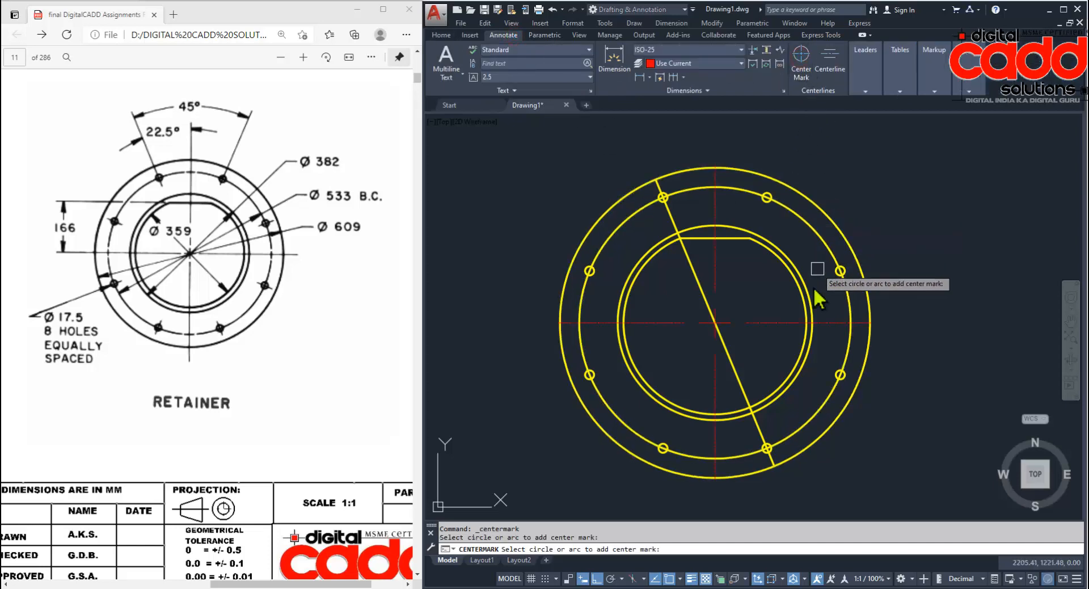
pyautogui.press('Return')
# Try linetype scales of 10 and 30 on the retainer's center mark.
pyautogui.scroll(2, 761, 332)
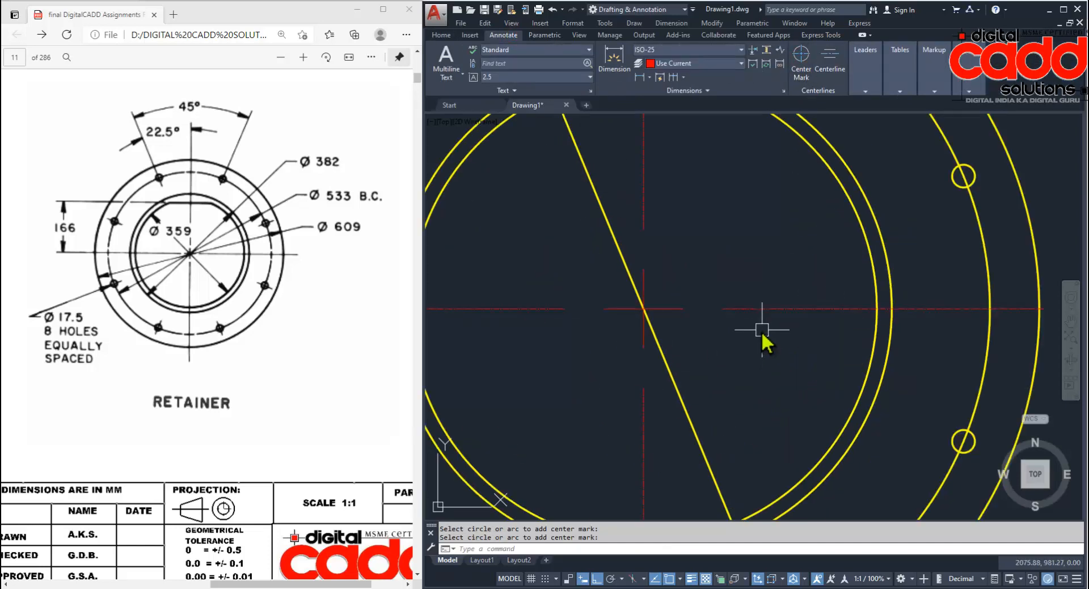
pyautogui.scroll(-4, 761, 332)
pyautogui.click(762, 332)
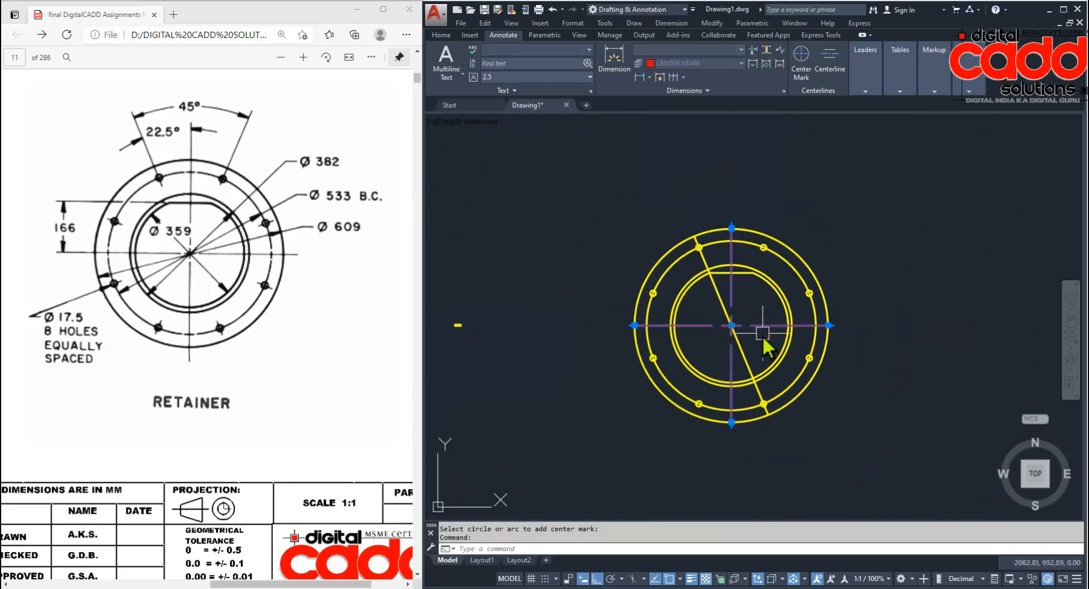
pyautogui.doubleClick(732, 383)
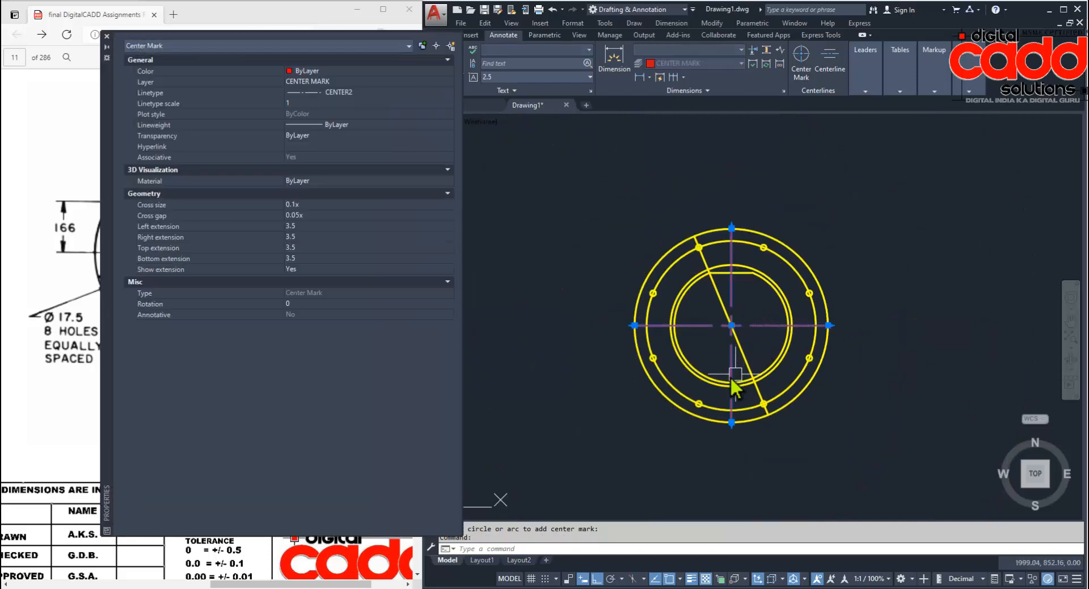
pyautogui.click(300, 103)
pyautogui.write('10')
pyautogui.press('Return')
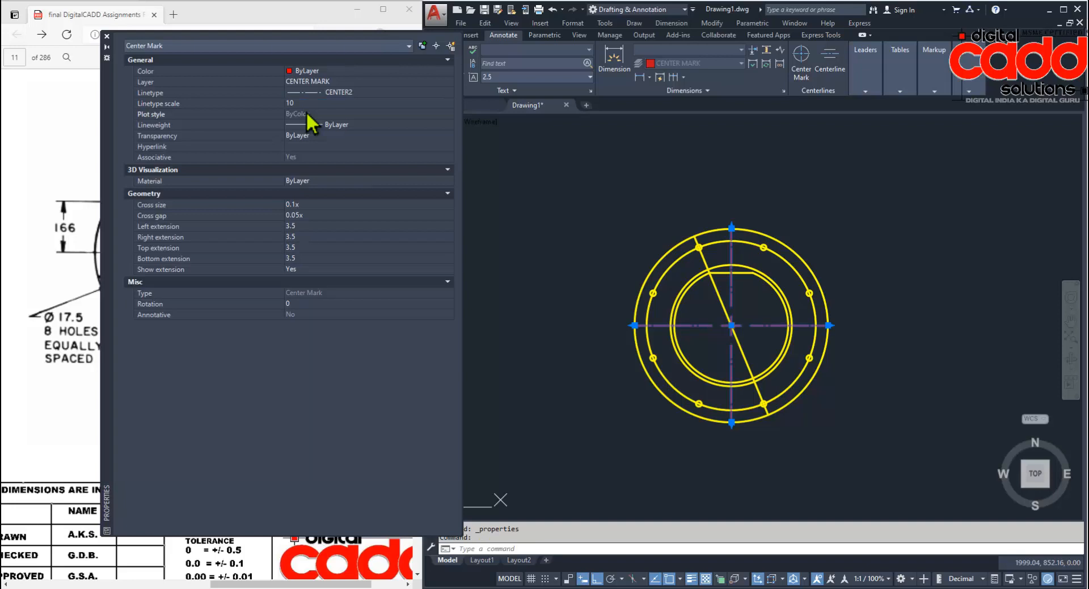
pyautogui.click(304, 104)
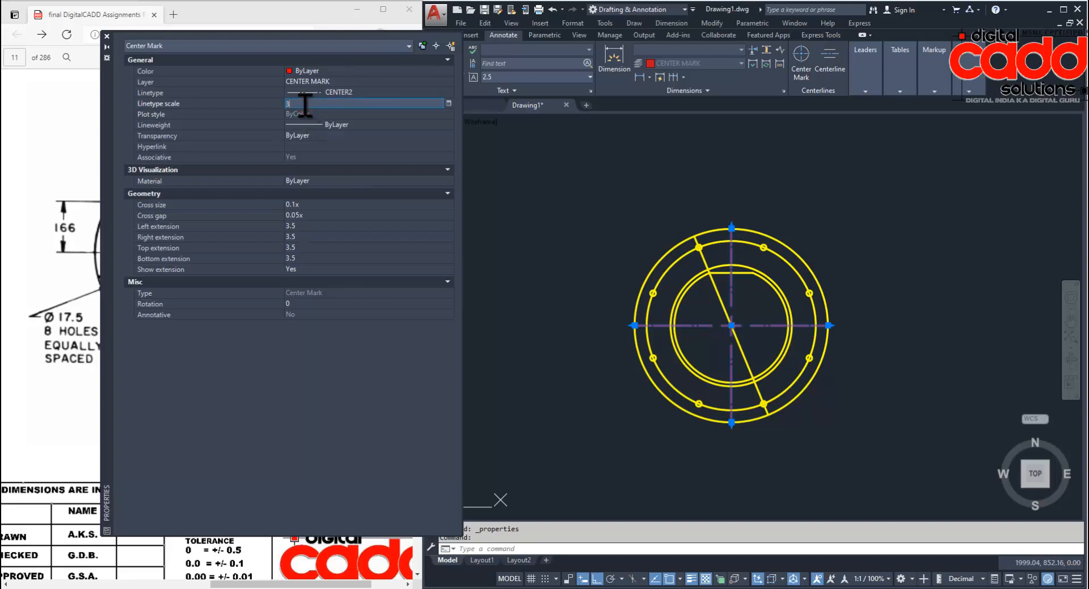
pyautogui.write('30')
pyautogui.press('Return')
pyautogui.press('Escape')
pyautogui.press('Escape')
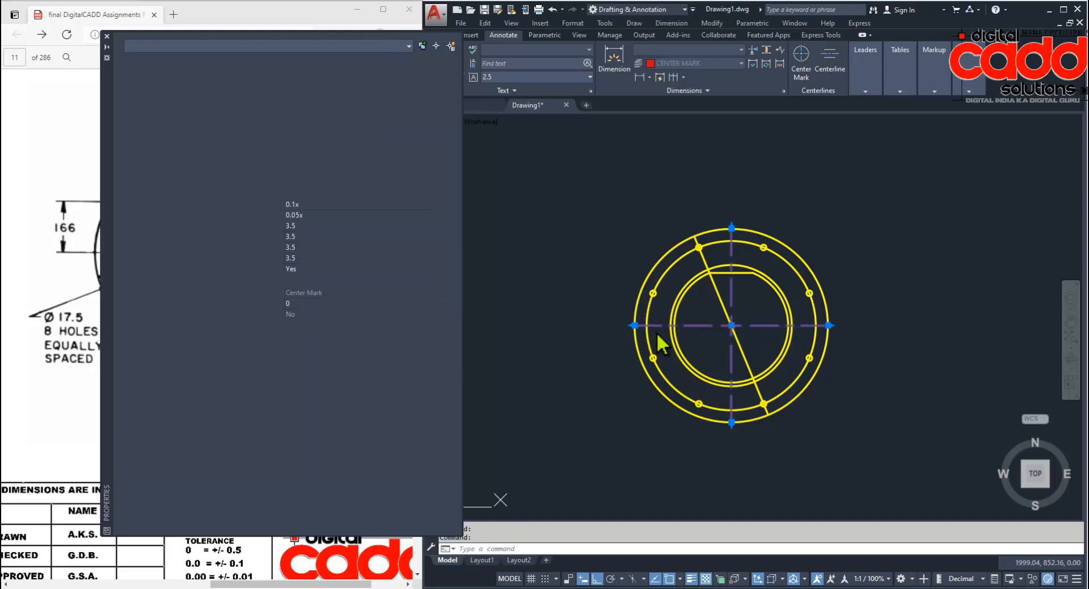
# Try a linetype scale of 20 on the retainer's center mark.
pyautogui.scroll(2, 741, 375)
pyautogui.click(744, 367)
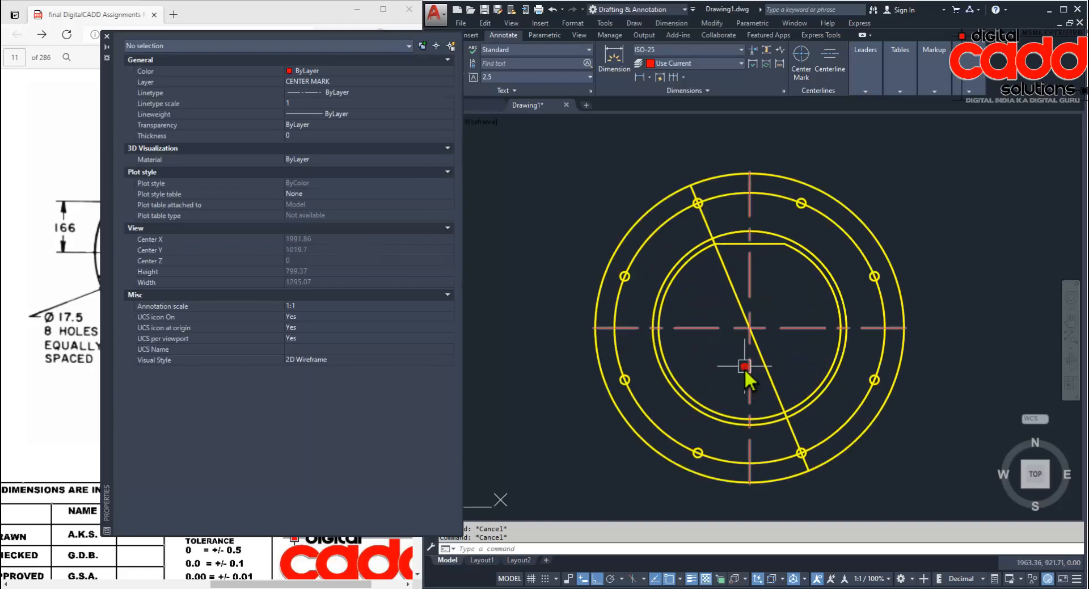
pyautogui.click(296, 103)
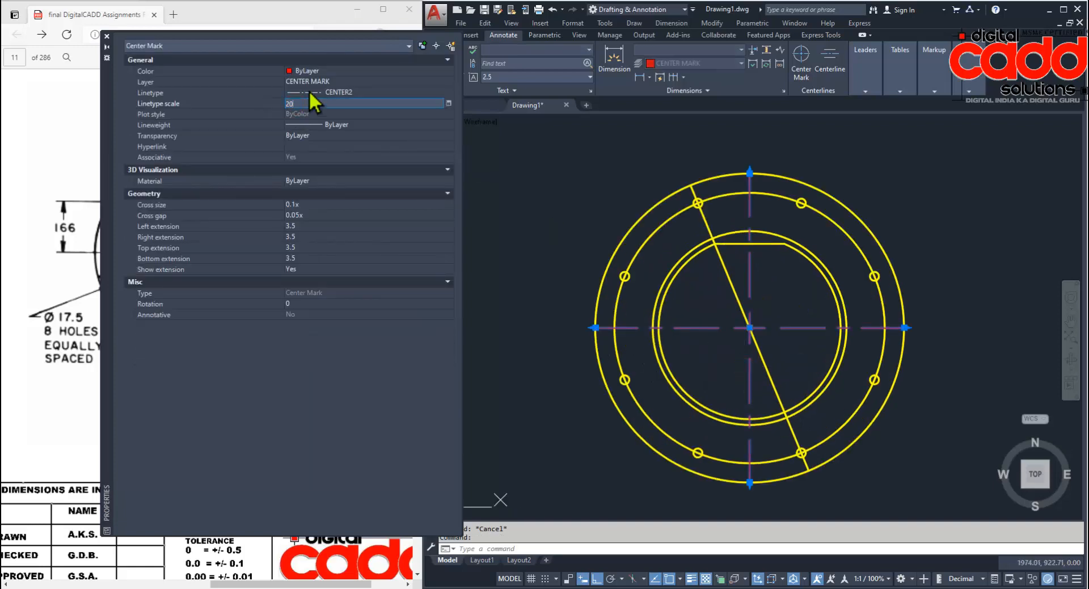
pyautogui.write('20')
pyautogui.press('Return')
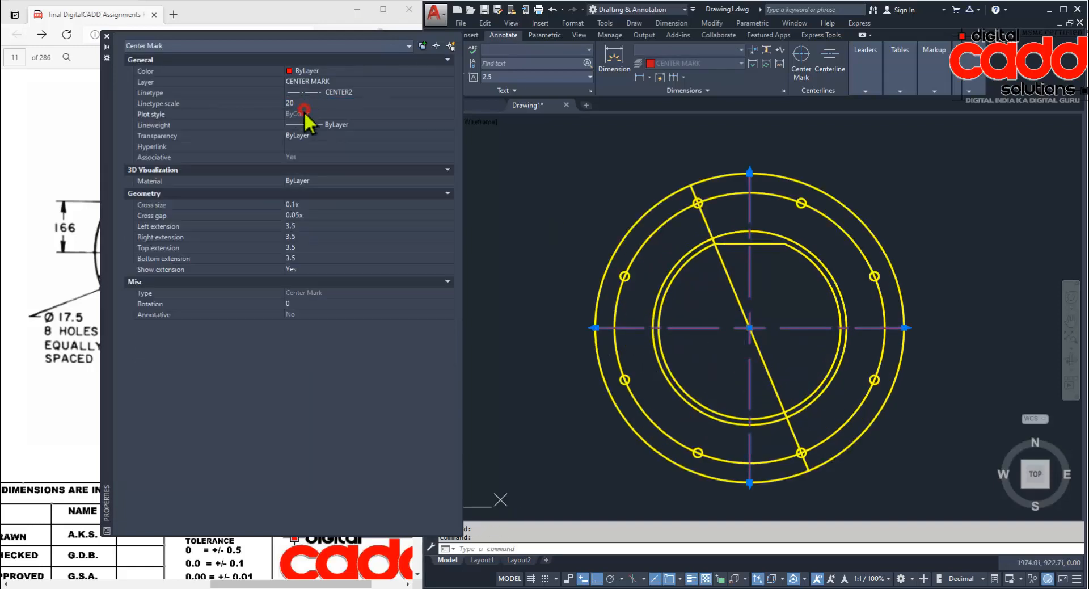
# Reduce the center mark's linetype scale for shorter dashes and close its properties.
pyautogui.click(304, 103)
pyautogui.press('Return')
pyautogui.click(106, 35)
pyautogui.press('Escape')
pyautogui.moveTo(811, 400); pyautogui.dragTo(778, 387, button='middle')
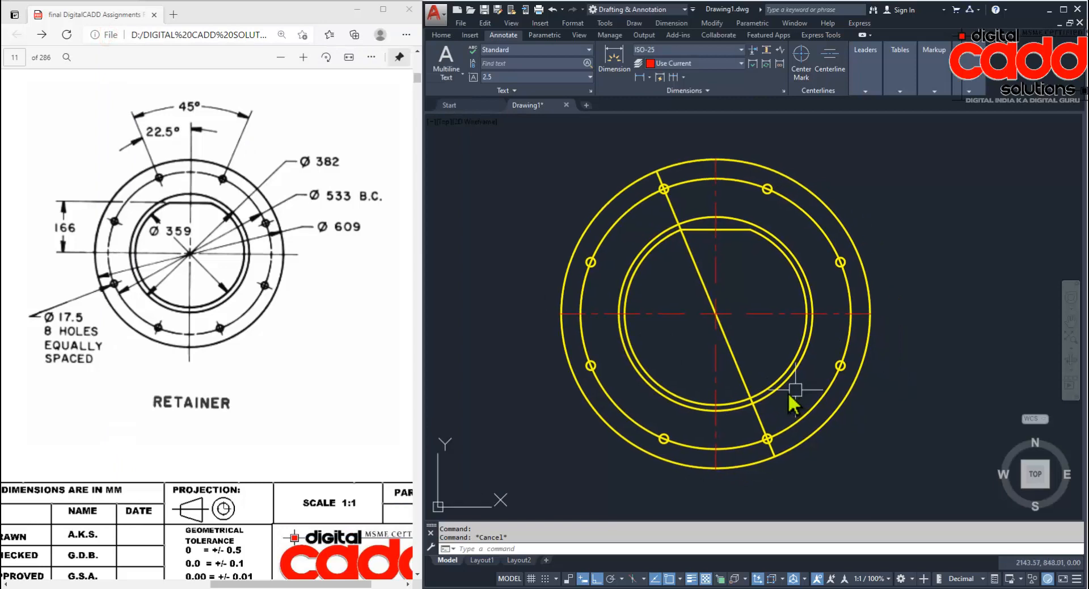
# Match the center mark's properties onto the diagonal line through the retainer's center and bolt holes.
pyautogui.write('ma')
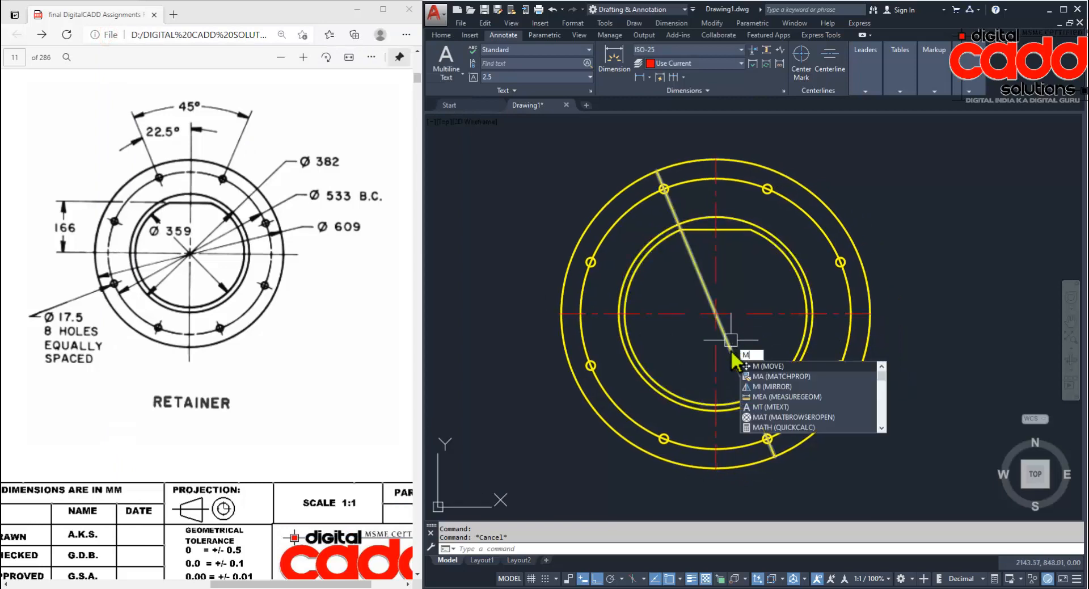
pyautogui.press('Return')
pyautogui.click(748, 313)
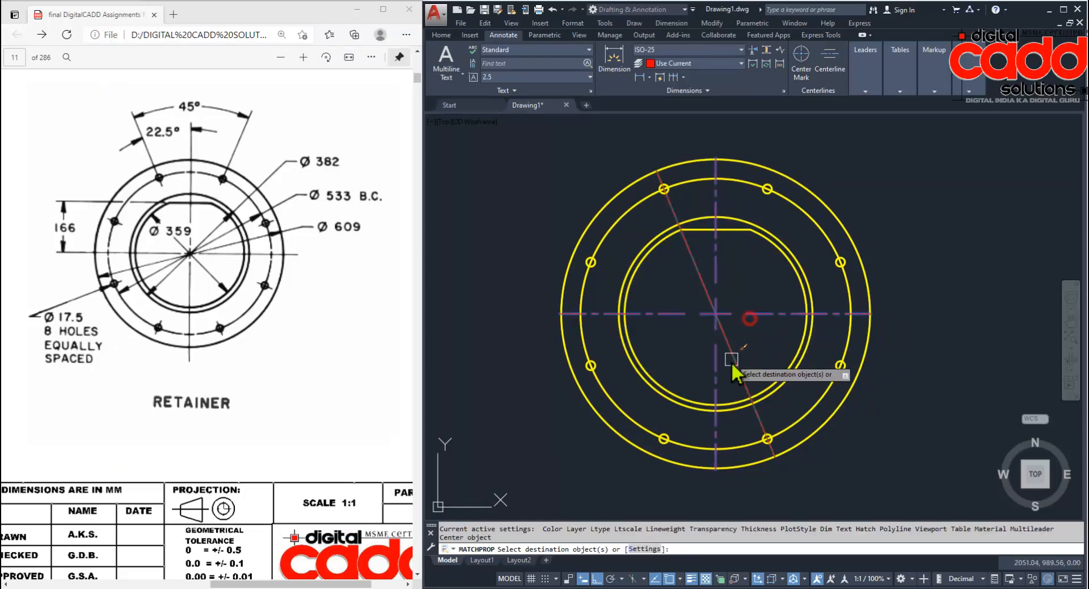
pyautogui.click(732, 350)
pyautogui.press('Return')
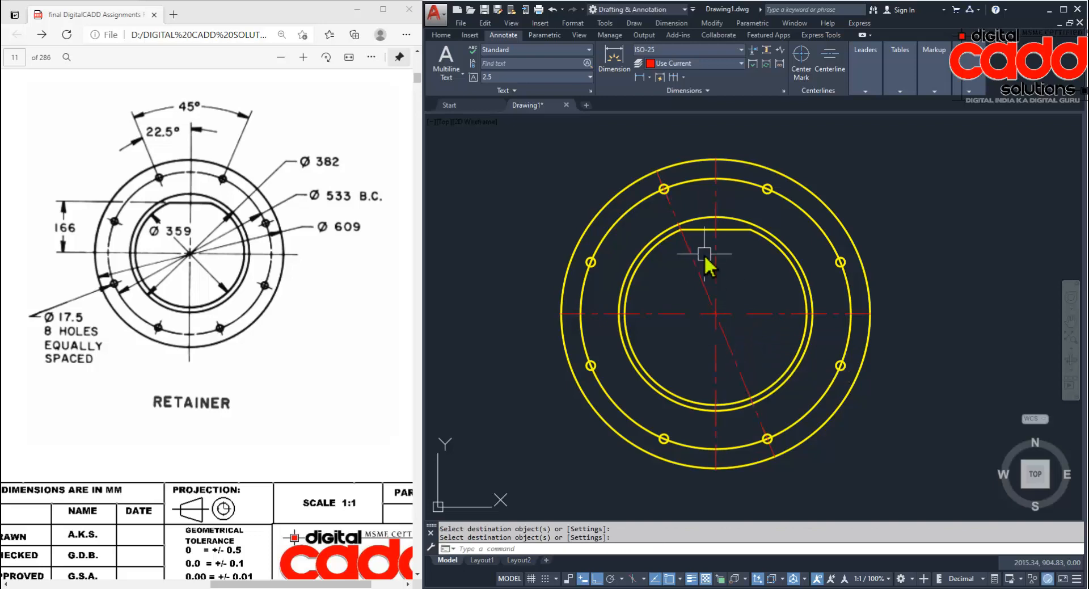
# Draw a construction circle of about 21 mm radius centered on the upper-left bolt hole.
pyautogui.scroll(4, 703, 254)
pyautogui.moveTo(688, 274); pyautogui.dragTo(729, 486, button='middle')
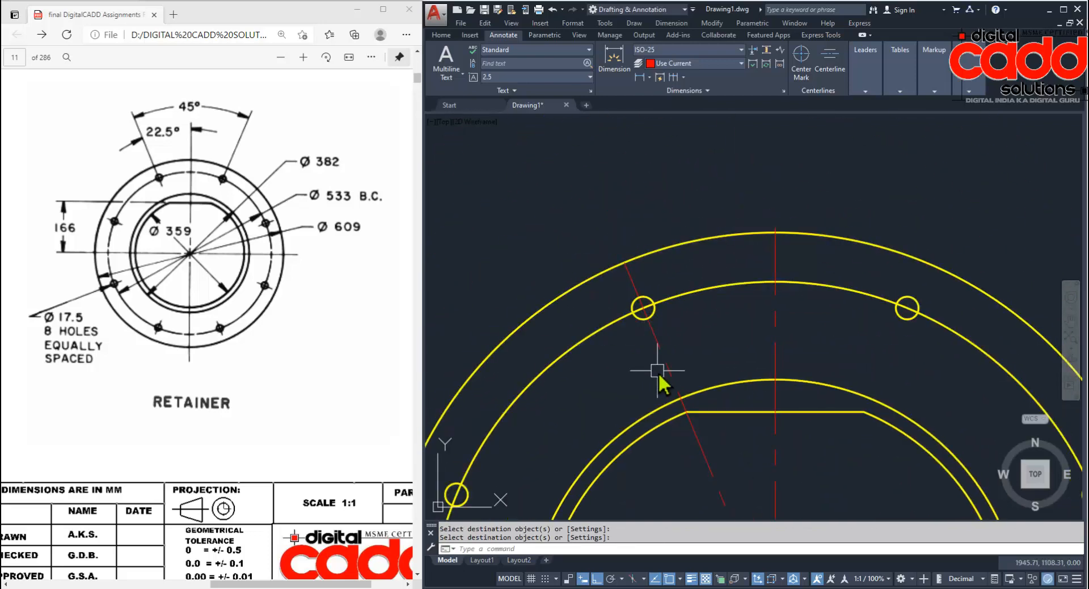
pyautogui.moveTo(656, 371); pyautogui.dragTo(638, 340, button='middle')
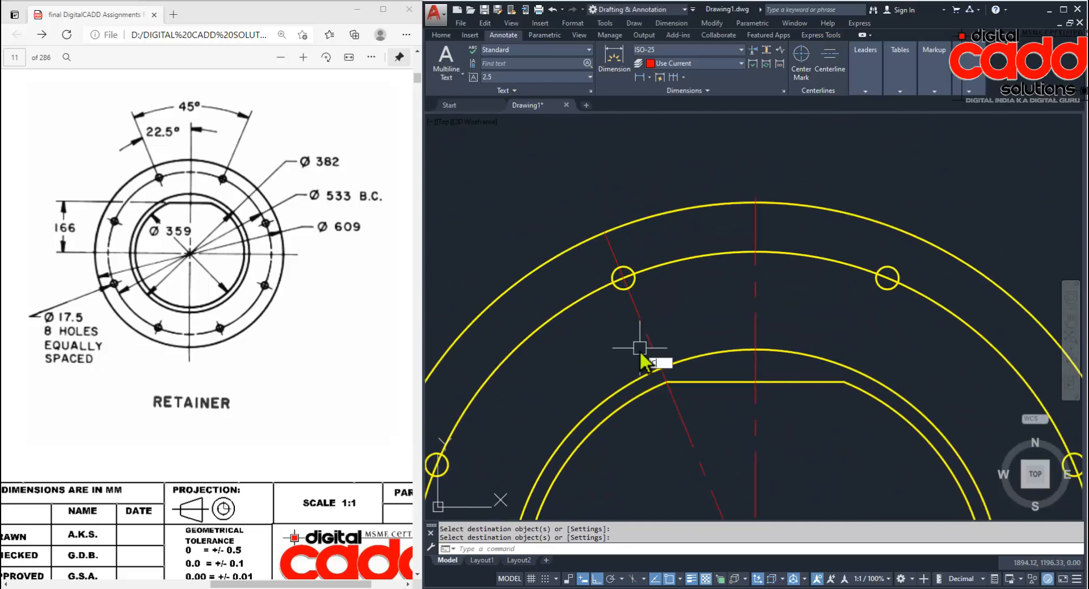
pyautogui.write('c')
pyautogui.press('Return')
pyautogui.click(624, 284)
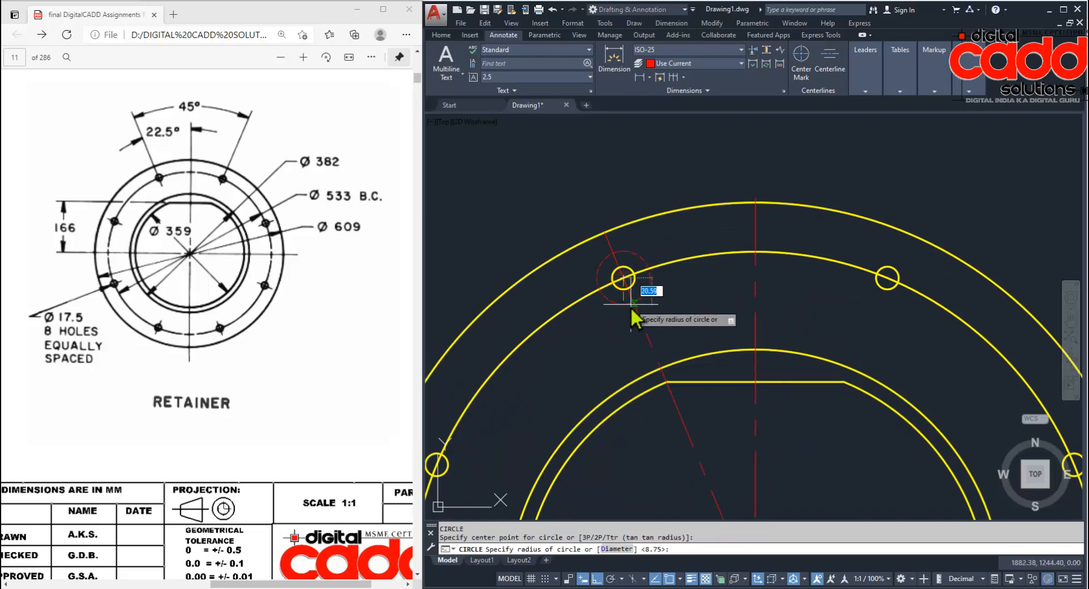
pyautogui.press('Return')
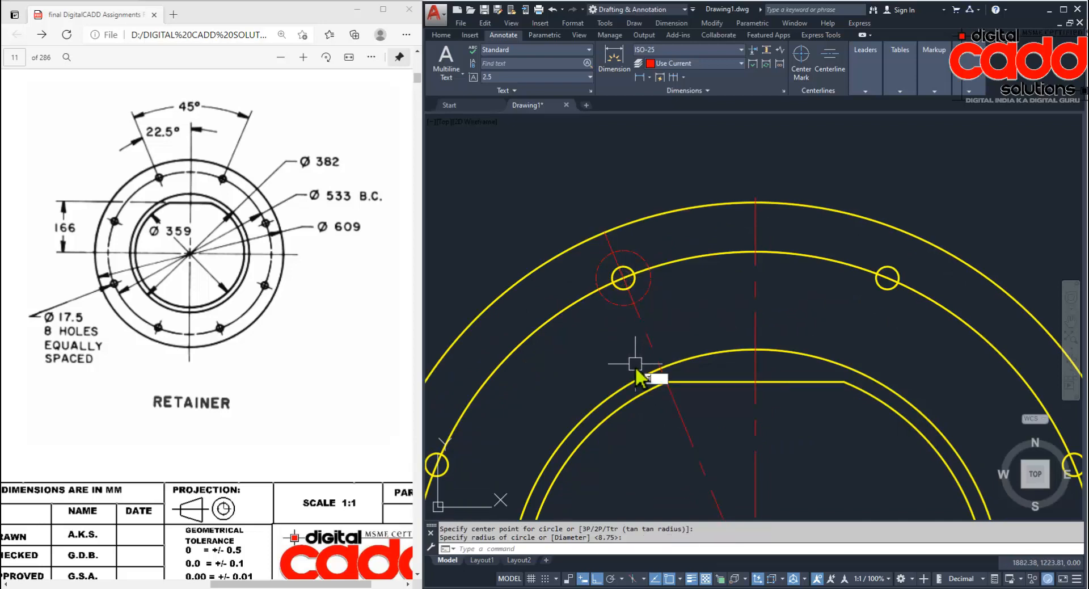
# Trim the diagonal line to the construction circle around the upper-left hole, and erase the circle.
pyautogui.write('tr')
pyautogui.press('Return')
pyautogui.click(644, 333)
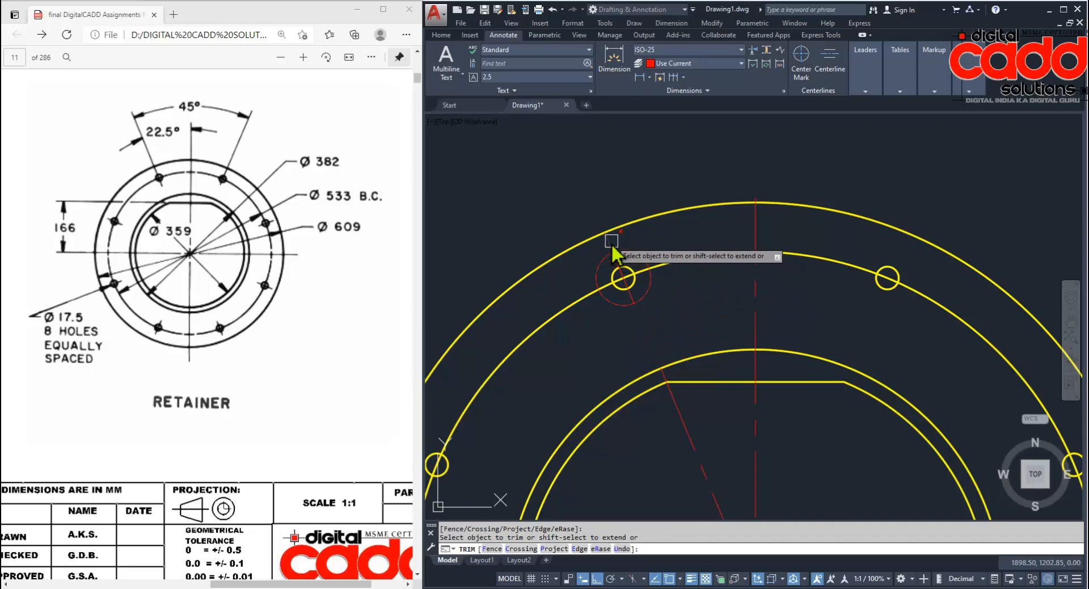
pyautogui.click(611, 241)
pyautogui.press('Return')
pyautogui.click(636, 253)
pyautogui.press('Delete')
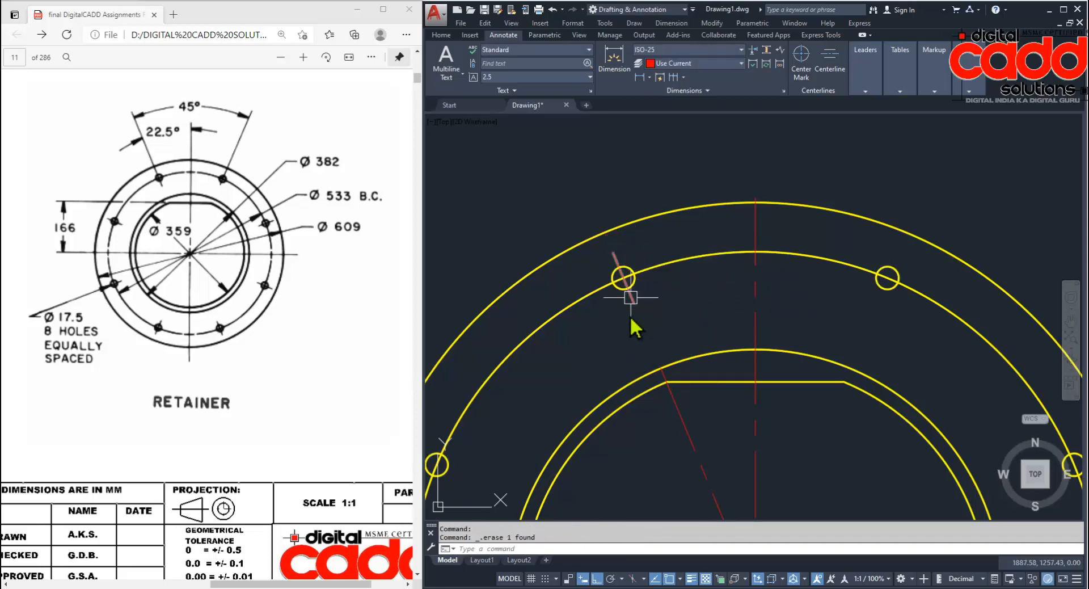
# Set the linetype scale of the short centerline through the upper-left bolt hole to 3.
pyautogui.scroll(4, 634, 282)
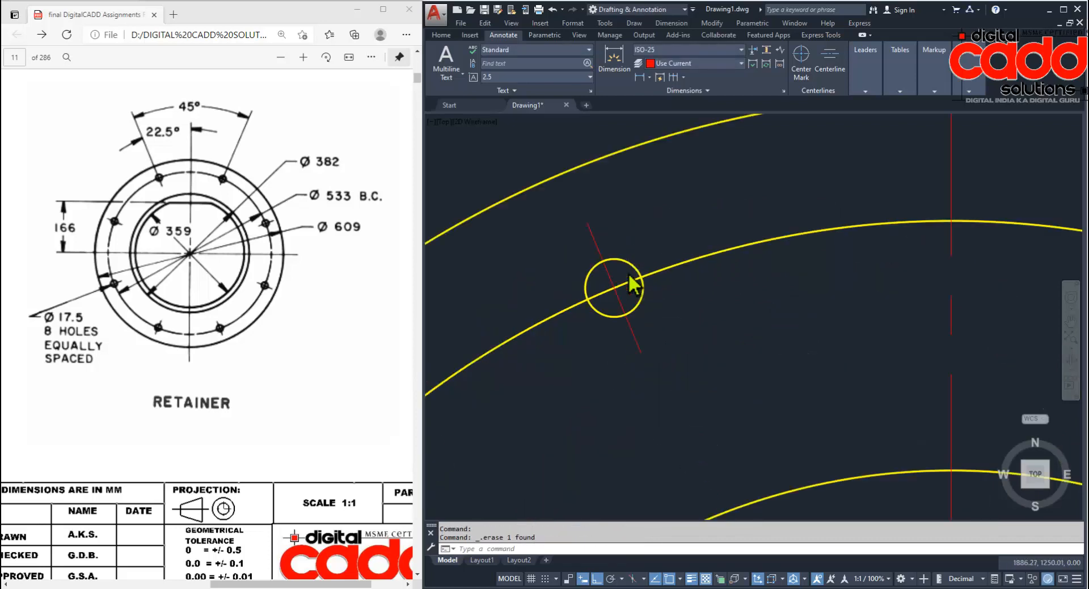
pyautogui.scroll(2, 631, 279)
pyautogui.click(638, 370)
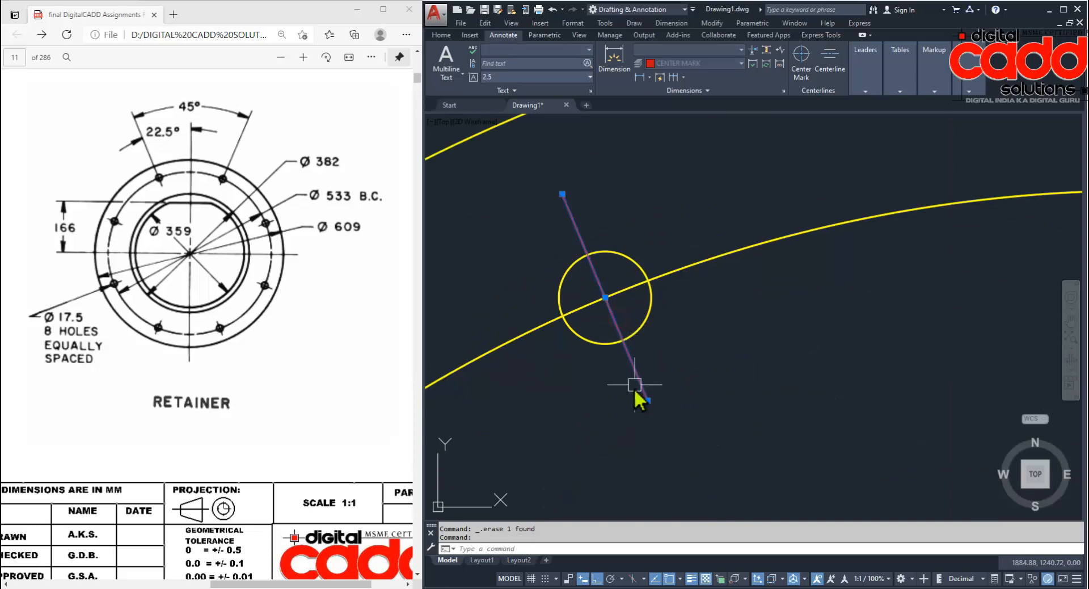
pyautogui.hotkey('ctrl', '1')
pyautogui.click(315, 102)
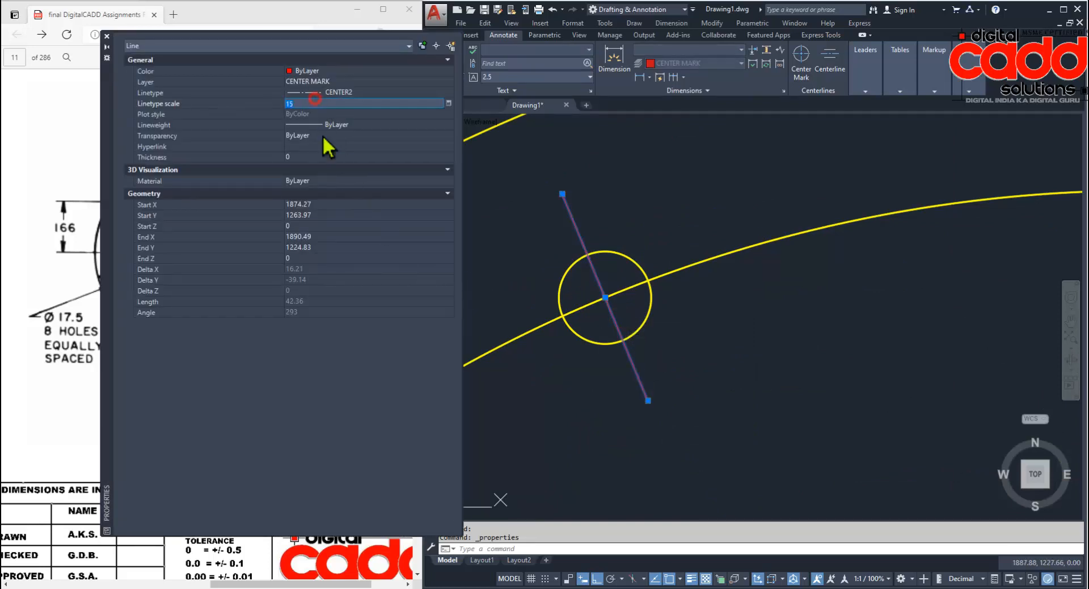
pyautogui.write('3')
pyautogui.press('Return')
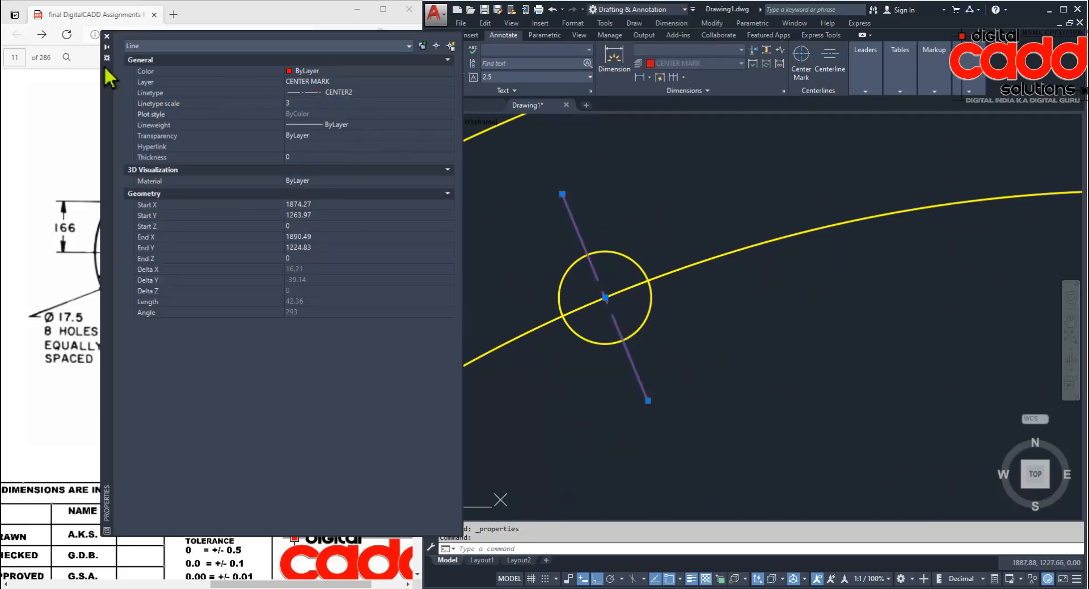
pyautogui.click(106, 35)
pyautogui.press('Escape')
# Match the center mark's properties onto the 533 mm bolt circle.
pyautogui.scroll(-3, 738, 329)
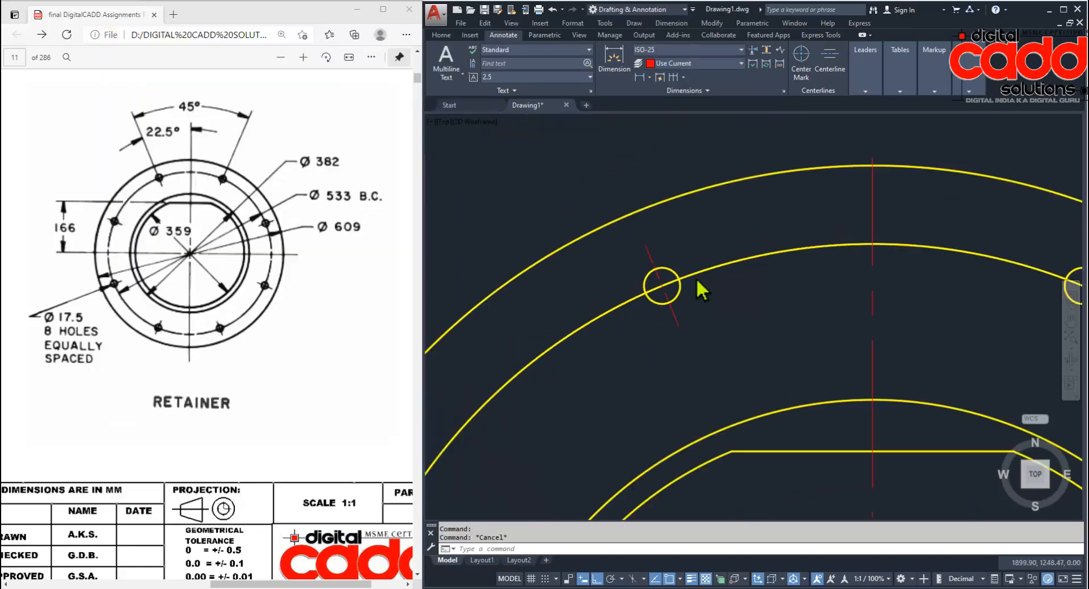
pyautogui.moveTo(698, 287)
pyautogui.mouseDown(button='middle')
pyautogui.moveTo(626, 278)
pyautogui.moveTo(601, 232)
pyautogui.mouseUp(button='middle')
pyautogui.write('M')
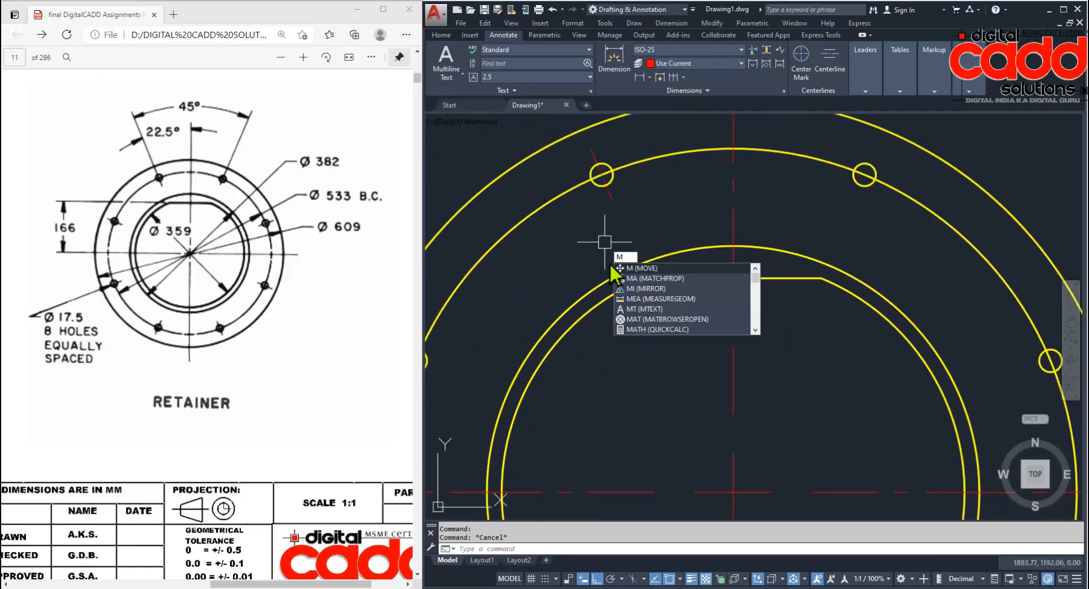
pyautogui.write('A')
pyautogui.press('Return')
pyautogui.click(733, 222)
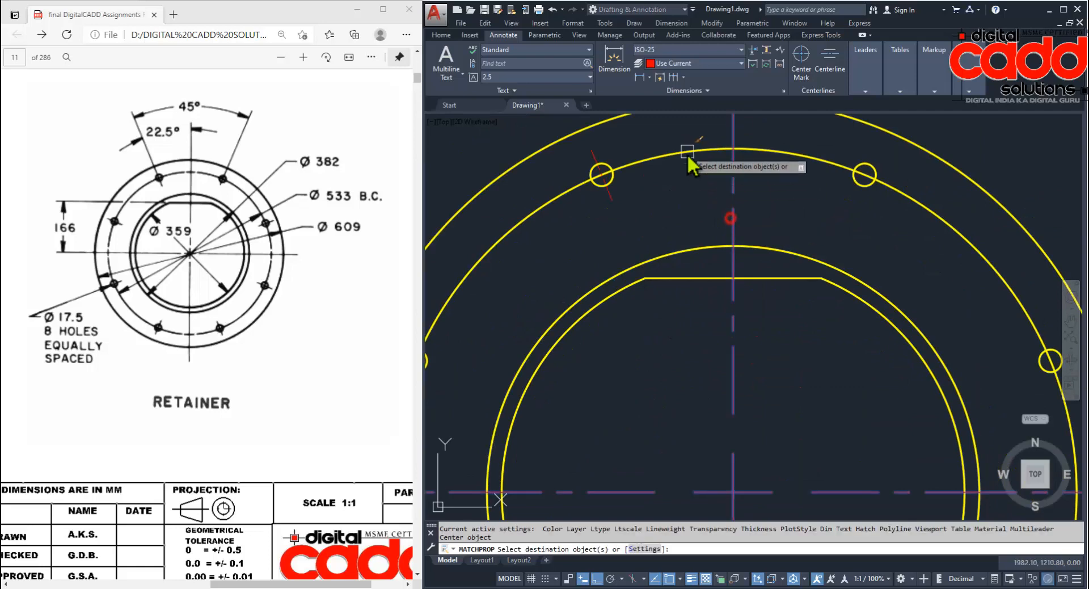
pyautogui.press('Return')
pyautogui.scroll(-6, 663, 231)
pyautogui.moveTo(660, 297); pyautogui.dragTo(640, 266, button='middle')
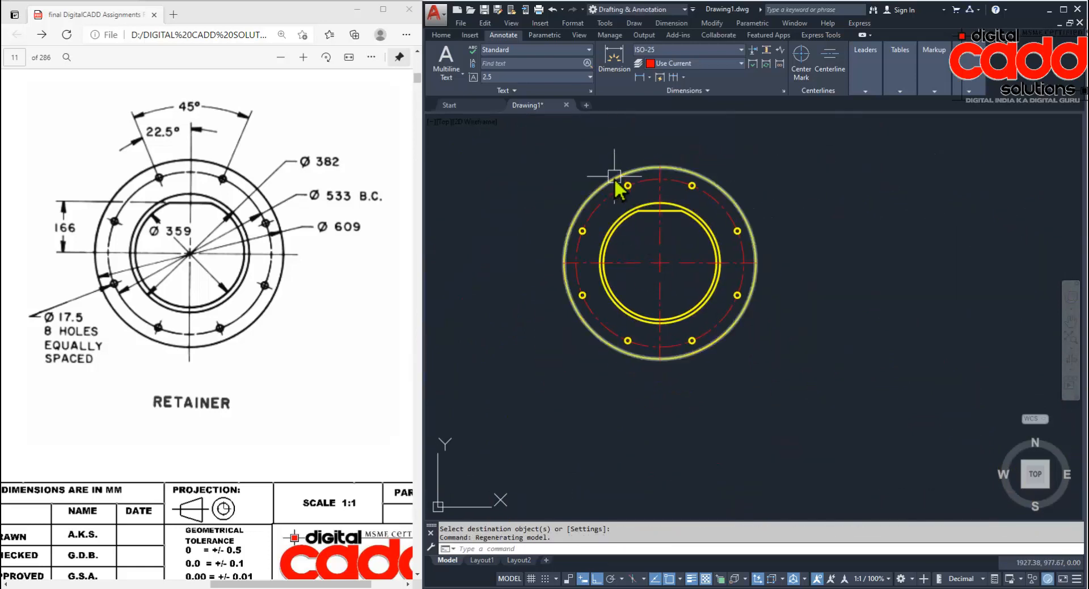
# Polar-array the upper-left hole's short centerline about the retainer's center with 8 items over 360 degrees.
pyautogui.scroll(6, 617, 174)
pyautogui.click(668, 232)
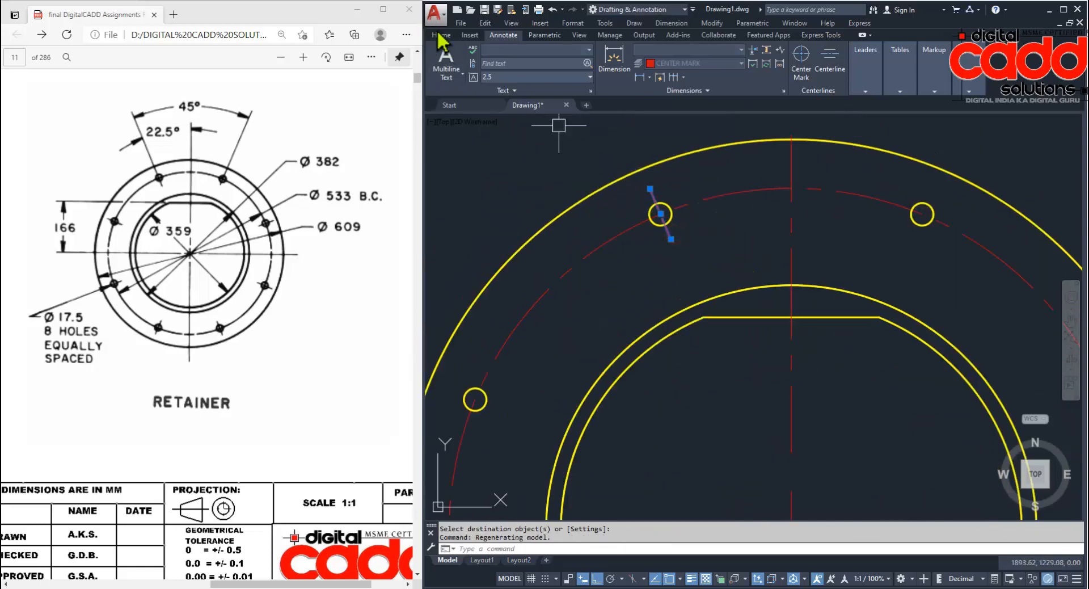
pyautogui.click(440, 35)
pyautogui.click(593, 80)
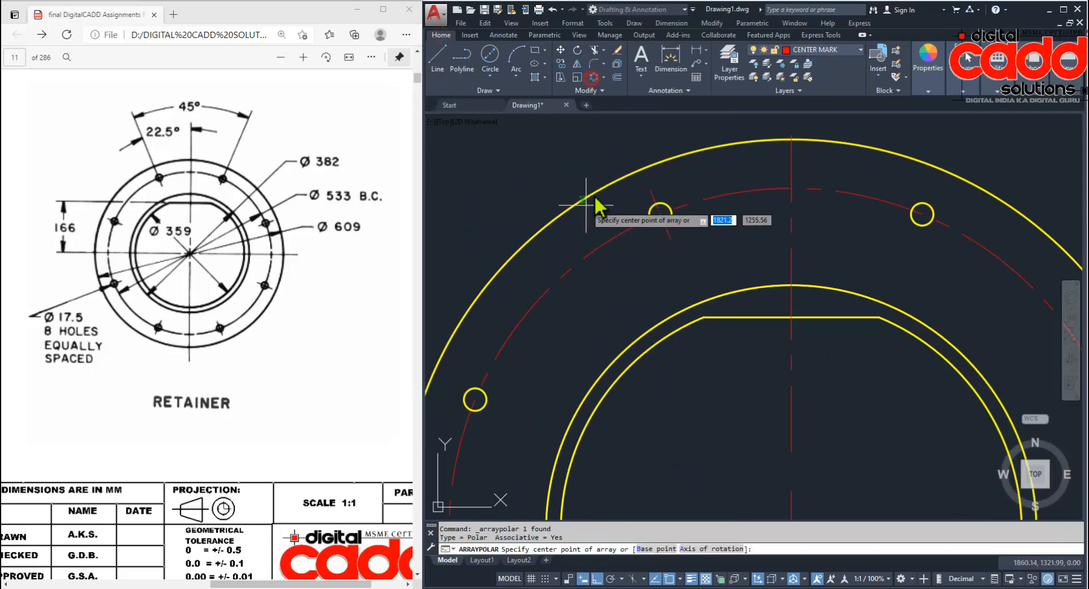
pyautogui.scroll(-6, 595, 204)
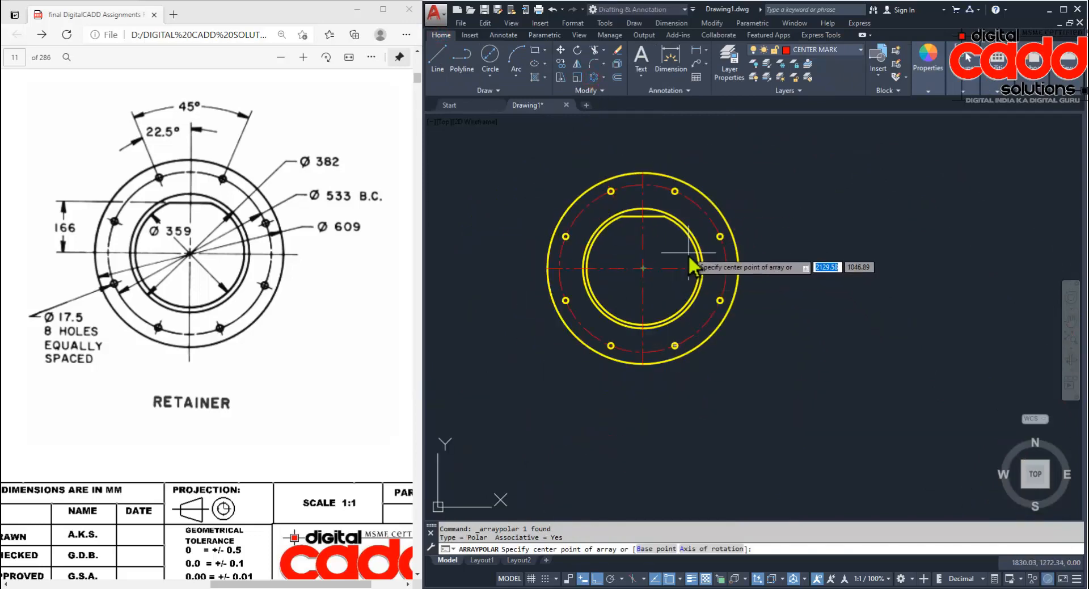
pyautogui.scroll(2, 684, 253)
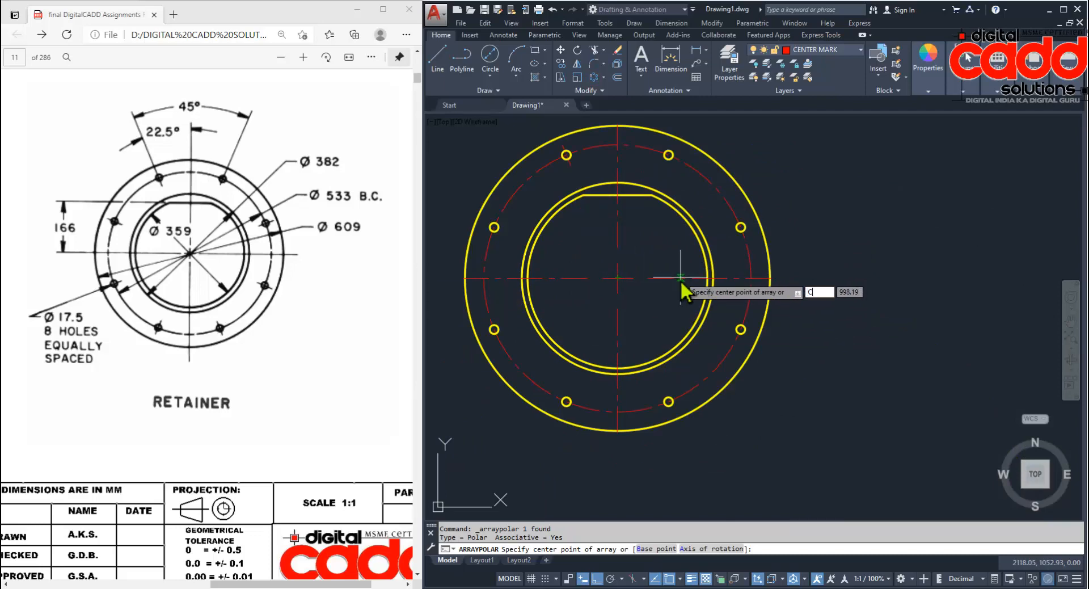
pyautogui.write('cen')
pyautogui.press('Return')
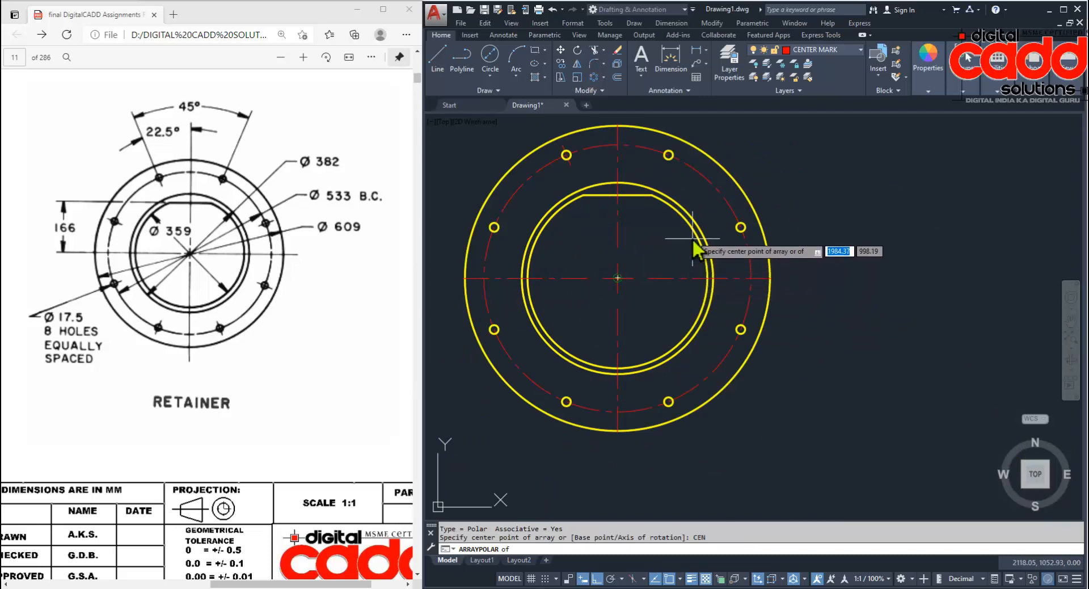
pyautogui.click(680, 249)
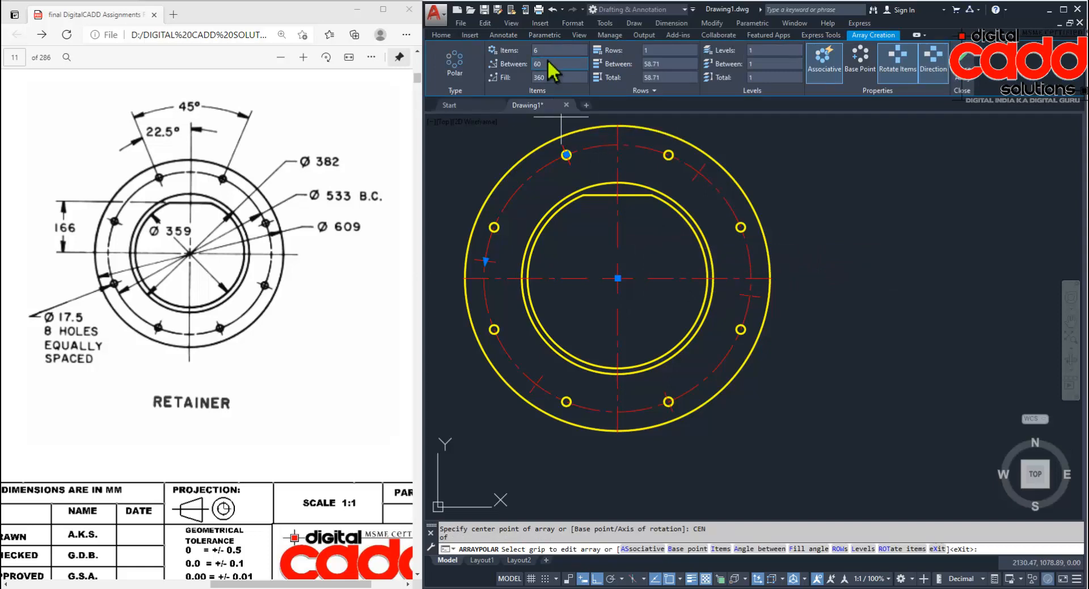
pyautogui.press('Return')
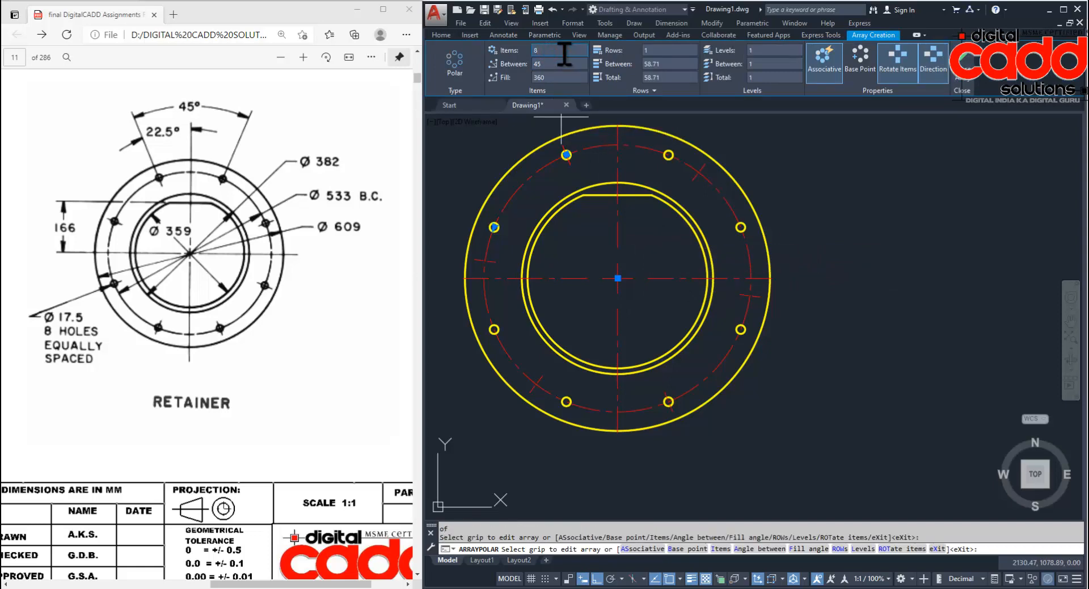
pyautogui.press('Escape')
# Examine the retainer and the much smaller gasket drawing beside it to compare their sizes.
pyautogui.moveTo(627, 329)
pyautogui.mouseDown(button='middle')
pyautogui.moveTo(689, 360)
pyautogui.moveTo(691, 349)
pyautogui.mouseUp(button='middle')
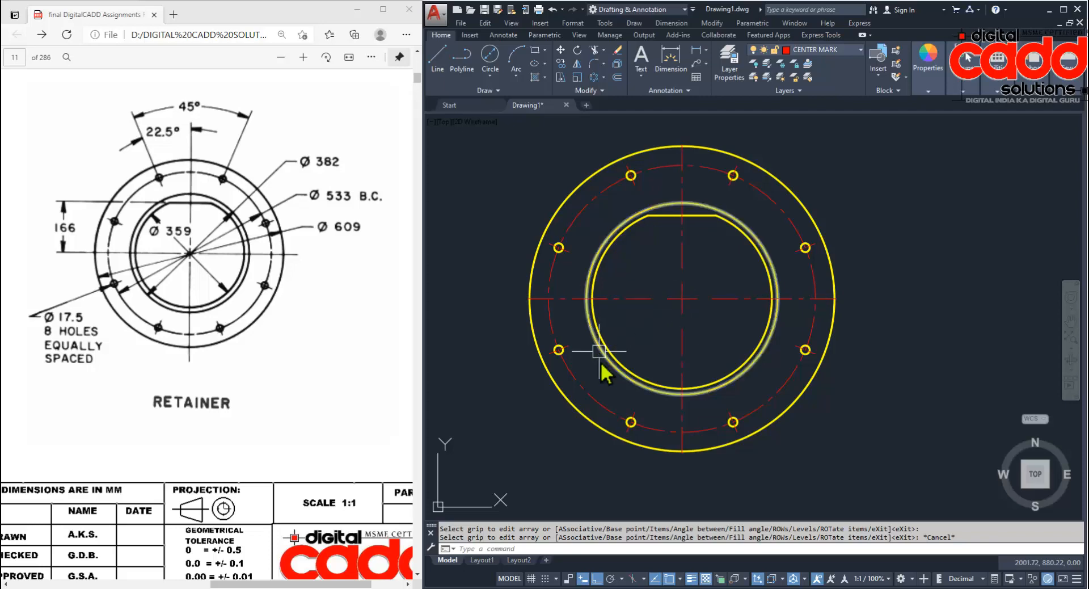
pyautogui.scroll(-6, 637, 392)
pyautogui.moveTo(637, 389); pyautogui.dragTo(705, 363, button='middle')
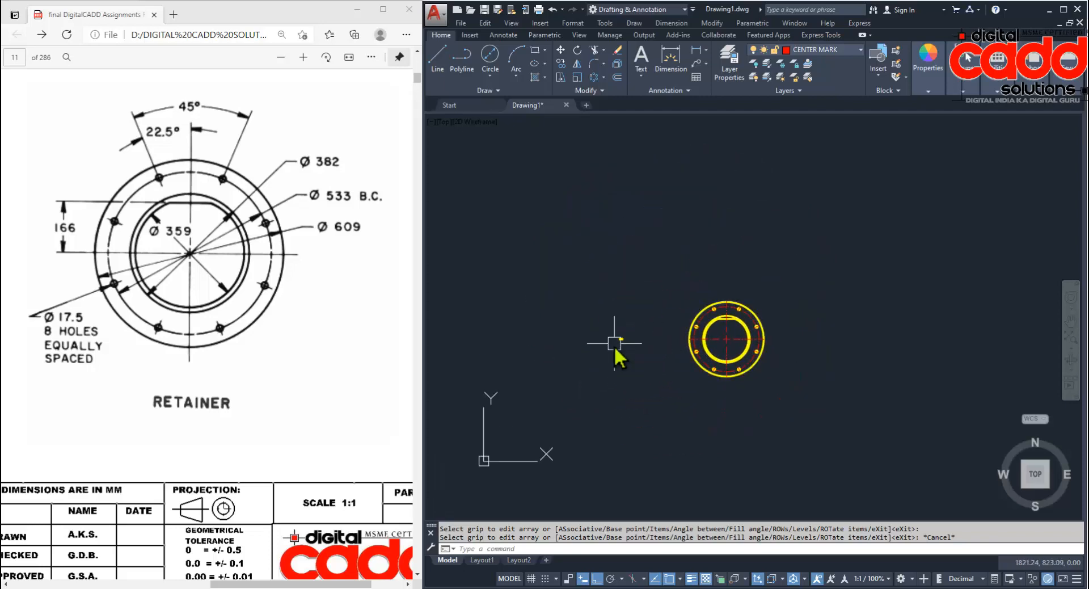
pyautogui.scroll(12, 615, 342)
pyautogui.scroll(5, 847, 262)
pyautogui.scroll(-10, 828, 264)
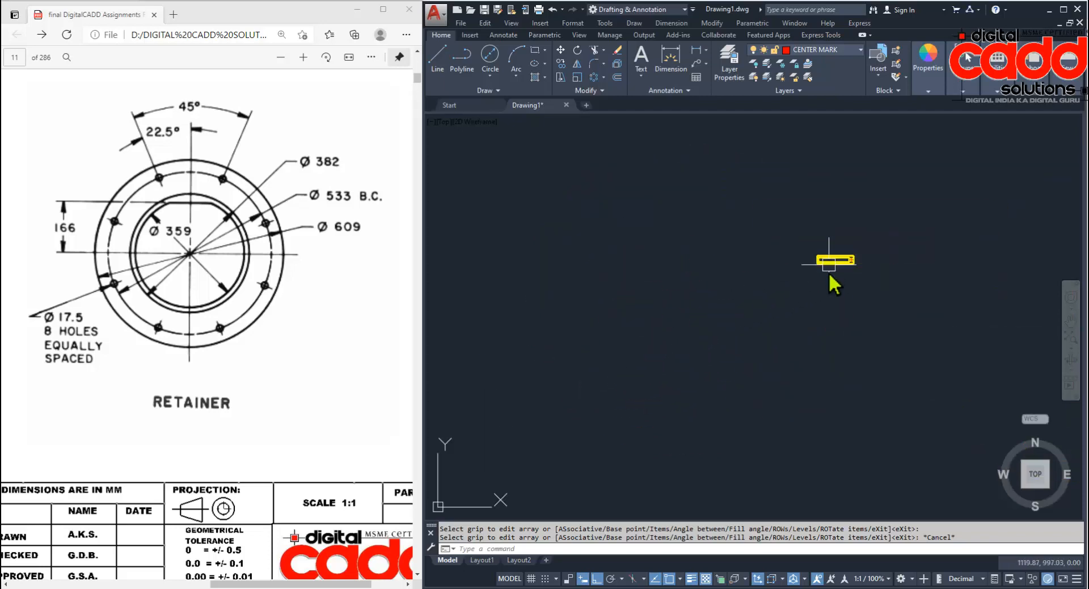
pyautogui.moveTo(842, 272); pyautogui.dragTo(583, 285, button='middle')
pyautogui.scroll(-7, 650, 313)
pyautogui.moveTo(811, 317); pyautogui.dragTo(676, 316, button='middle')
pyautogui.scroll(2, 867, 261)
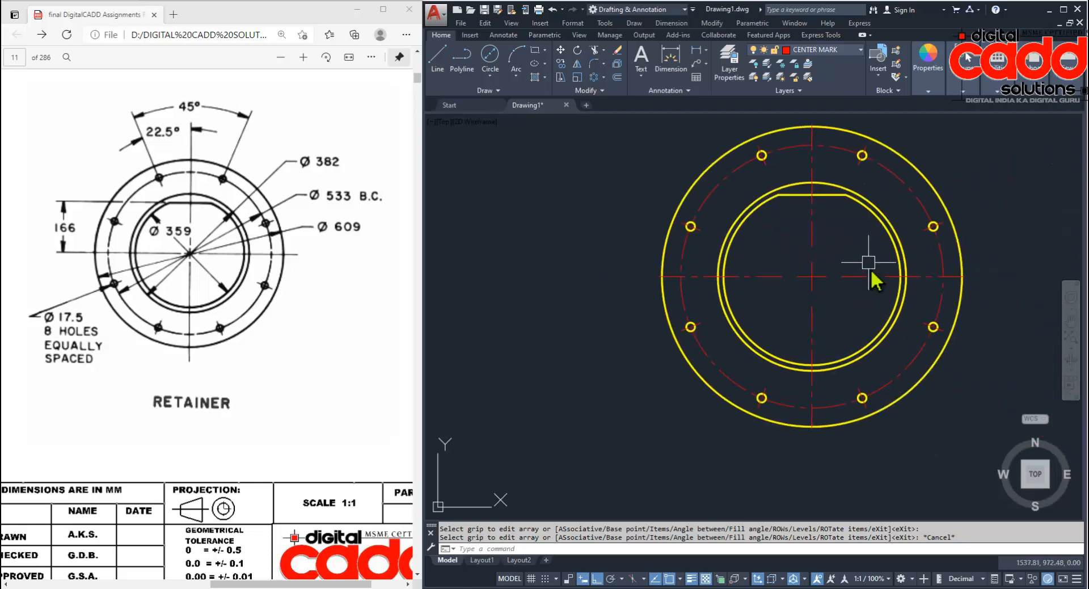
pyautogui.scroll(-2, 1021, 309)
# Move the small gasket drawing horizontally closer to the retainer.
pyautogui.click(487, 279)
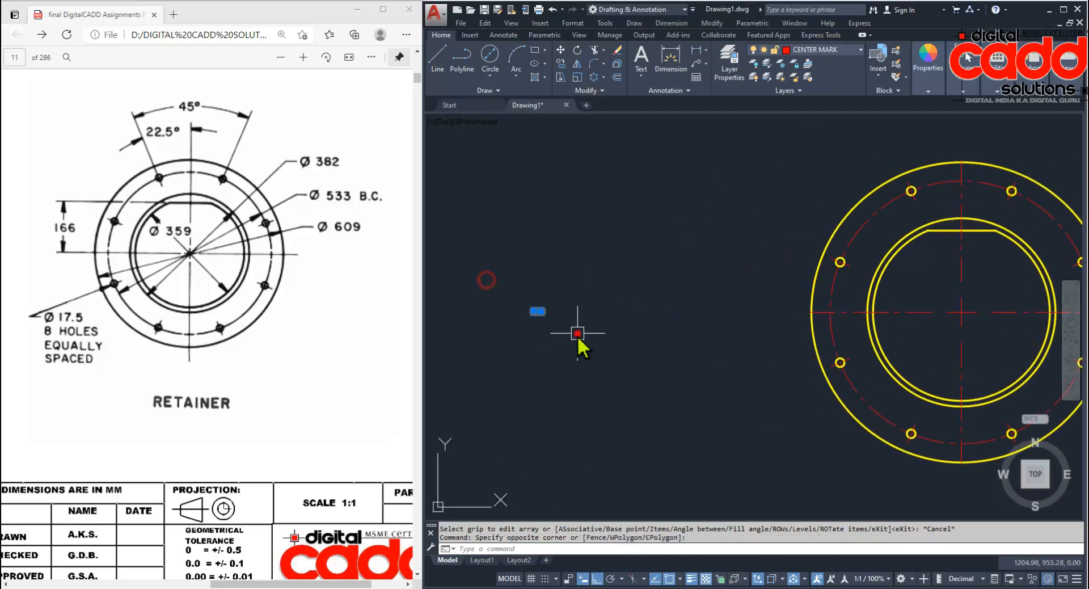
pyautogui.click(577, 333)
pyautogui.click(561, 54)
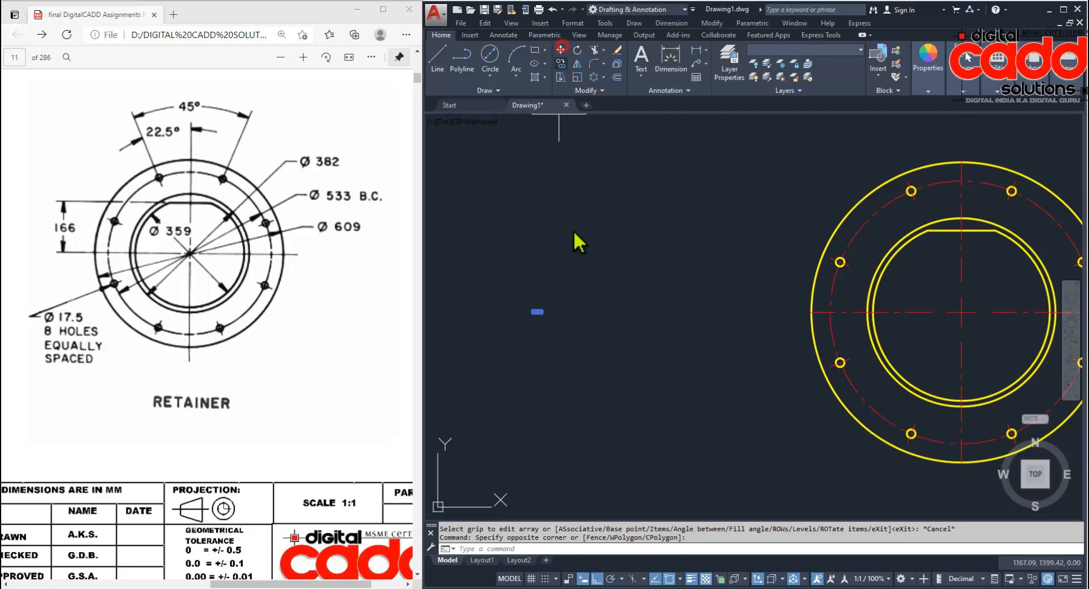
pyautogui.click(537, 370)
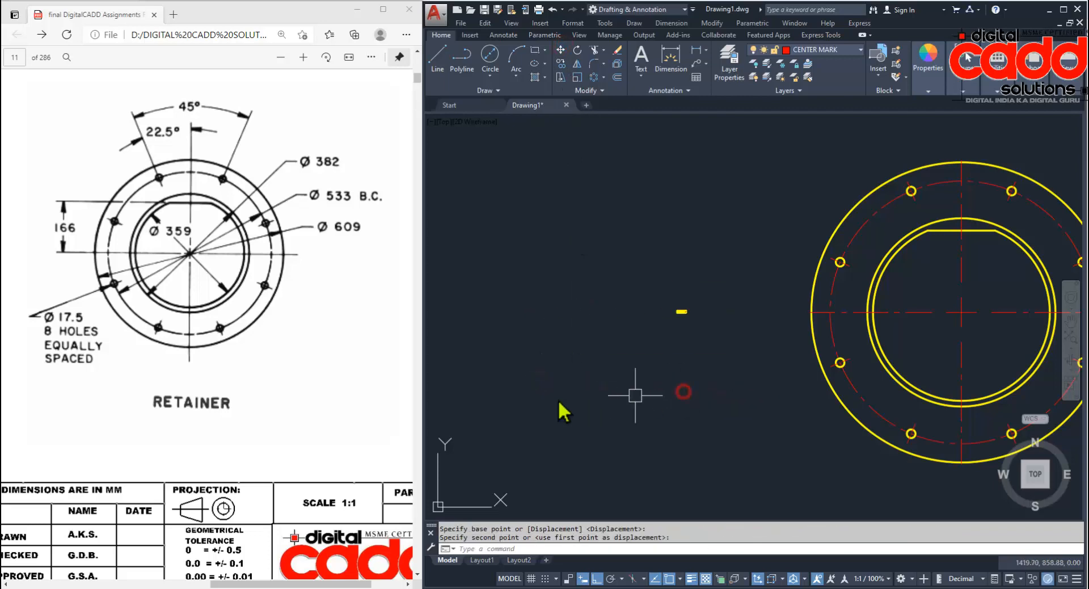
# Examine EX: 17 and EX: 18 in the maximized reference PDF, and return to AutoCAD with its window maximized.
pyautogui.click(383, 9)
pyautogui.scroll(3, 462, 238)
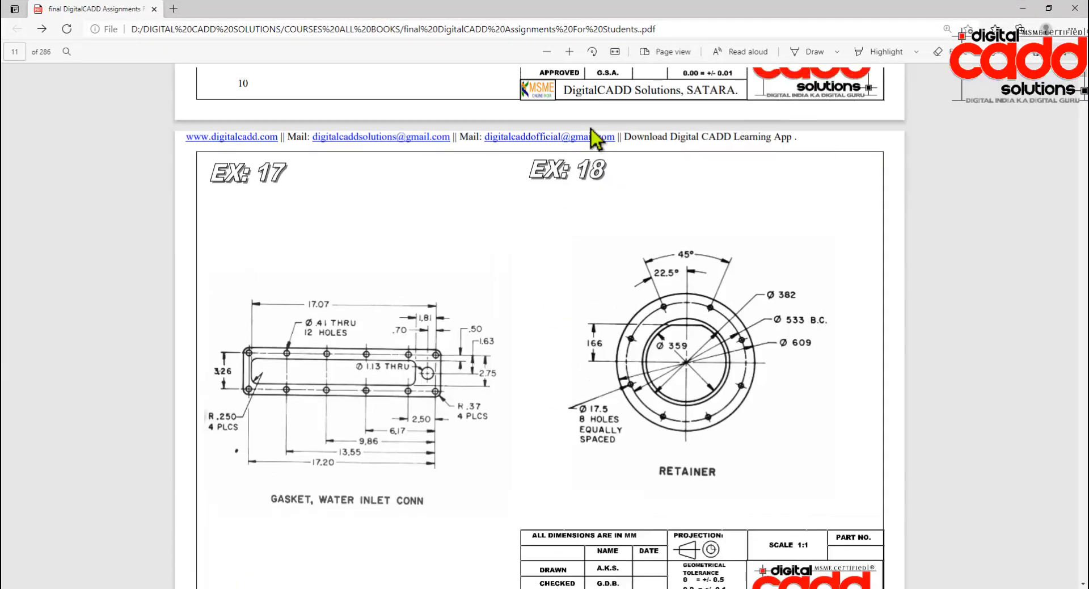
pyautogui.click(615, 54)
pyautogui.scroll(-2, 489, 391)
pyautogui.scroll(-2, 489, 390)
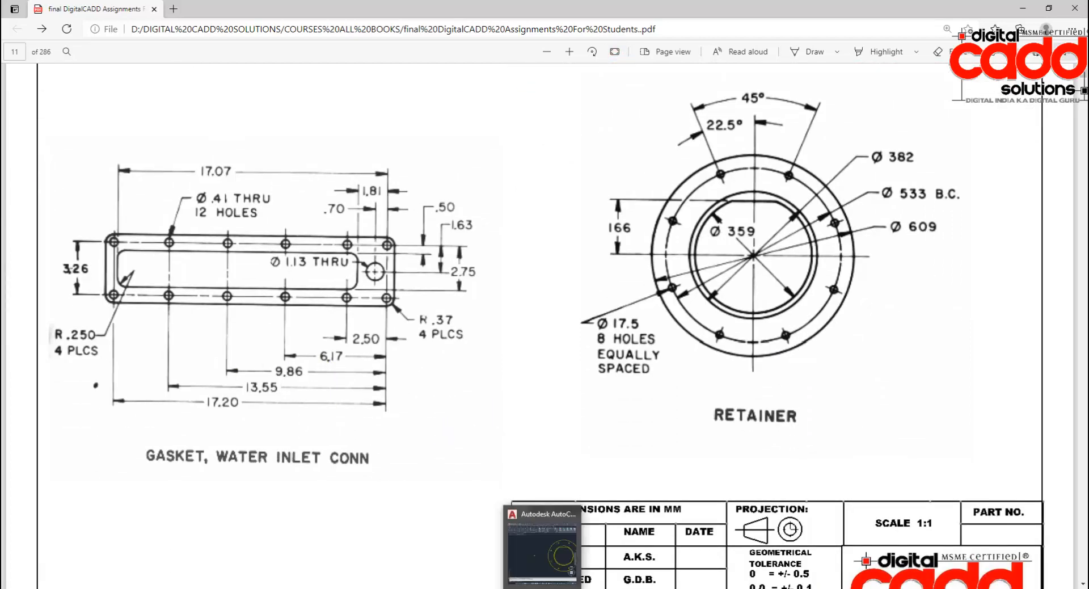
pyautogui.click(545, 586)
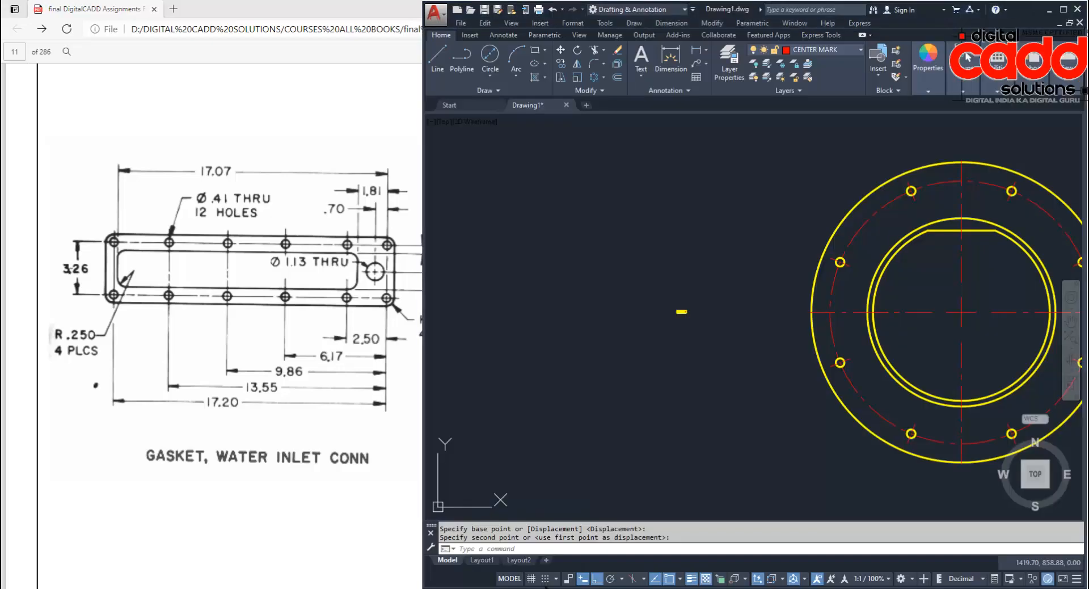
pyautogui.click(1063, 11)
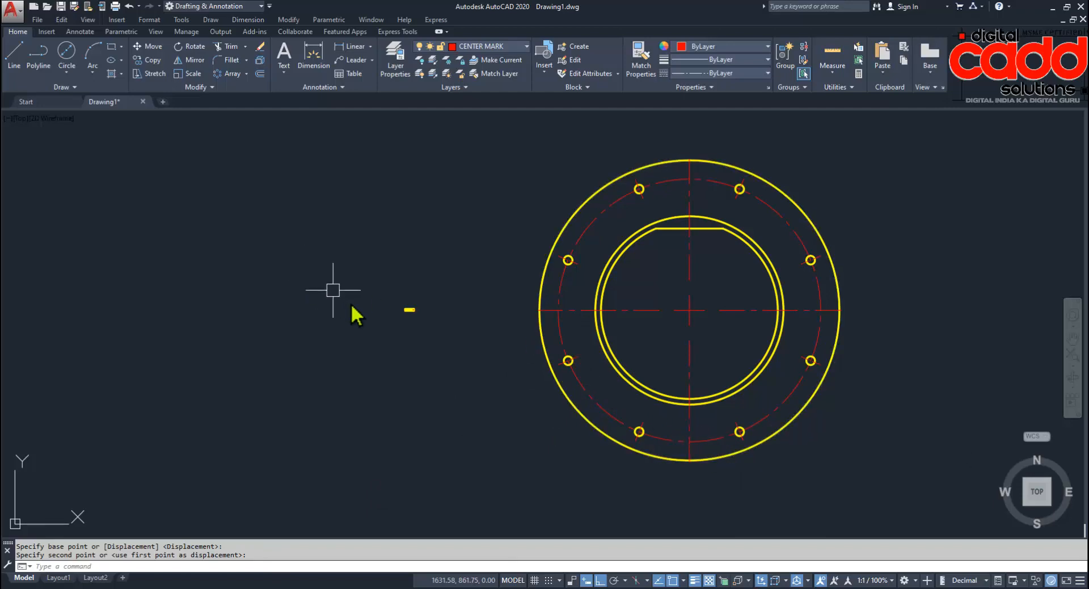
# Make the DIMENSION layer current and add a linear dimension below the gasket between its two rightmost bottom holes.
pyautogui.scroll(15, 352, 311)
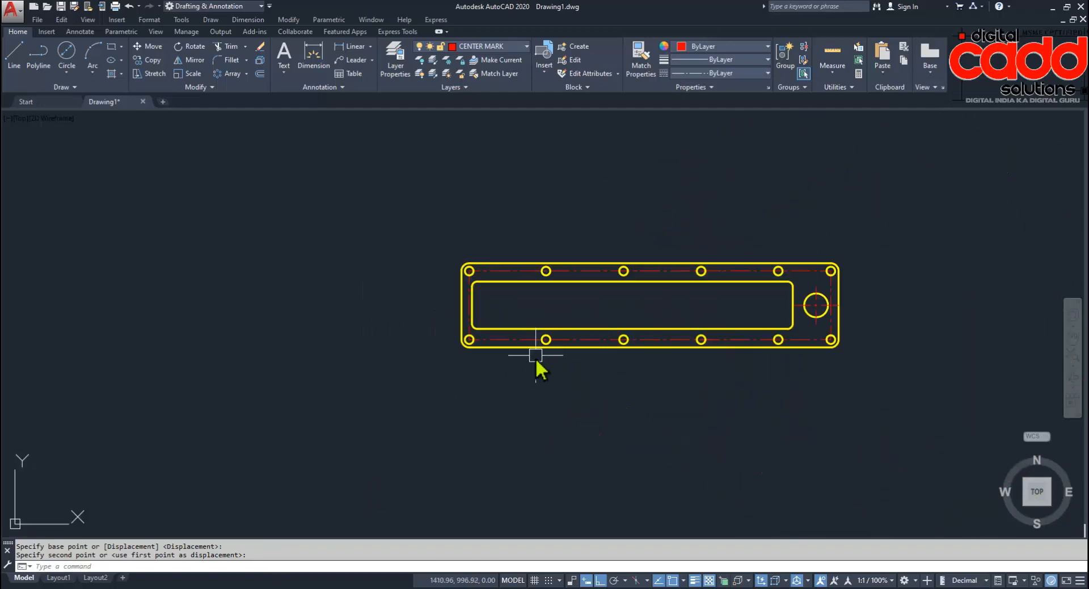
pyautogui.moveTo(537, 368); pyautogui.dragTo(481, 387, button='middle')
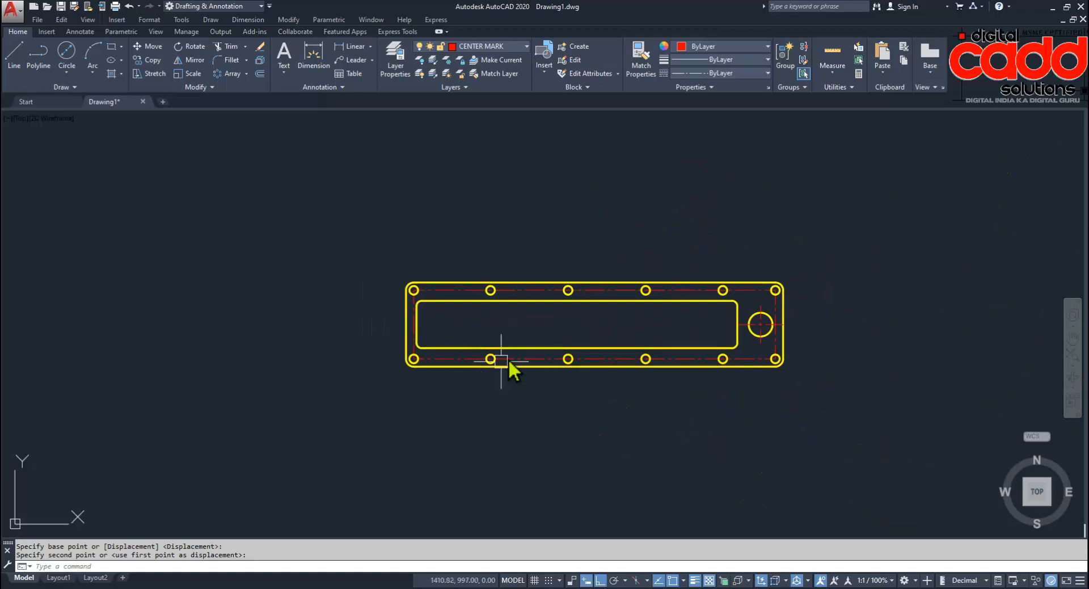
pyautogui.click(499, 50)
pyautogui.click(498, 97)
pyautogui.moveTo(720, 397); pyautogui.dragTo(658, 394, button='middle')
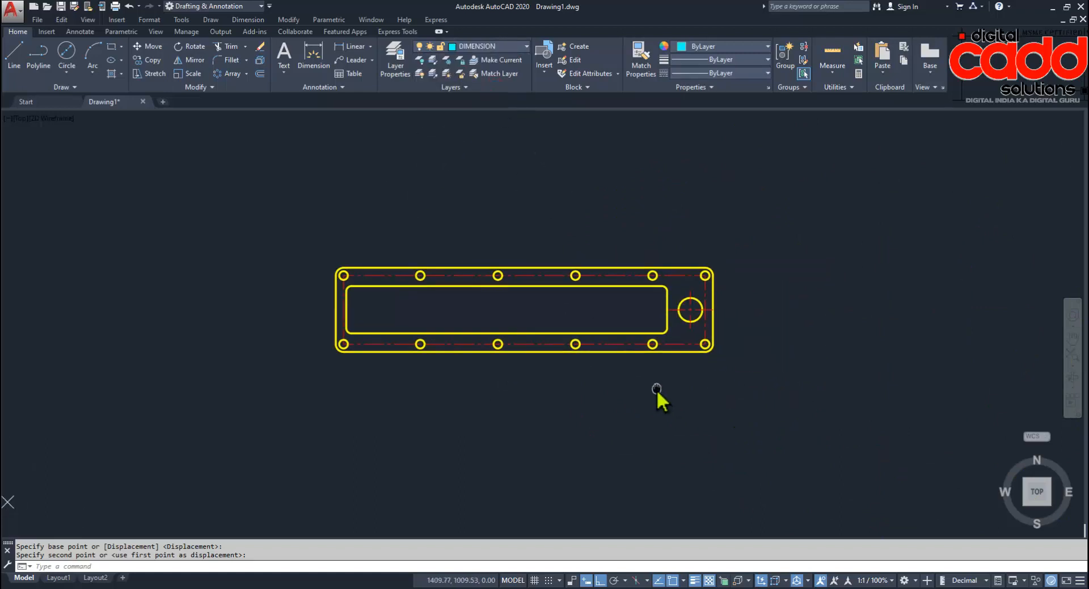
pyautogui.scroll(2, 677, 334)
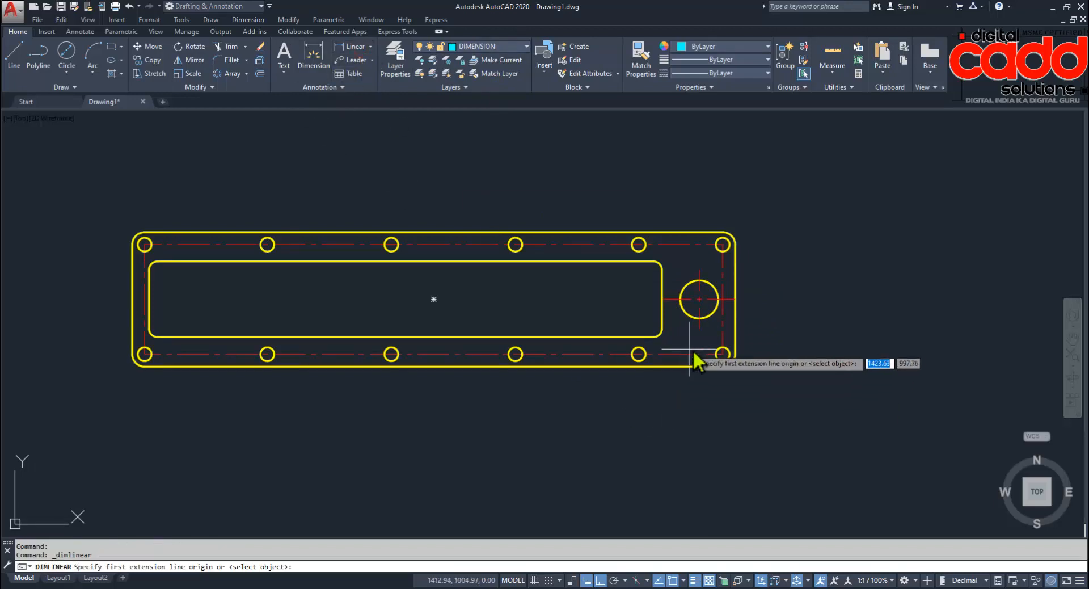
pyautogui.click(722, 355)
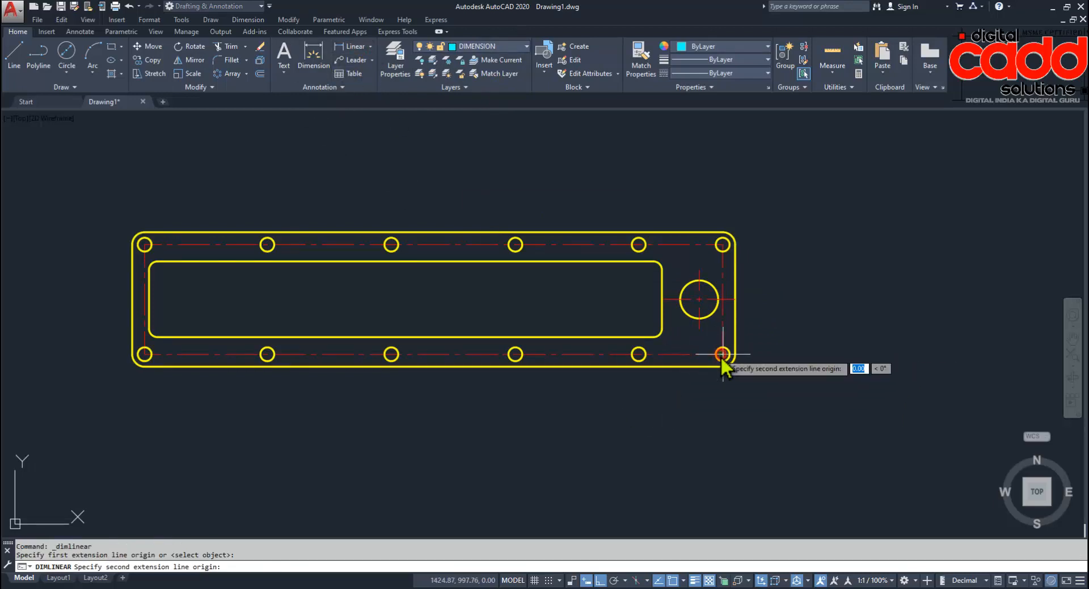
pyautogui.click(641, 356)
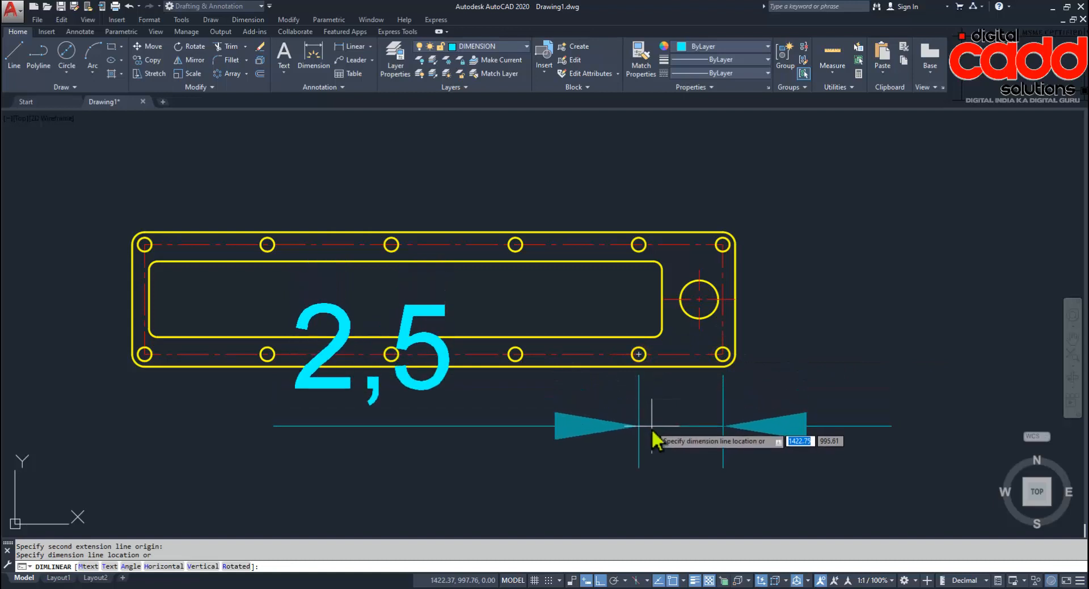
pyautogui.click(657, 405)
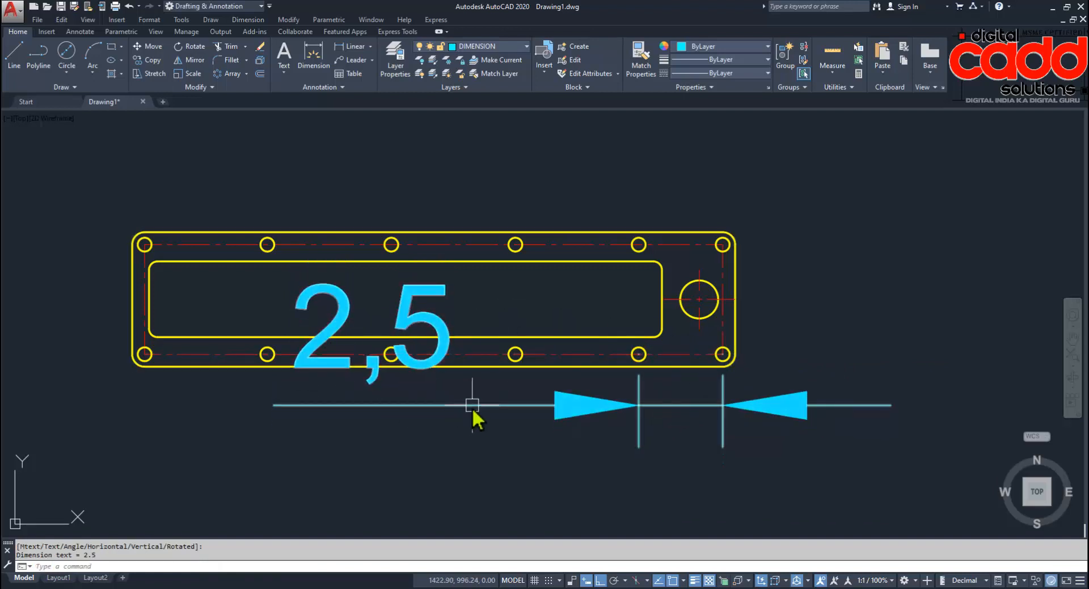
# Open the ISO-25 dimension style for modification and set its overall scale to 0.2.
pyautogui.moveTo(505, 419); pyautogui.dragTo(535, 396, button='middle')
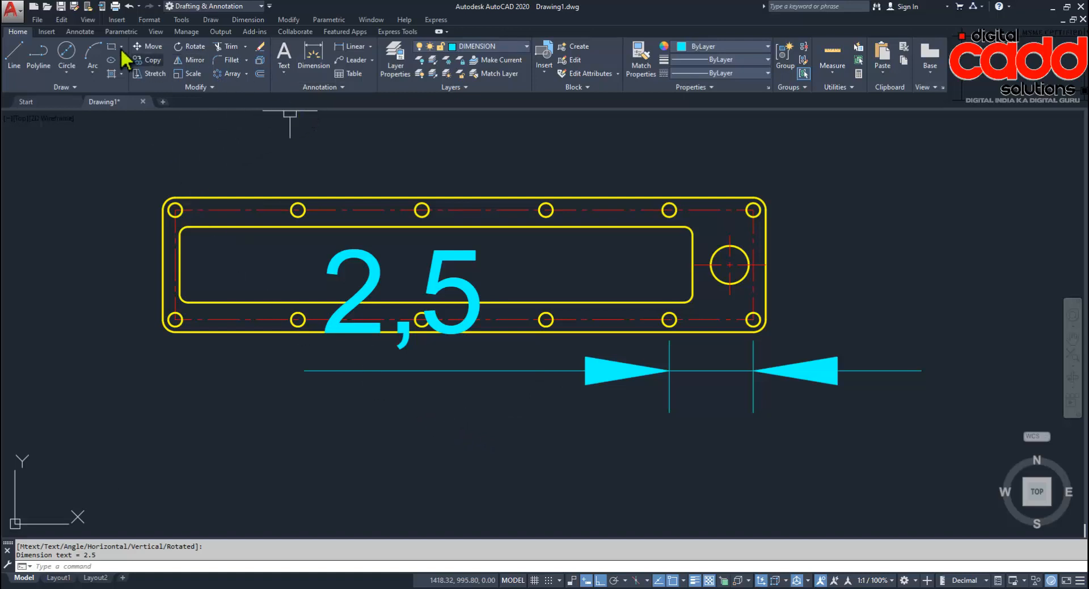
pyautogui.click(86, 33)
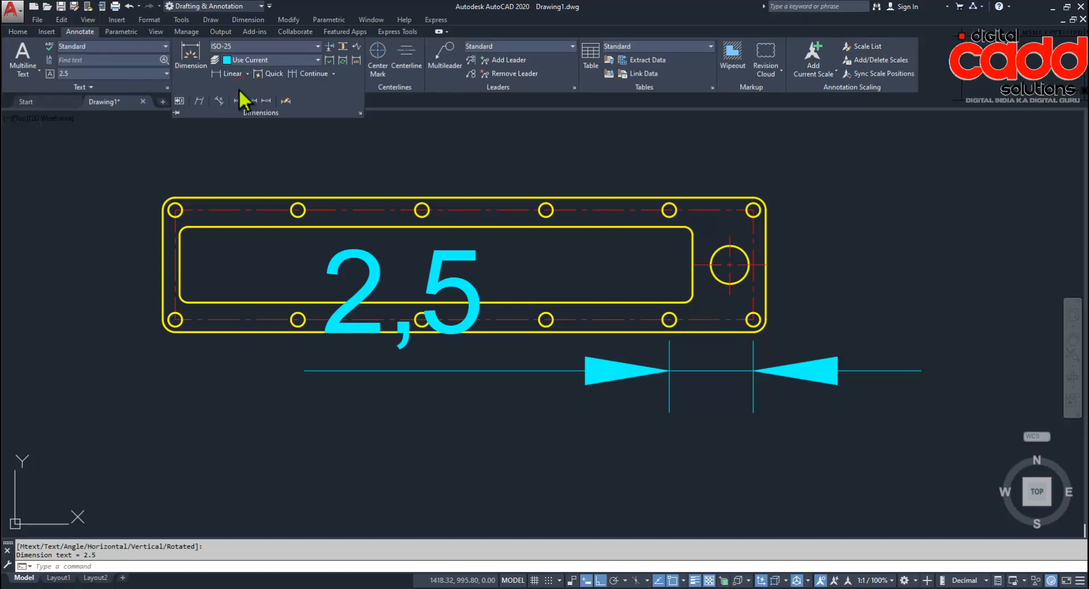
pyautogui.click(24, 31)
pyautogui.click(324, 86)
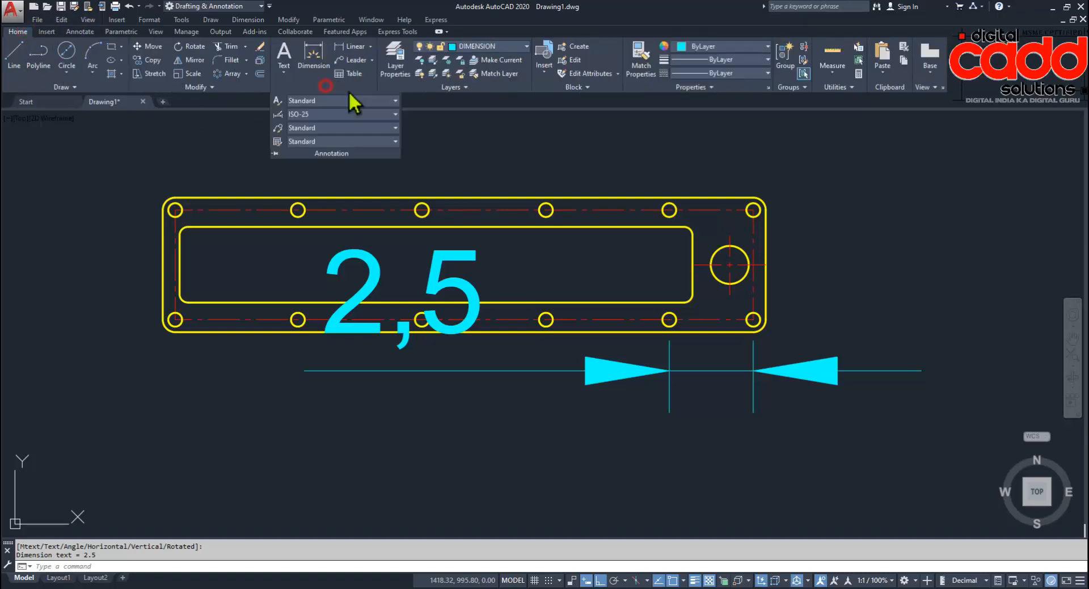
pyautogui.click(277, 115)
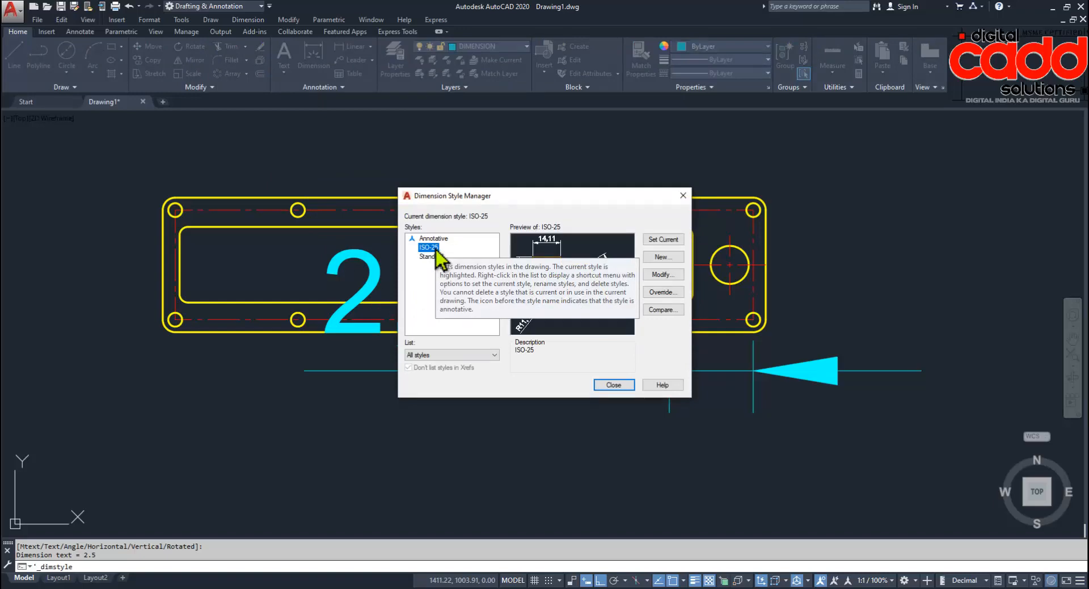
pyautogui.click(669, 276)
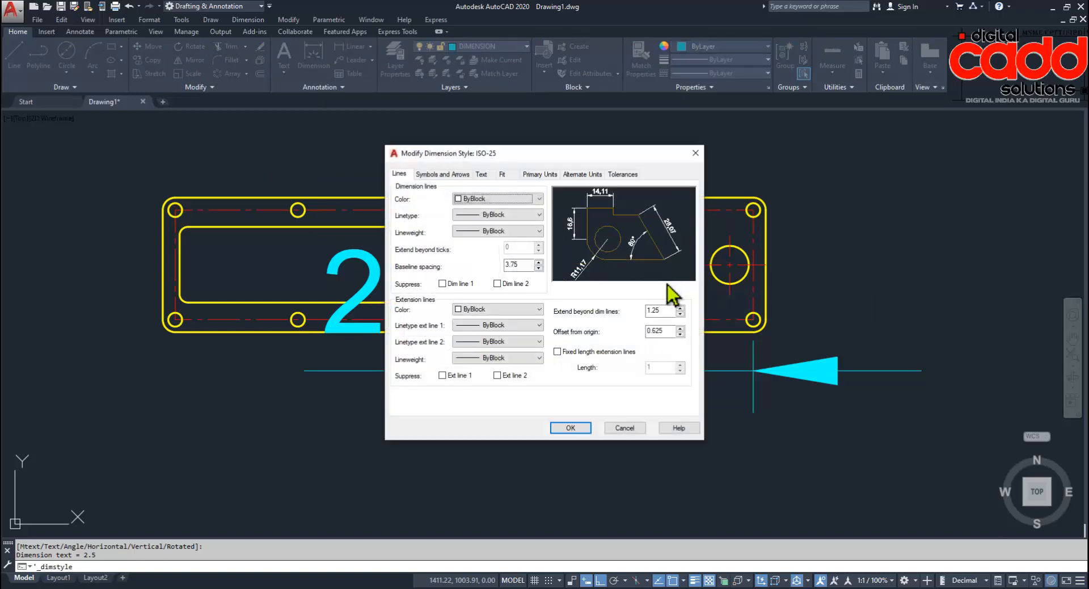
pyautogui.click(503, 175)
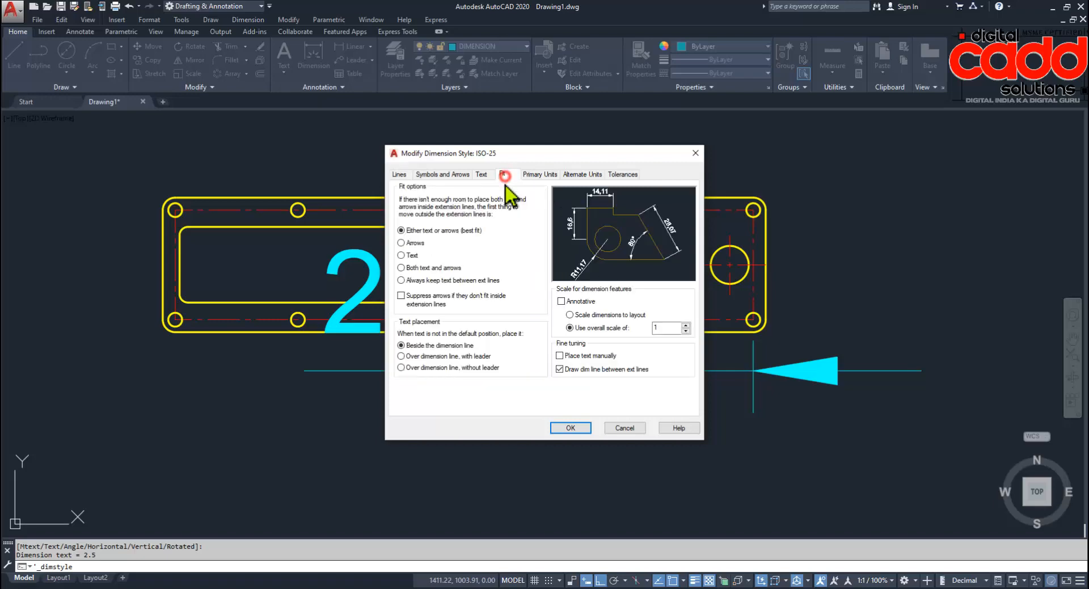
pyautogui.doubleClick(662, 328)
pyautogui.write('2')
pyautogui.write('0.')
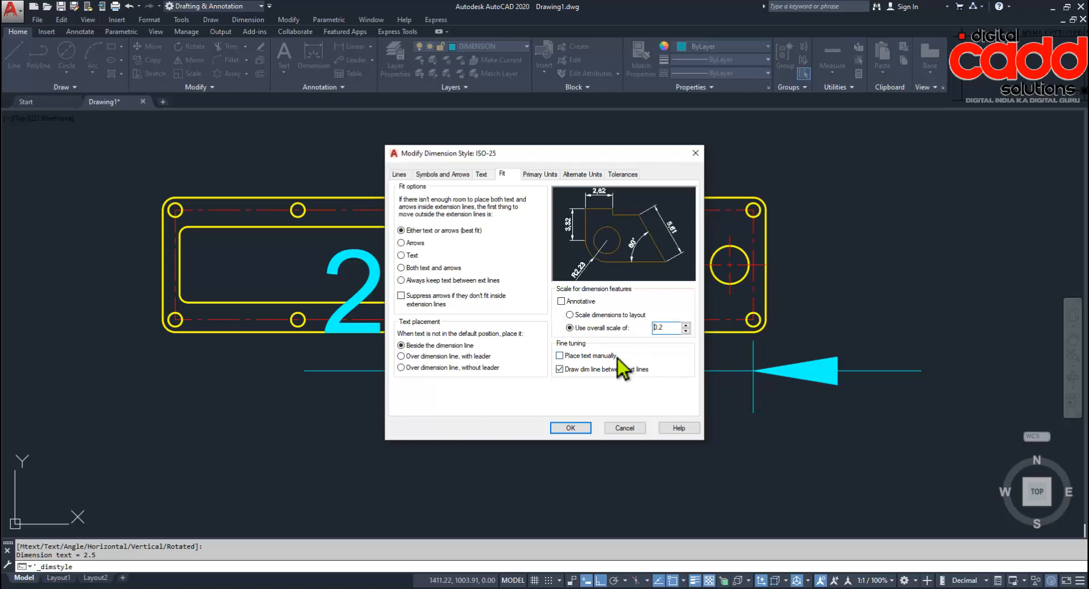
# Change the ISO-25 style's decimal separator to Period, apply the changes and close the Dimension Style Manager.
pyautogui.moveTo(538, 164); pyautogui.dragTo(849, 196)
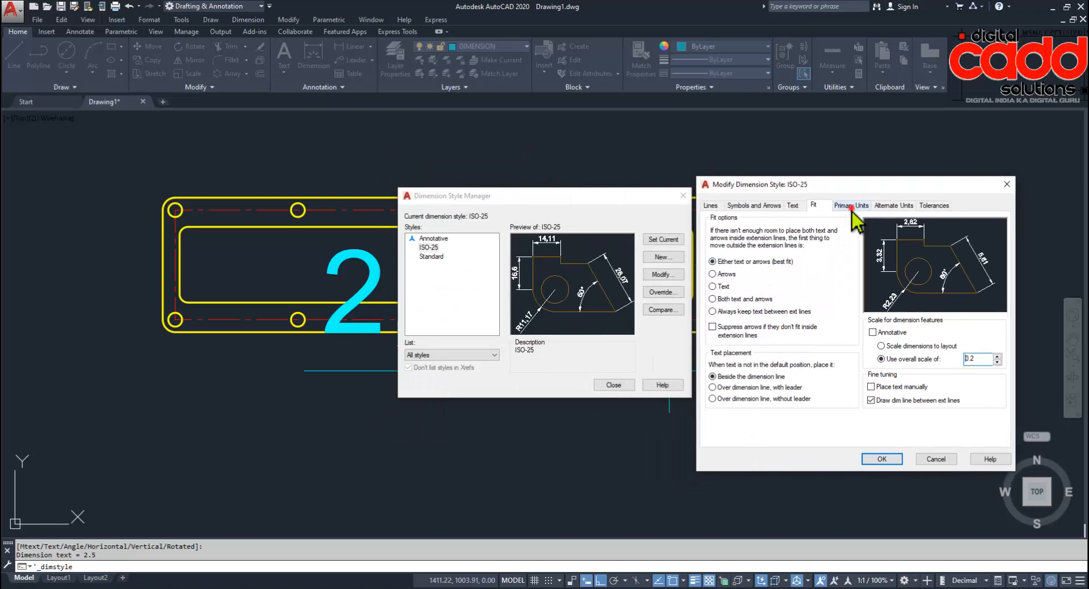
pyautogui.click(852, 207)
pyautogui.click(827, 277)
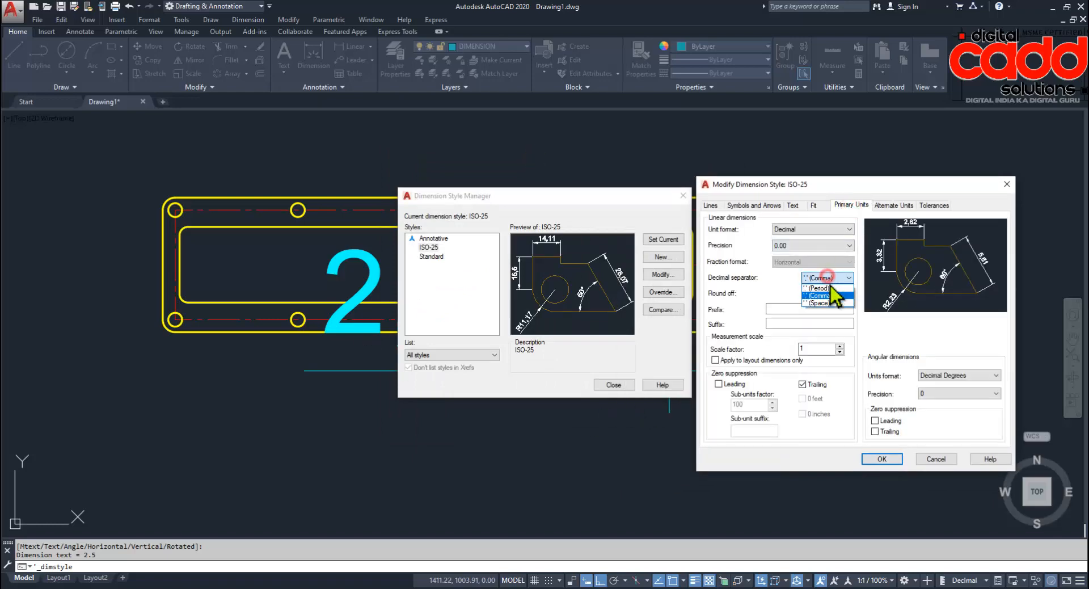
pyautogui.click(816, 287)
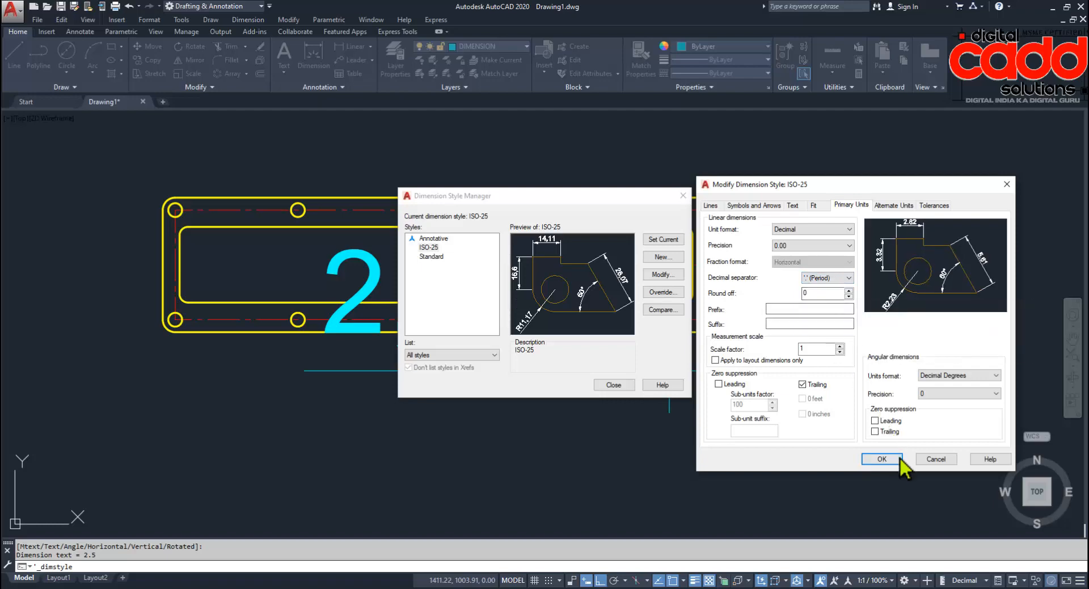
pyautogui.click(882, 458)
pyautogui.click(608, 385)
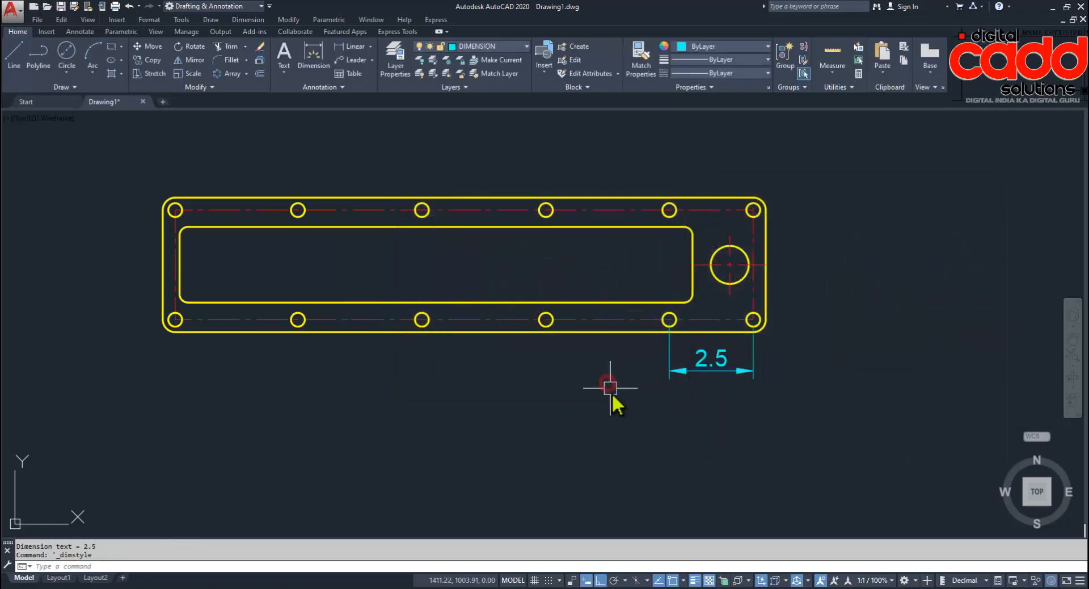
pyautogui.moveTo(669, 396); pyautogui.dragTo(615, 394, button='middle')
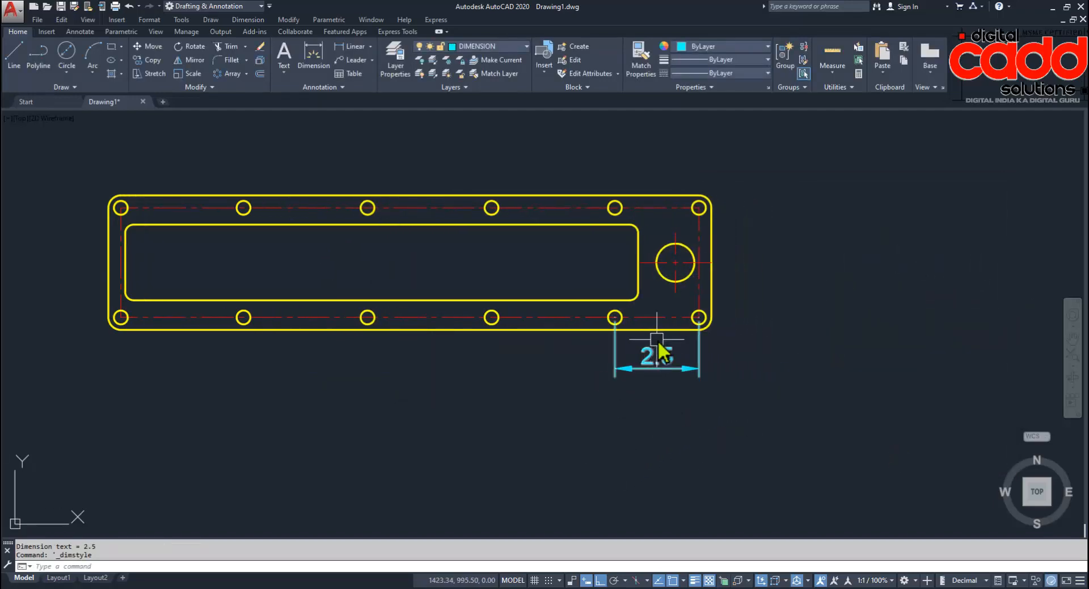
pyautogui.scroll(4, 661, 353)
pyautogui.click(698, 426)
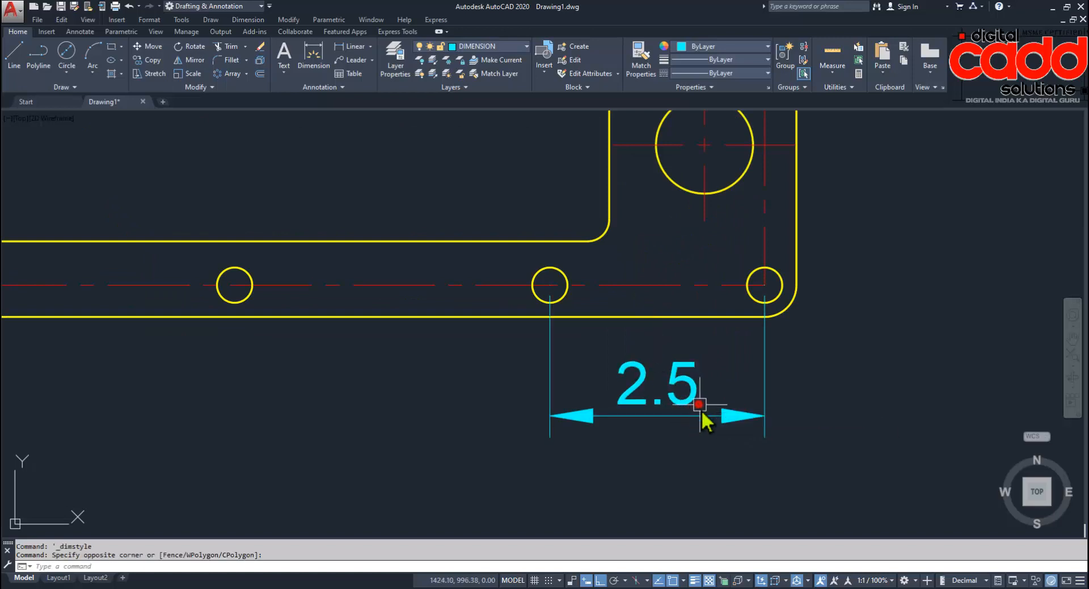
pyautogui.click(767, 418)
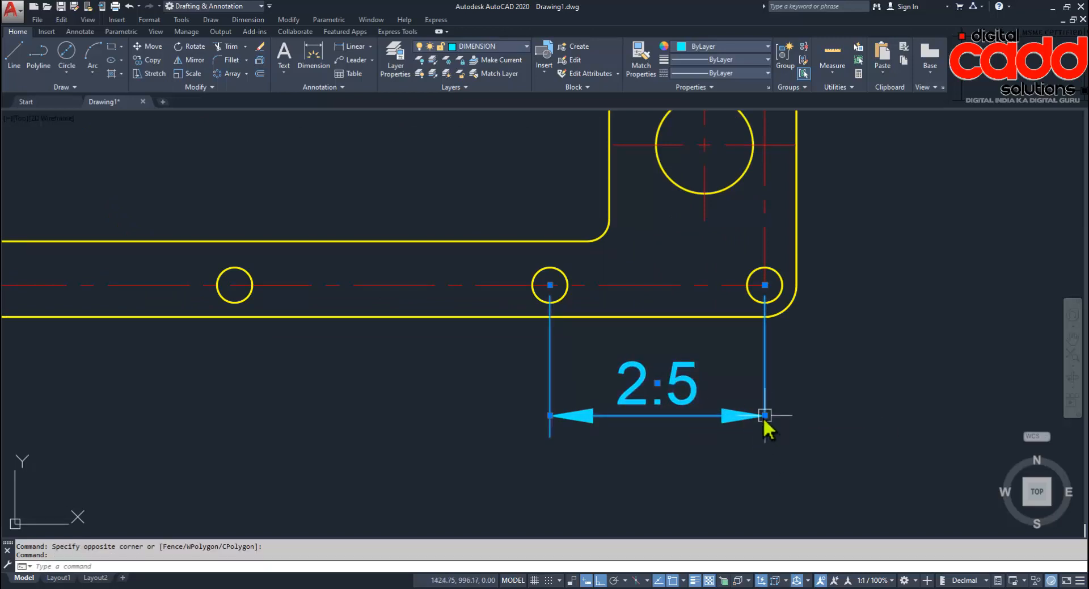
pyautogui.click(765, 416)
pyautogui.scroll(-4, 760, 414)
pyautogui.press('Escape')
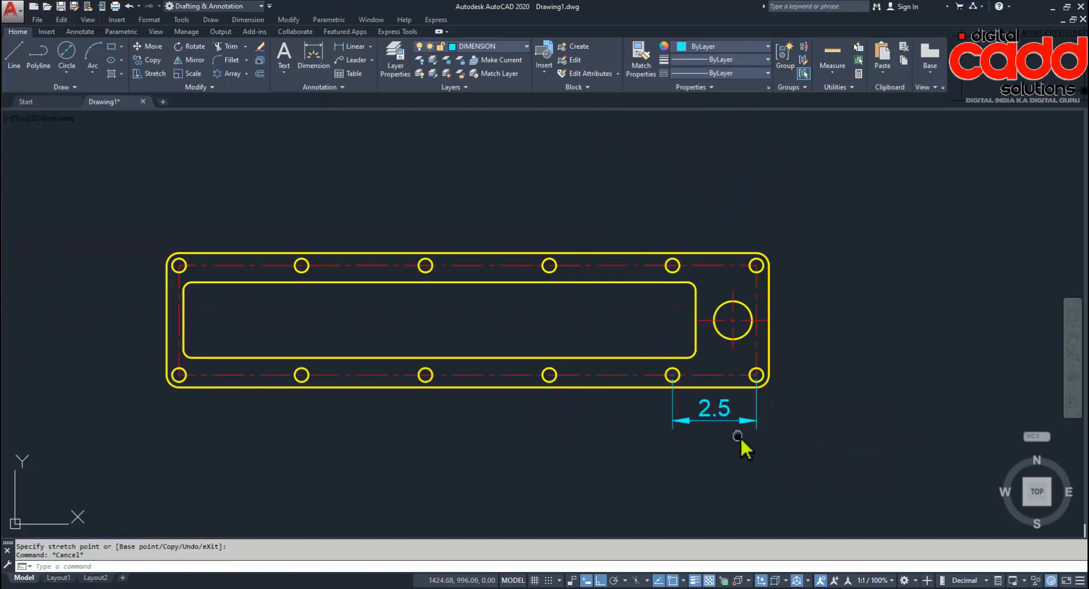
# Modify the ISO-25 dimension style to use an overall scale of 0.18, and close the Dimension Style Manager.
pyautogui.moveTo(739, 436); pyautogui.dragTo(758, 401, button='middle')
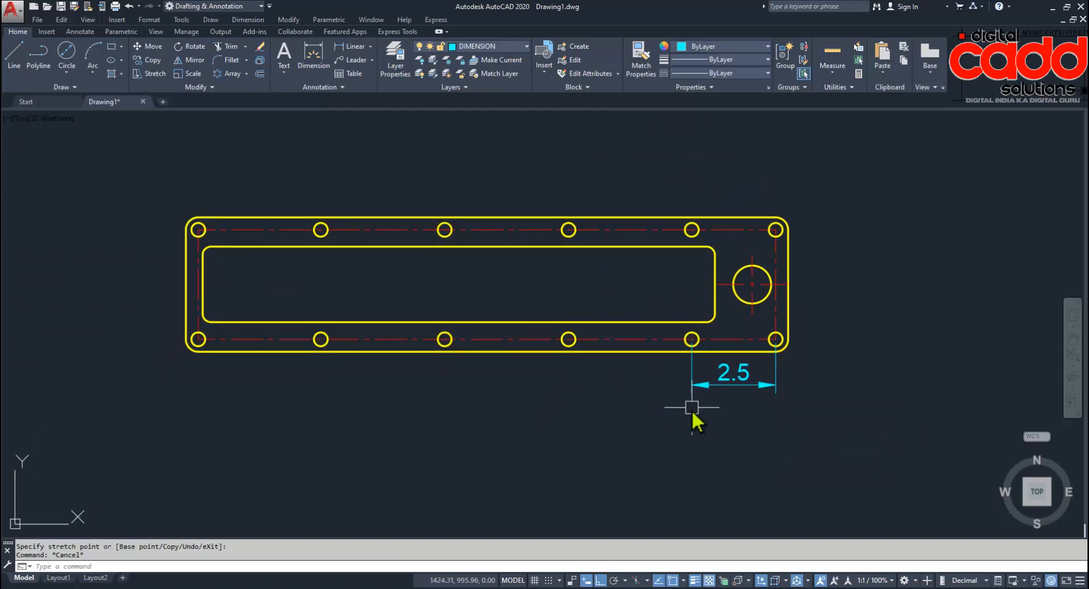
pyautogui.write('D')
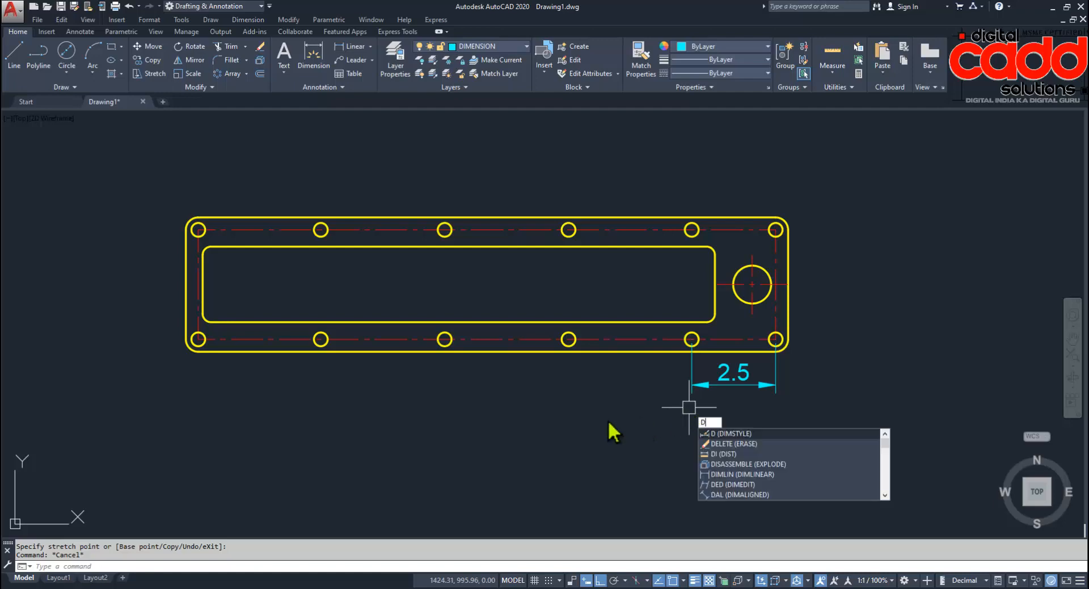
pyautogui.press('Return')
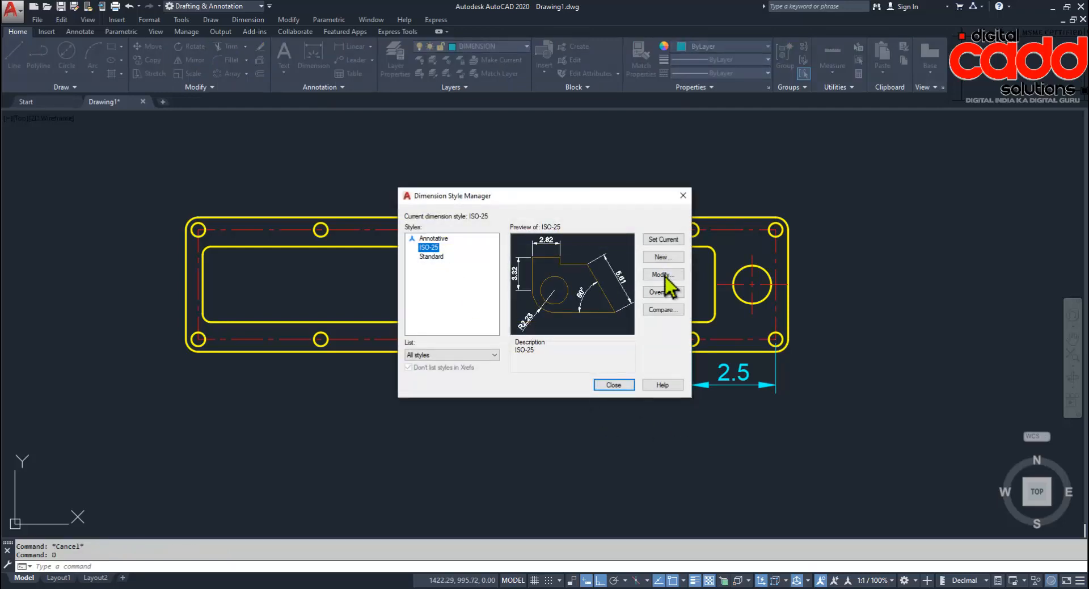
pyautogui.click(662, 276)
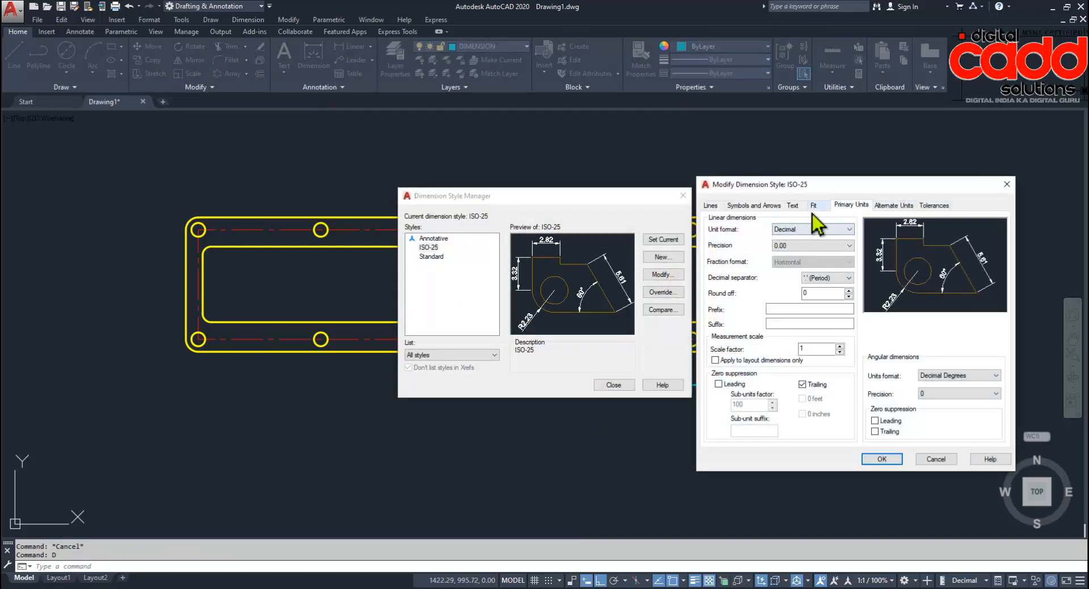
pyautogui.click(814, 206)
pyautogui.moveTo(990, 358); pyautogui.dragTo(918, 361)
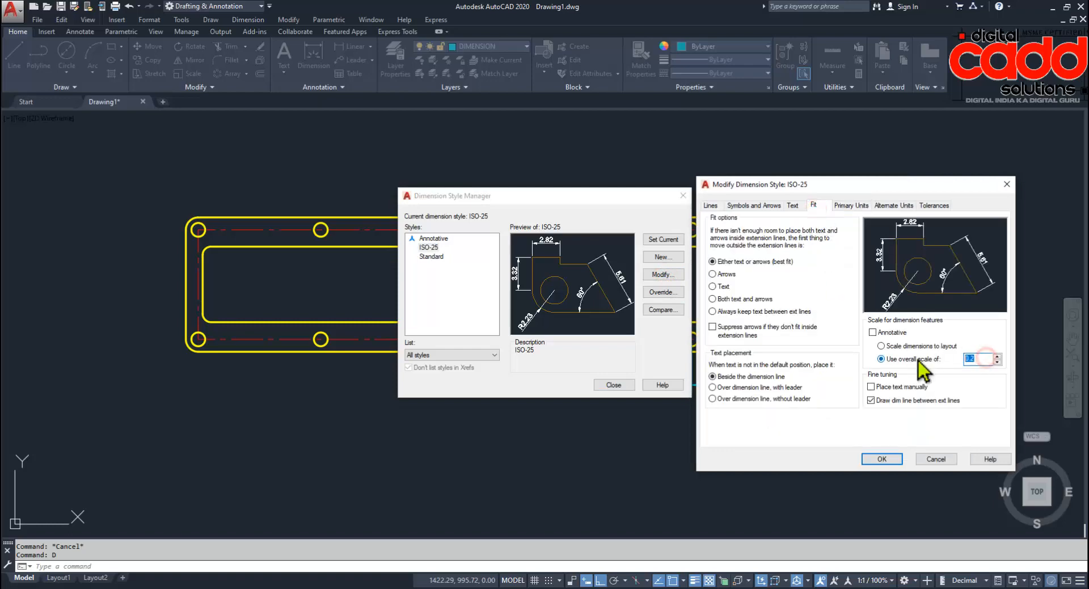
pyautogui.write('0.18')
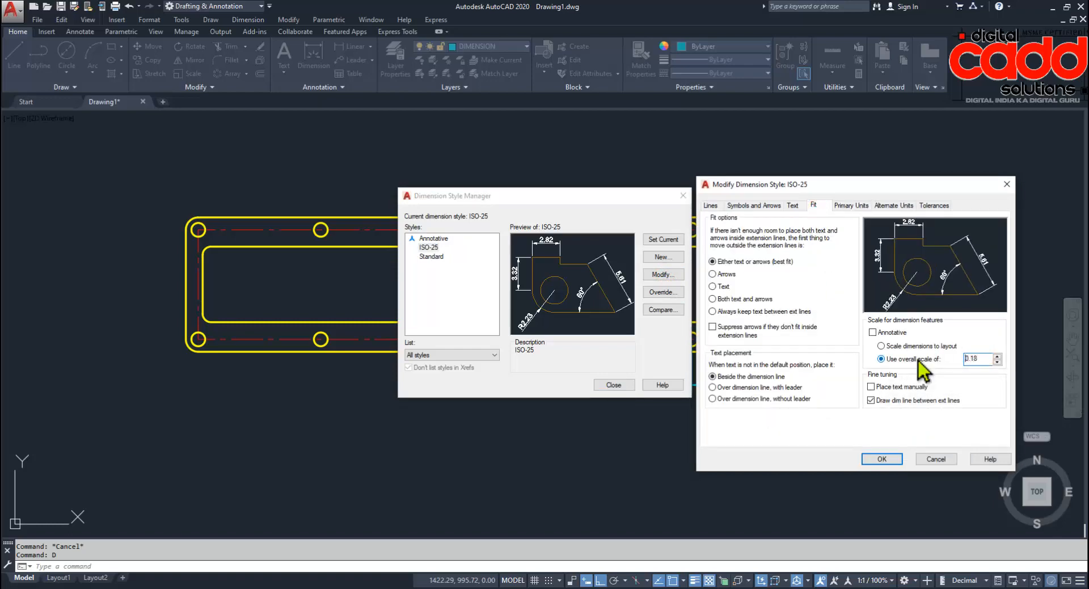
pyautogui.click(889, 458)
pyautogui.click(613, 384)
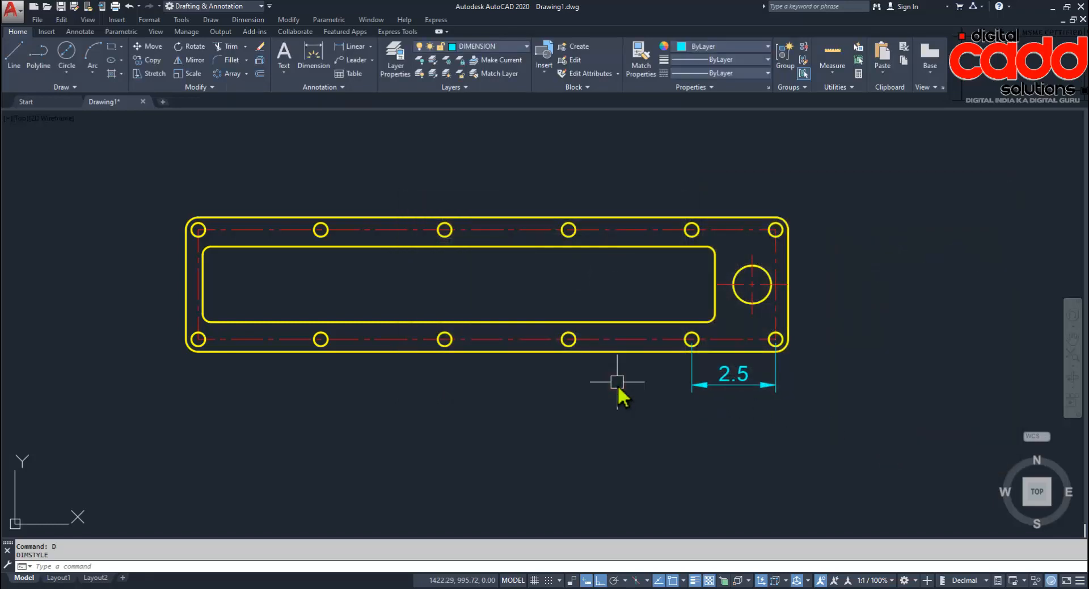
# Add baseline dimensions from the gasket's bottom-right hole to each of the four remaining bottom holes, continuing from the existing linear dimension.
pyautogui.moveTo(615, 384); pyautogui.dragTo(556, 350, button='middle')
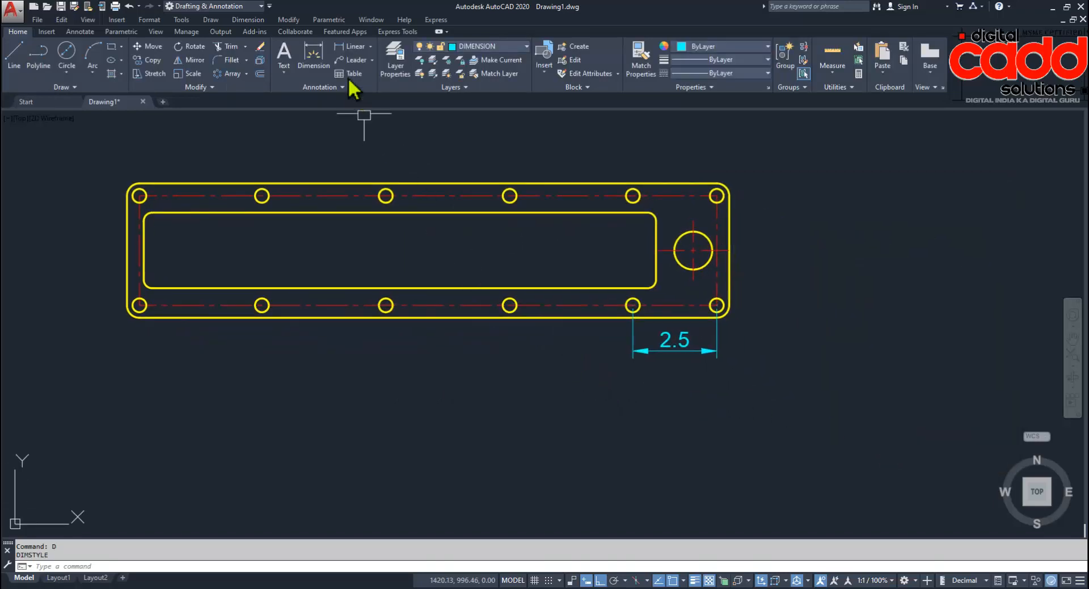
pyautogui.click(649, 352)
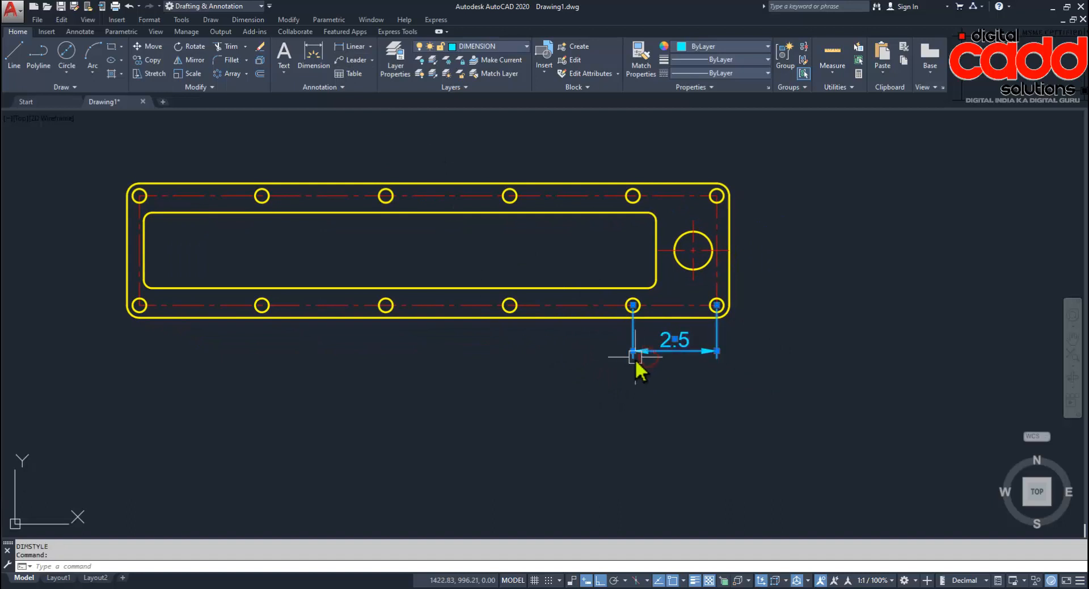
pyautogui.moveTo(633, 350)
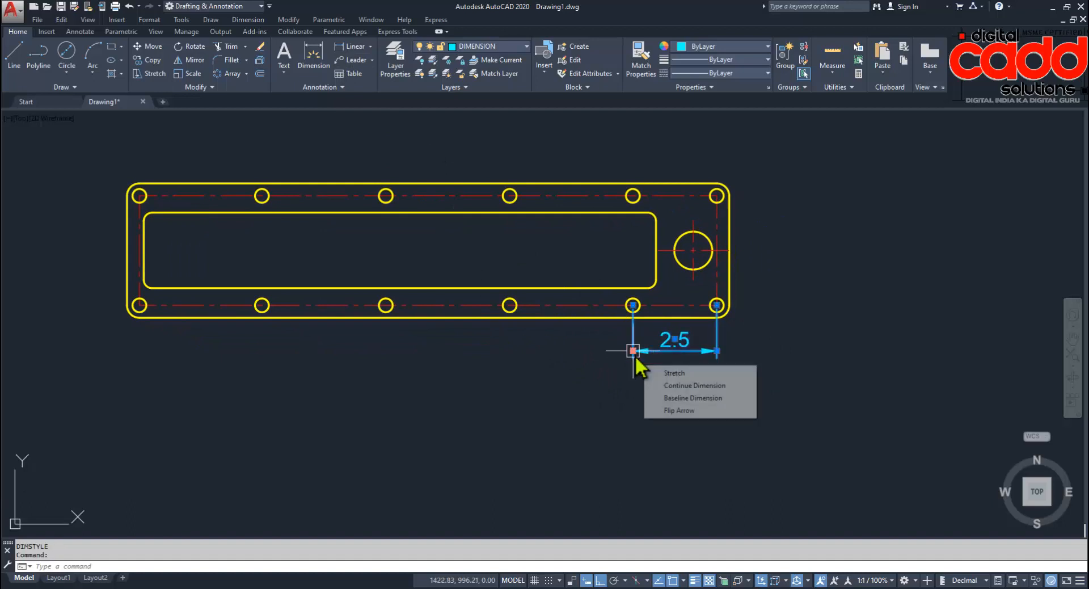
pyautogui.click(669, 398)
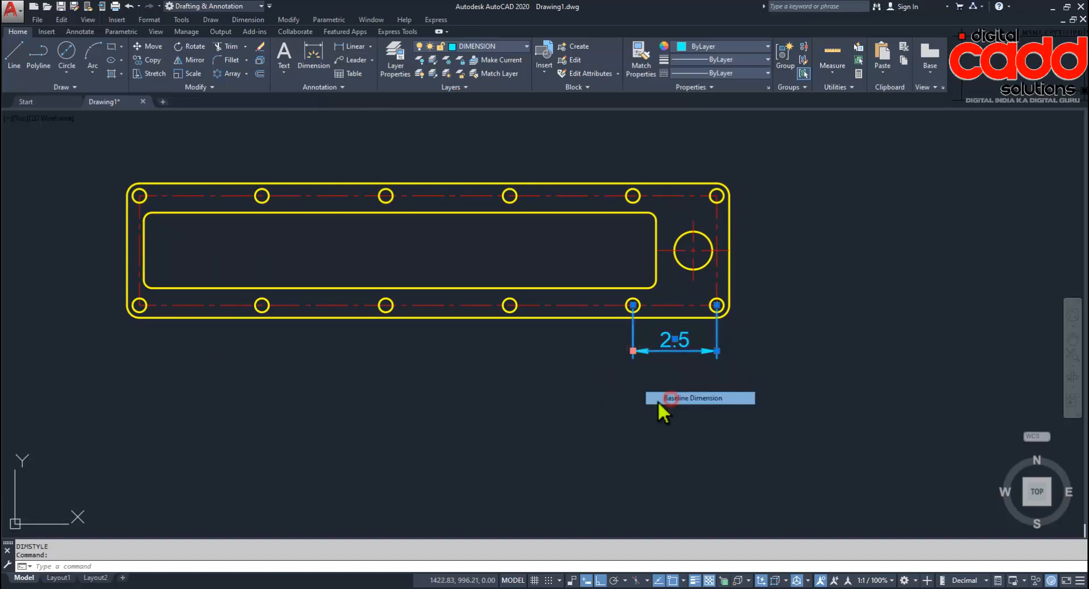
pyautogui.click(509, 305)
pyautogui.click(385, 305)
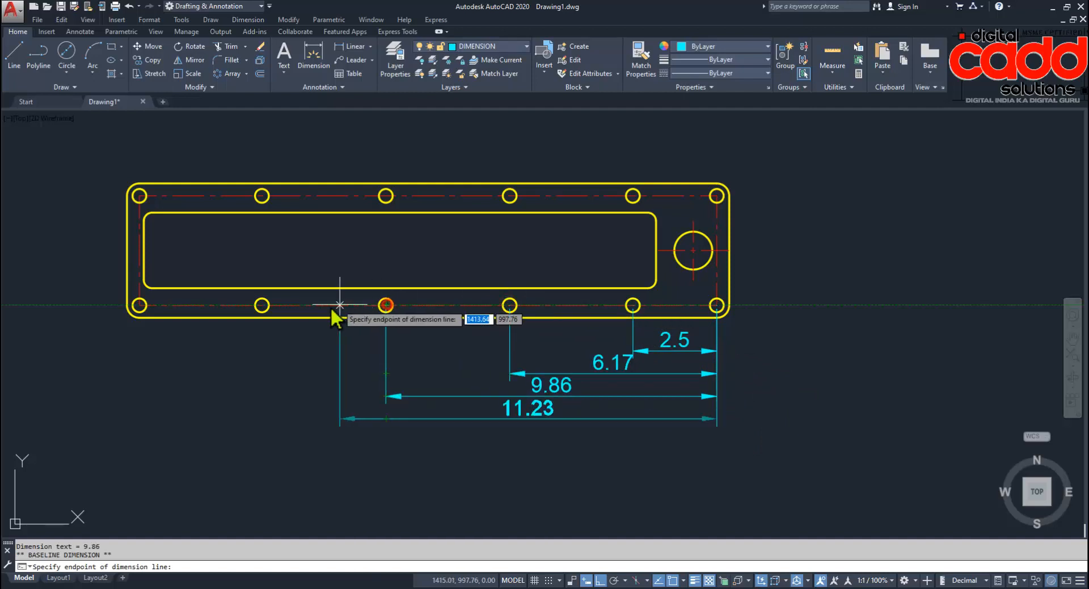
pyautogui.click(262, 305)
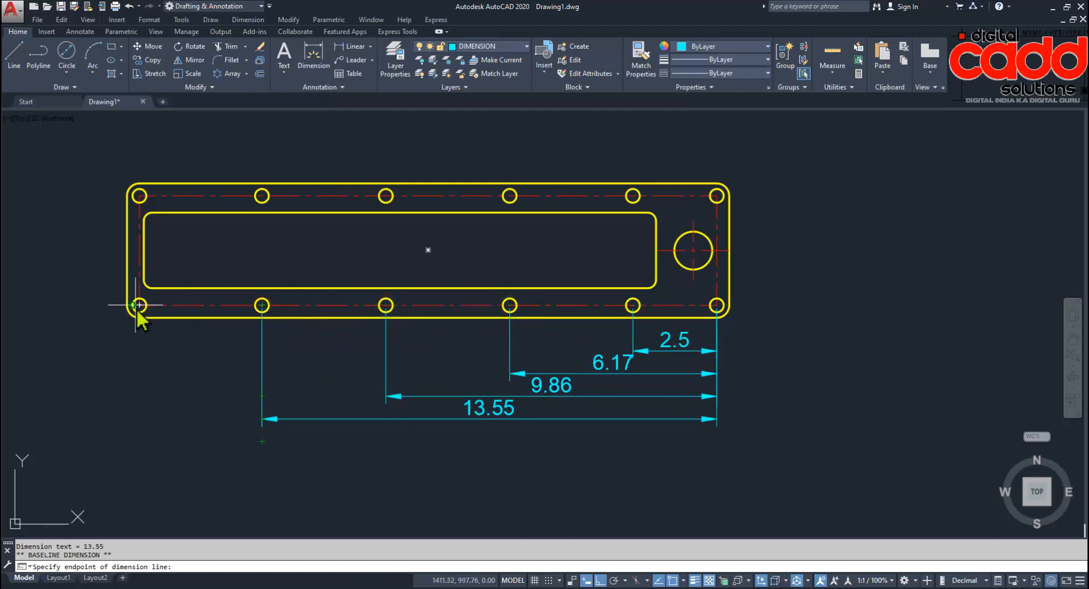
pyautogui.click(139, 305)
pyautogui.press('Escape')
pyautogui.press('Escape')
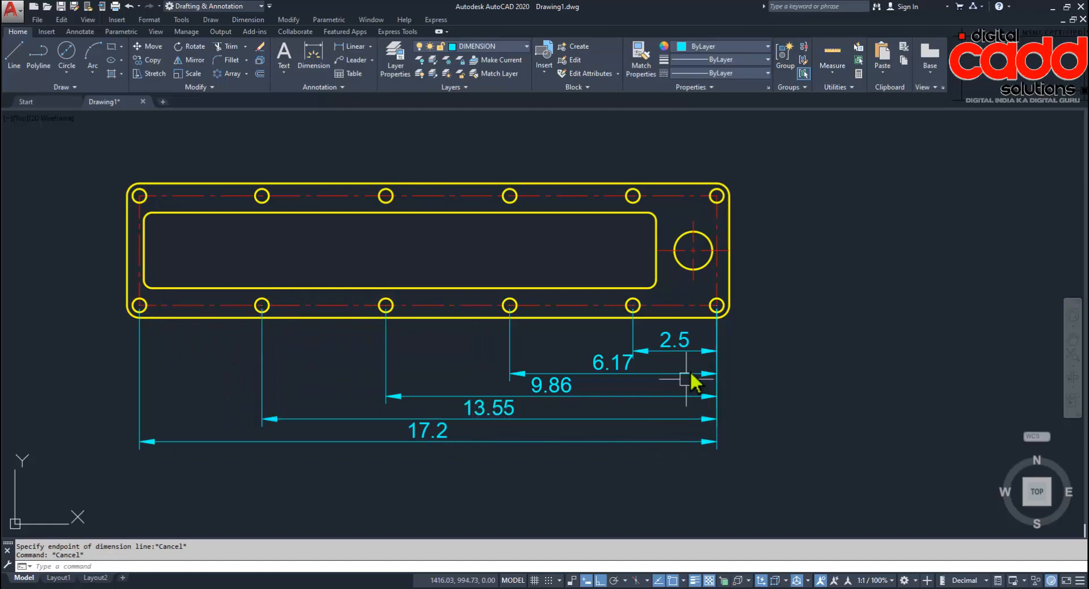
# Check the gasket's dimensions in the reference PDF and return to AutoCAD.
pyautogui.hotkey('alt', 'Tab')
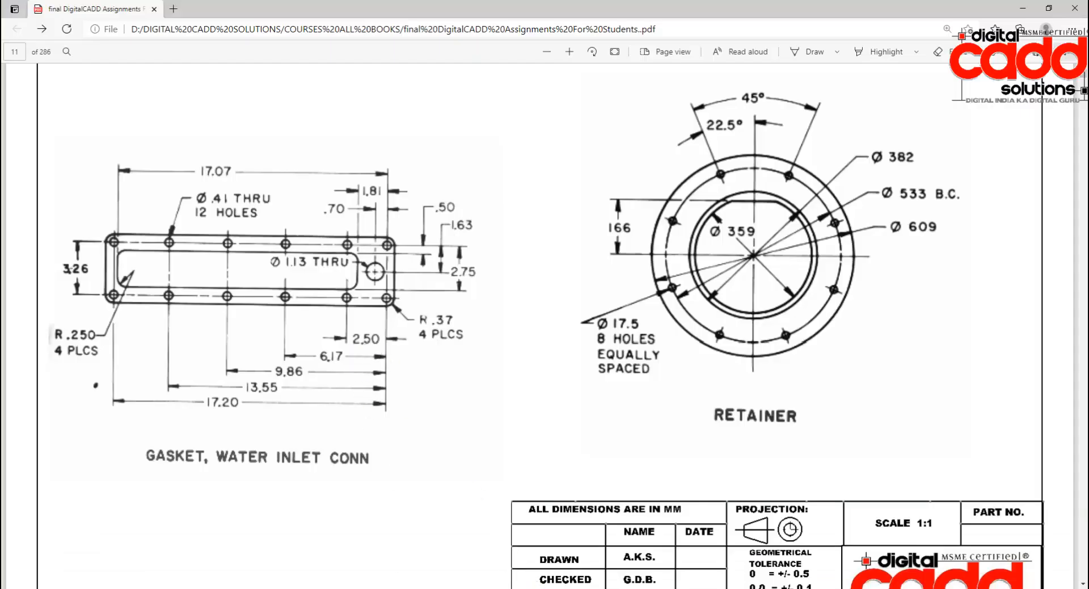
pyautogui.click(542, 587)
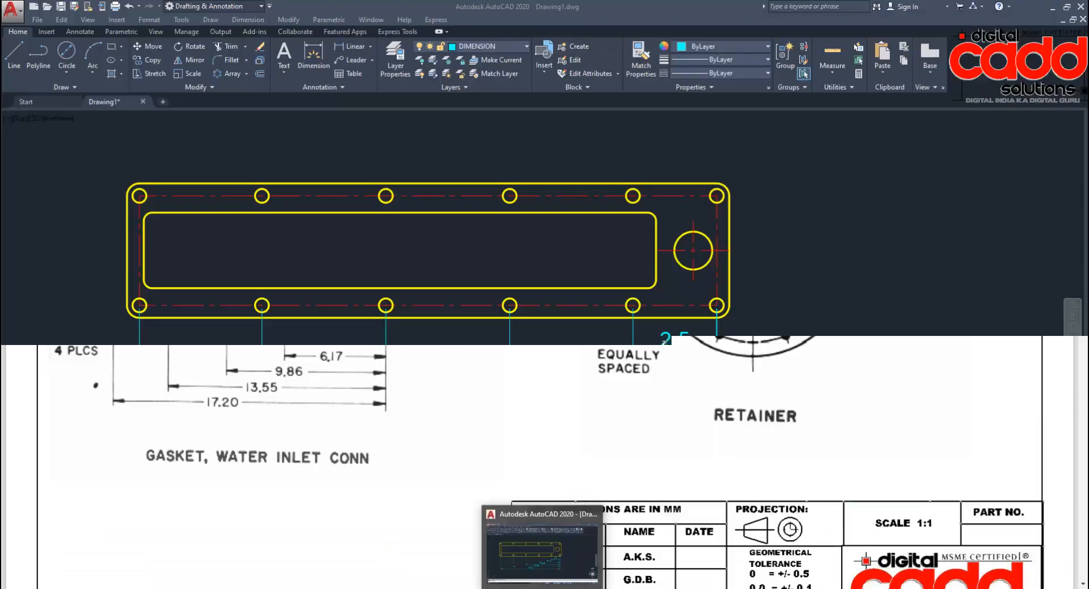